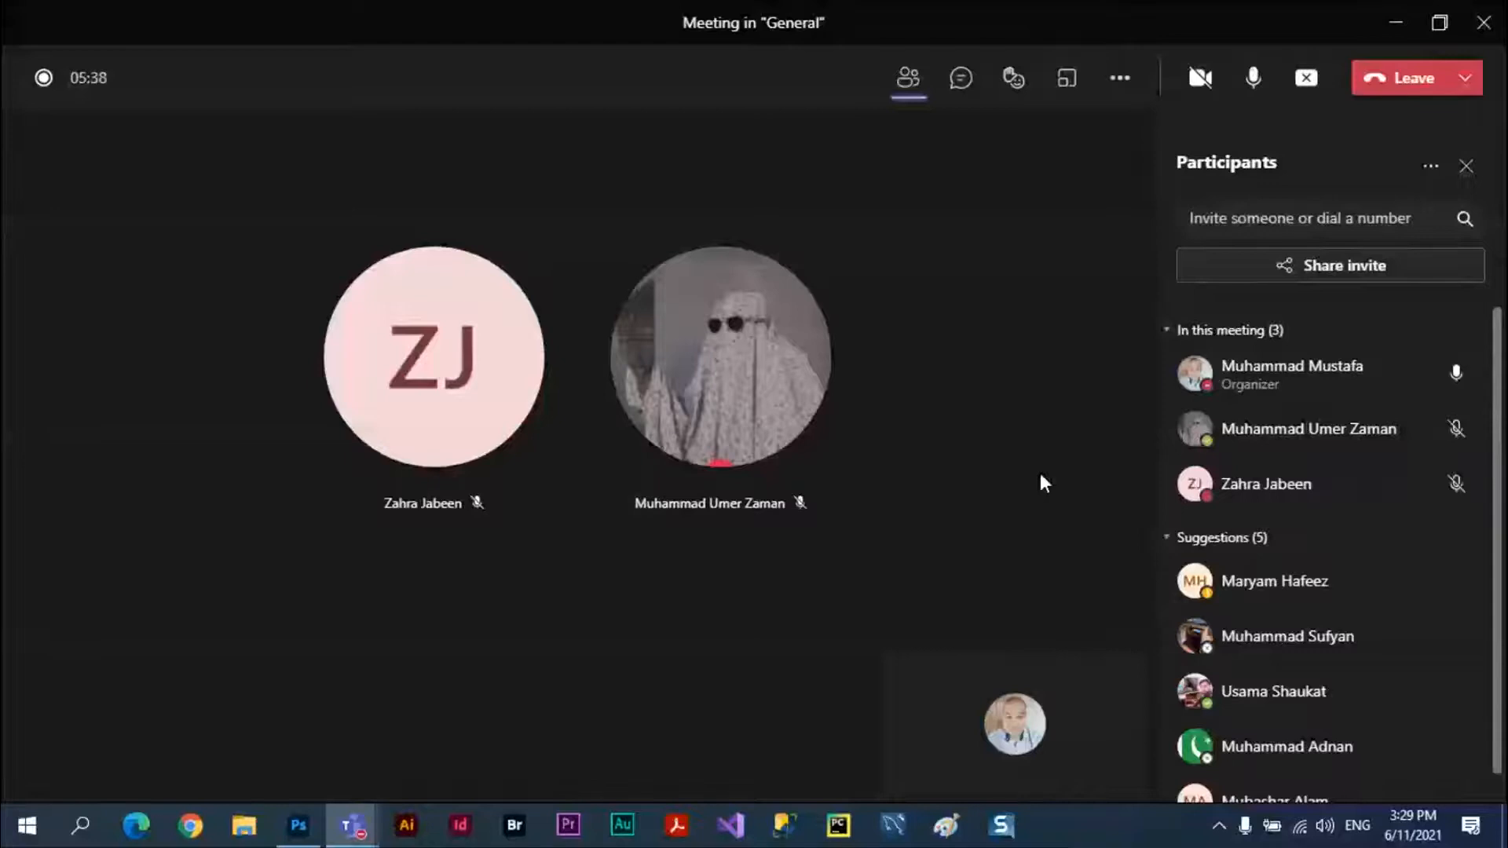
Switch to Photoshop and tidy the workspace by resetting its layout, collapsing the Color panel and dismissing the preset syncing notice.
click(298, 826)
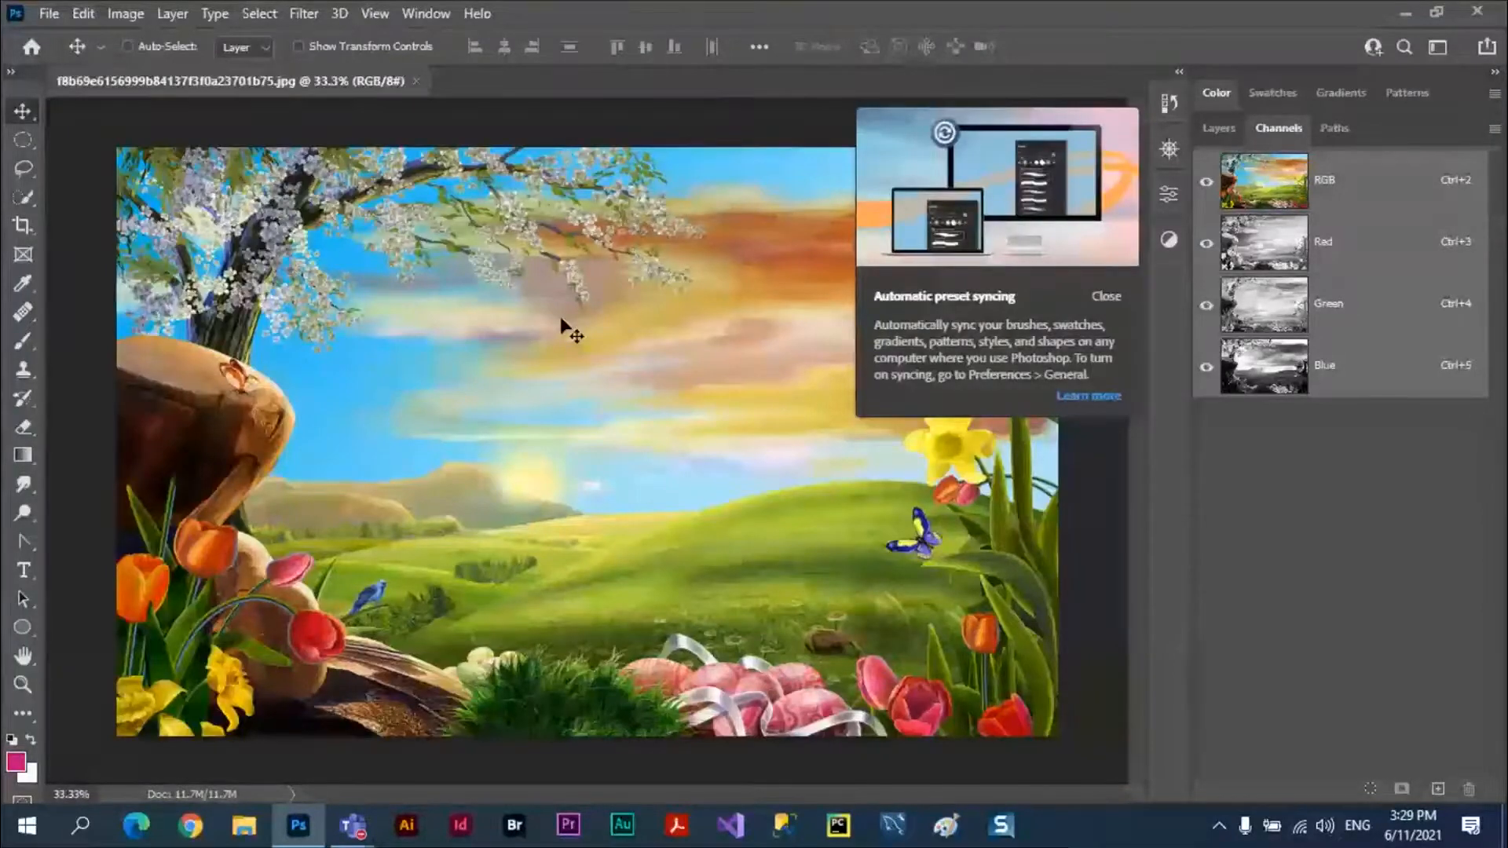
click(1461, 48)
click(1382, 201)
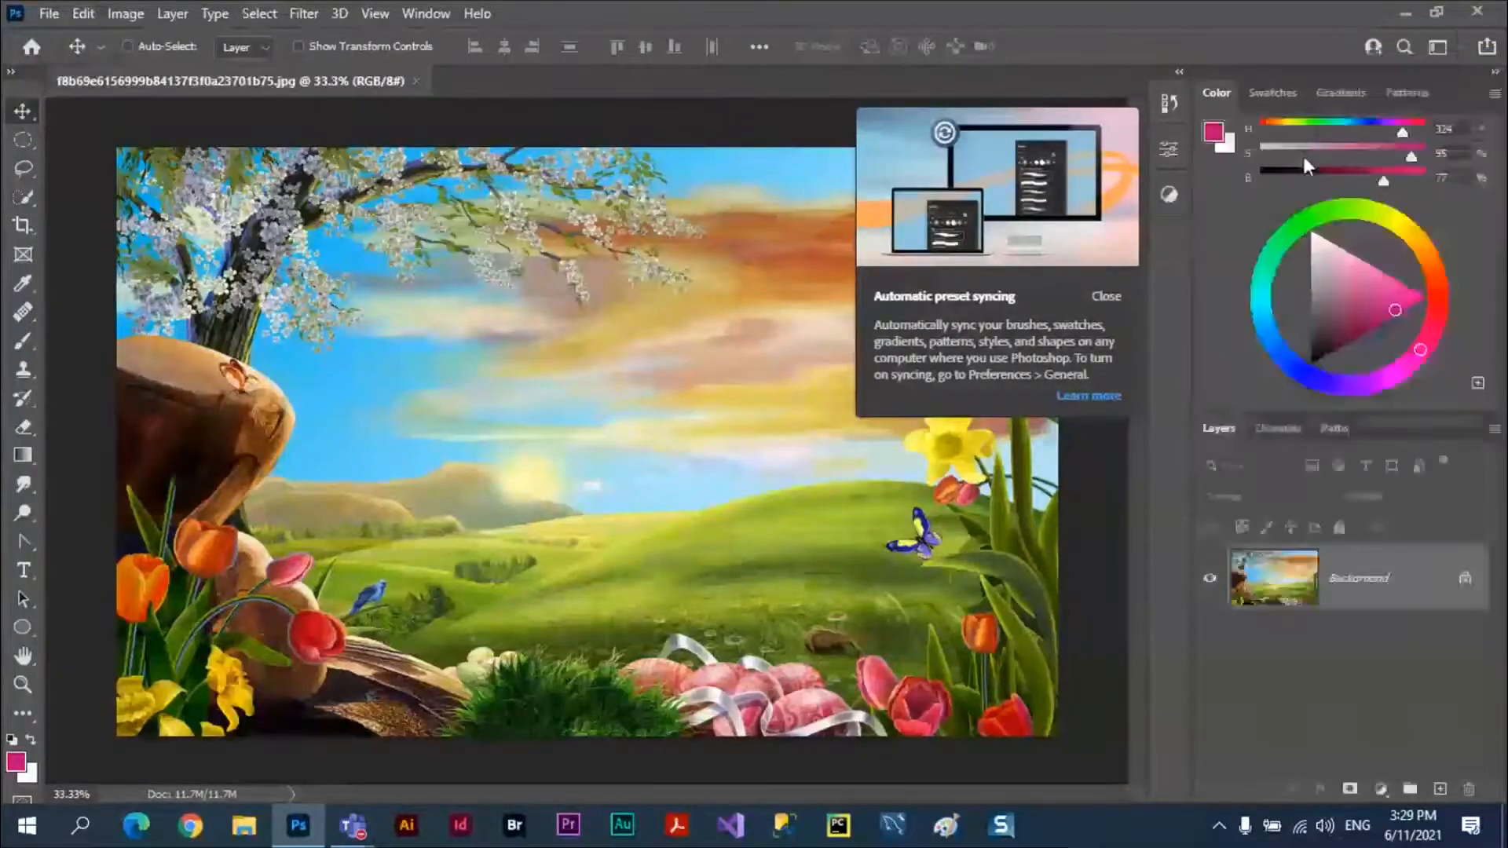
double_click(1217, 92)
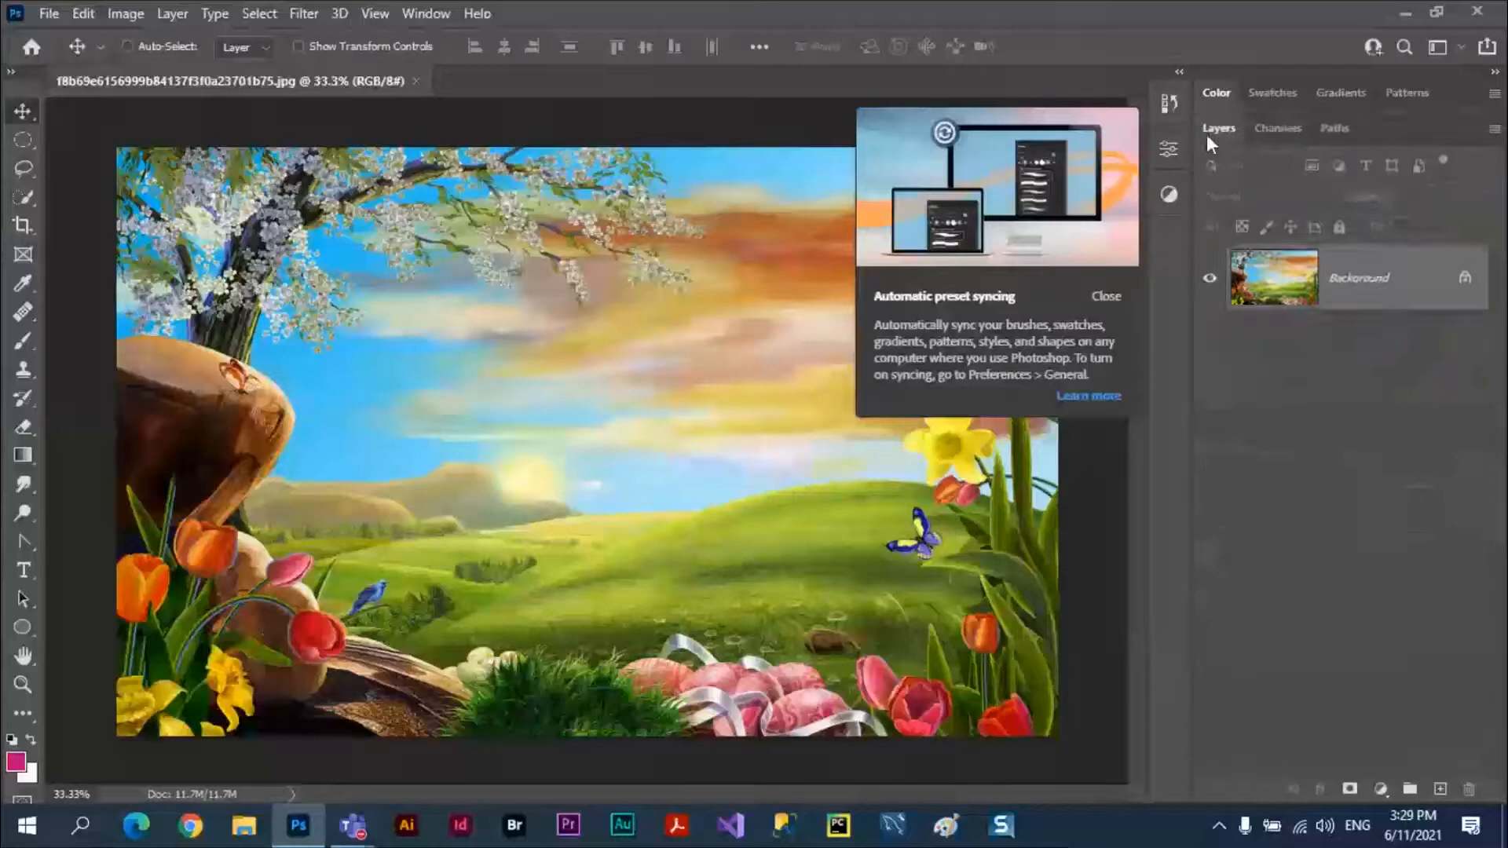
click(1109, 295)
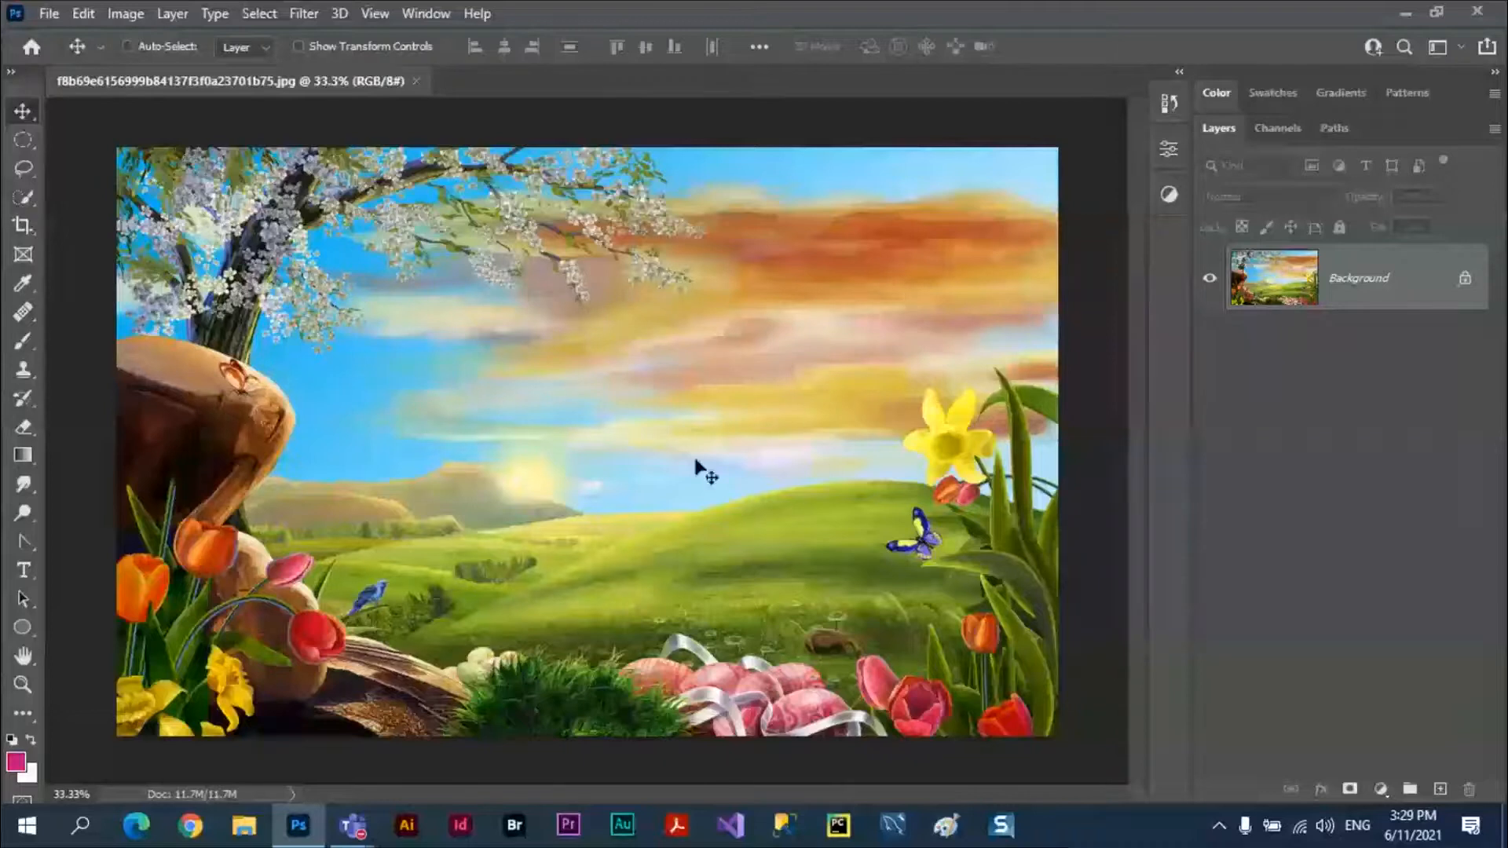
Unlock the Background layer and add the horizontal text FREE in the sky above the hills.
click(1465, 281)
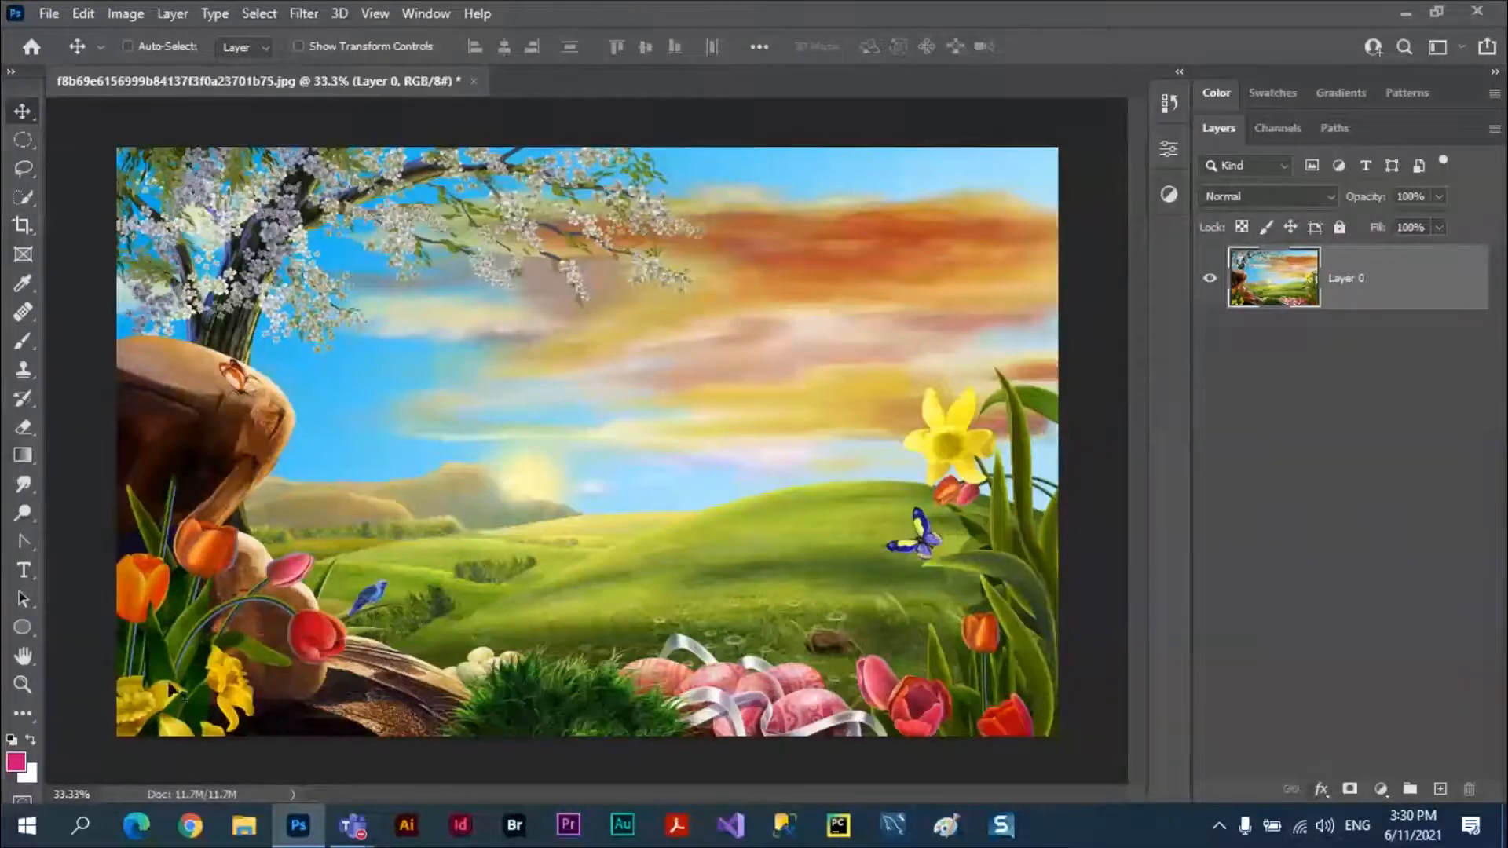
click(23, 572)
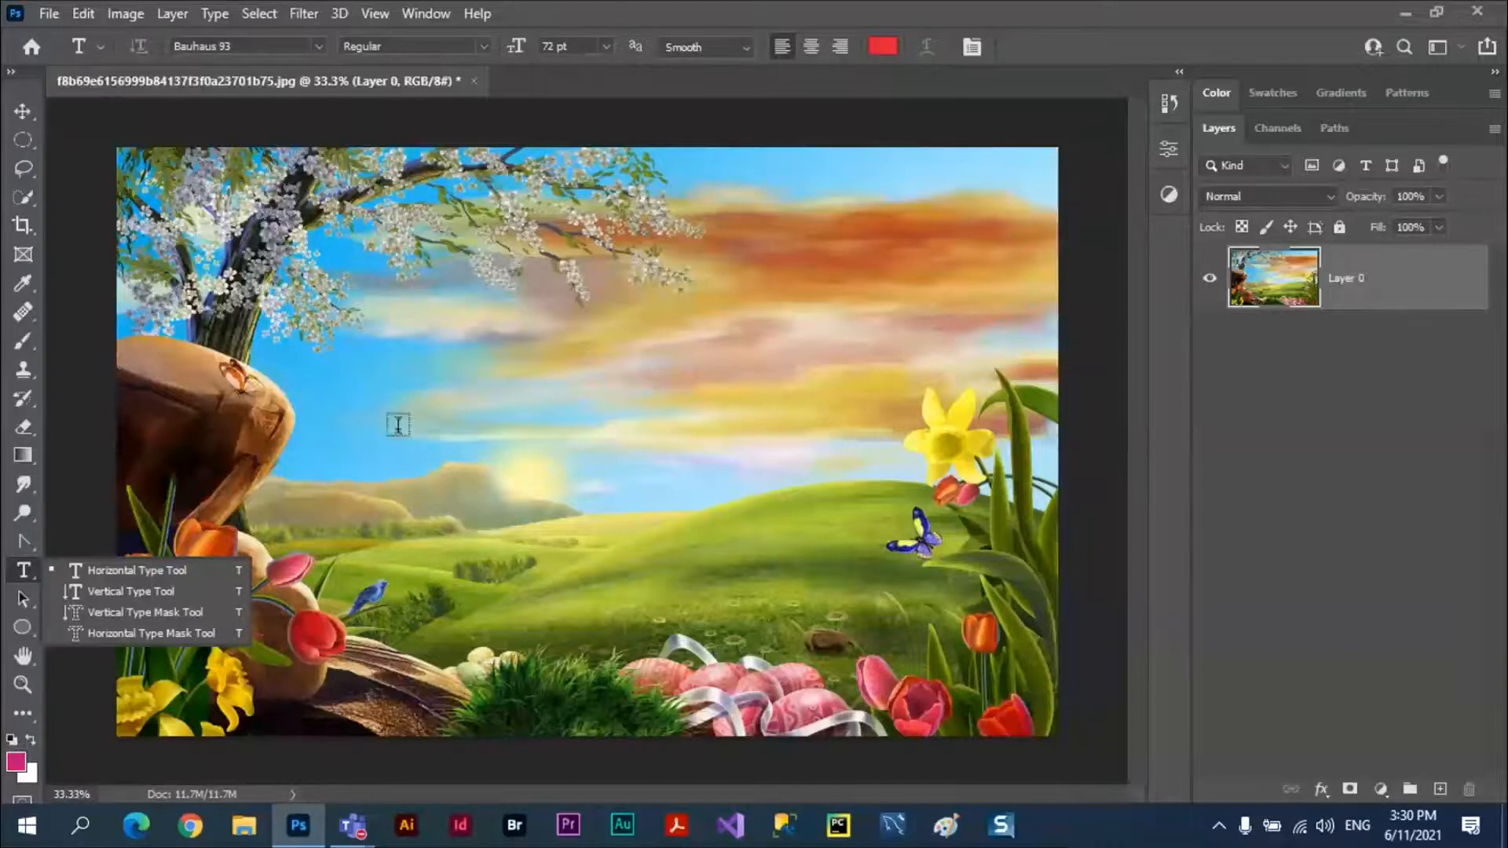
click(398, 424)
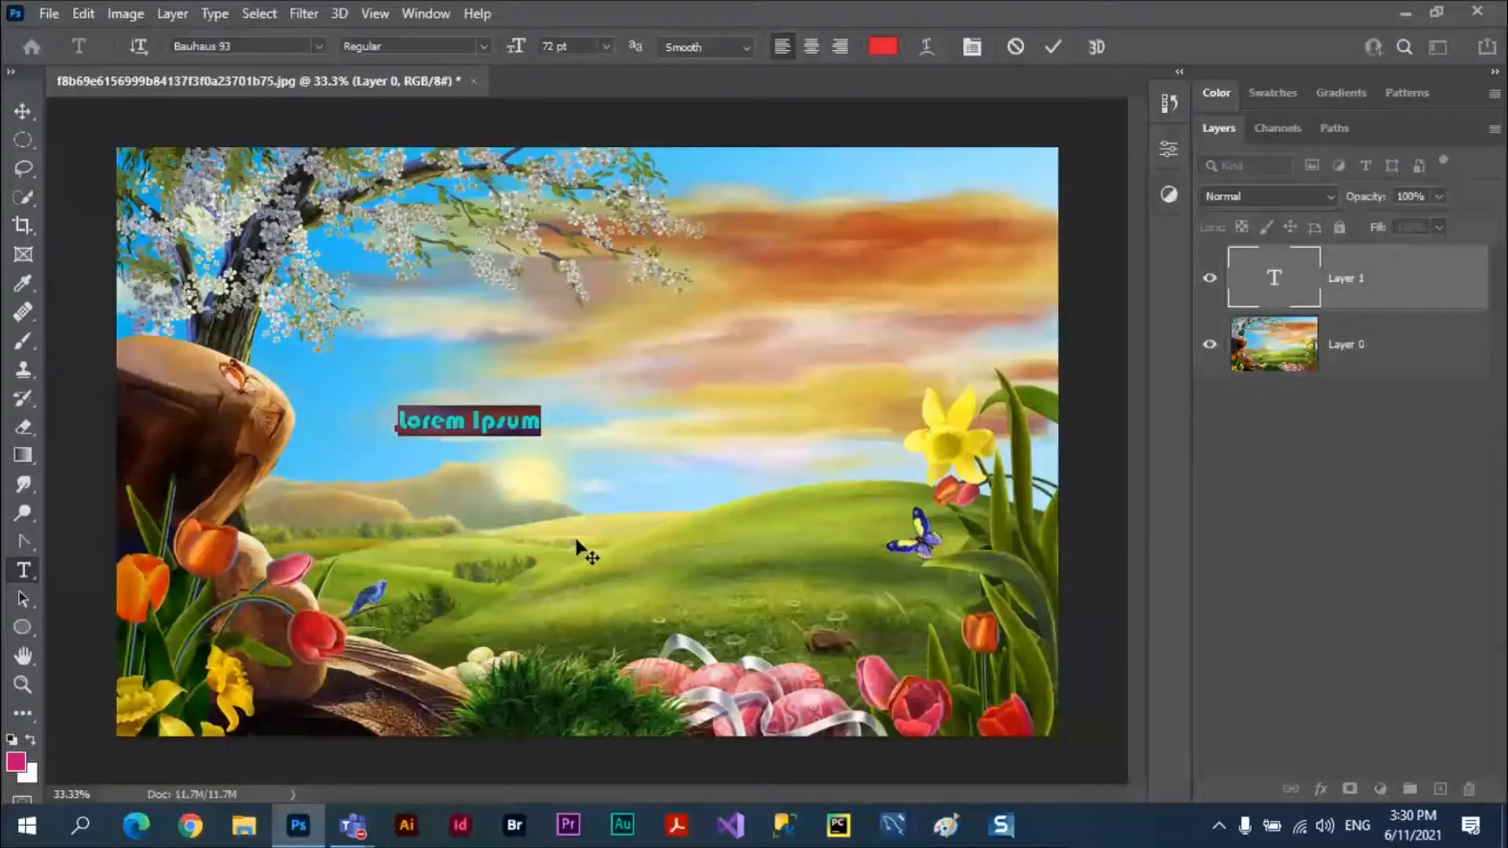
text(FREE)
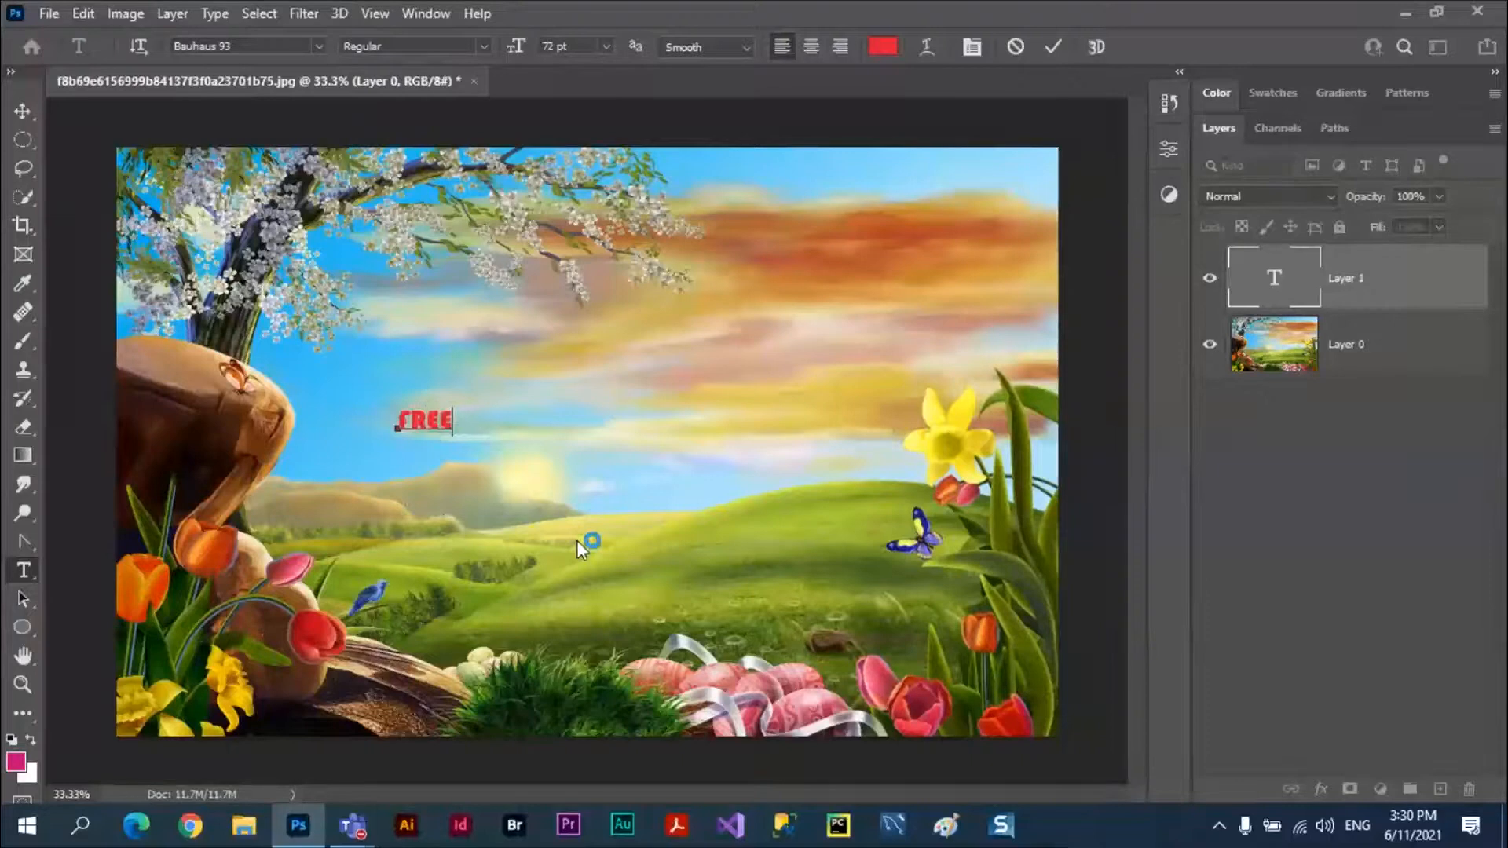
click(24, 112)
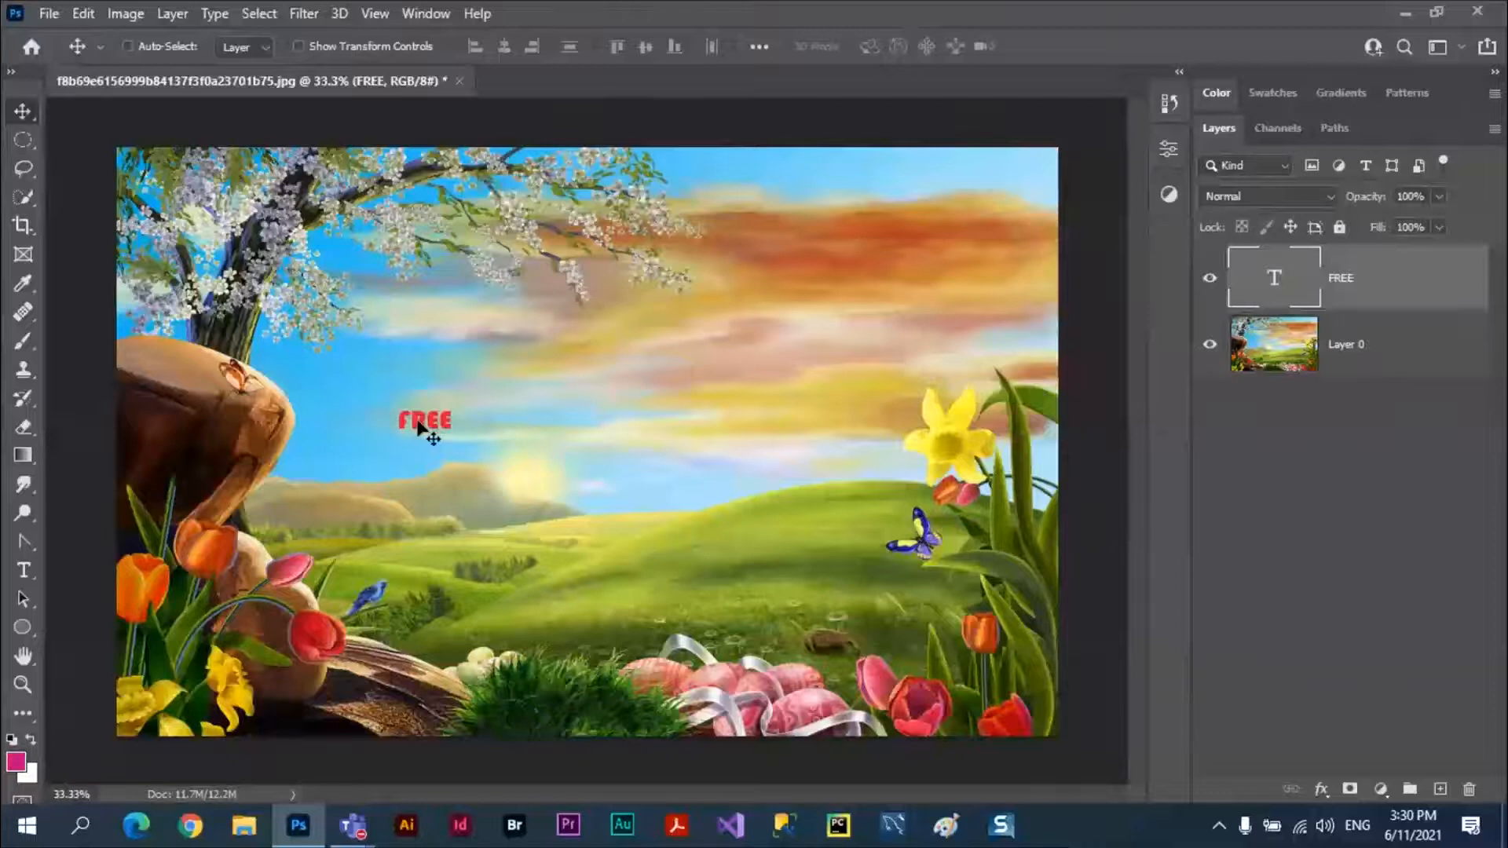
Enlarge the FREE text to about 1979 px wide and shift it up so it spans the sky and hills.
key(ctrl+t)
drag(455, 435, 544, 497)
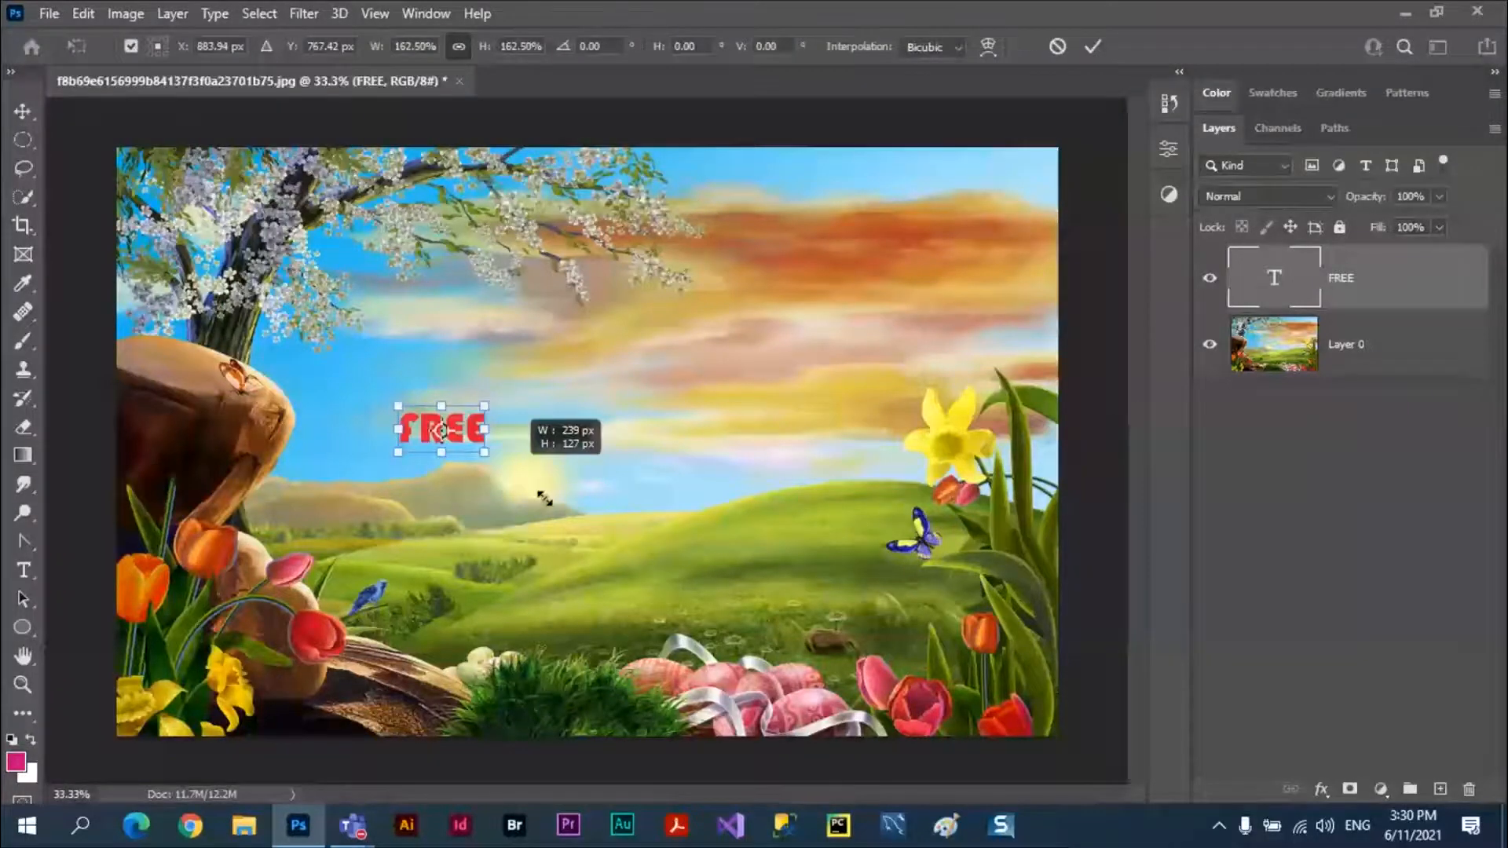
drag(545, 499, 979, 677)
drag(396, 406, 222, 262)
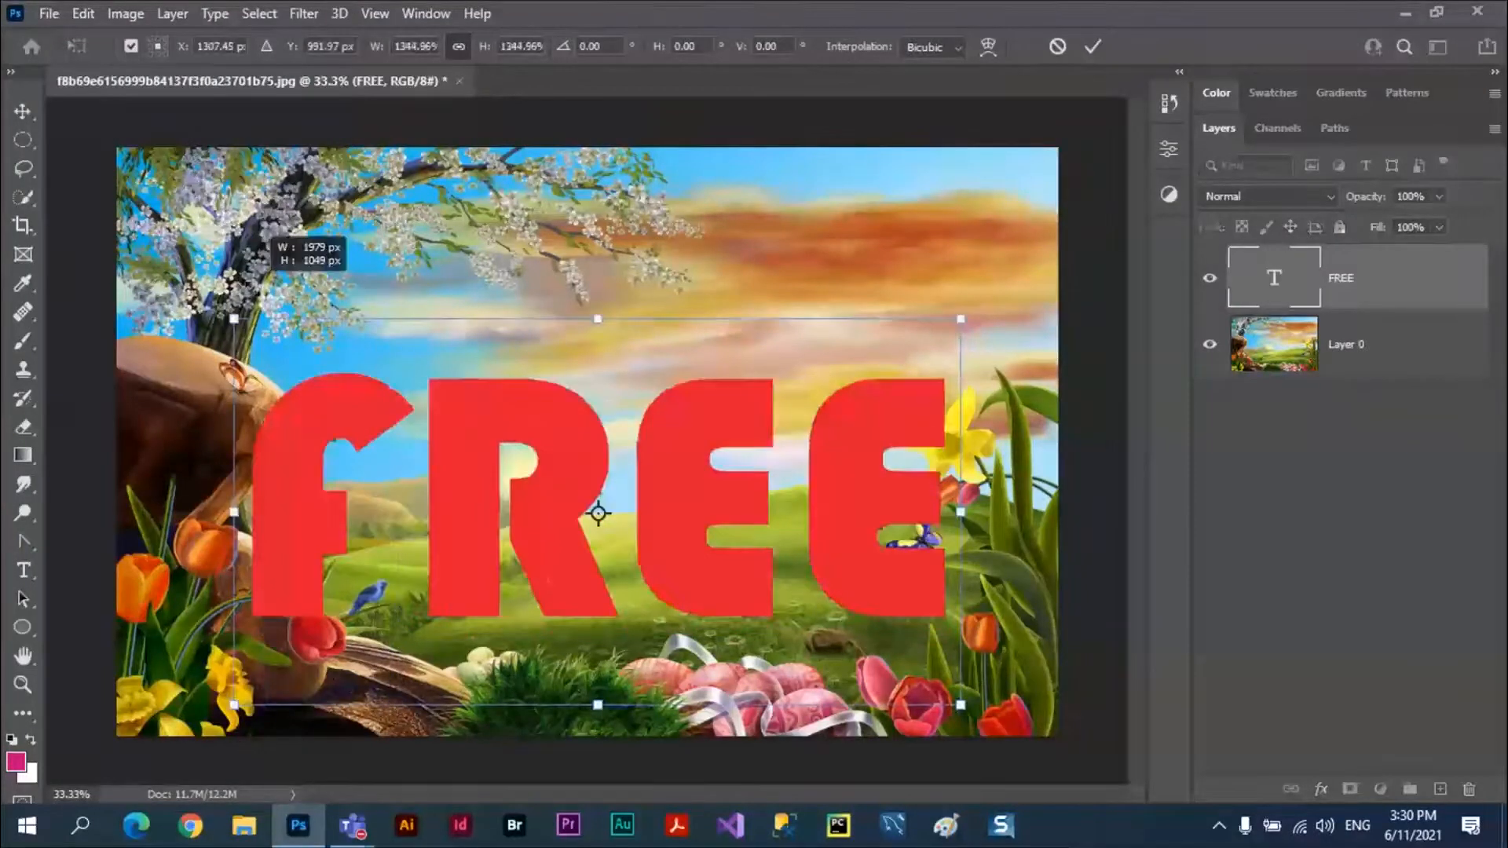
key(Return)
drag(838, 428, 794, 369)
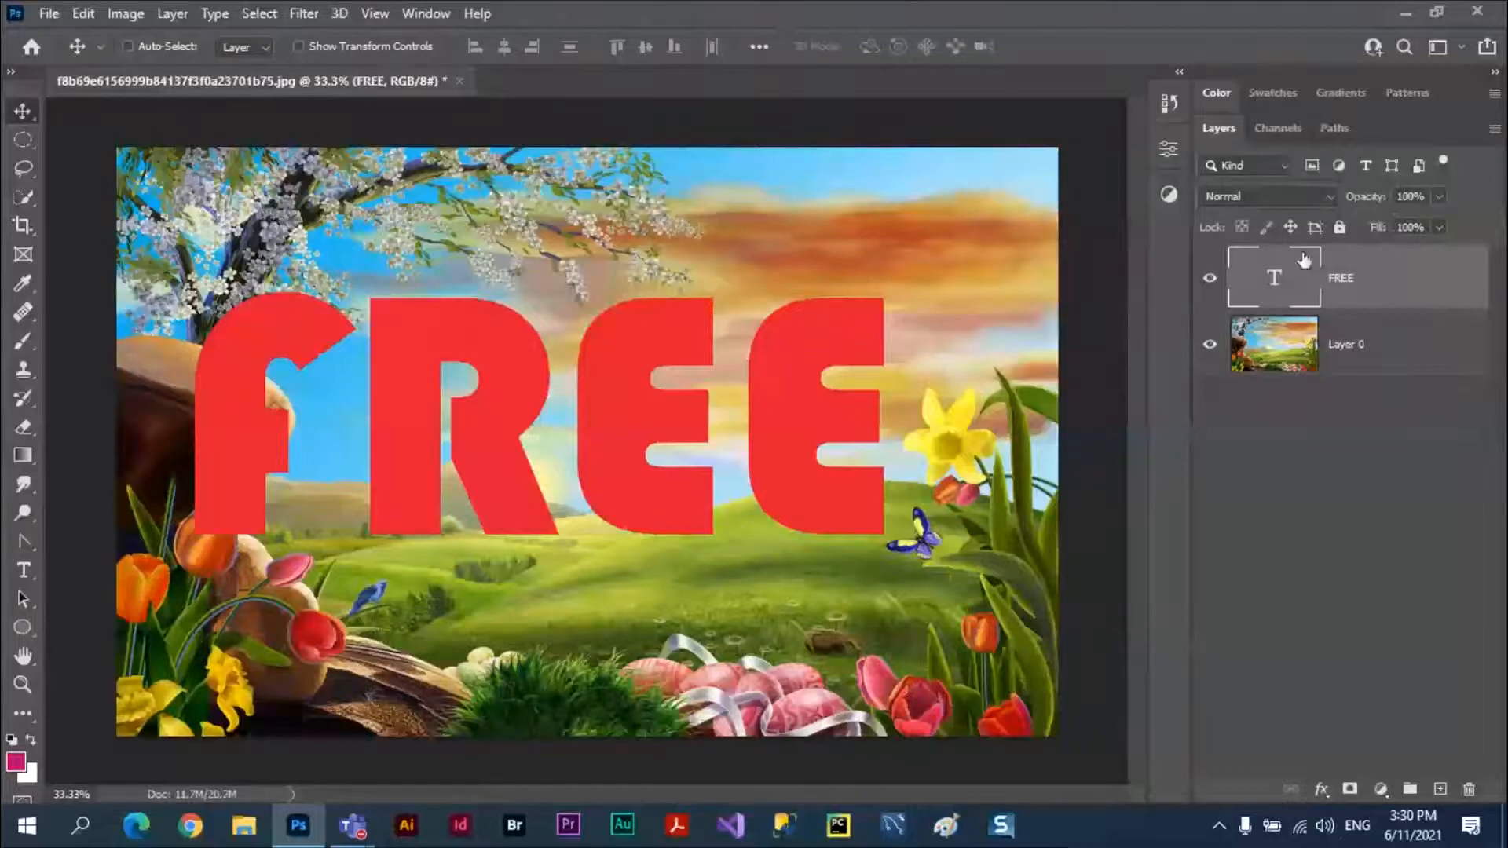
Try the FREE text layer at 46% opacity, restore it to 100% and deselect the layer.
click(1440, 196)
click(1385, 218)
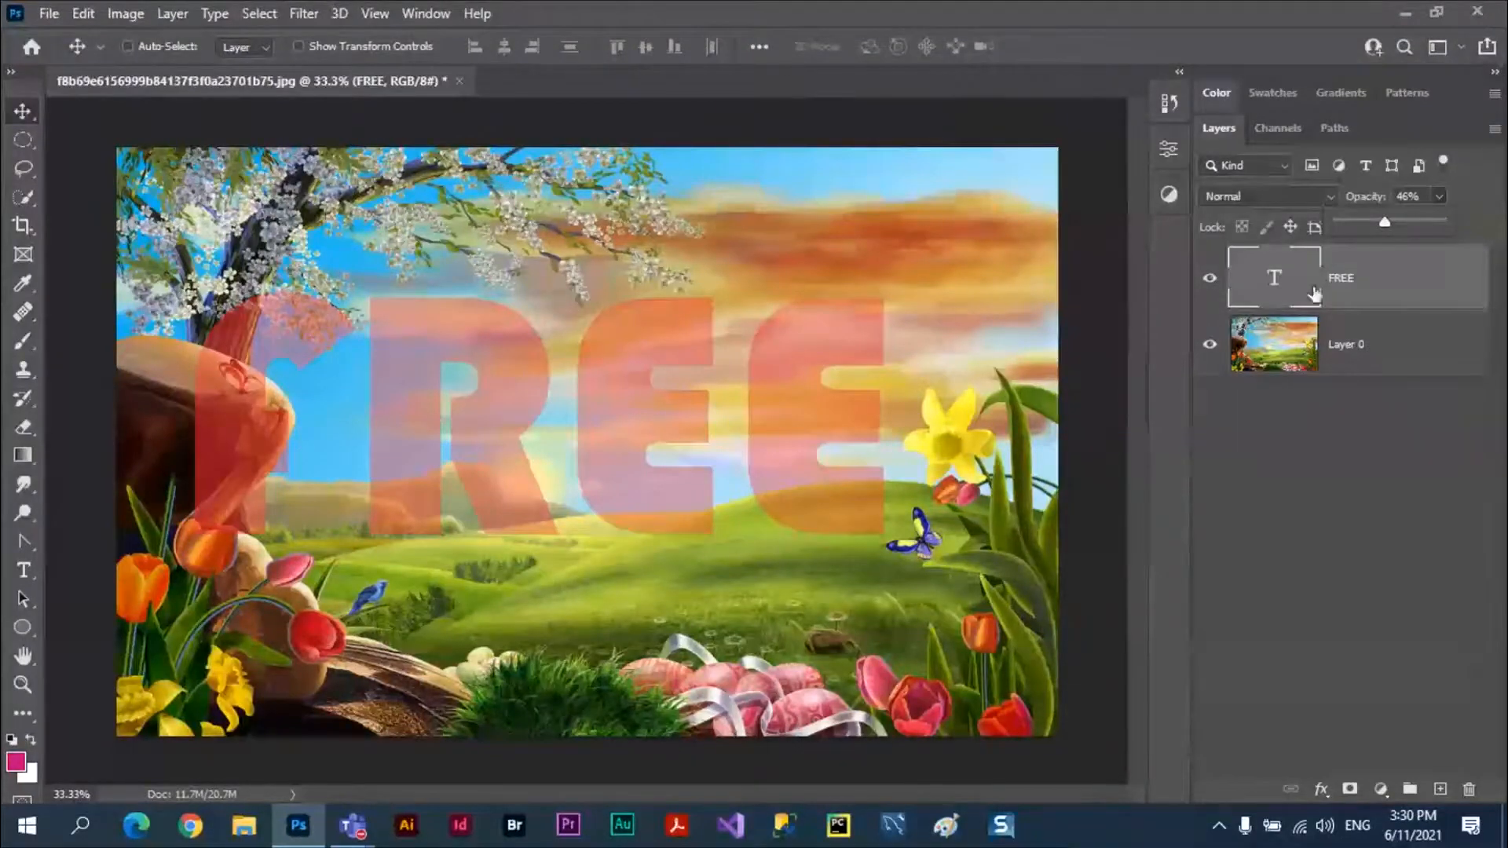
drag(1385, 221, 1458, 212)
click(1448, 421)
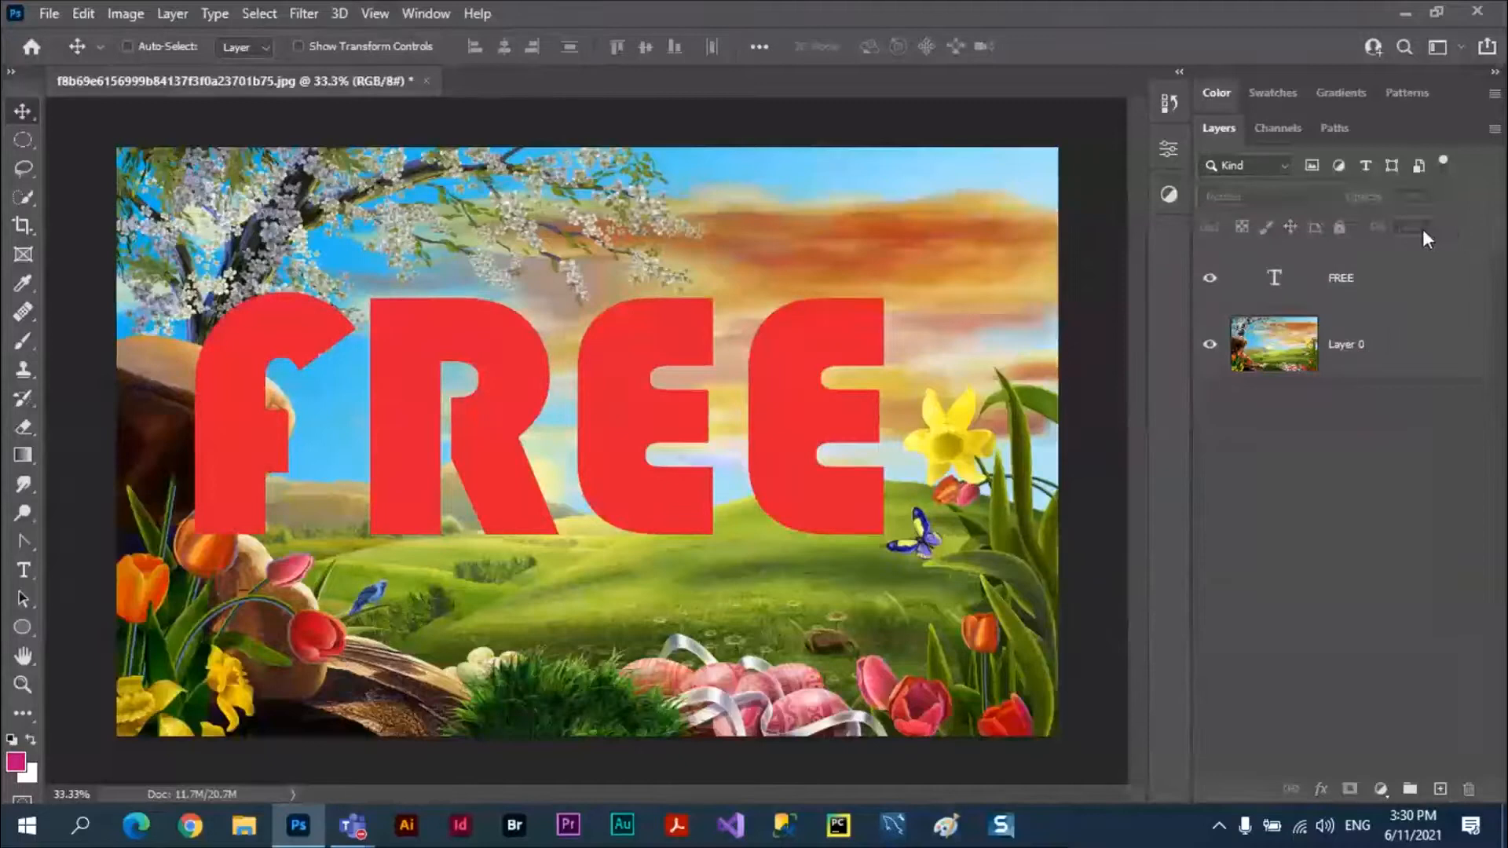
Try a reduced fill on the FREE text layer and bring it back to 100%.
click(1351, 290)
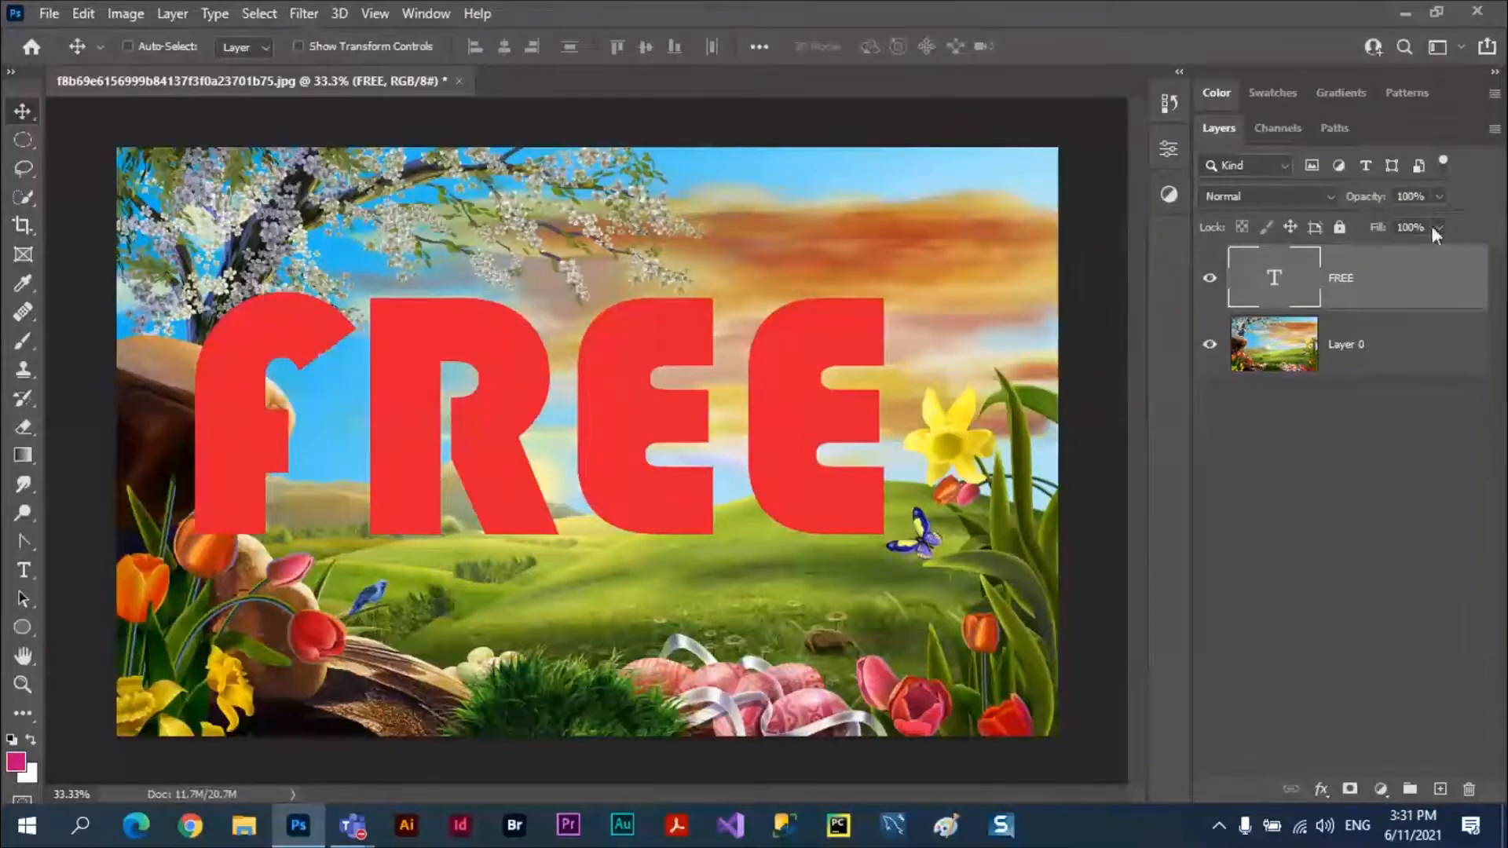
drag(1436, 227, 1389, 252)
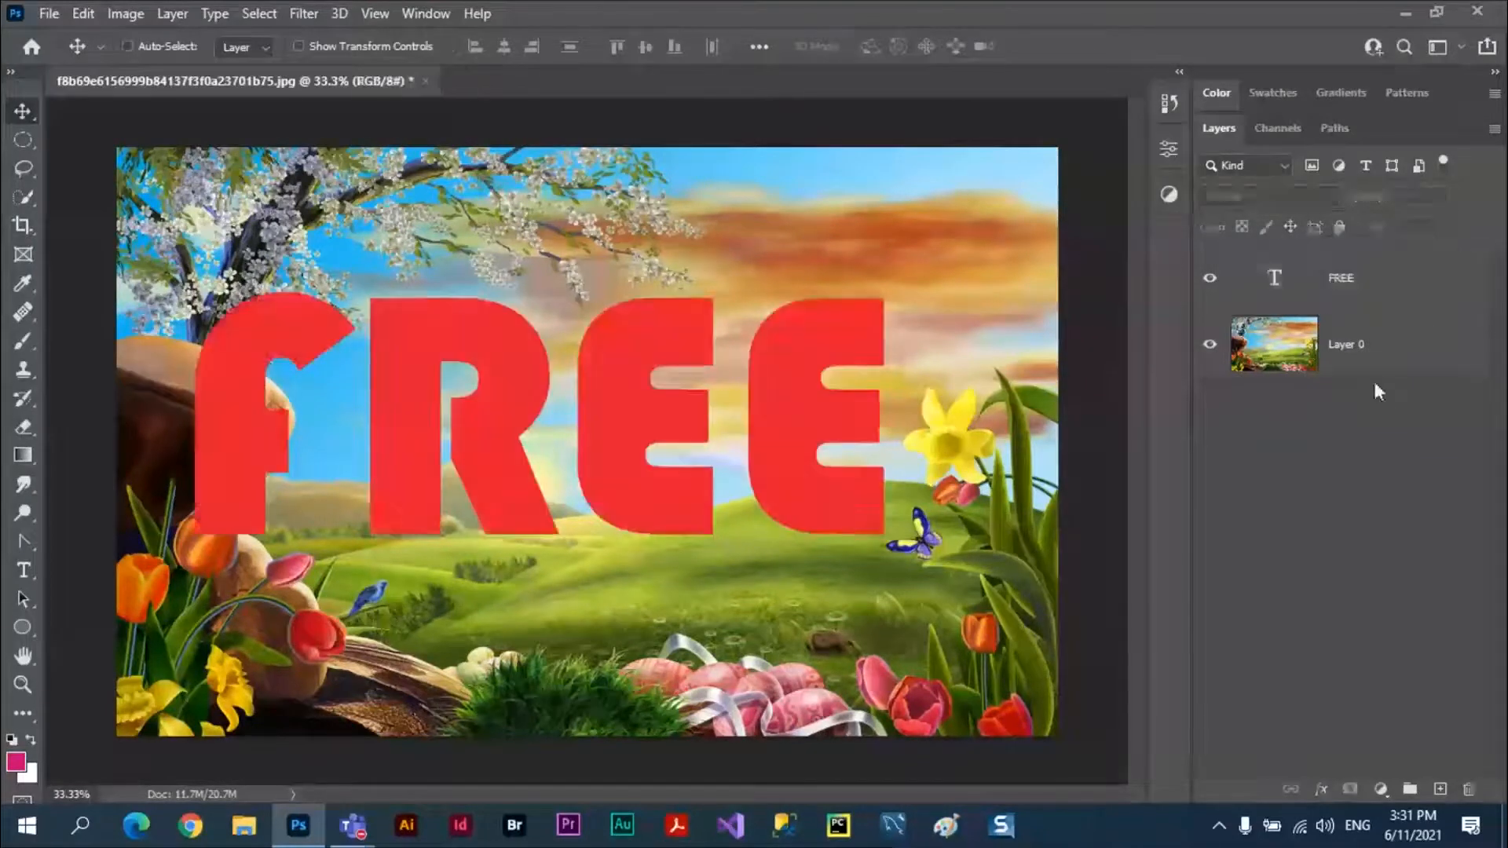
click(1373, 380)
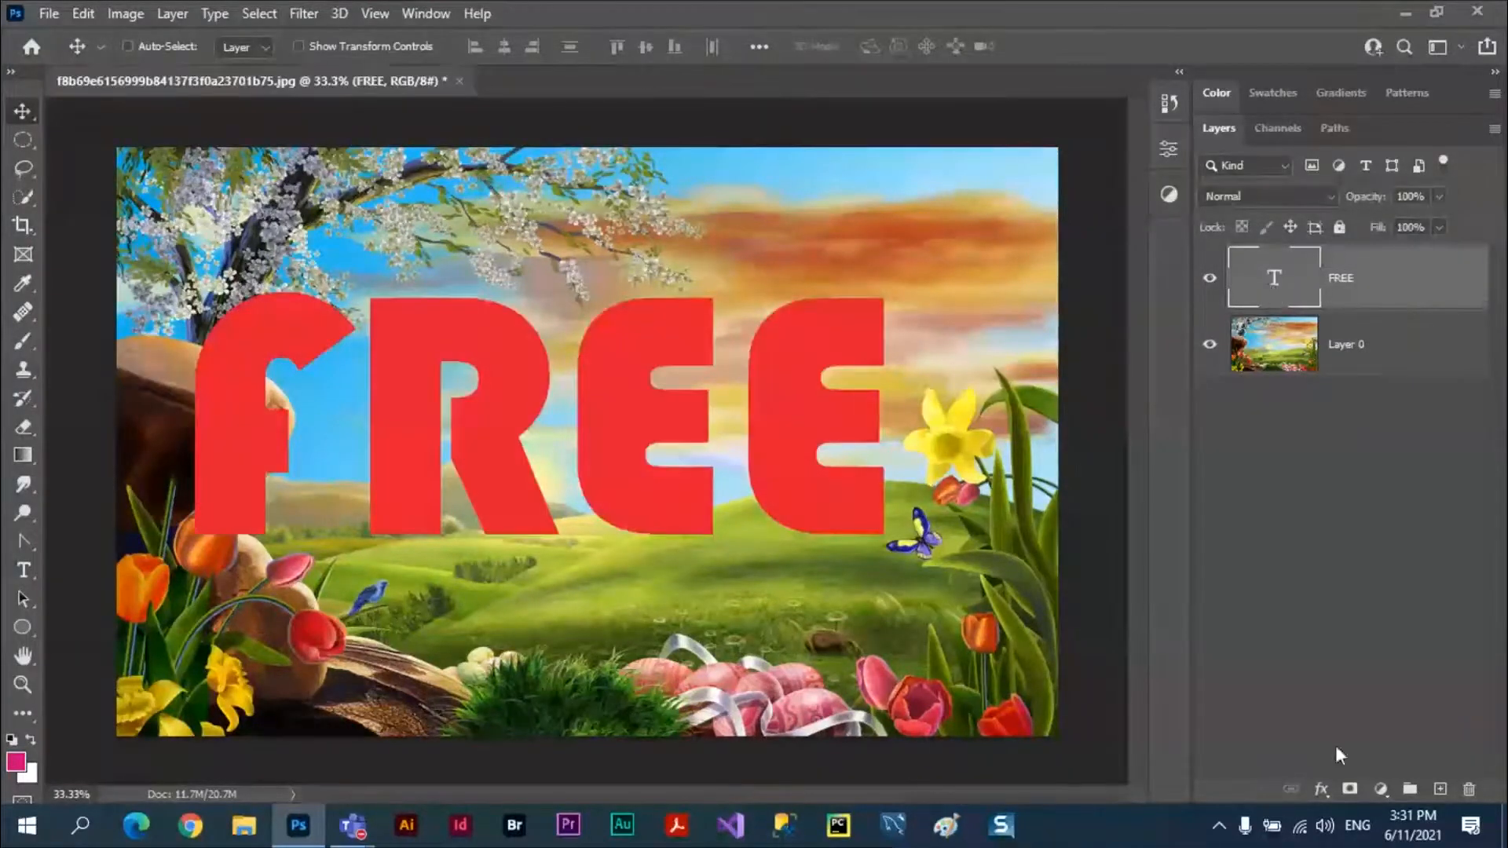
Add a Bevel & Emboss effect to the FREE text layer with the Inner Bevel style and a size of 29 px.
click(1324, 795)
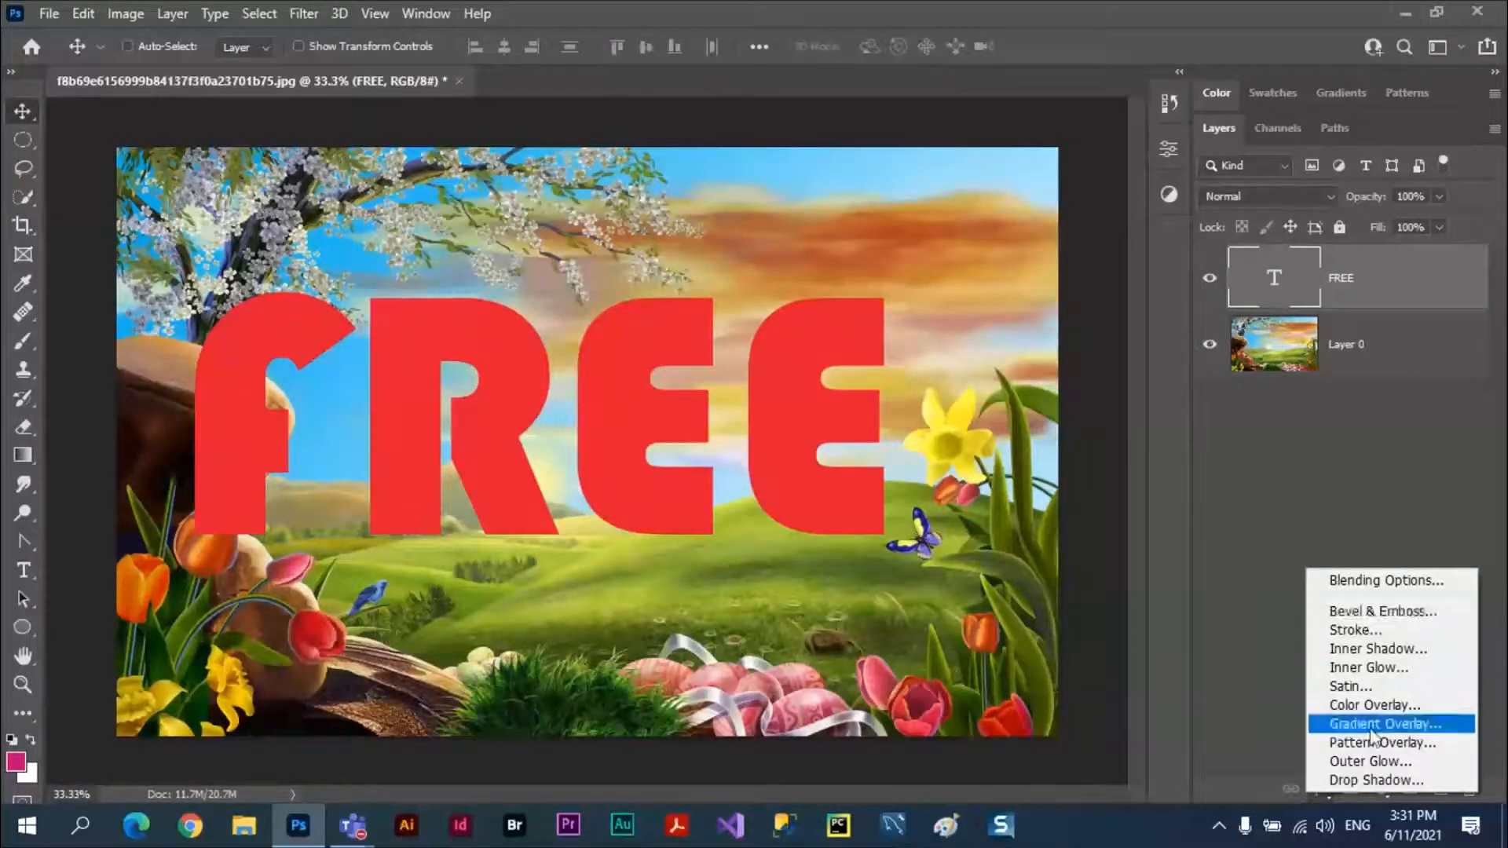
click(1381, 612)
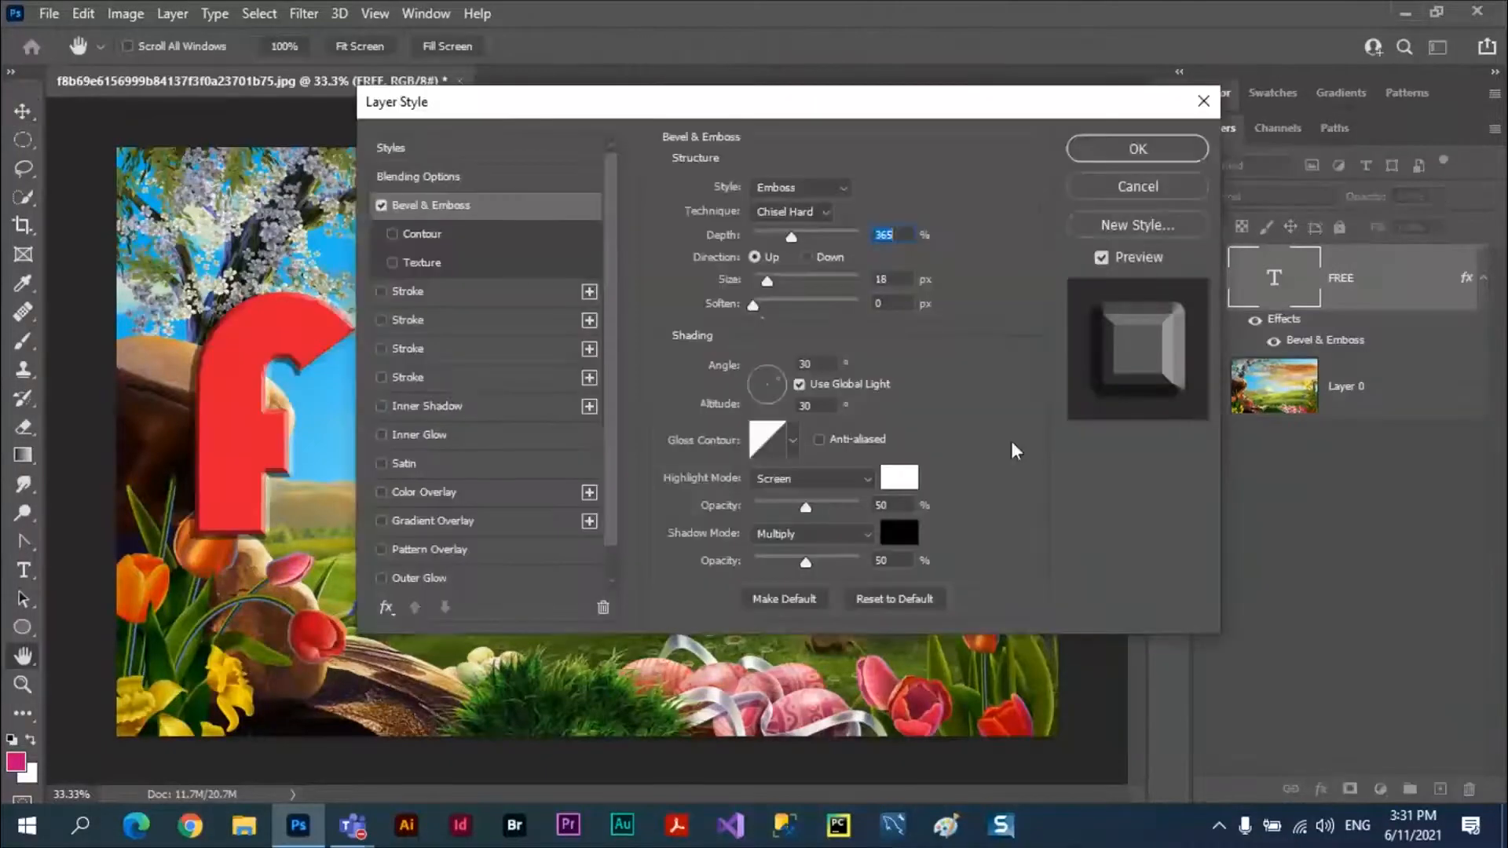
drag(783, 111, 1296, 236)
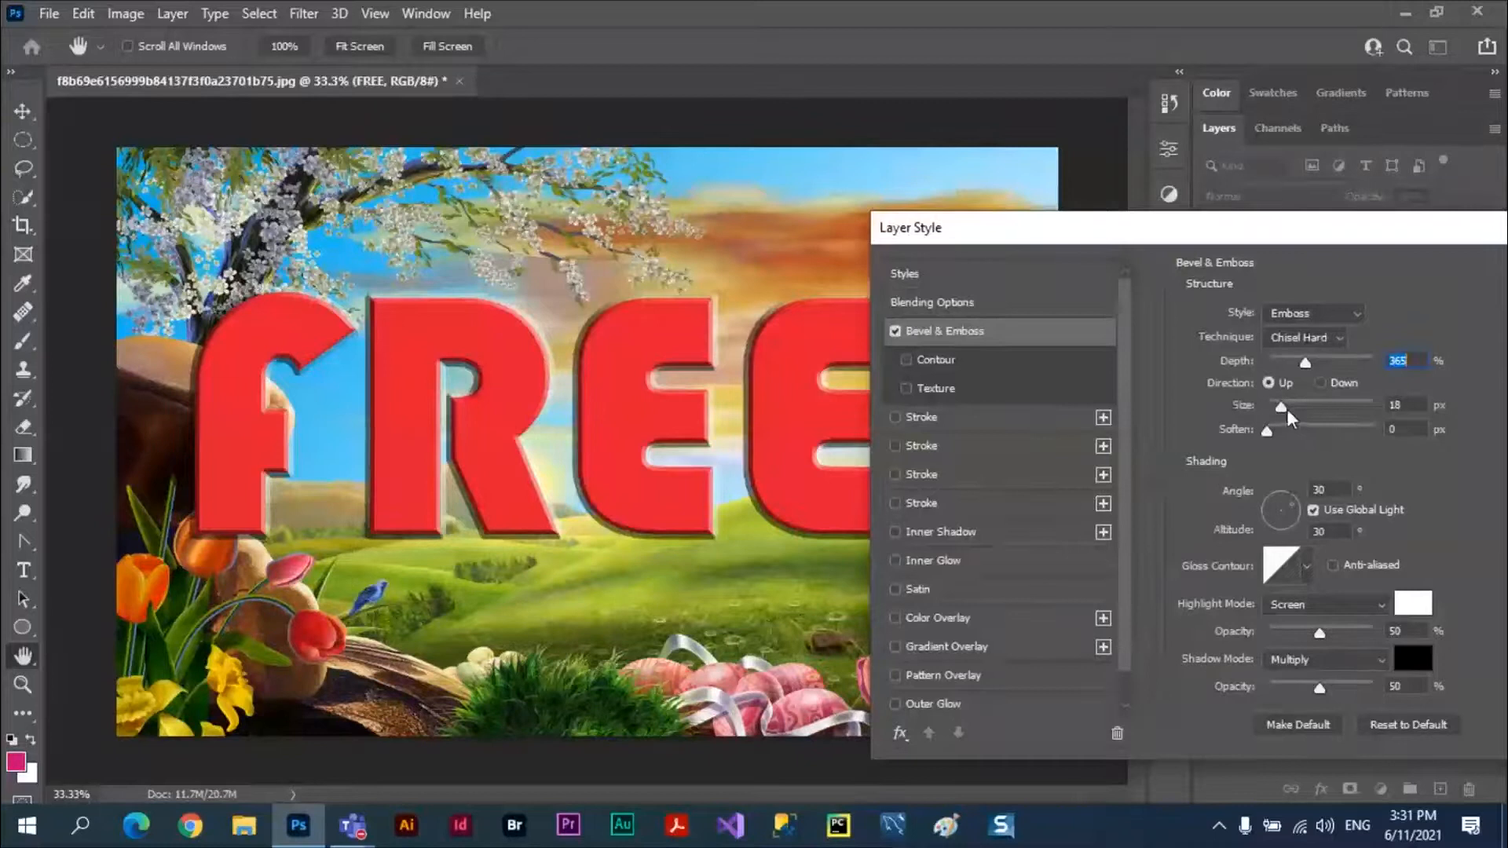
drag(1280, 407, 1283, 407)
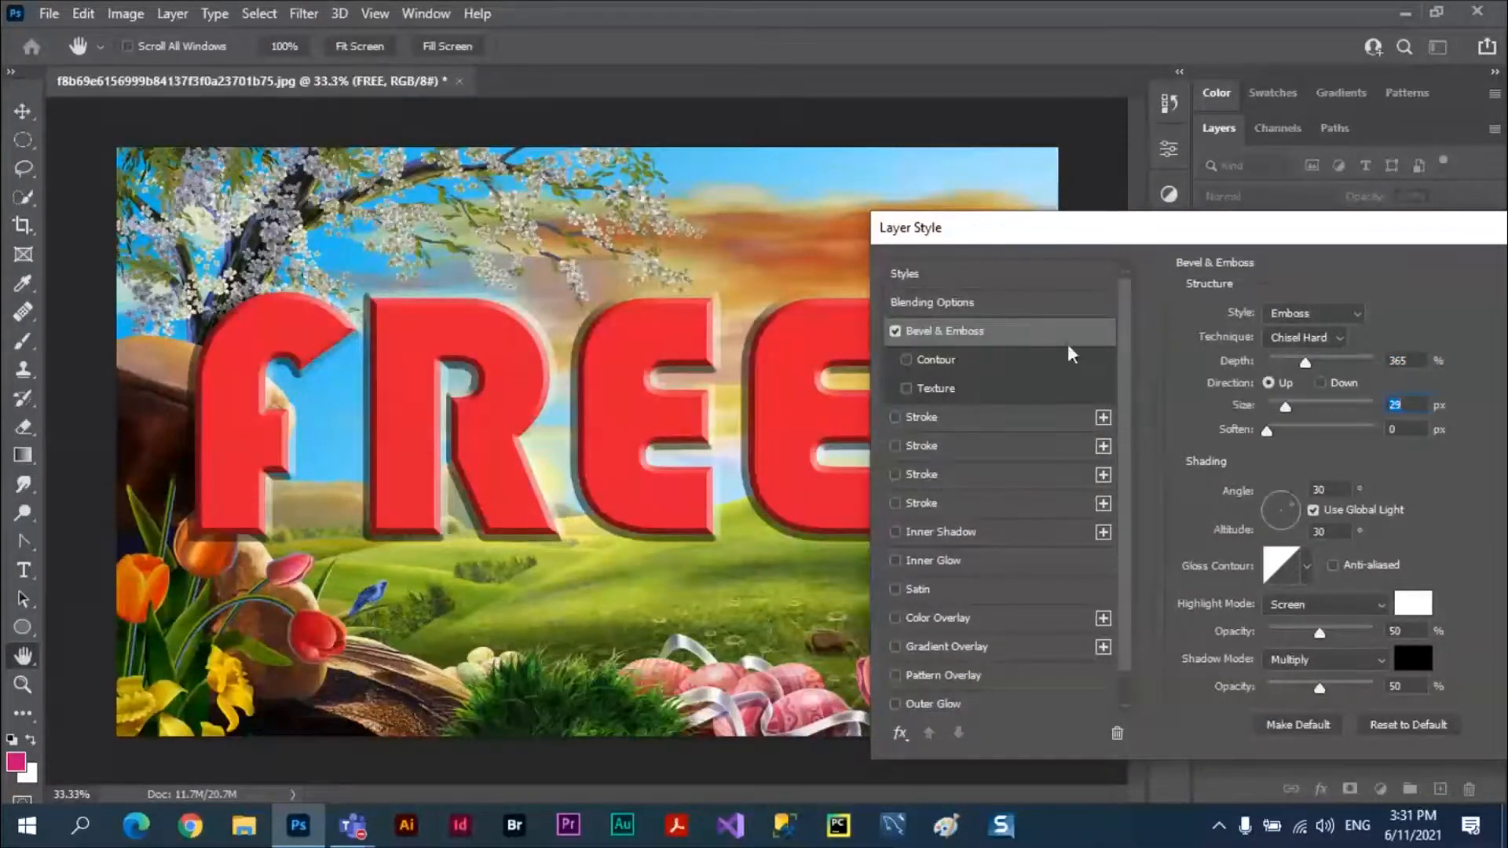
click(1357, 314)
click(1340, 347)
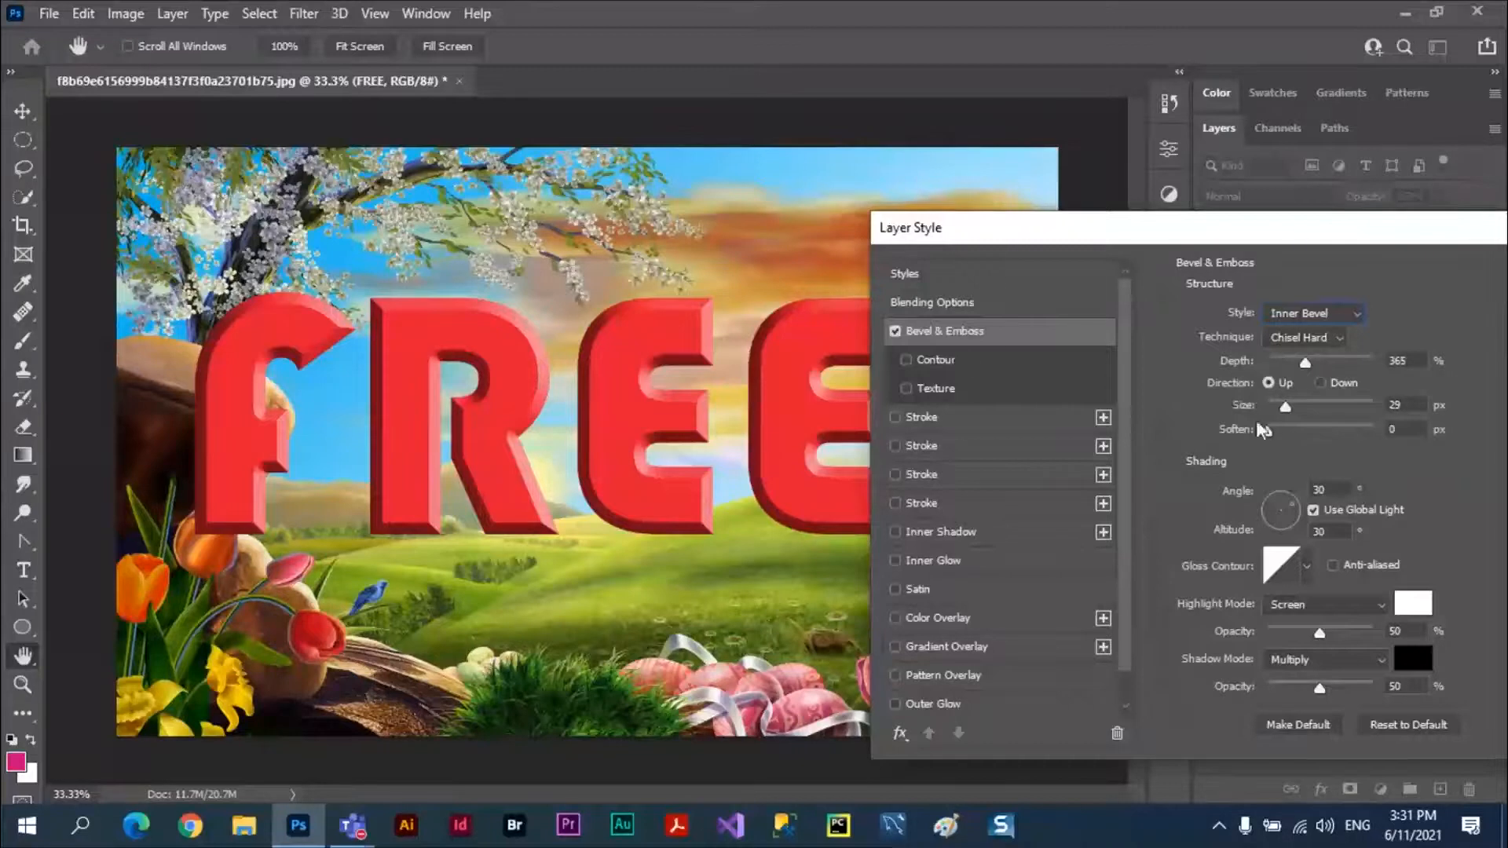
drag(1296, 234, 1031, 212)
click(1402, 242)
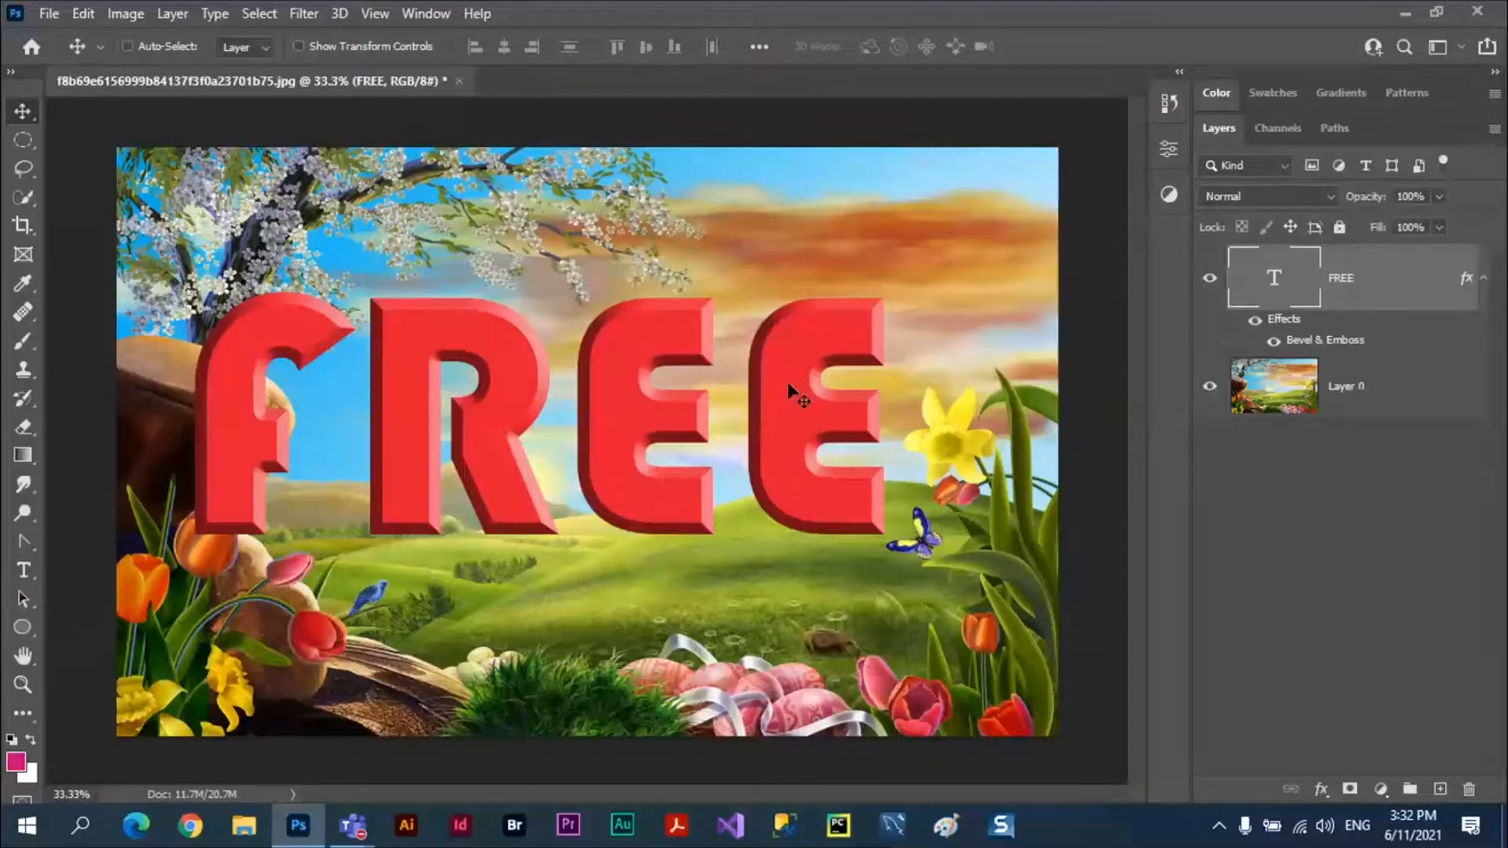
Try lowering the opacity of the bevelled FREE text through 50% to 18%, and return it to 100%.
click(1439, 196)
click(1390, 220)
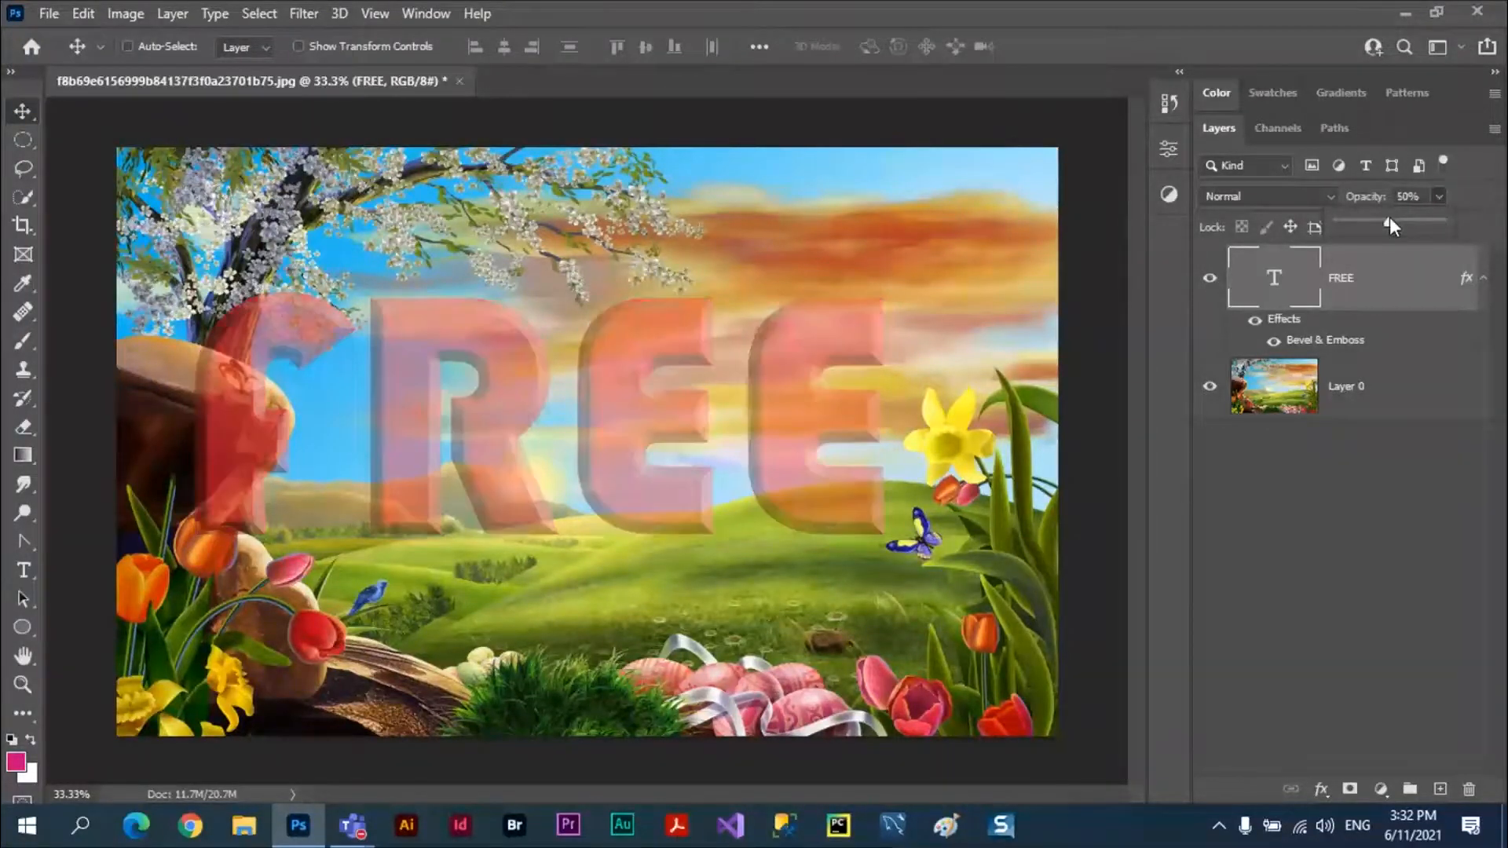
drag(1388, 222, 1369, 224)
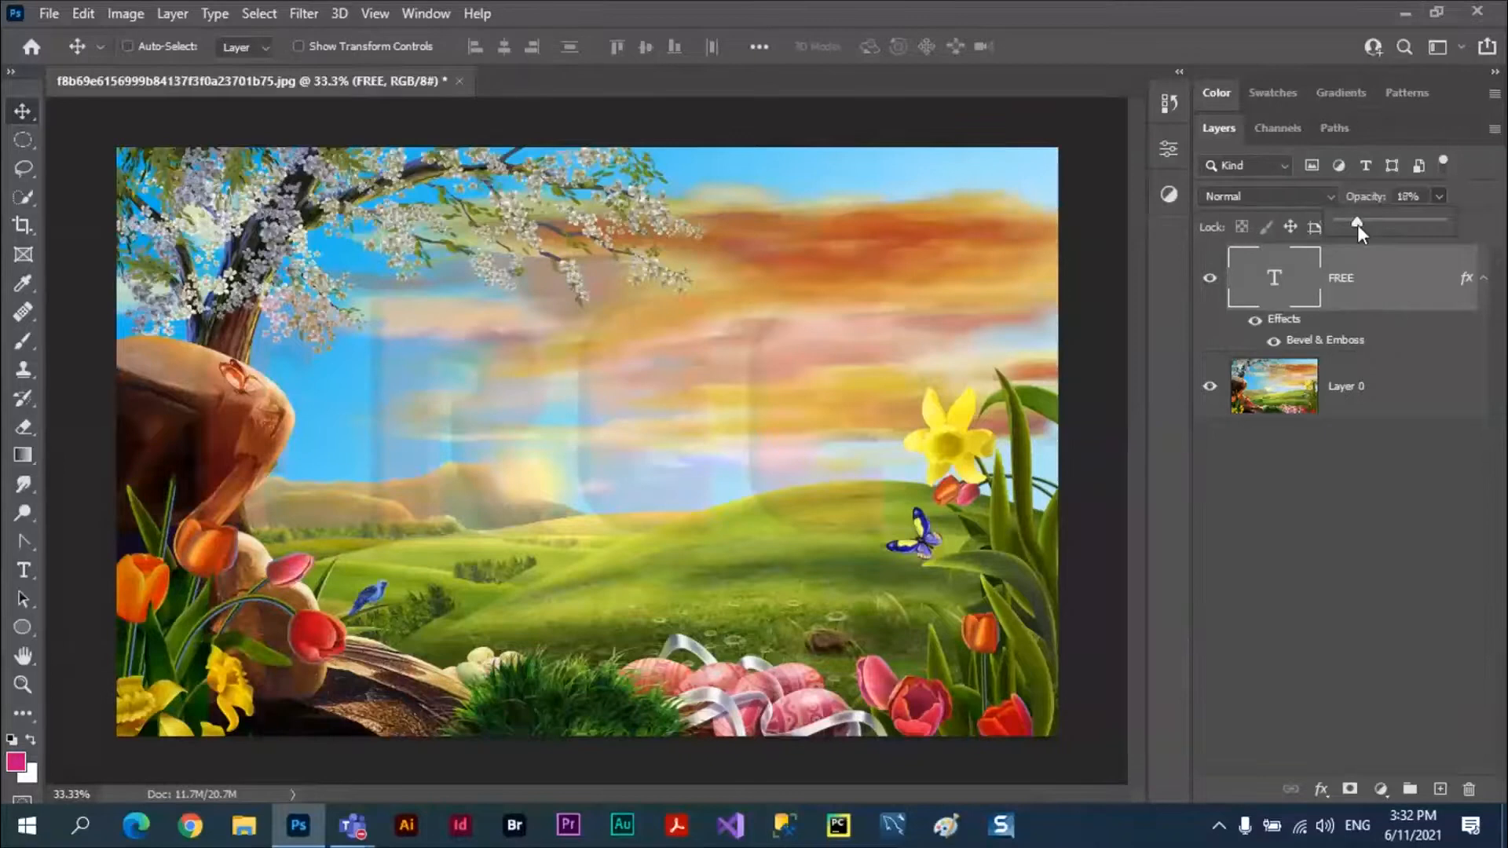
drag(1435, 221, 1450, 224)
click(1420, 432)
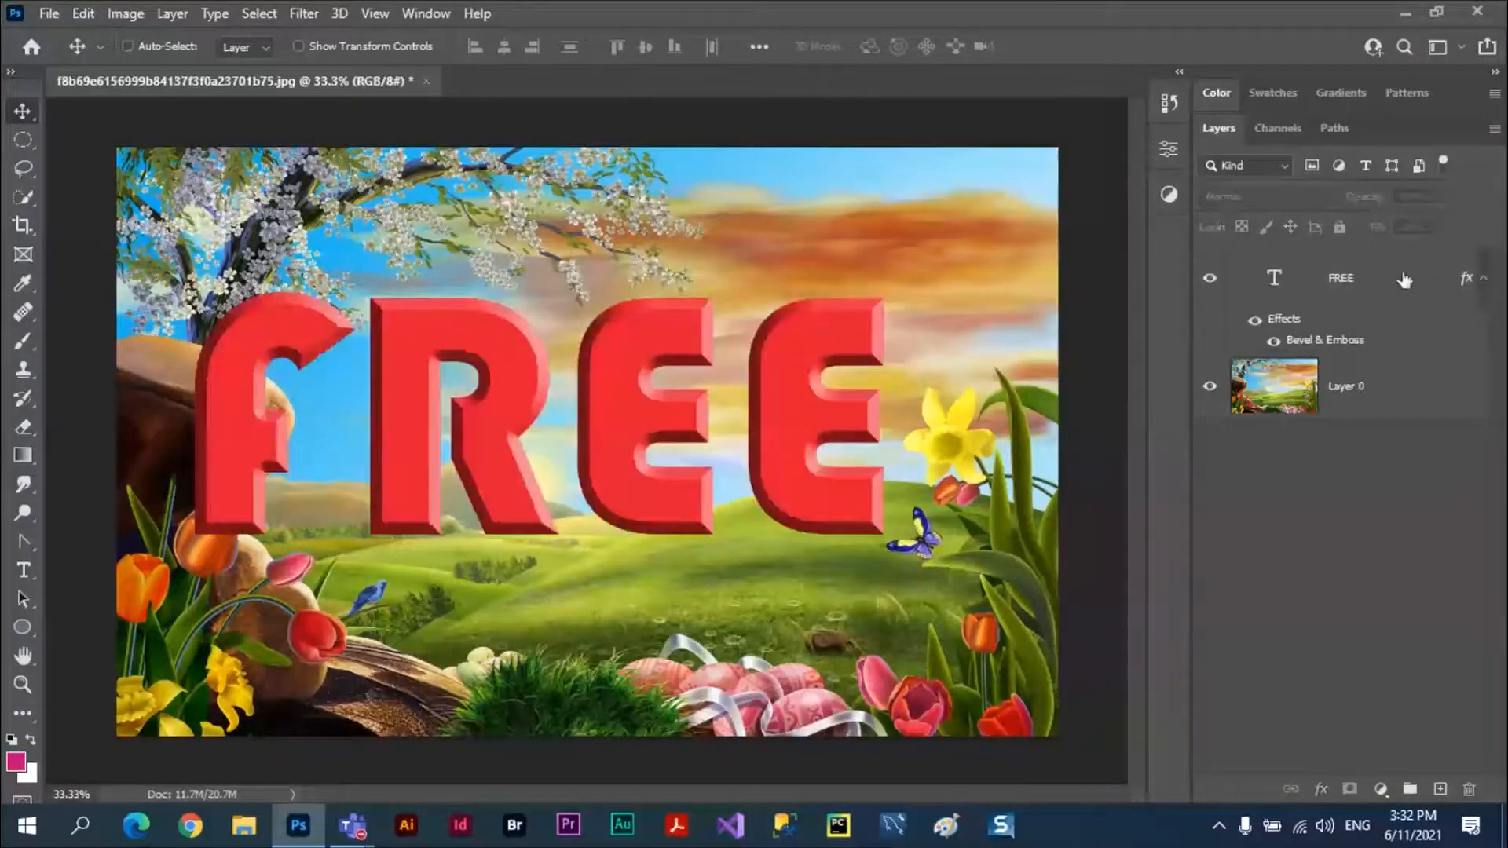
Set the FREE text layer's fill to 0% so only its bevel effect shows.
click(1388, 286)
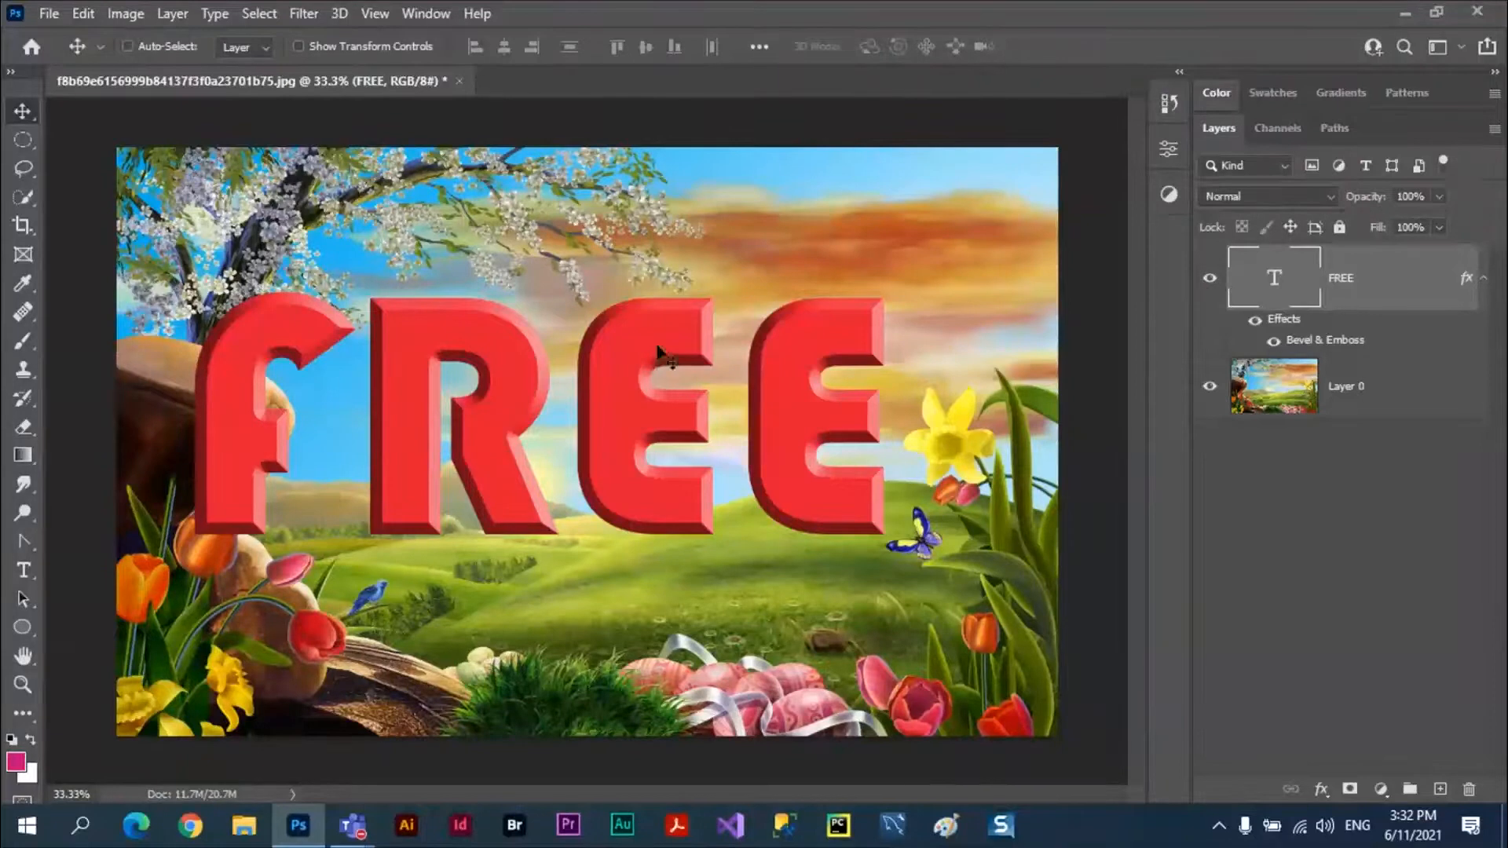
click(1441, 227)
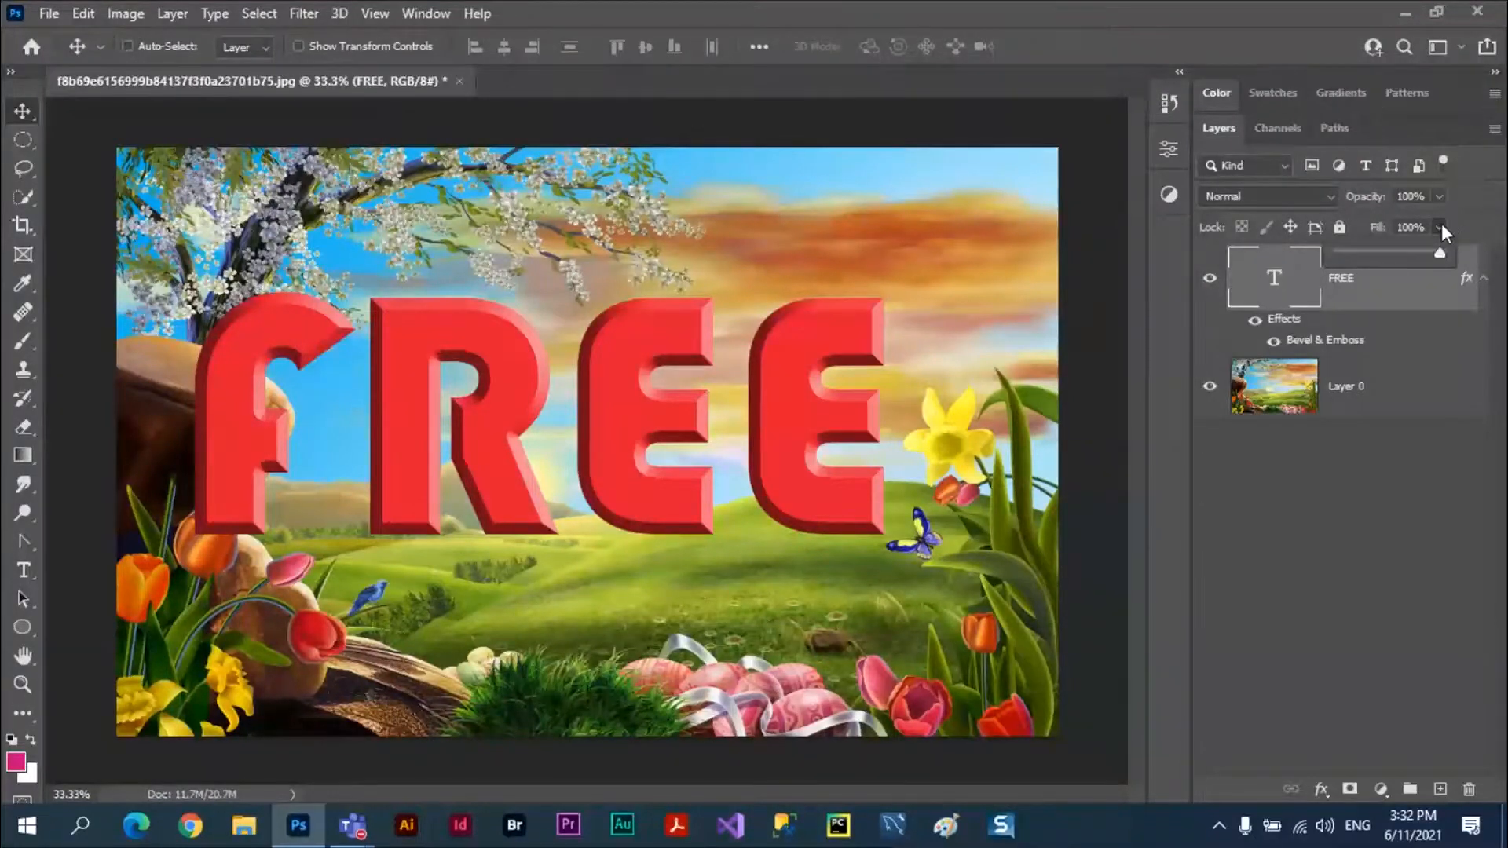
drag(1439, 252, 1323, 254)
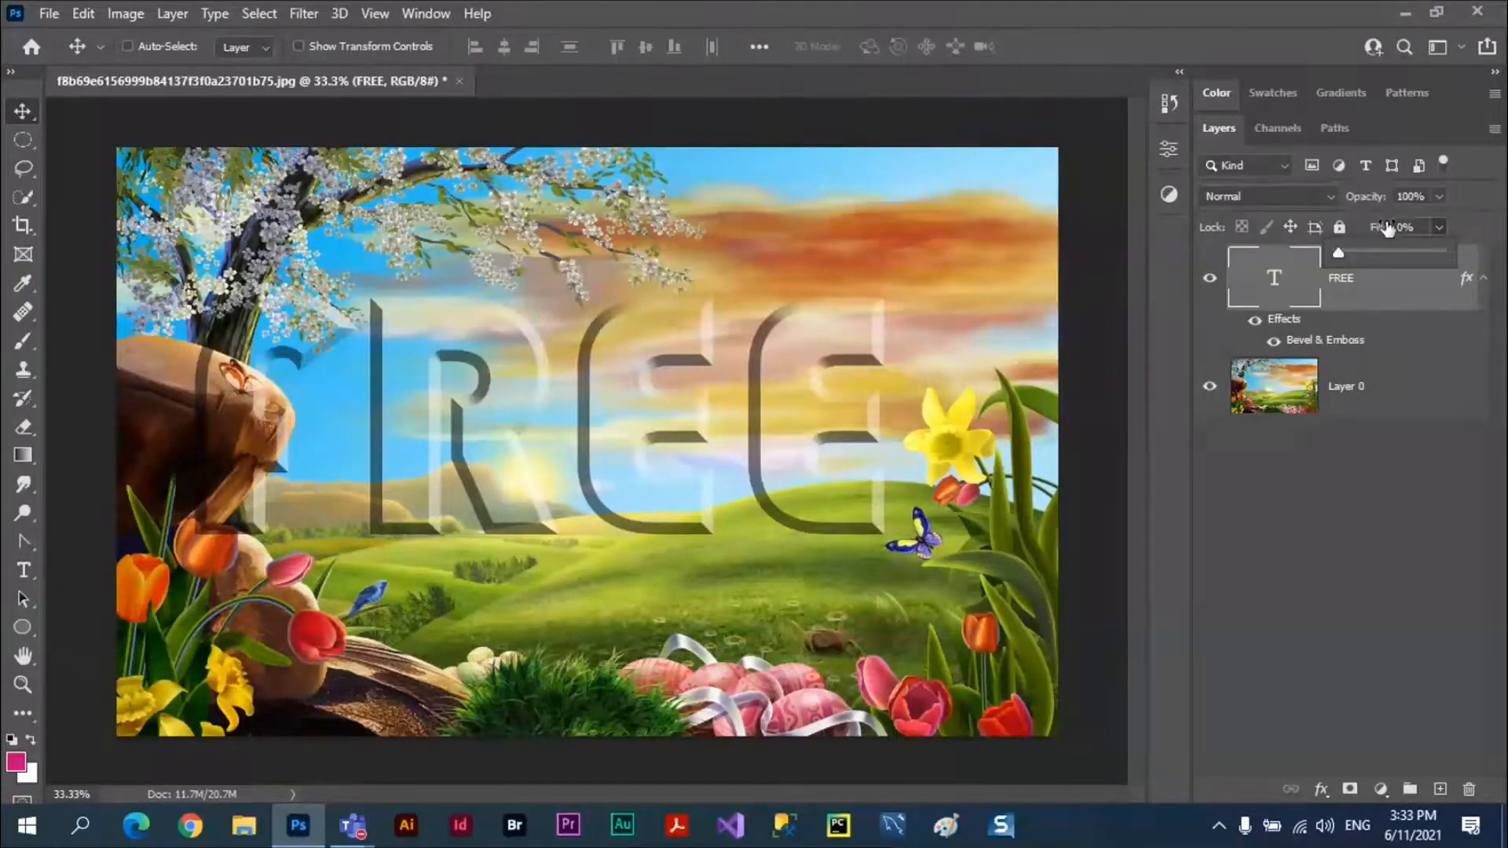
Scale the see-through FREE text to 46.55% and place it in the upper-right sky of the image.
drag(538, 392, 557, 407)
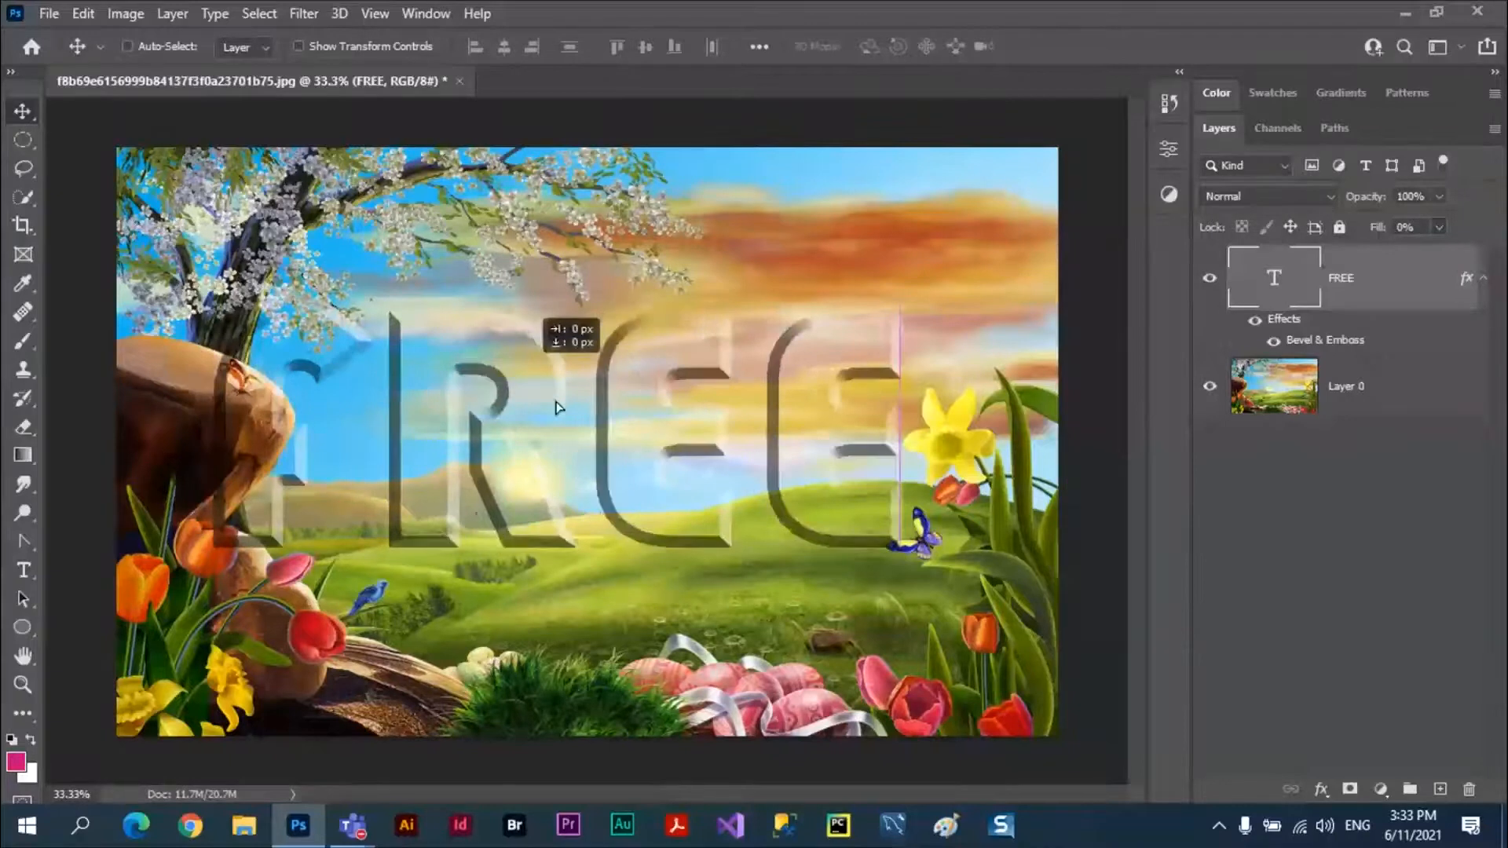
drag(556, 408, 641, 370)
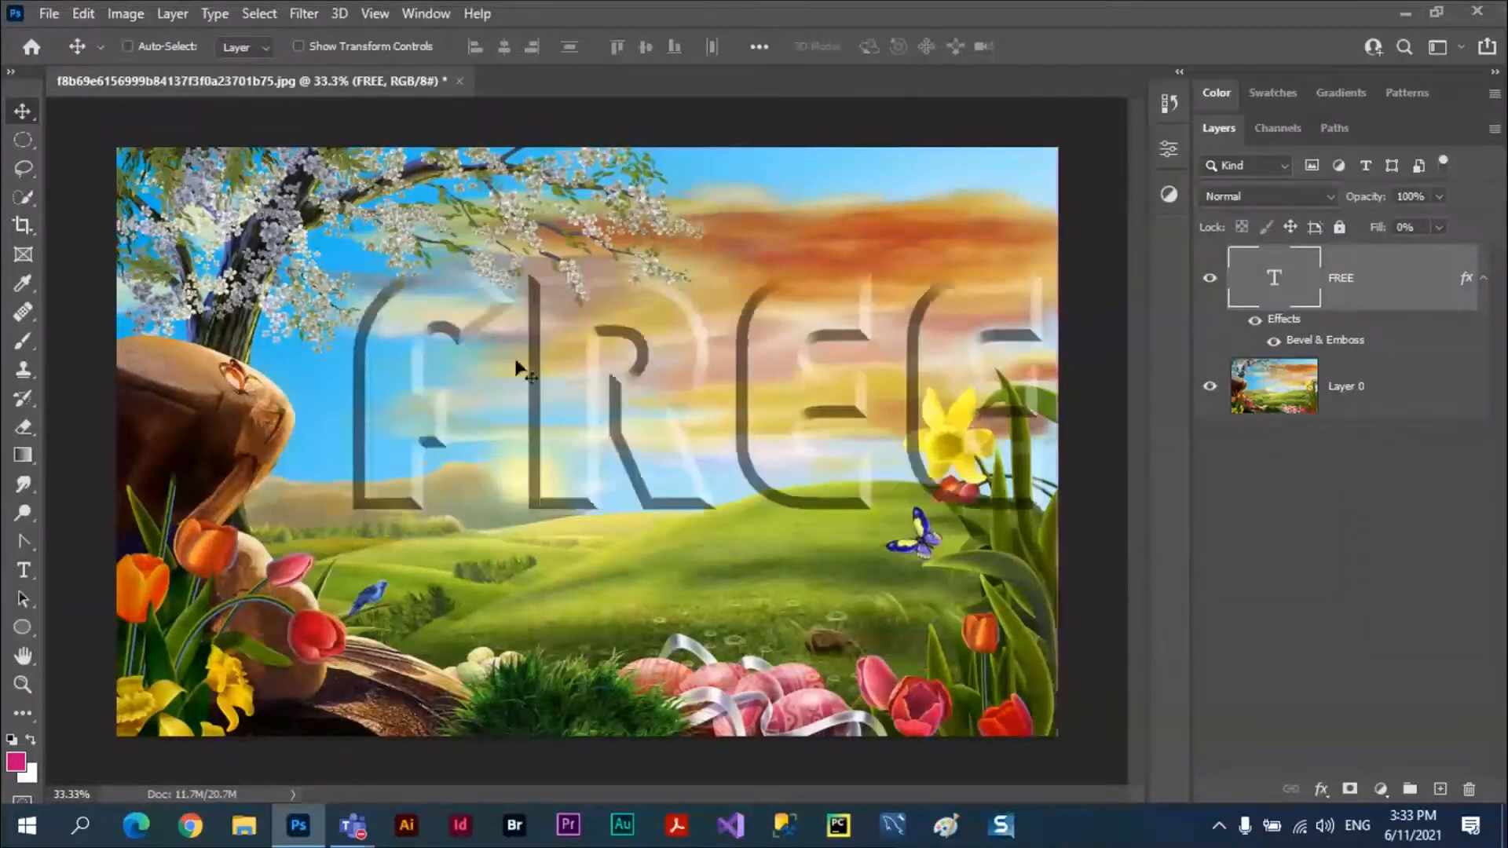
key(ctrl+t)
drag(334, 212, 734, 391)
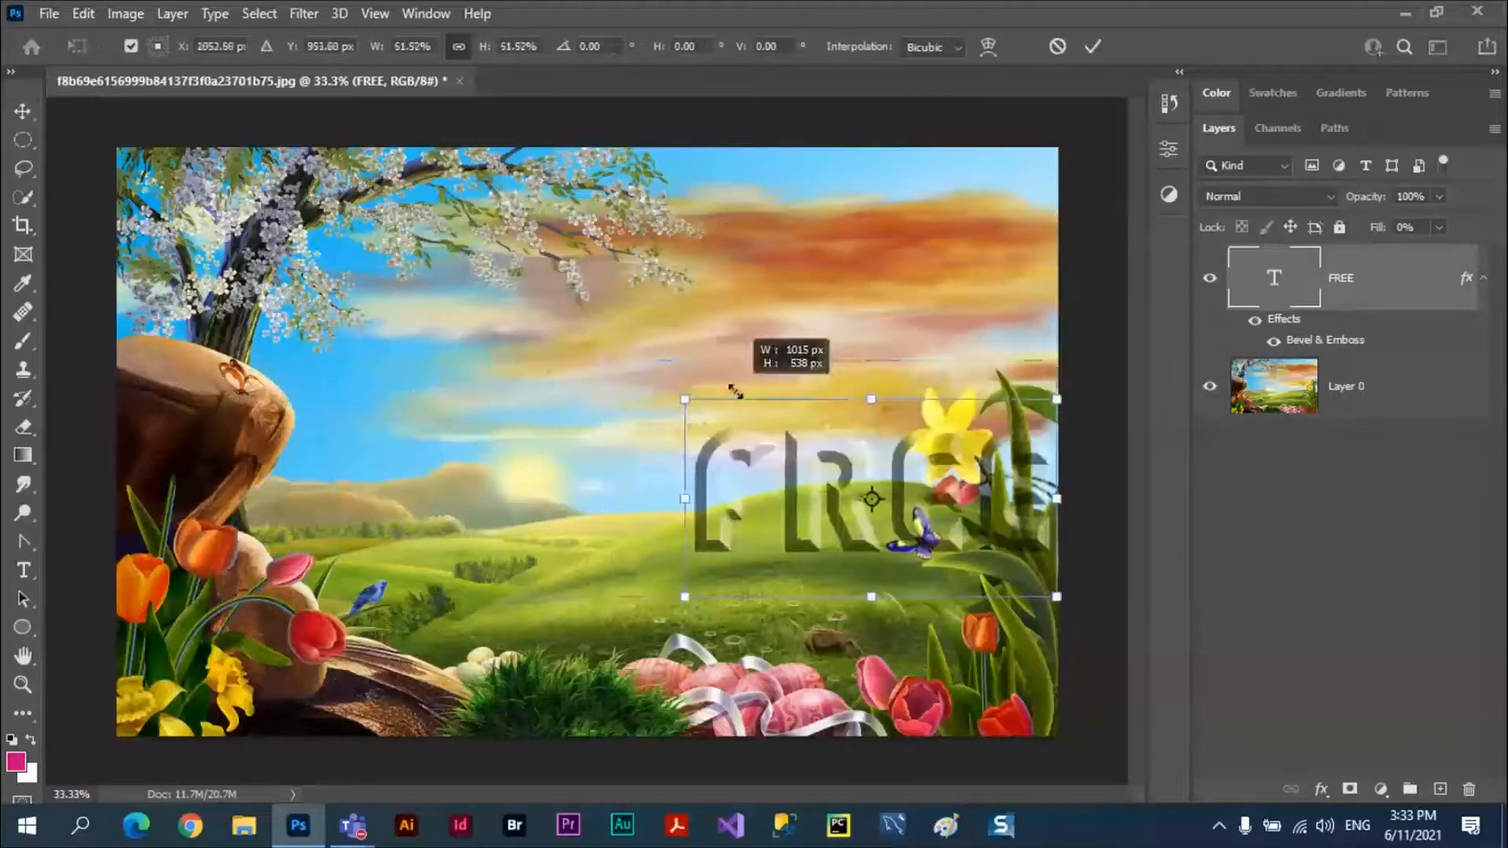
drag(734, 391, 771, 410)
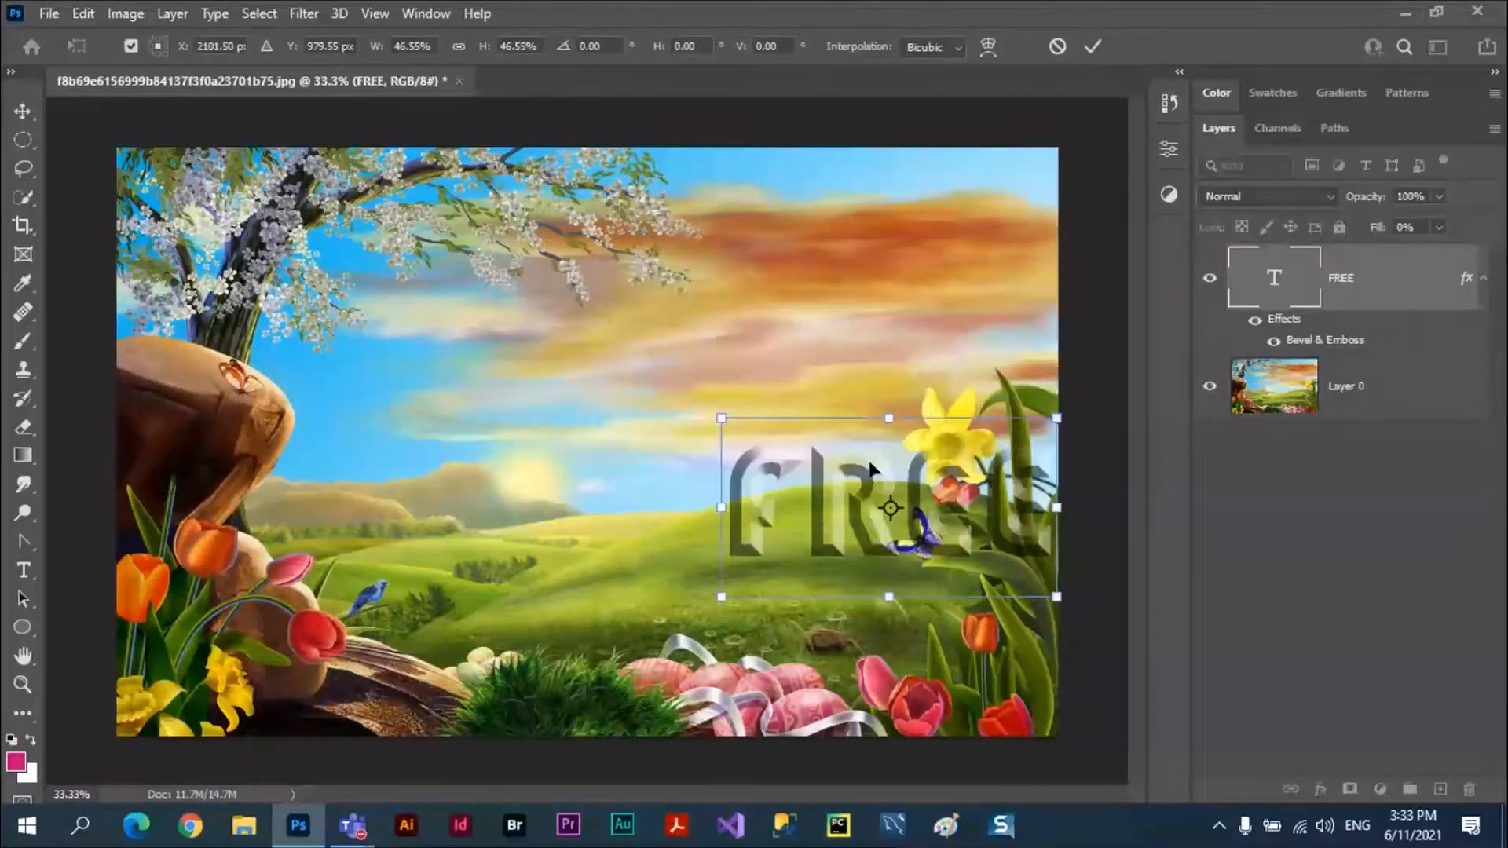
drag(870, 468, 848, 239)
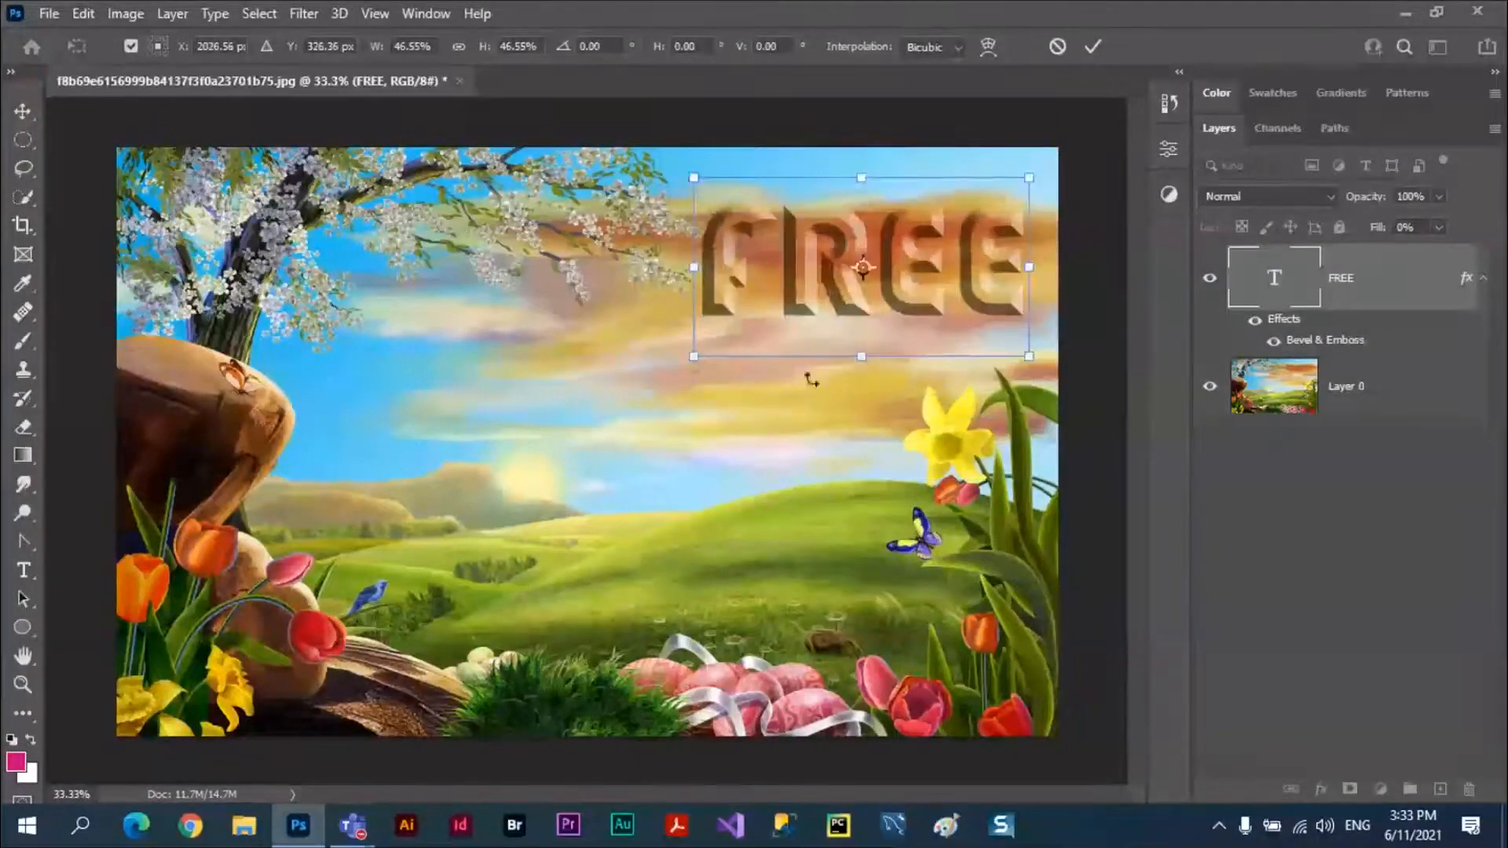
click(1091, 47)
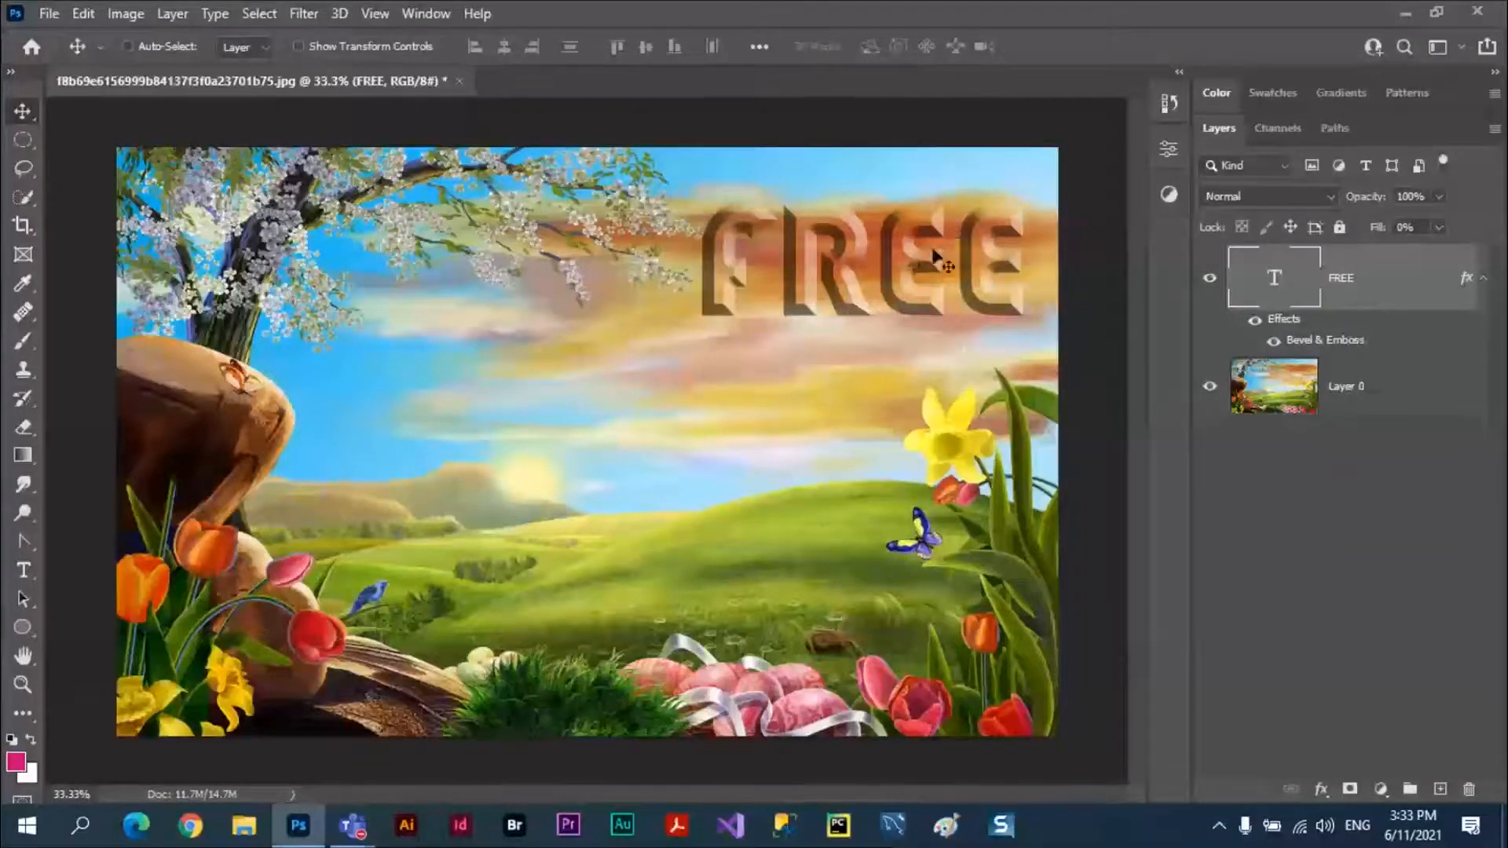
Change the FREE text's Bevel & Emboss style to Pillow Emboss and apply the layer style.
click(1322, 789)
click(1339, 338)
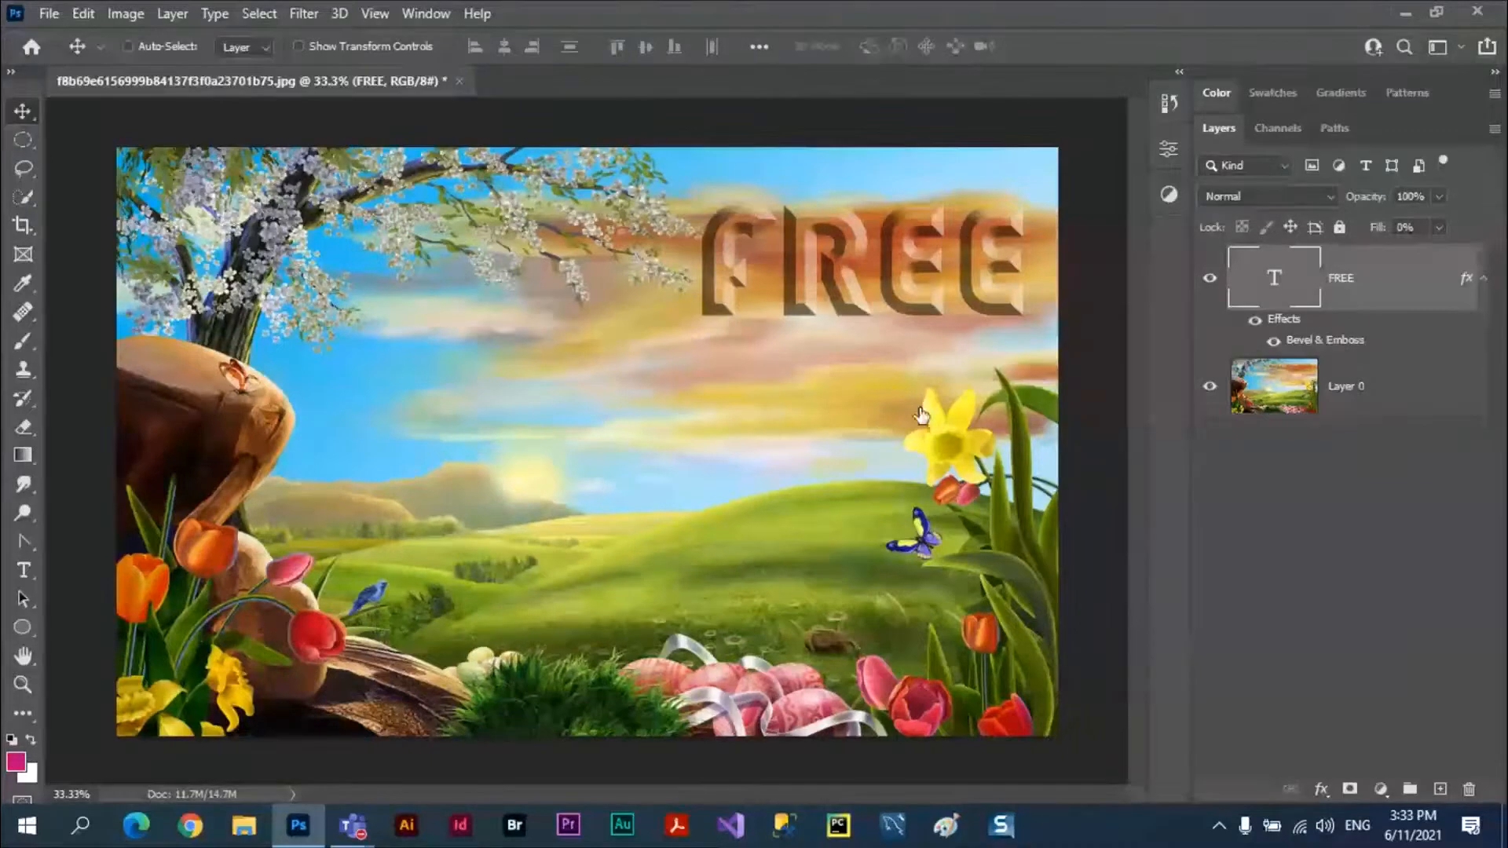
double_click(1328, 345)
drag(1101, 199, 812, 363)
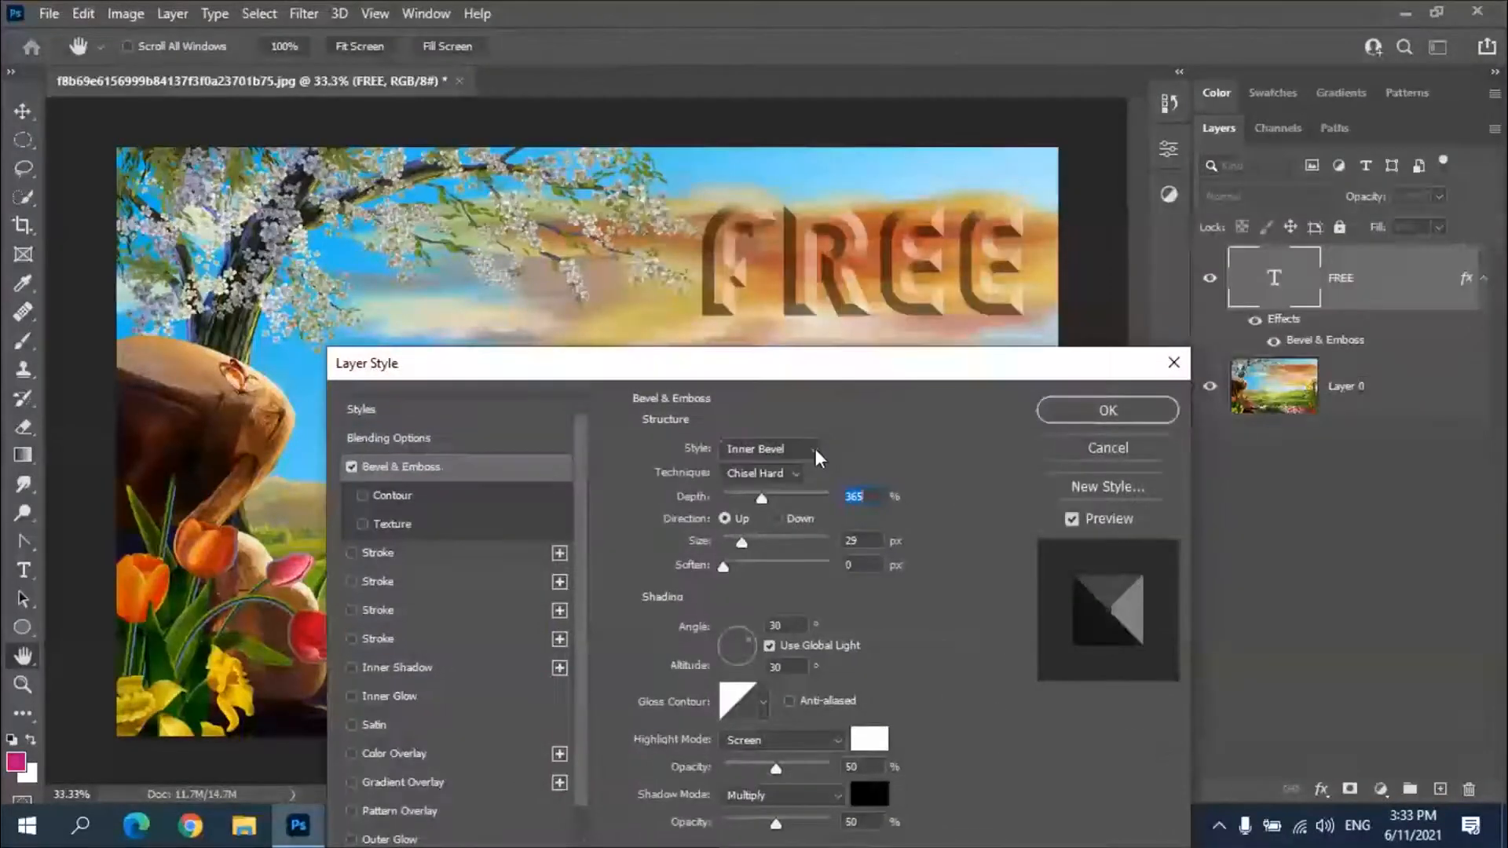
click(815, 449)
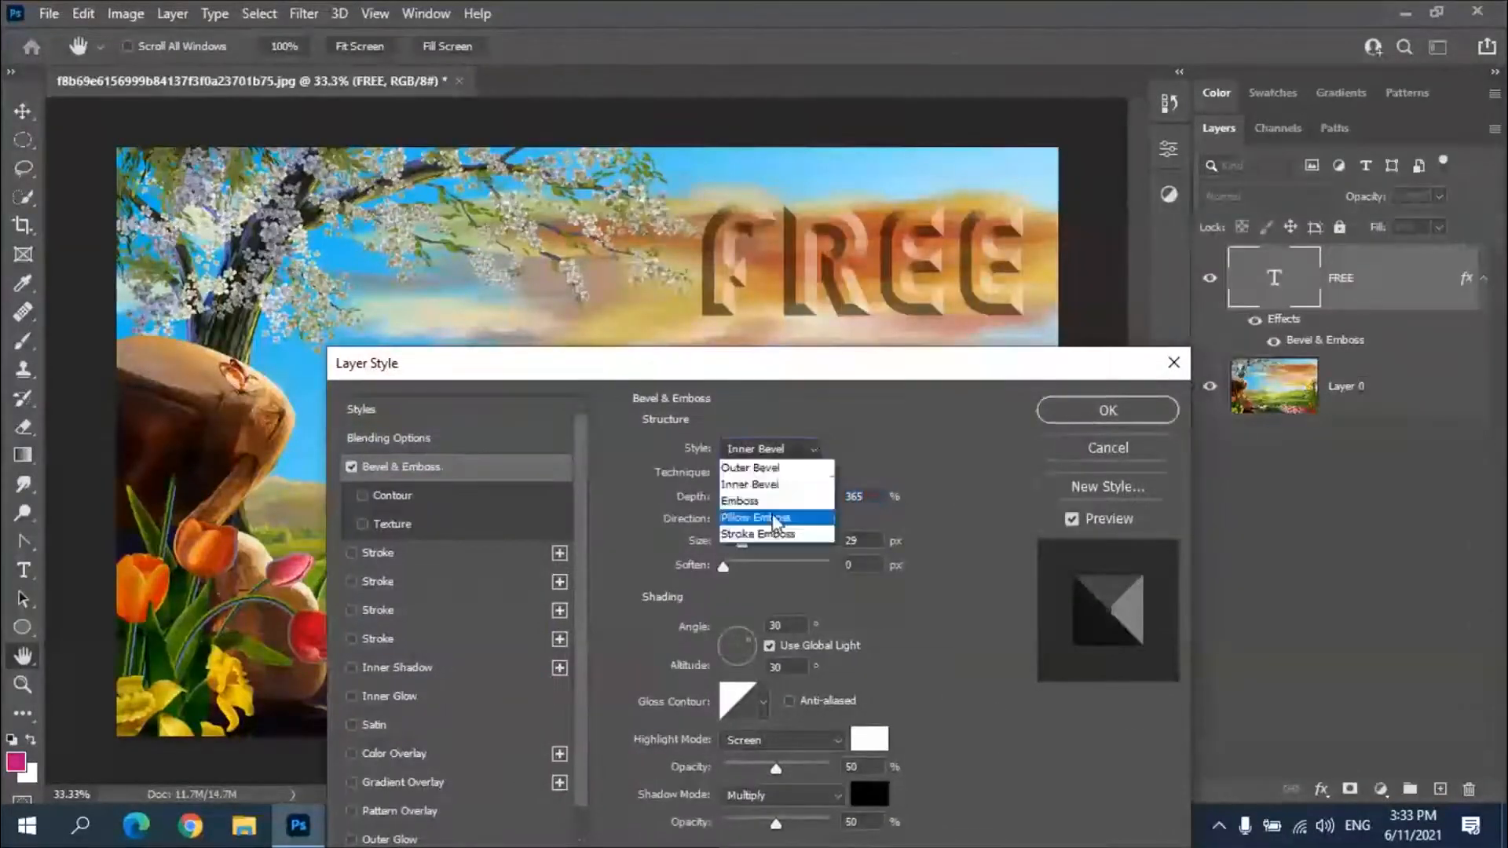
click(781, 518)
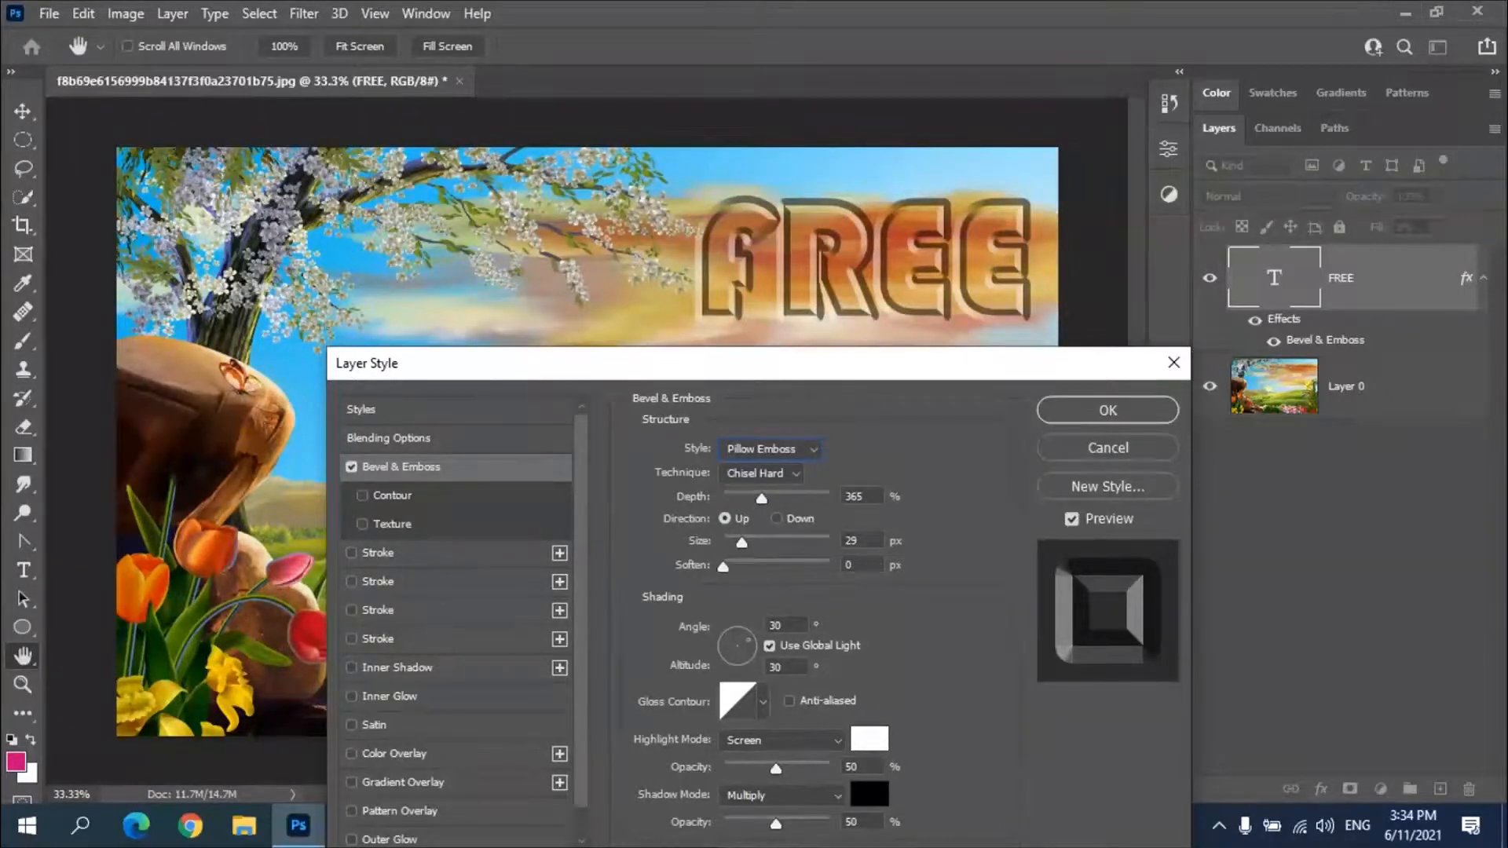
drag(761, 361, 982, 694)
click(1351, 743)
Move the see-through FREE text over the rock and tulips, and settle it in the middle of the image above the hills.
key(v)
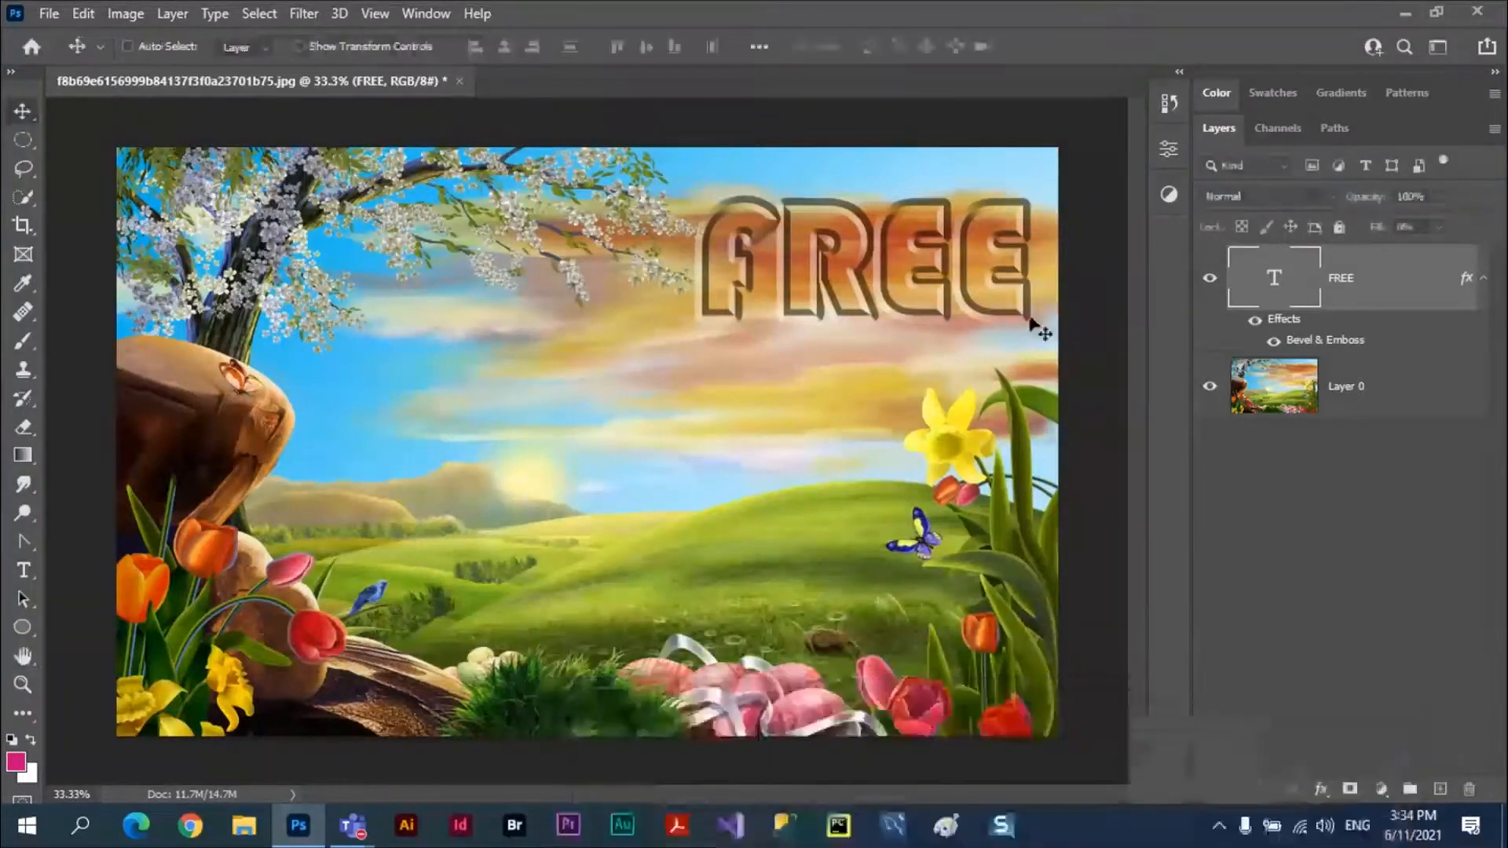
drag(903, 295, 322, 436)
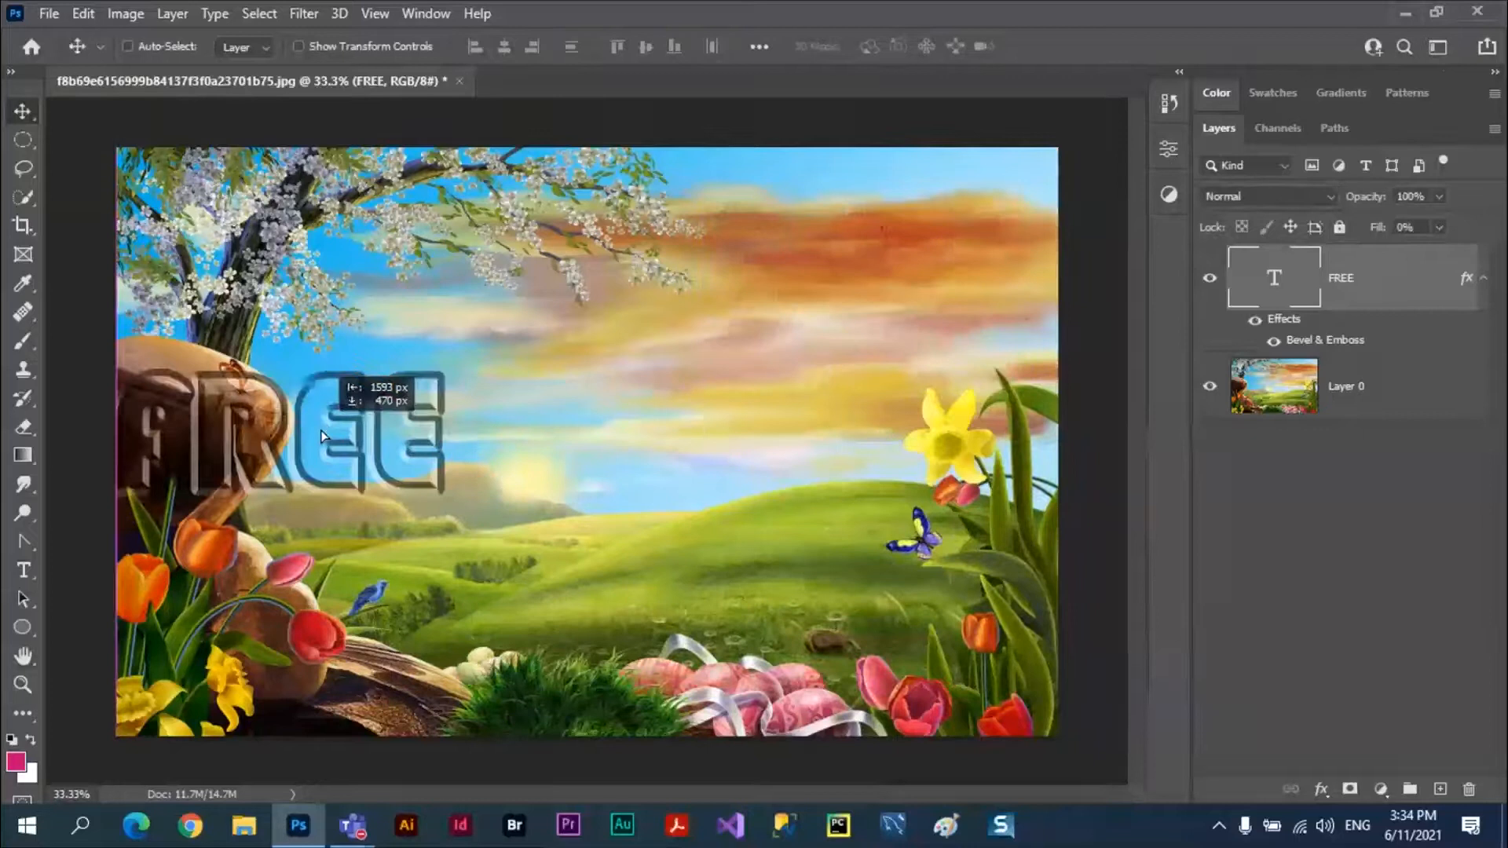
drag(322, 437, 322, 437)
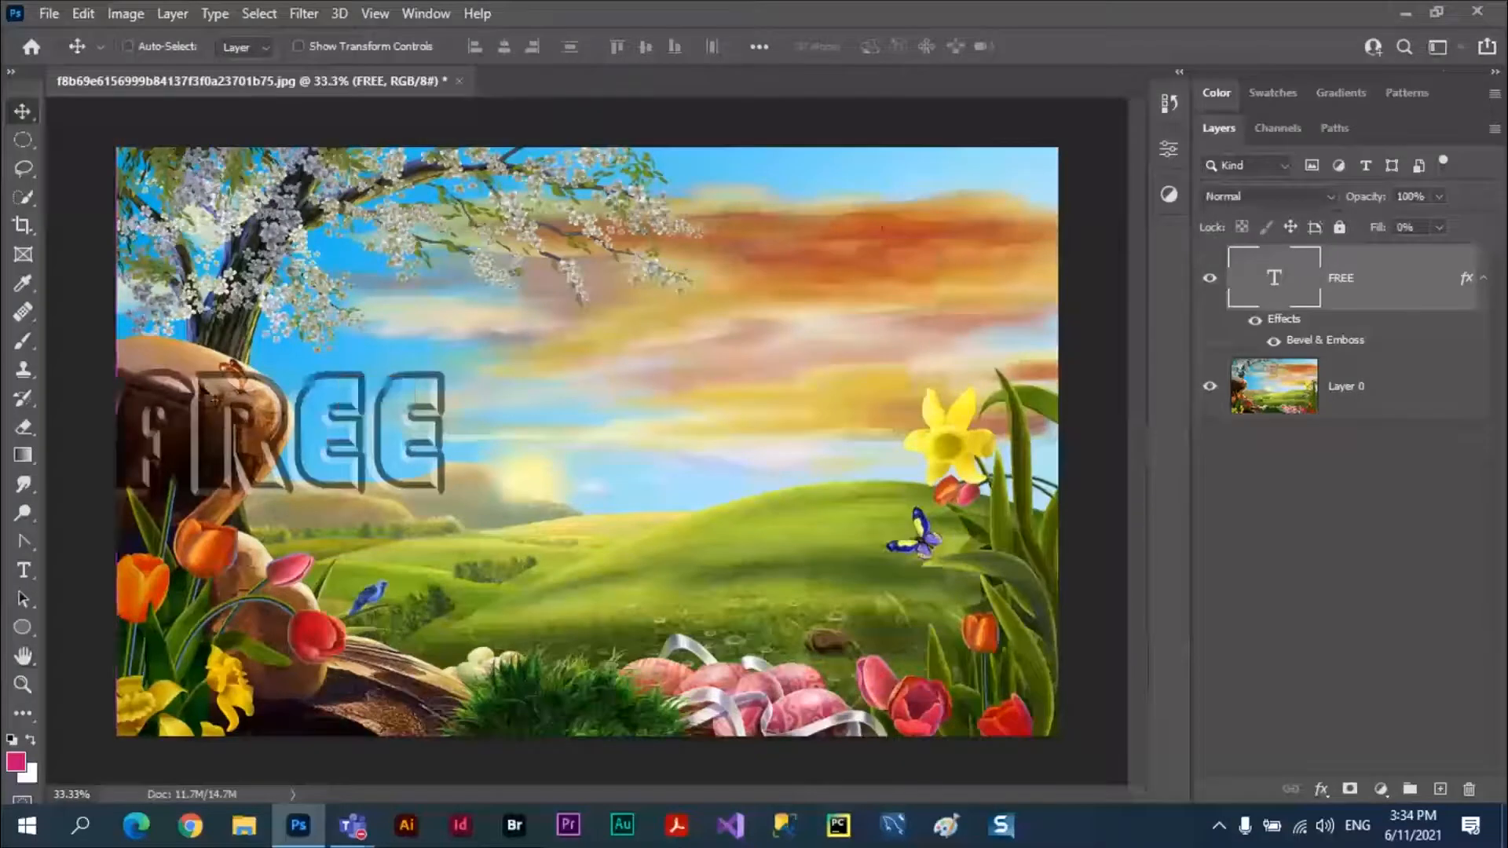
drag(421, 438, 754, 462)
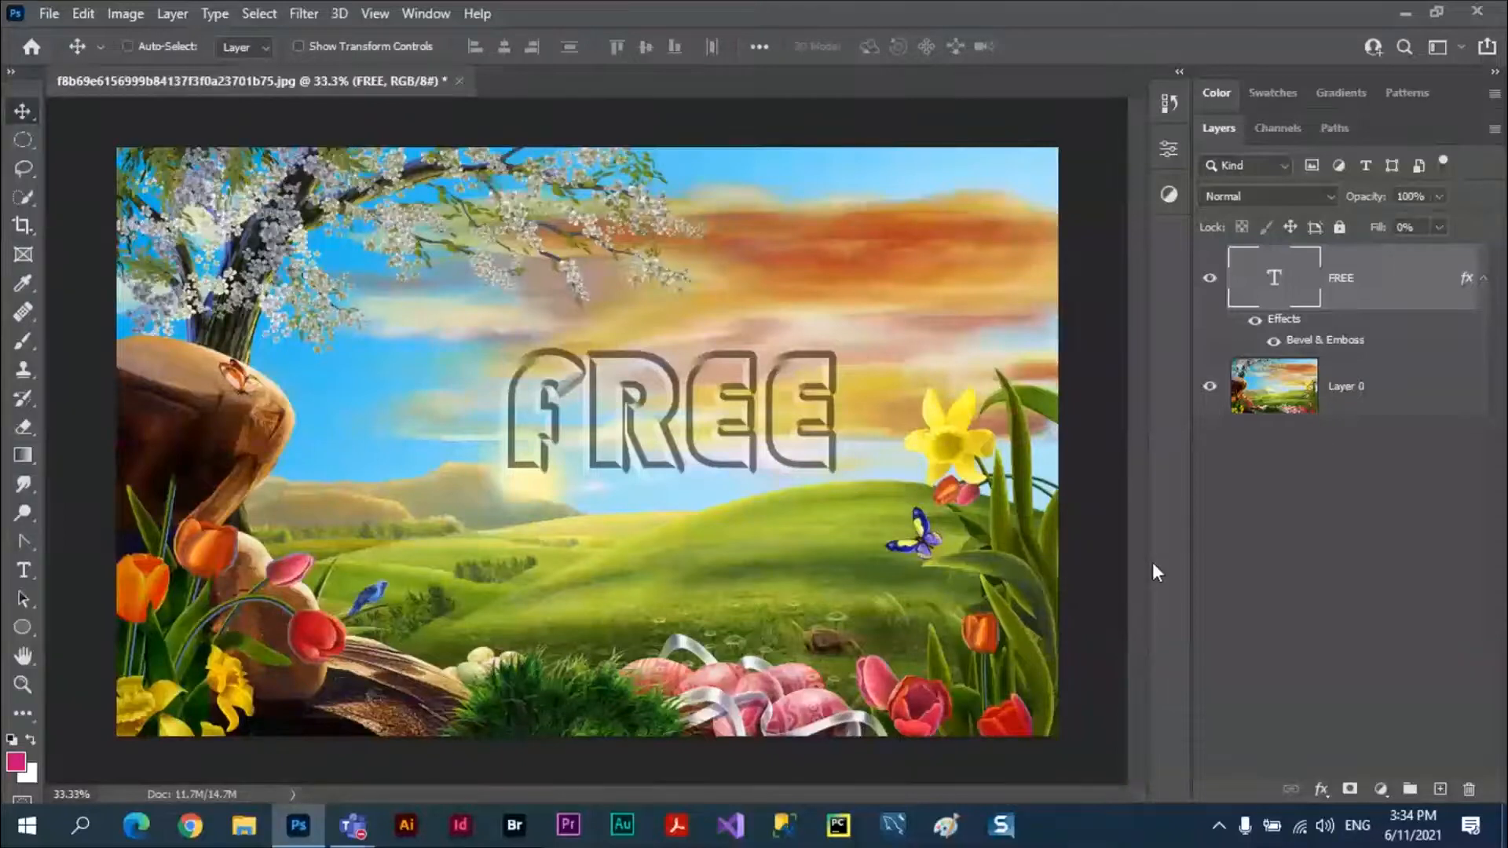
Open the FREE layer's blending options and preview the text with Bevel & Emboss switched off and on again.
click(1321, 788)
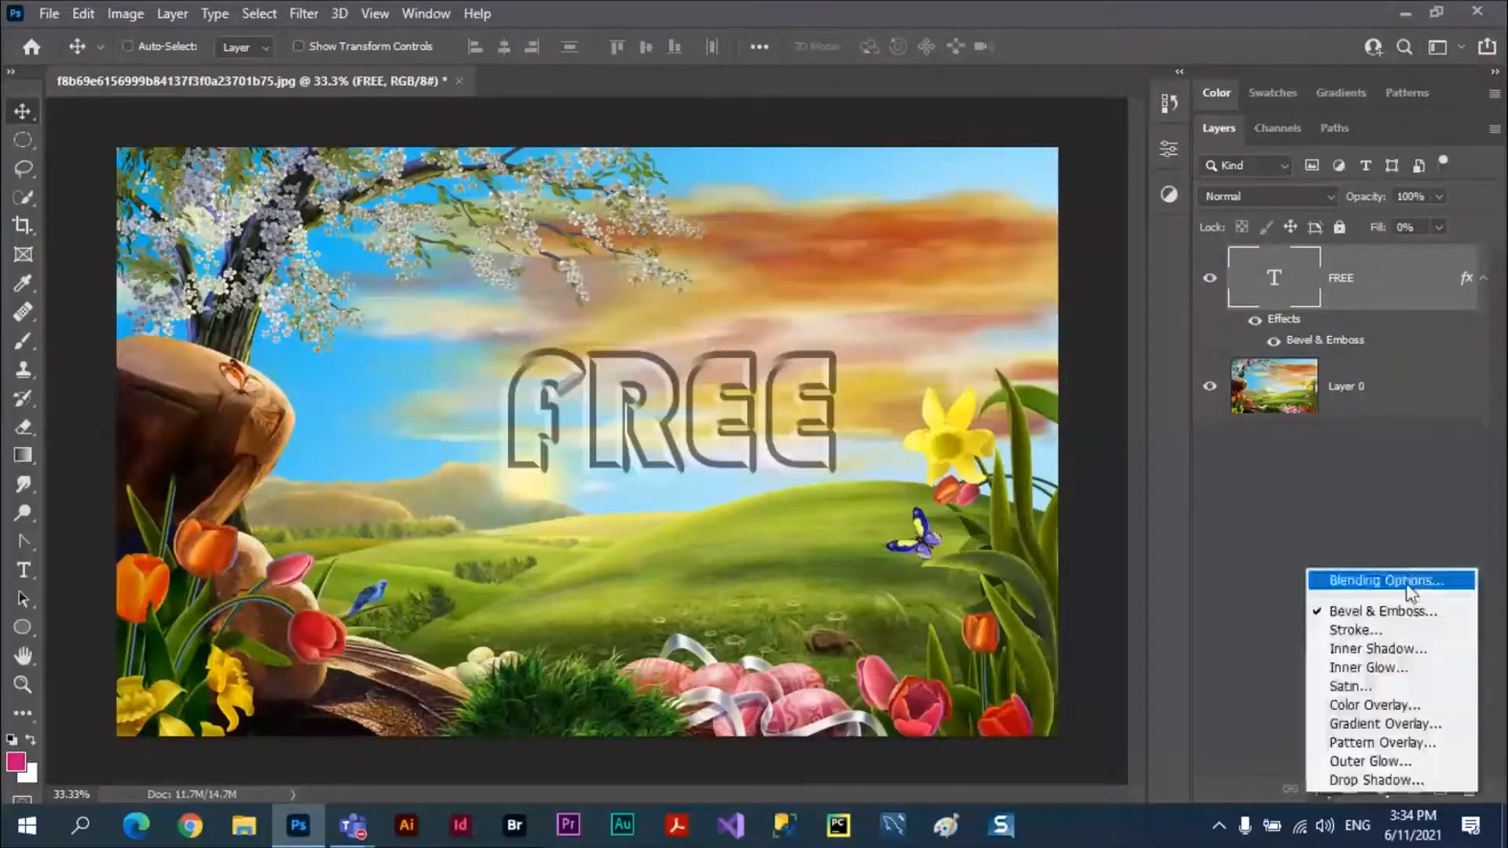
click(1406, 582)
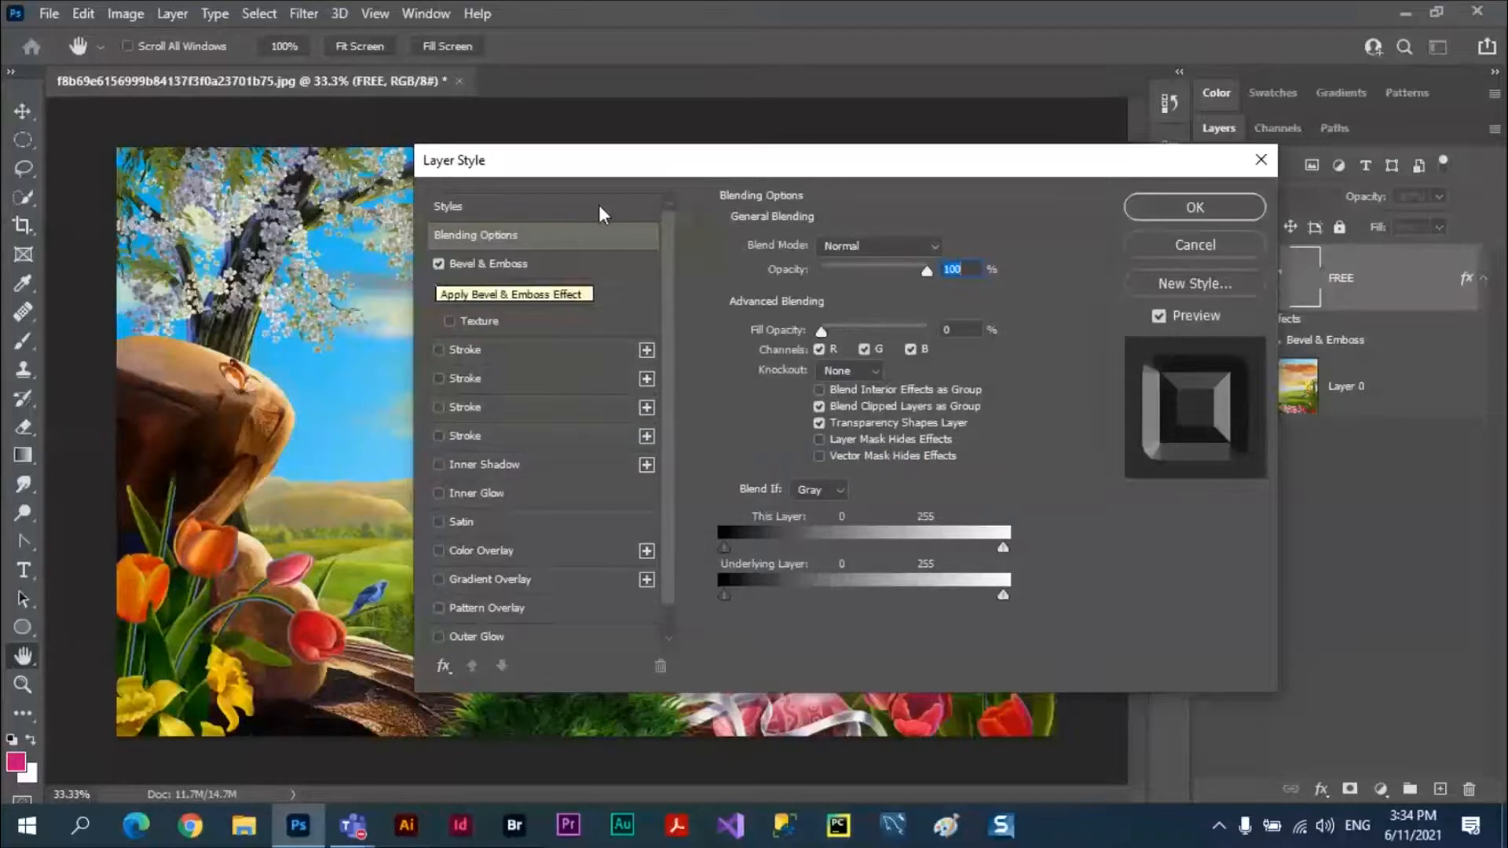
drag(650, 168, 1031, 179)
click(819, 276)
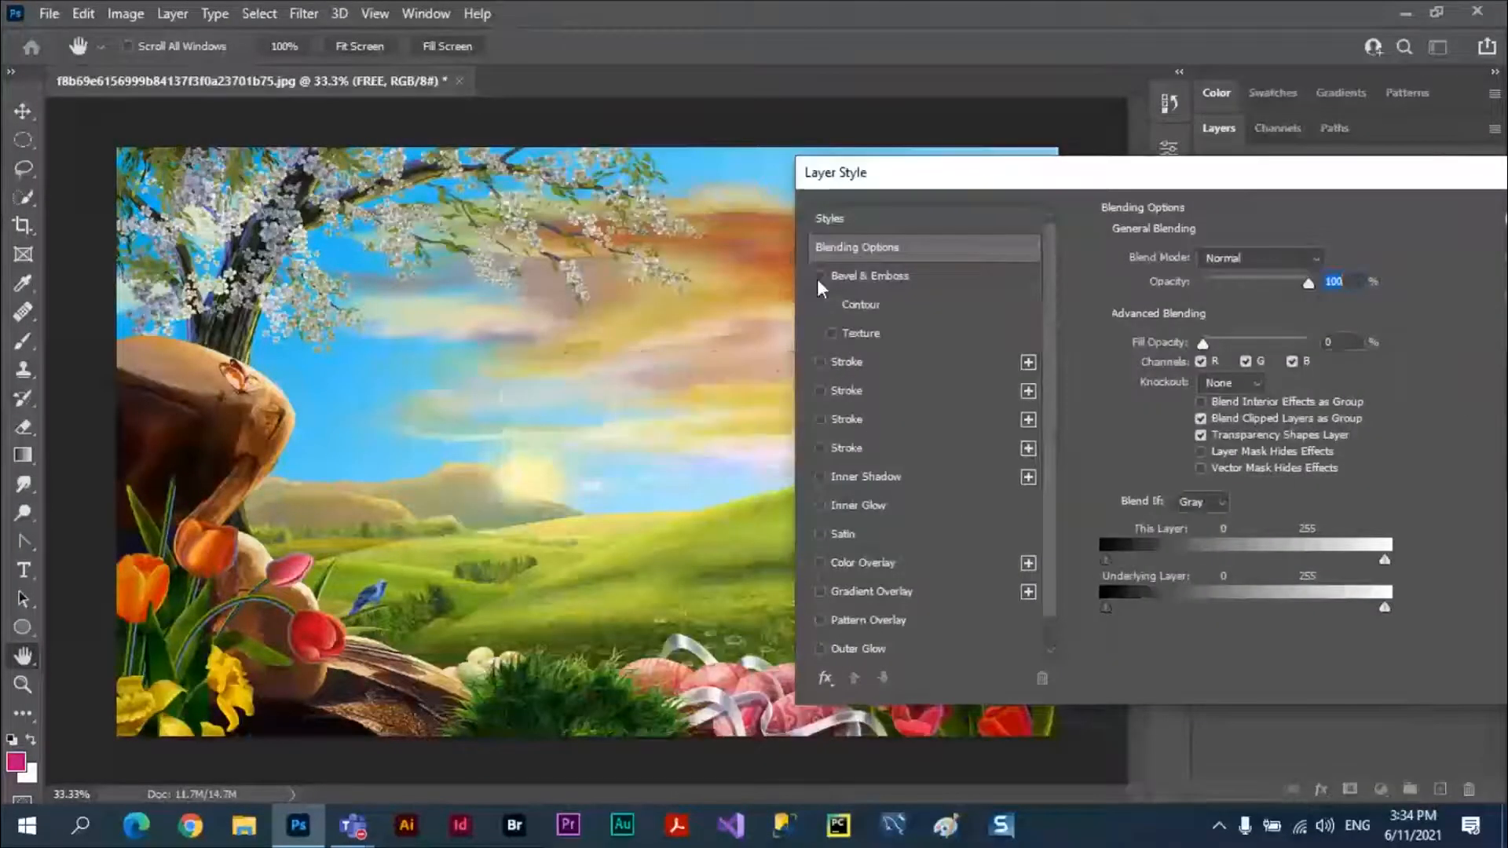
click(819, 276)
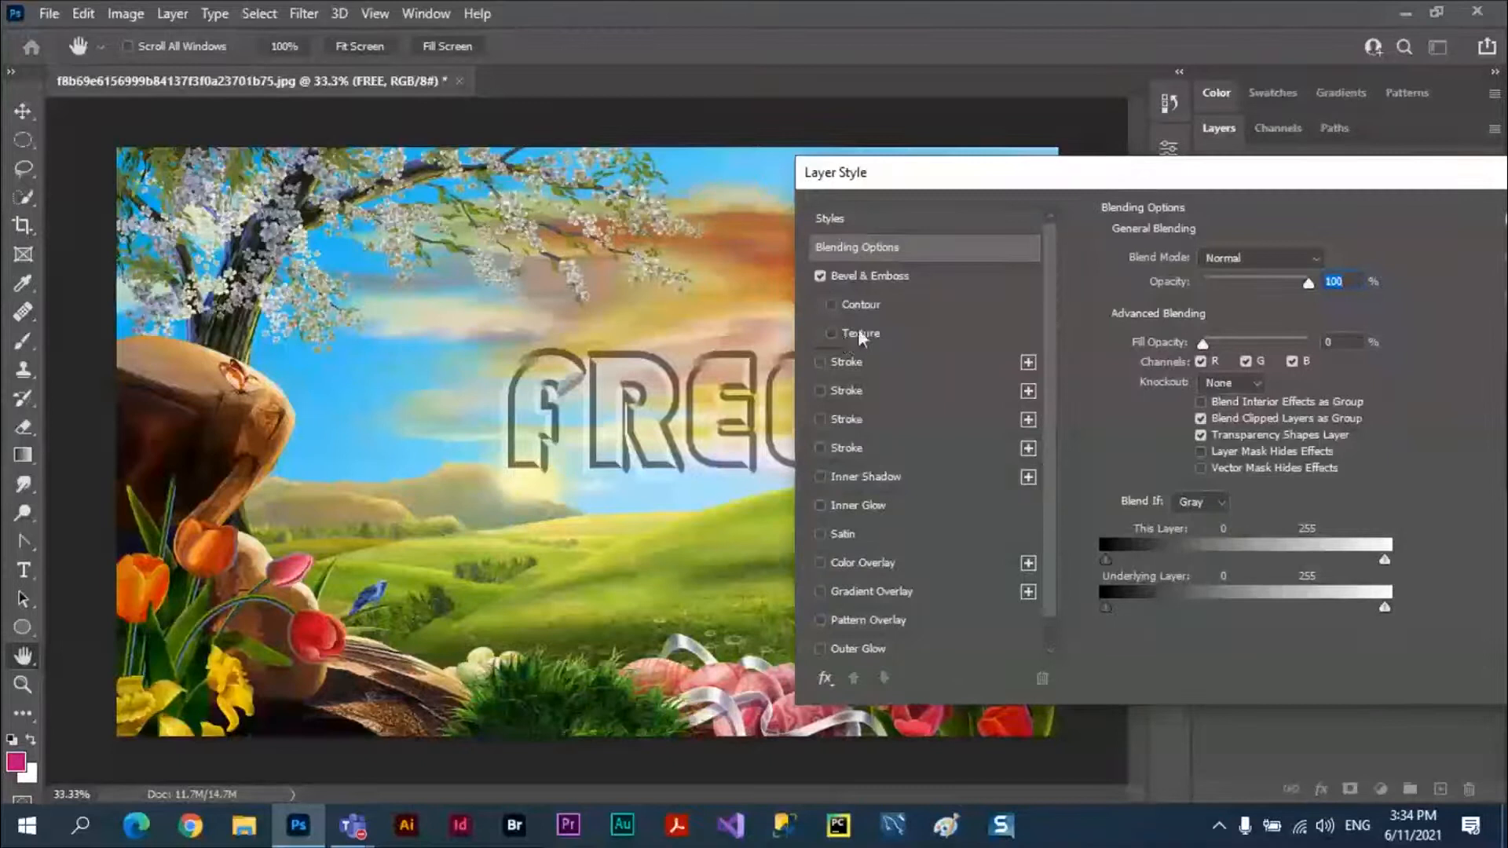
Raise the FREE layer's fill opacity to 100% and switch off its Bevel & Emboss effect.
click(837, 239)
drag(1273, 187, 1124, 340)
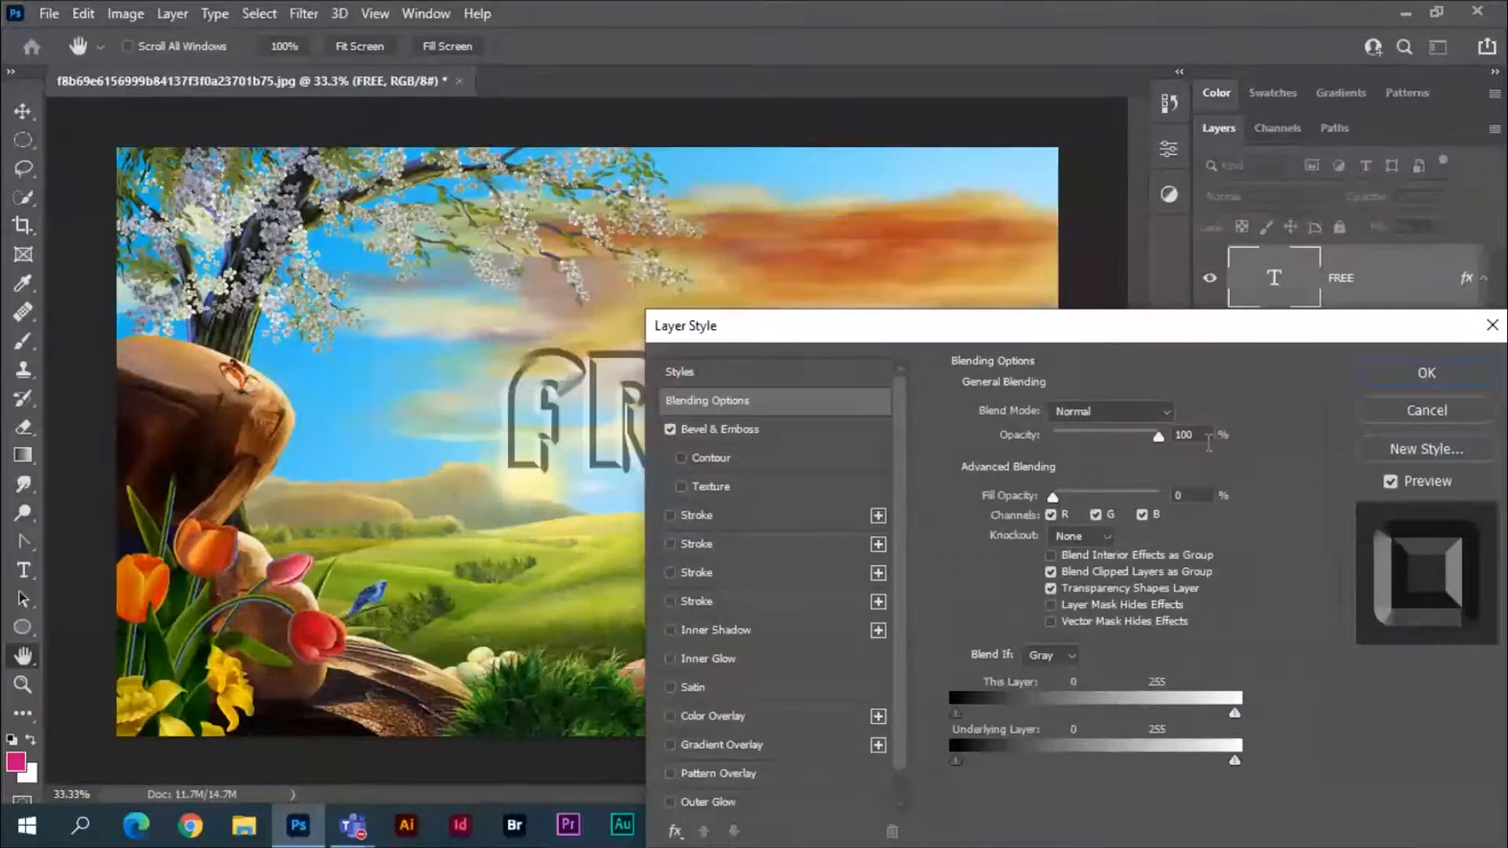
drag(1272, 333, 1171, 365)
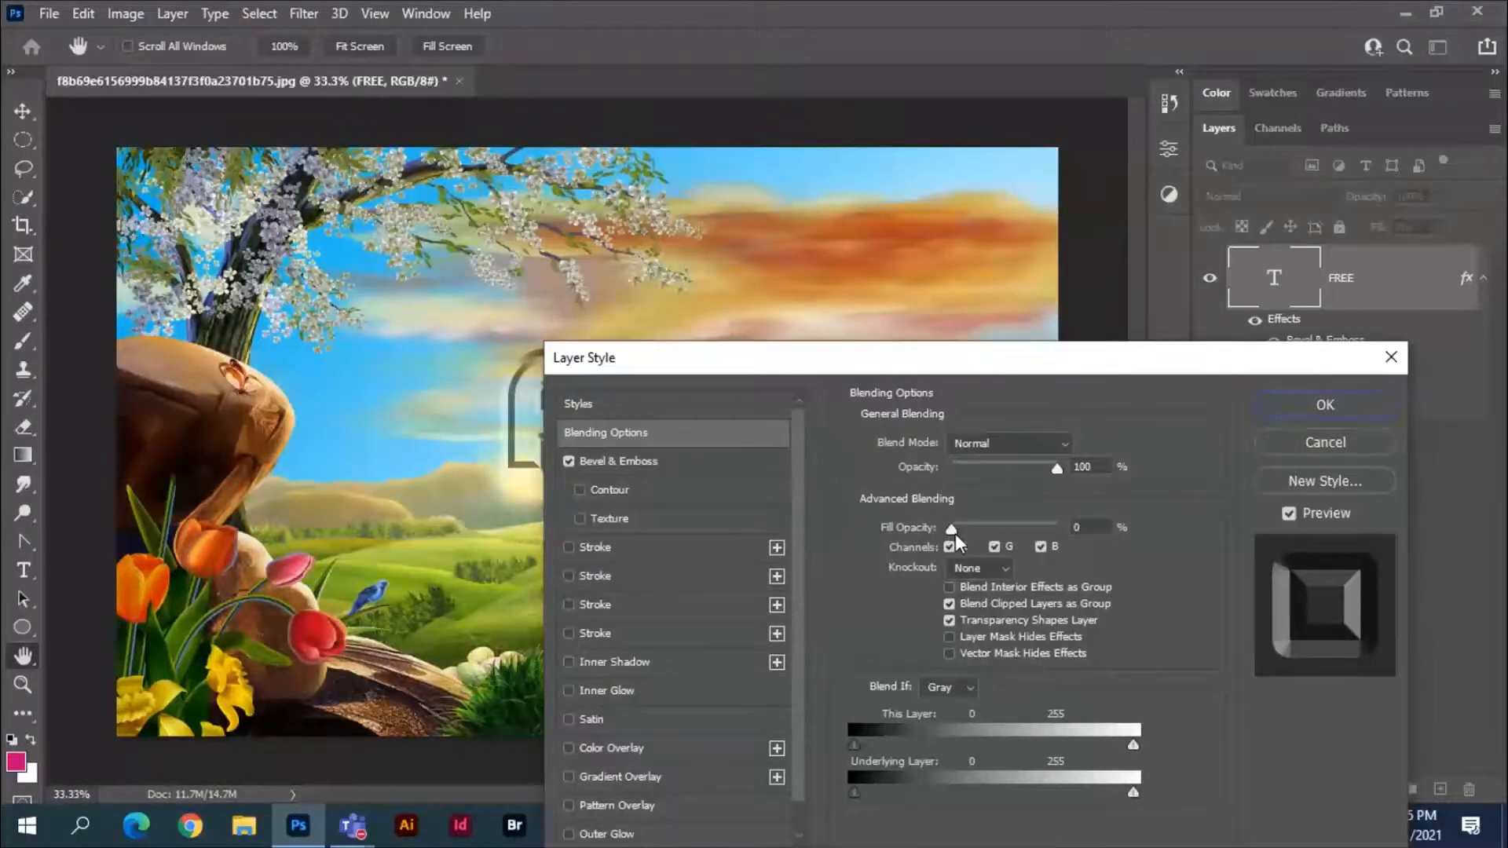
drag(951, 527, 1060, 528)
drag(1091, 367, 1099, 512)
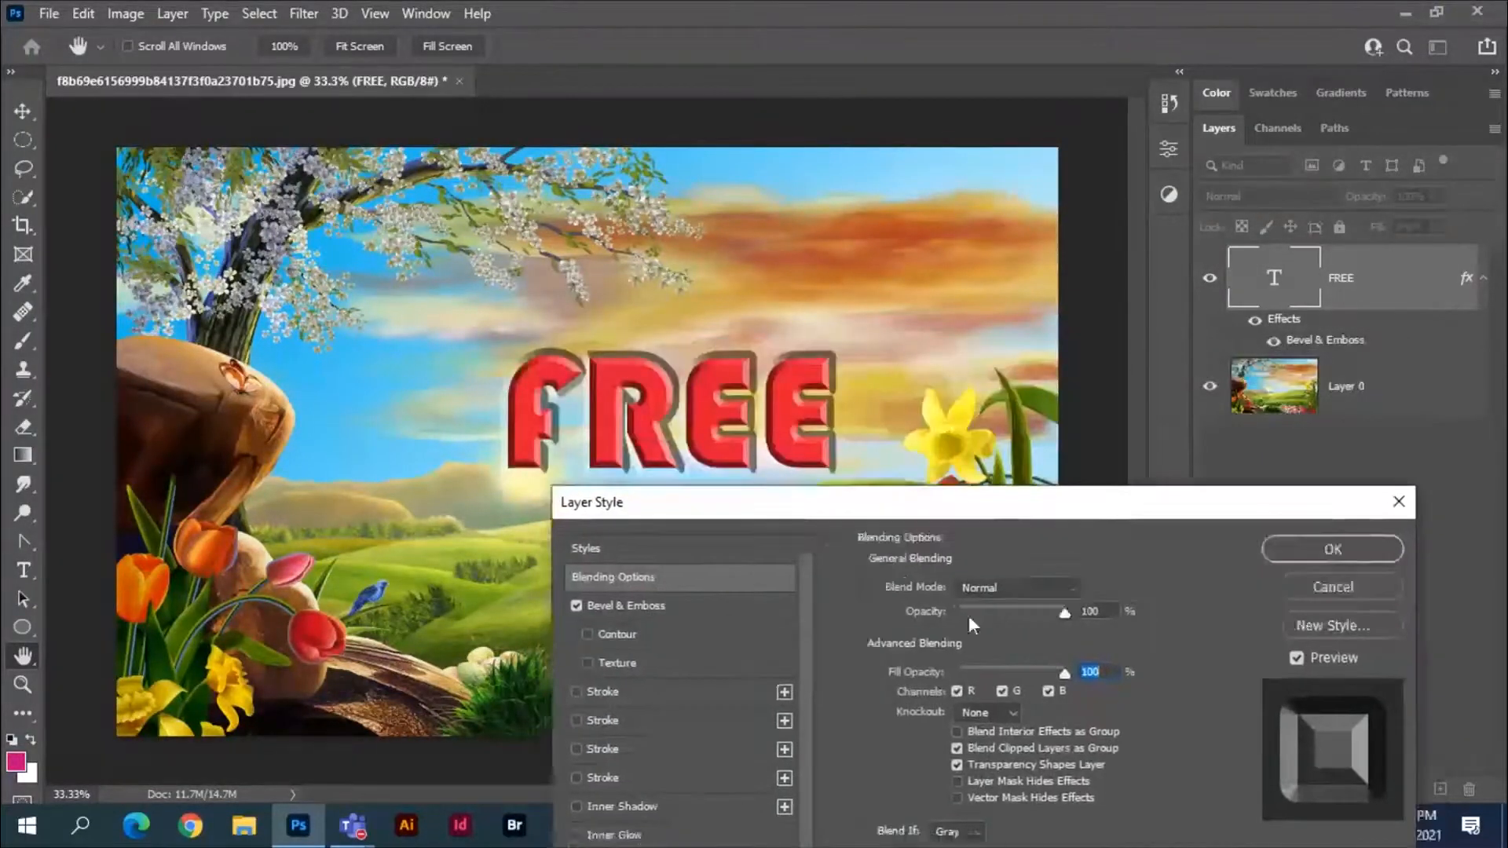
click(577, 606)
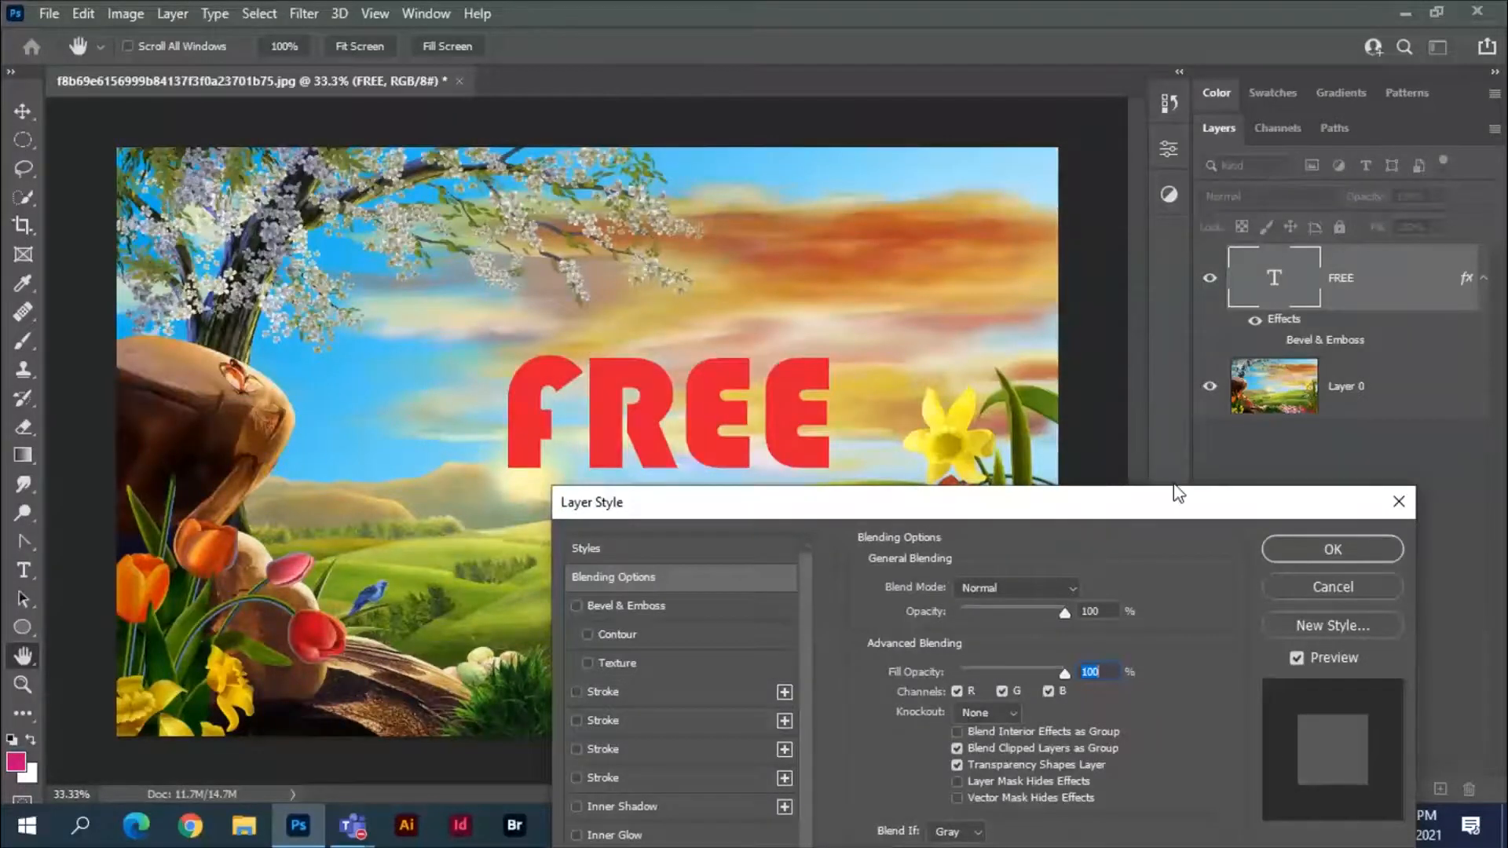
Set the FREE layer's blend mode to Multiply and apply the layer style.
click(1071, 588)
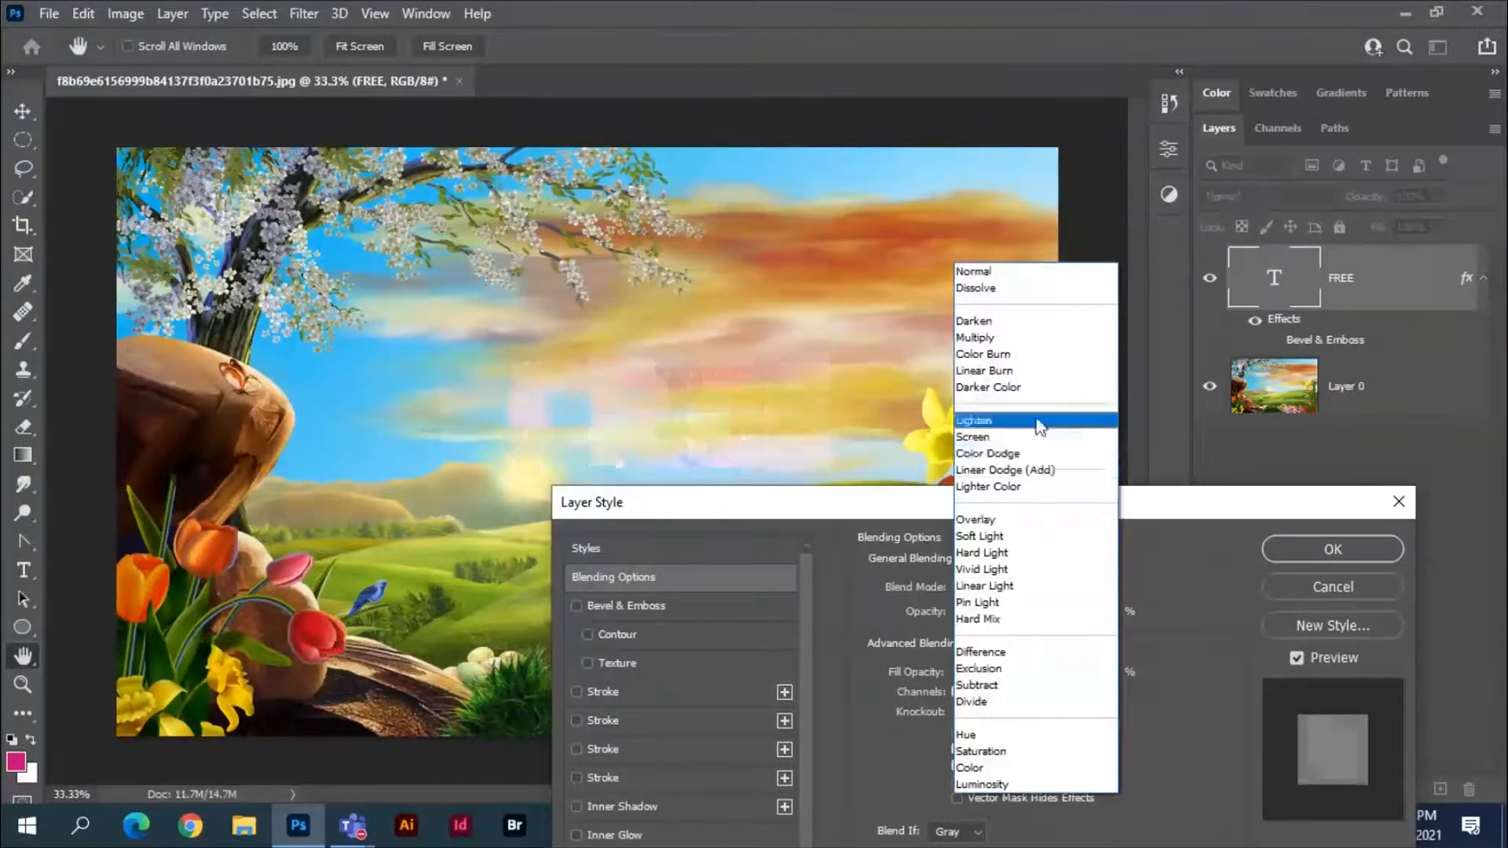
click(1017, 338)
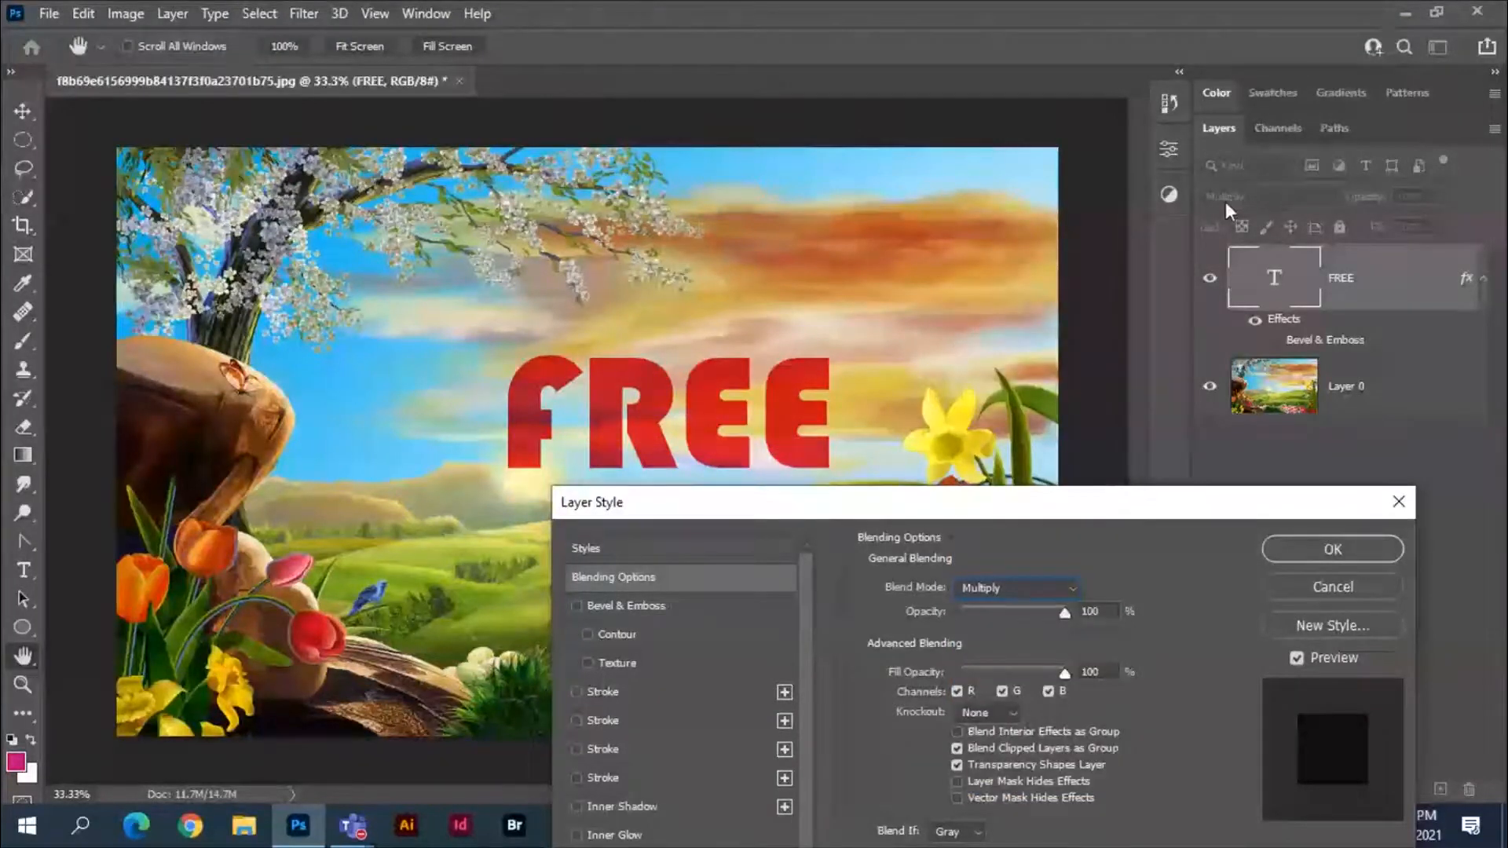
click(1333, 549)
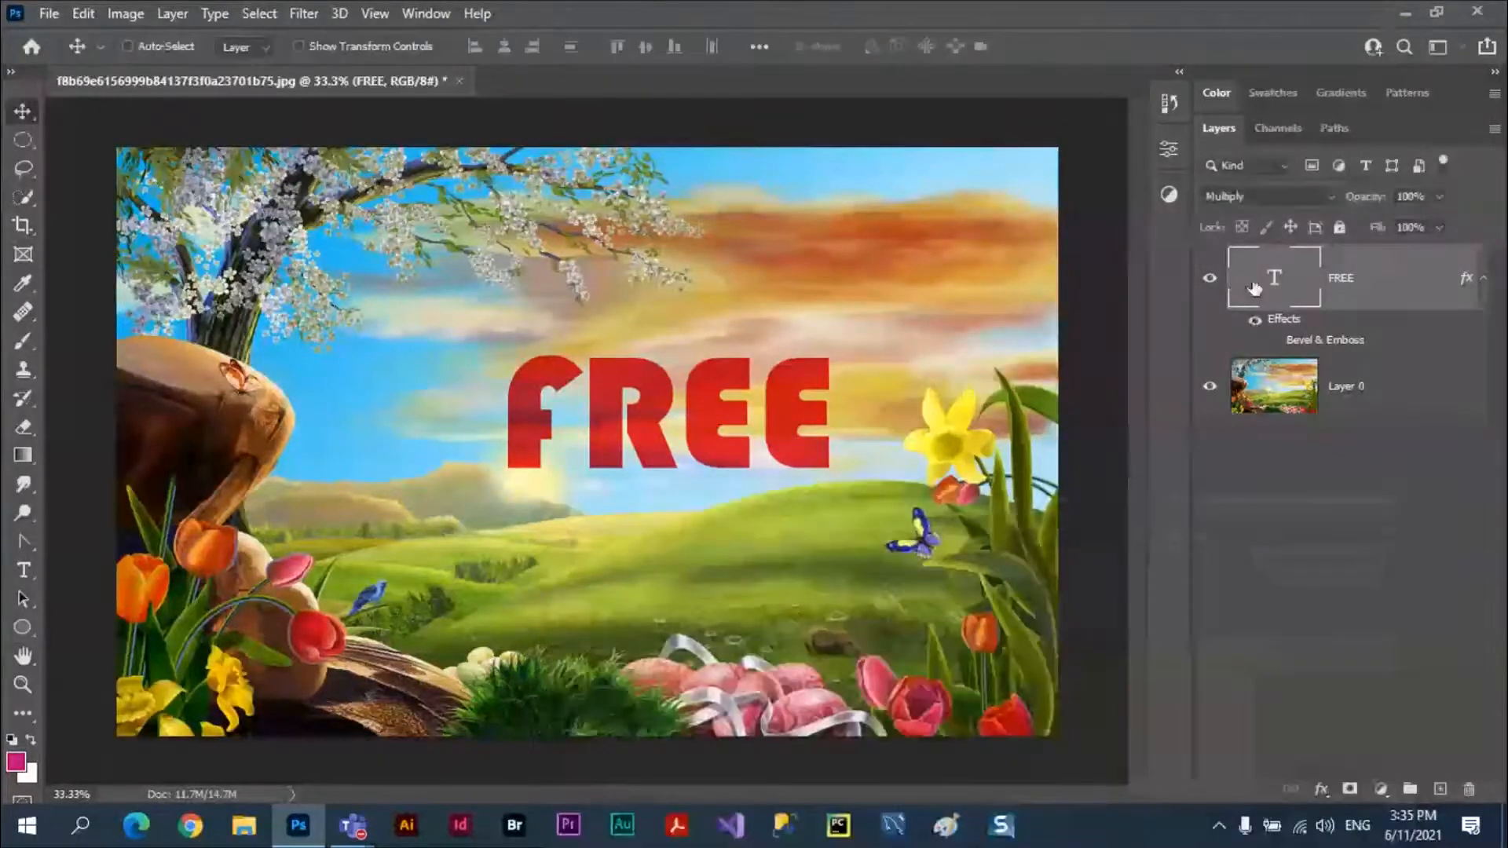
Scale the FREE text to 205.45% and place it across the lower middle of the image, overlapping the rock and hills.
key(ctrl+t)
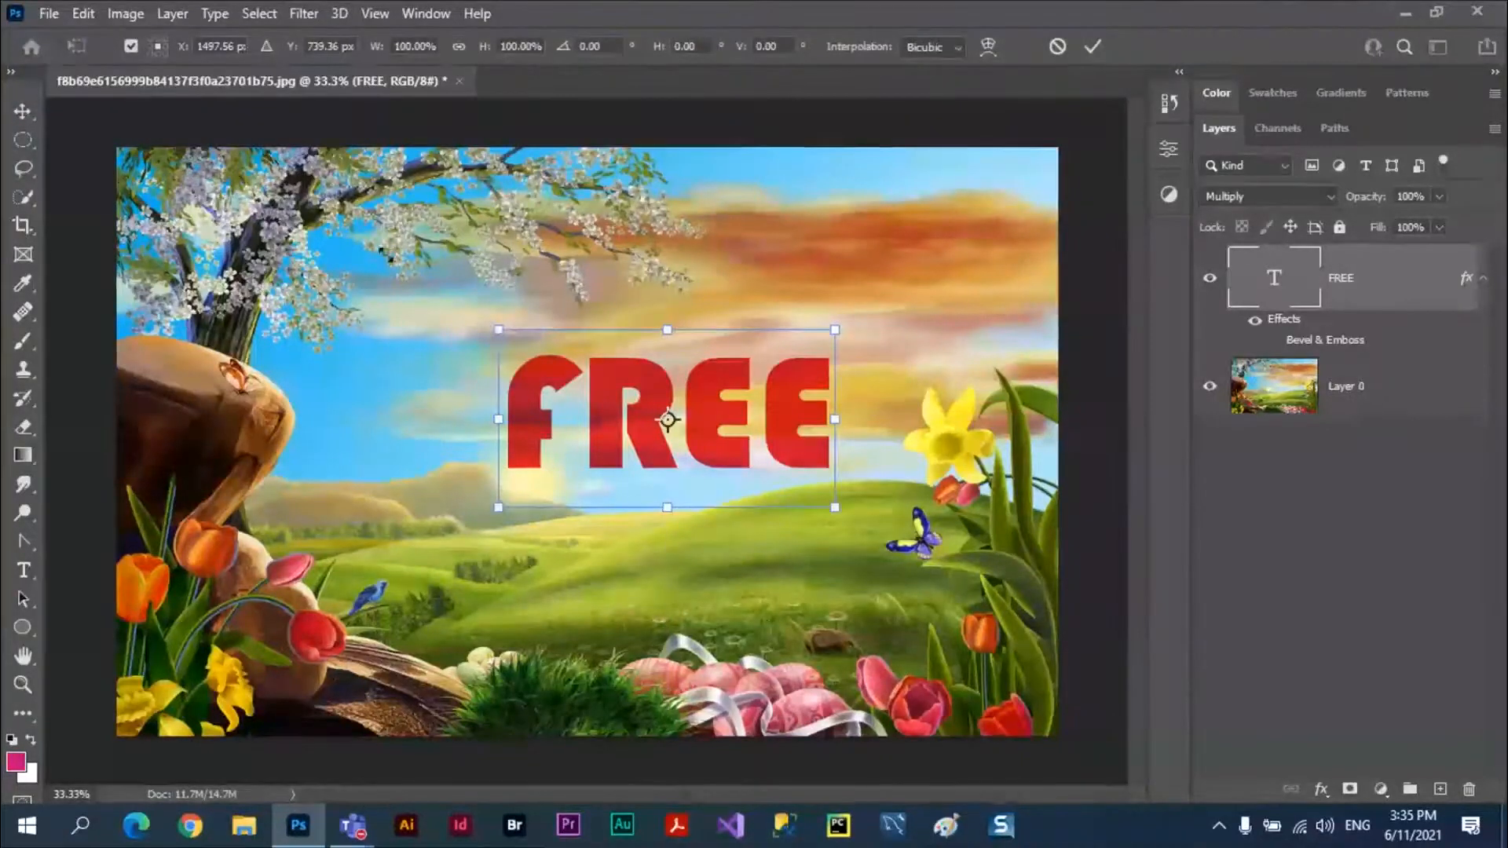
drag(498, 330, 274, 211)
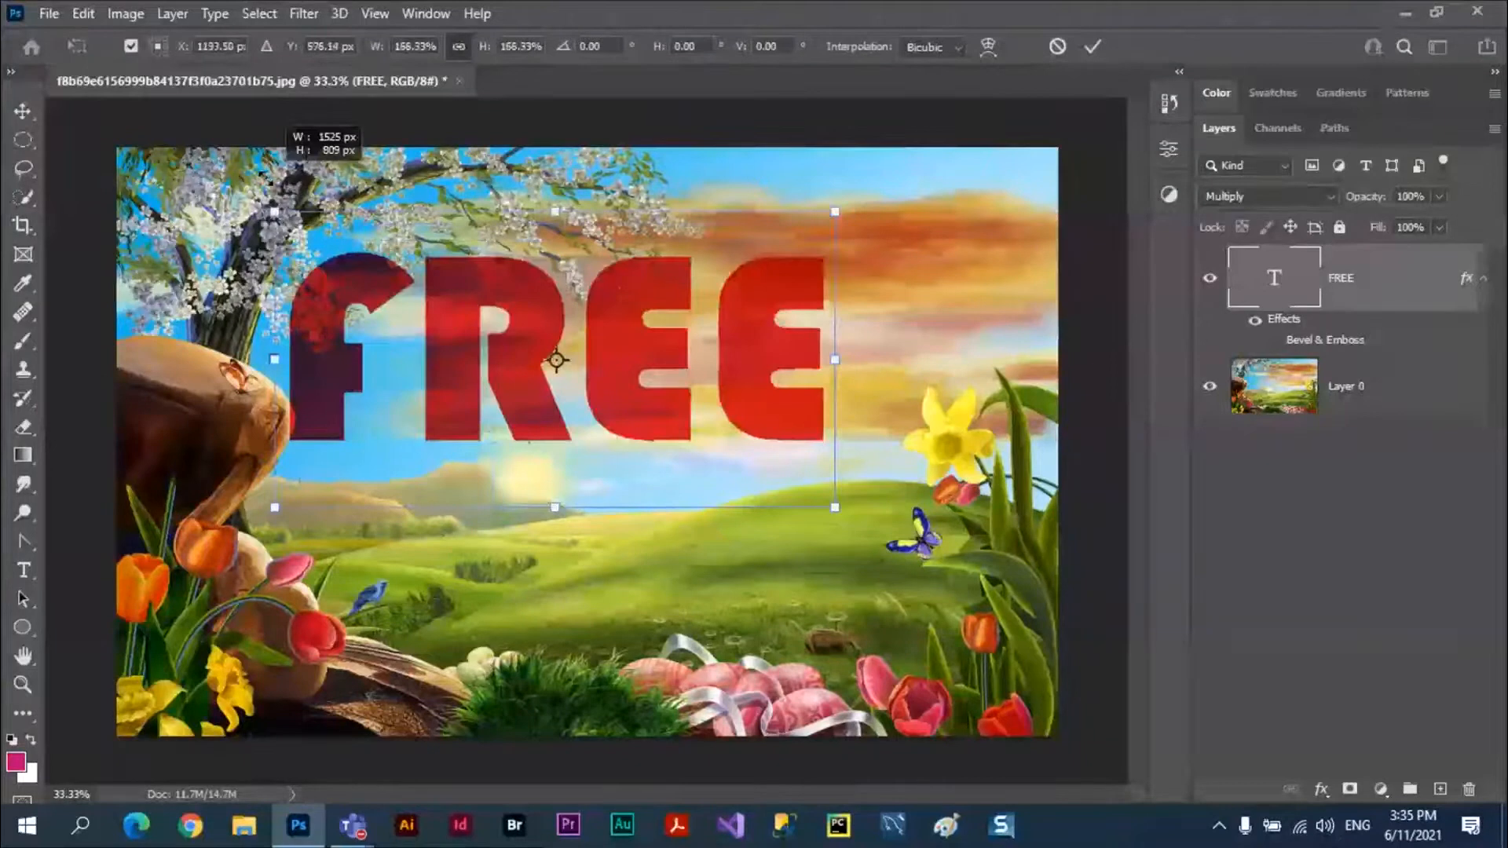
drag(834, 507, 942, 568)
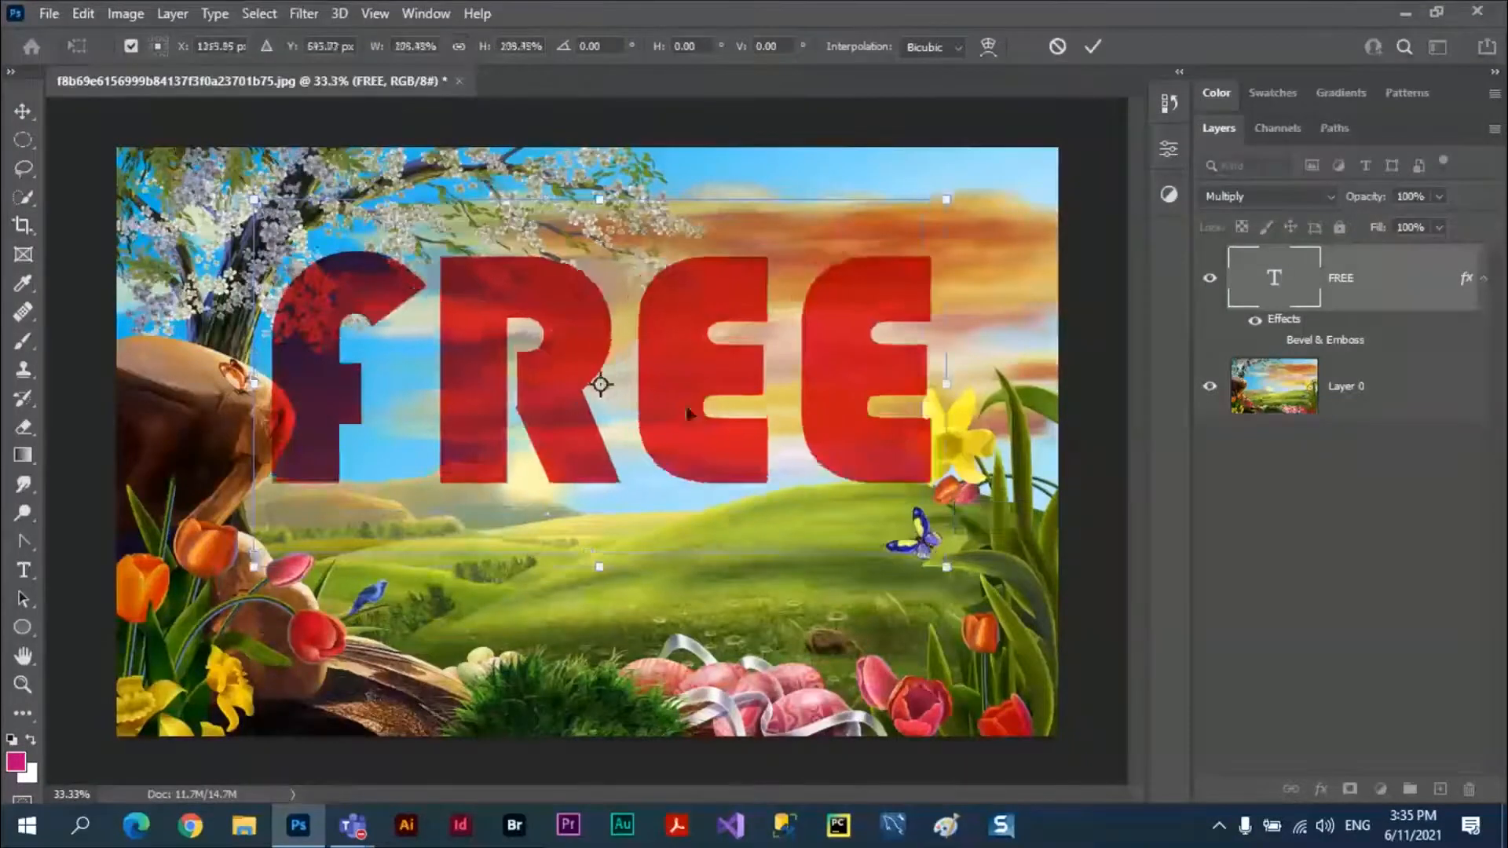
drag(685, 404, 633, 509)
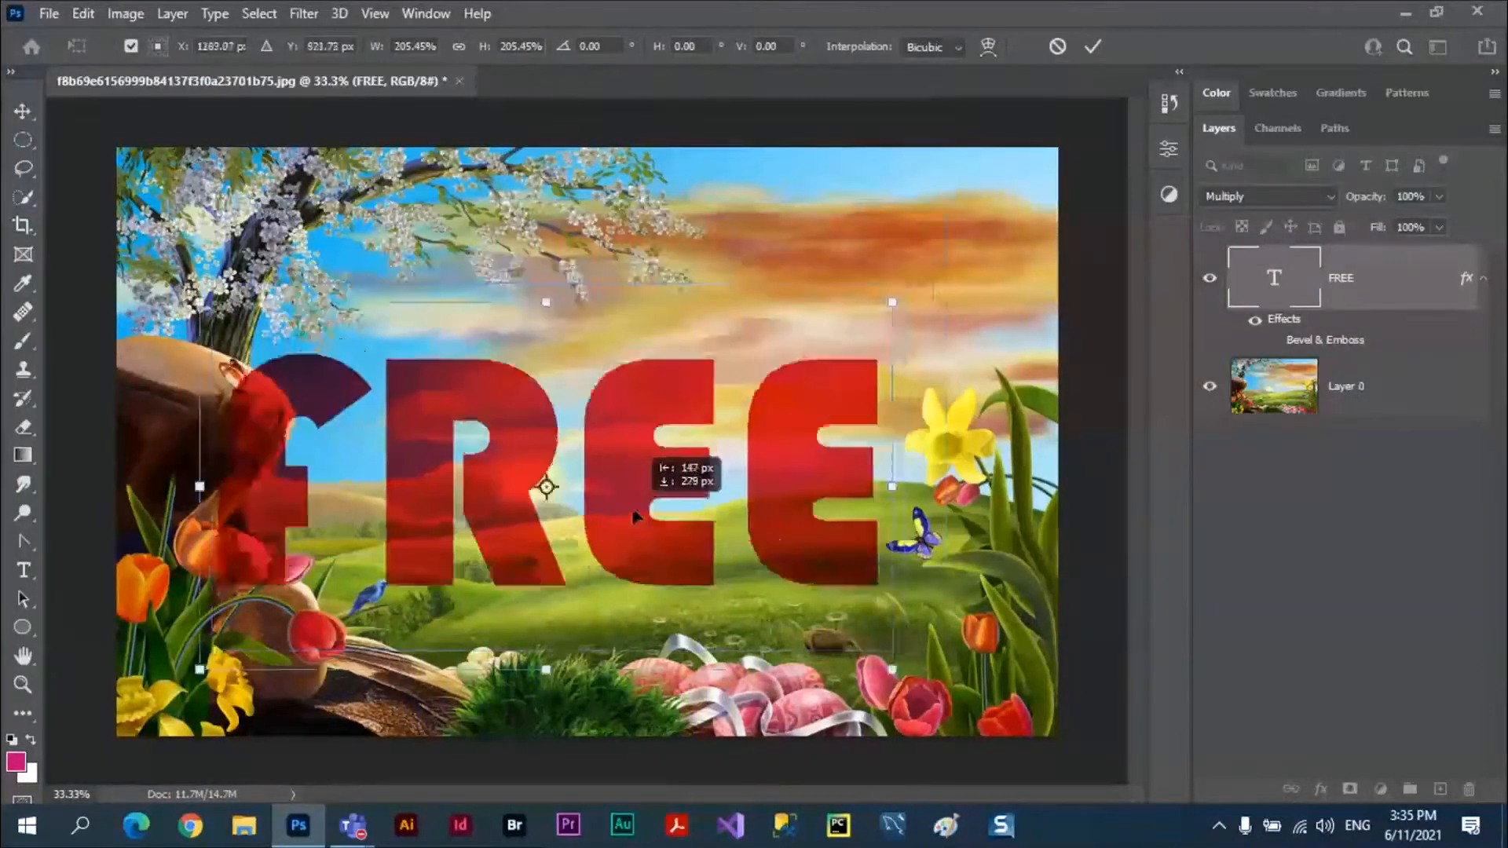
click(1092, 48)
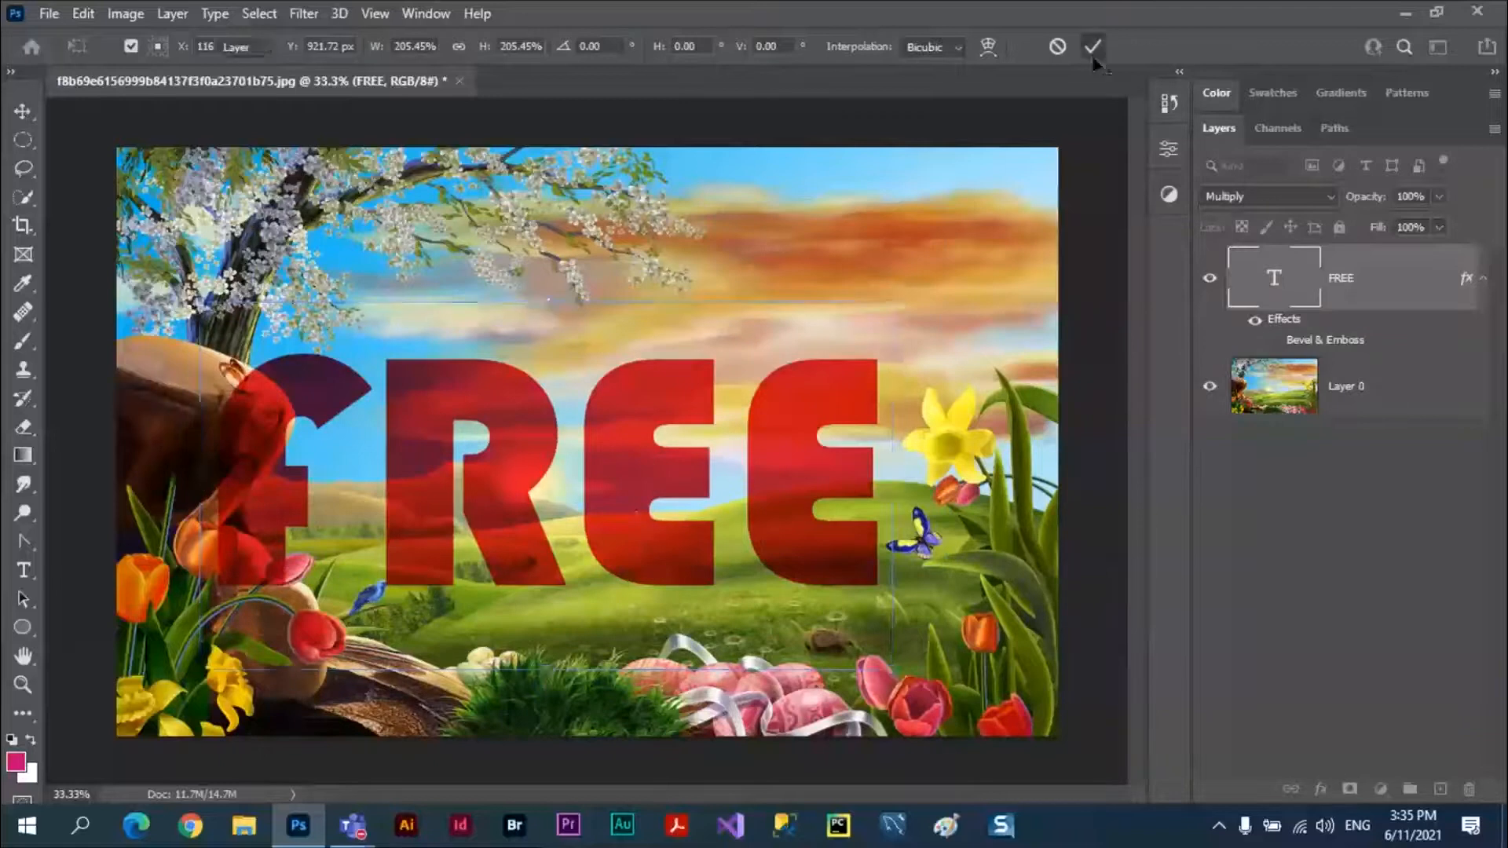
Reopen the FREE layer's blending options, leaving the Bevel & Emboss effect switched off.
double_click(1310, 343)
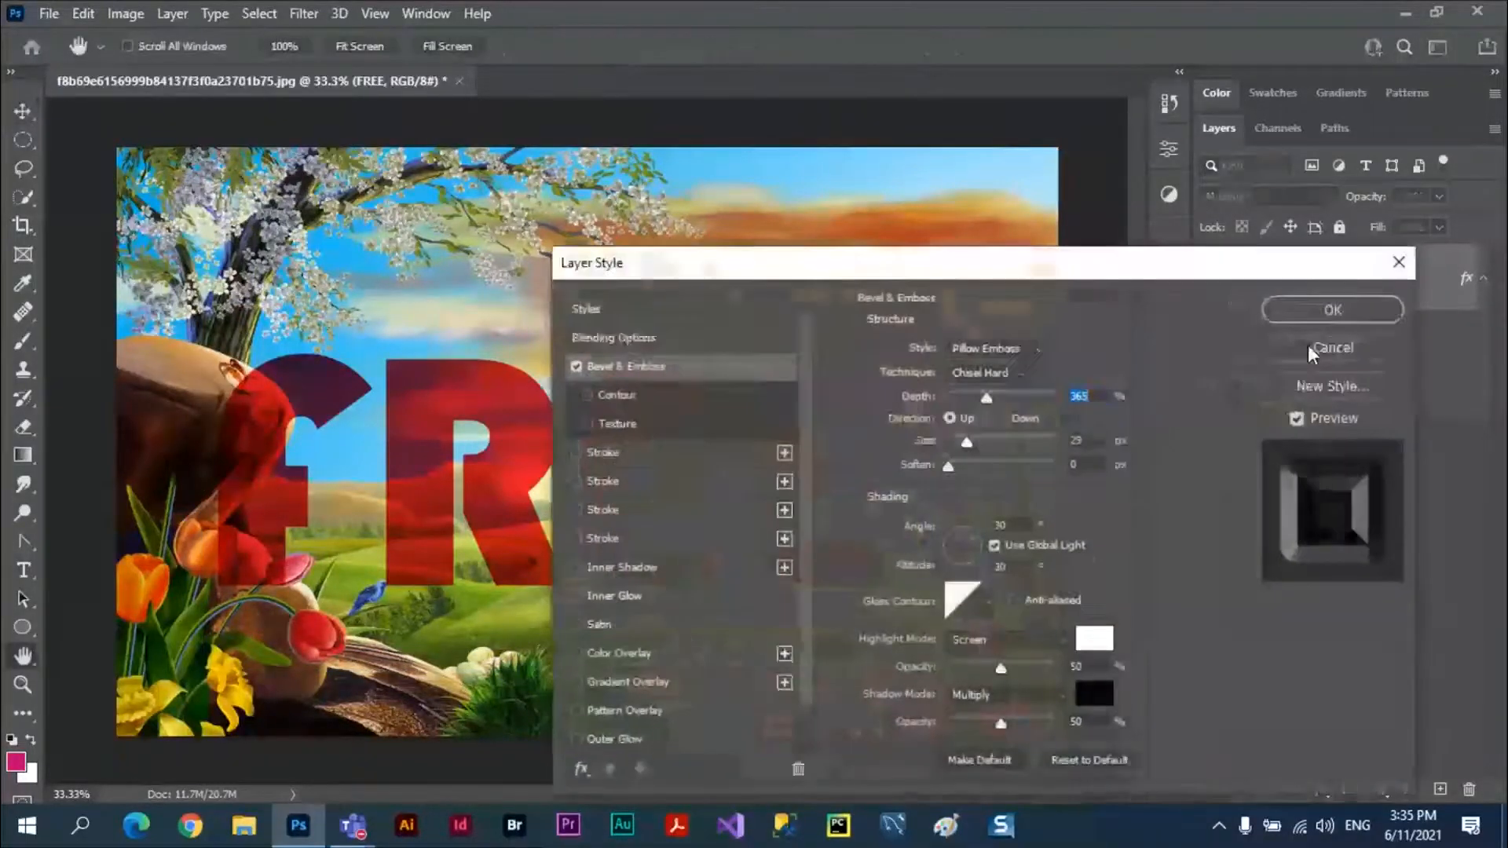
click(617, 337)
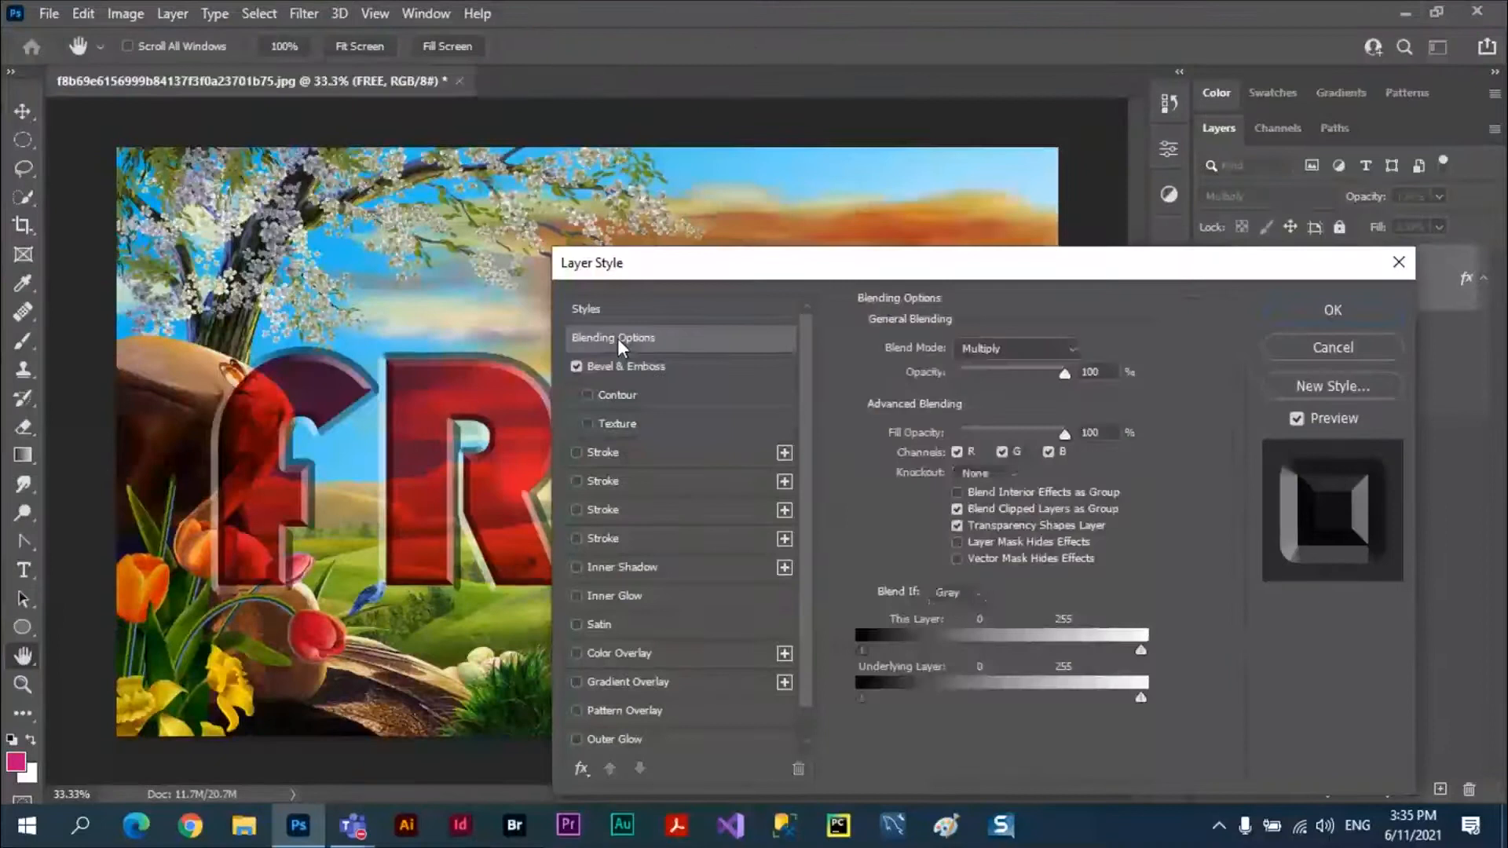
click(577, 366)
drag(802, 265, 952, 439)
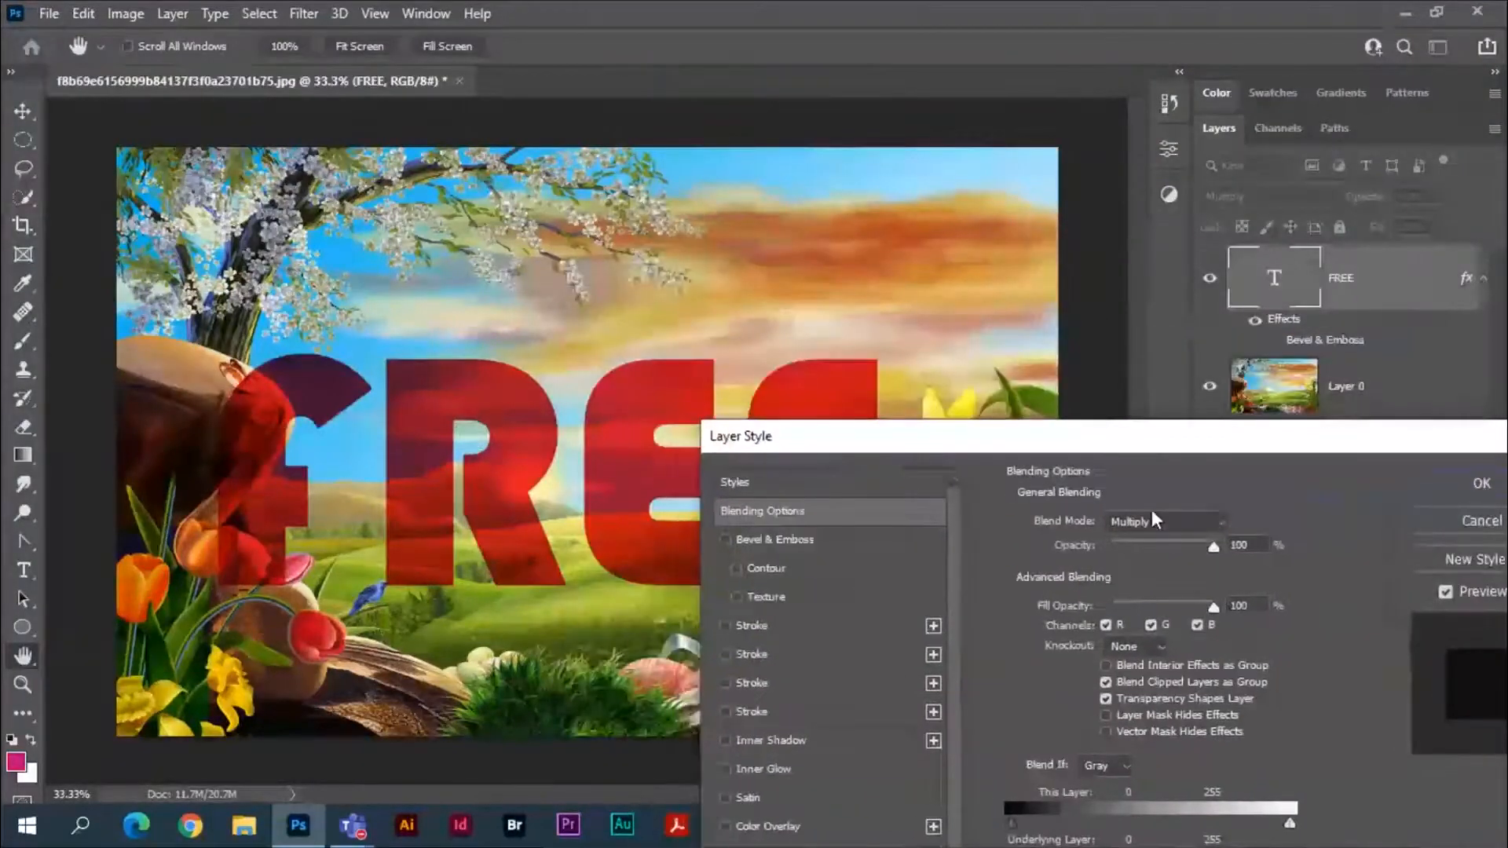
Try the Vivid Light blend mode on the FREE text.
click(1153, 520)
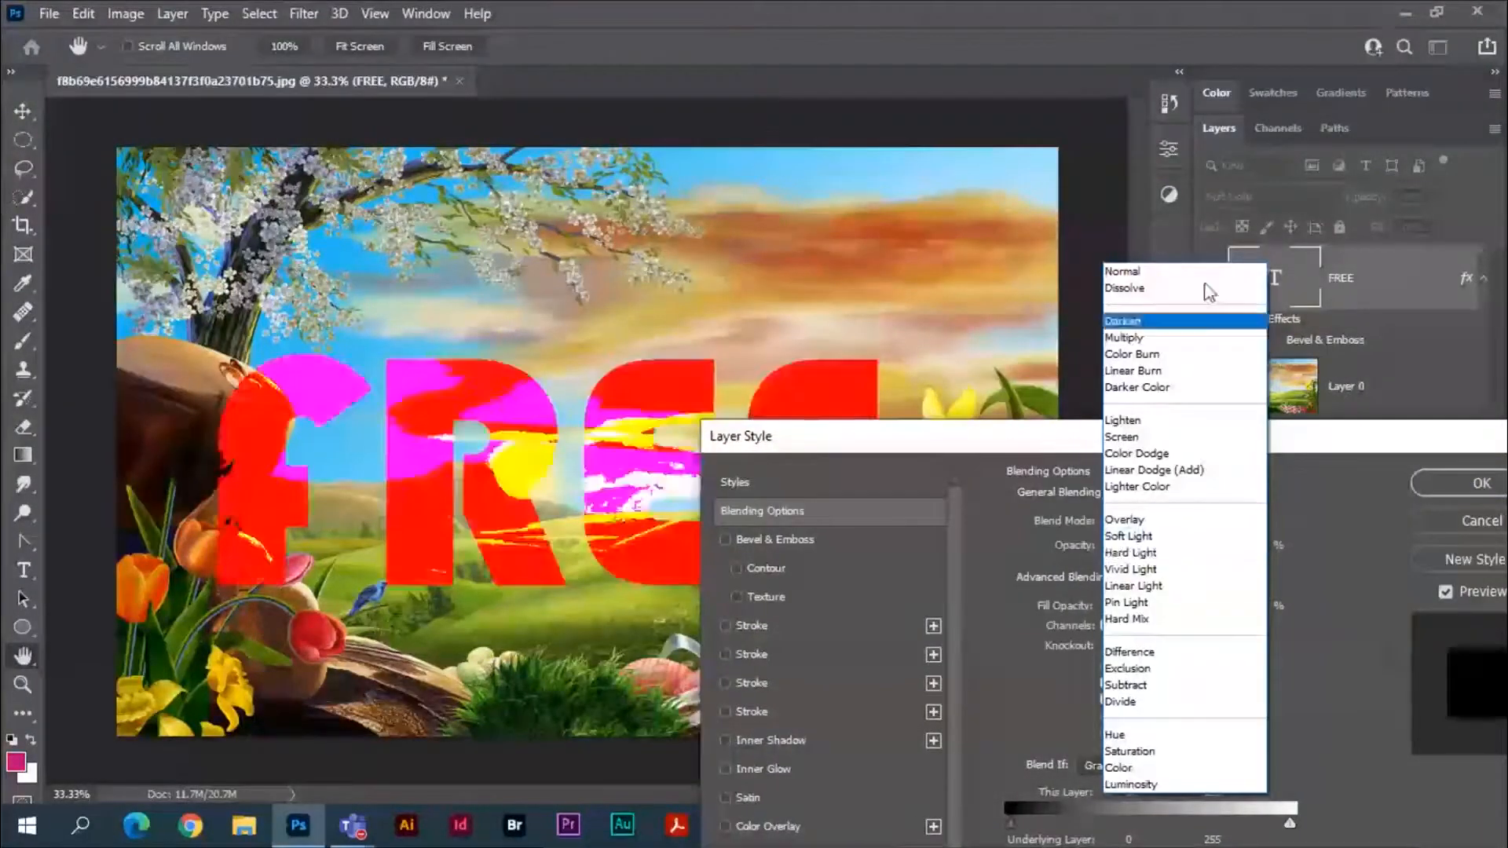
click(1147, 571)
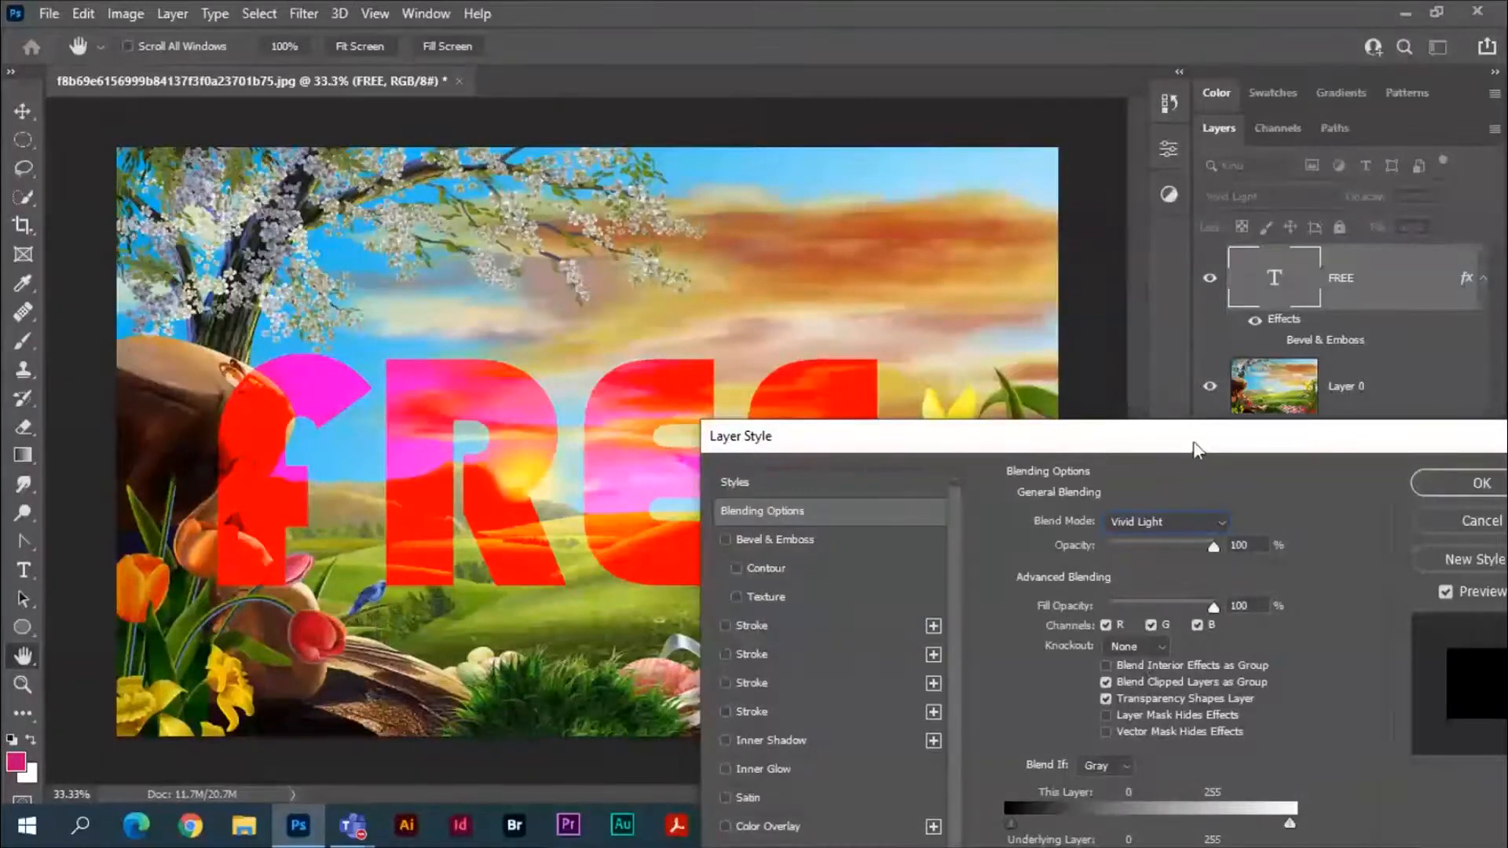
drag(1196, 449, 1335, 325)
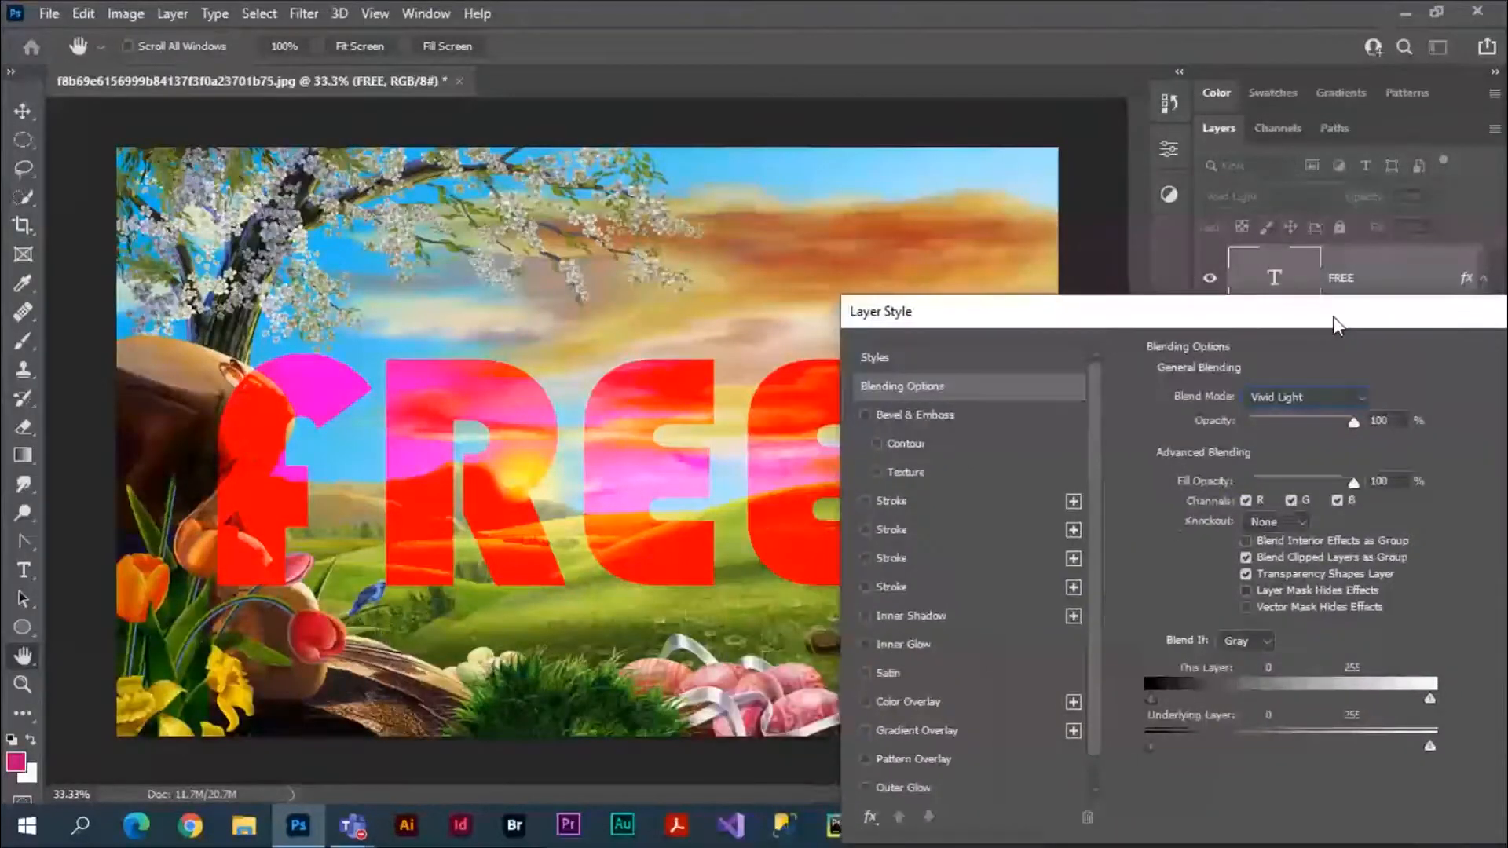
drag(1336, 325, 1268, 405)
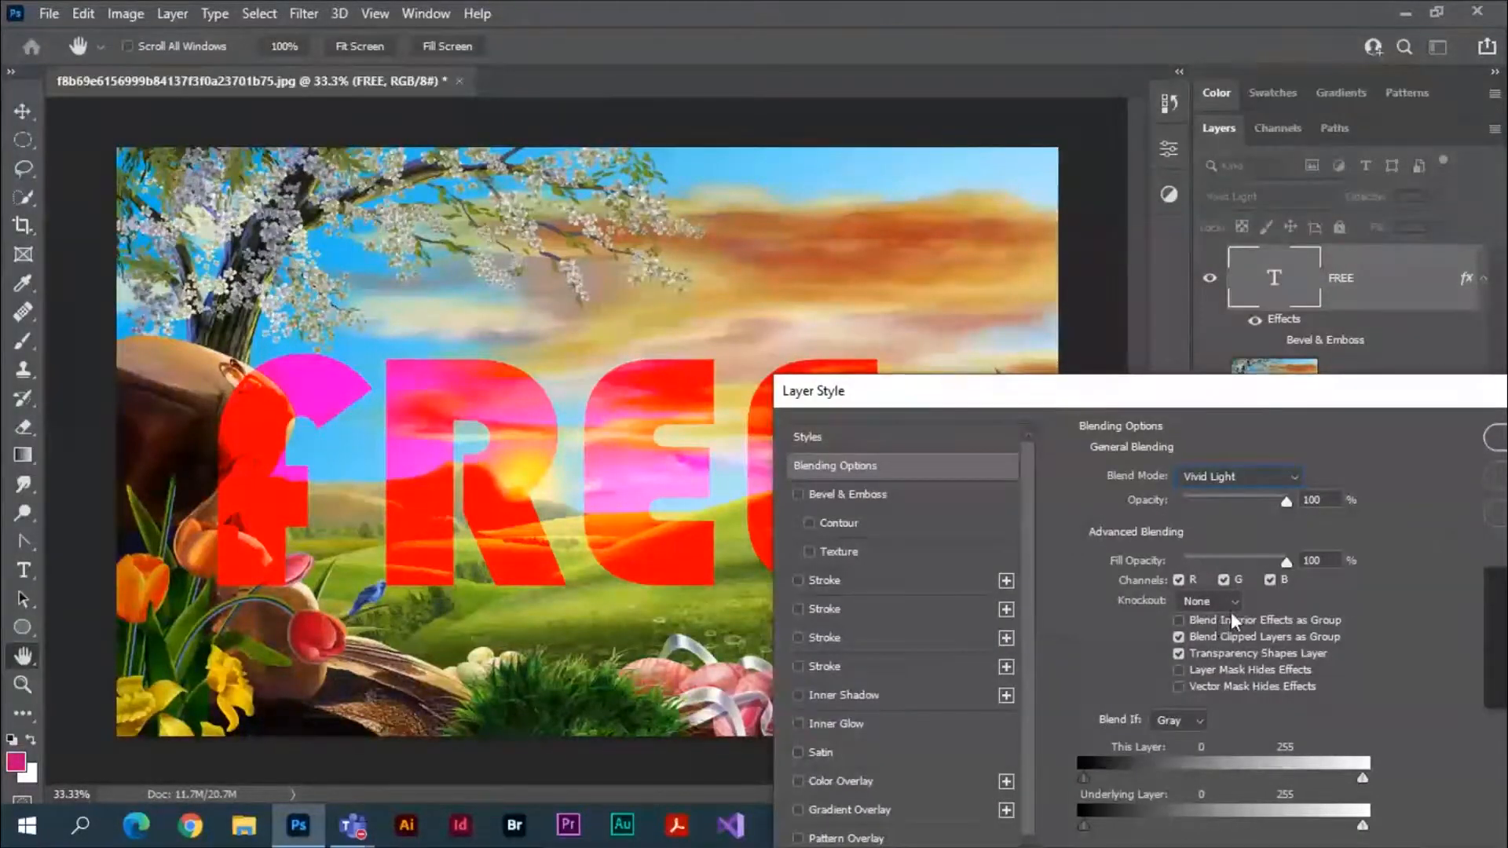
Exclude the red, green and blue channels from the FREE layer's blending, and return its blend mode to Normal.
click(1178, 580)
click(1223, 579)
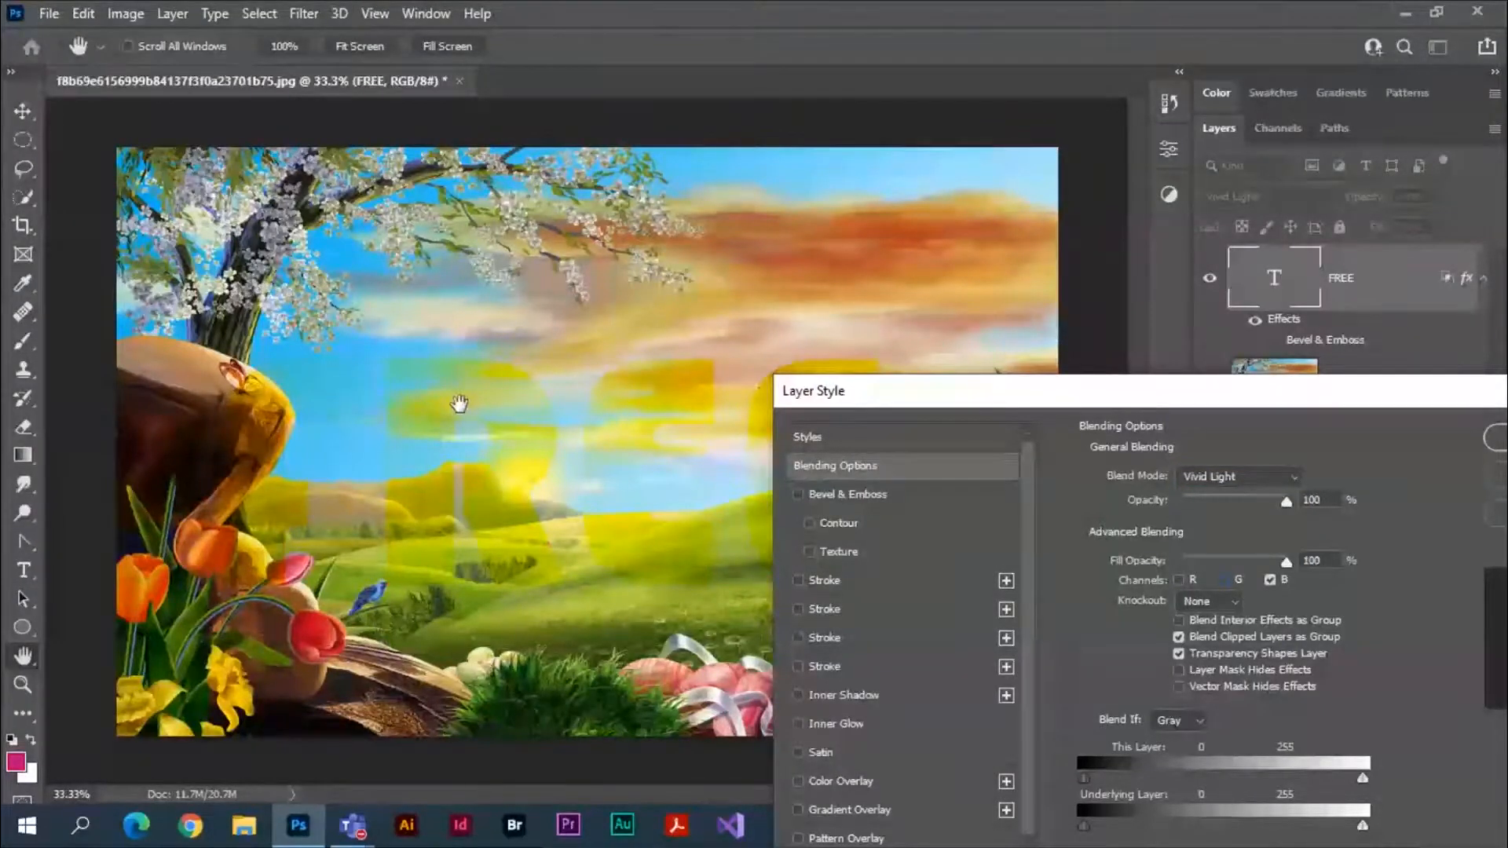
click(1299, 475)
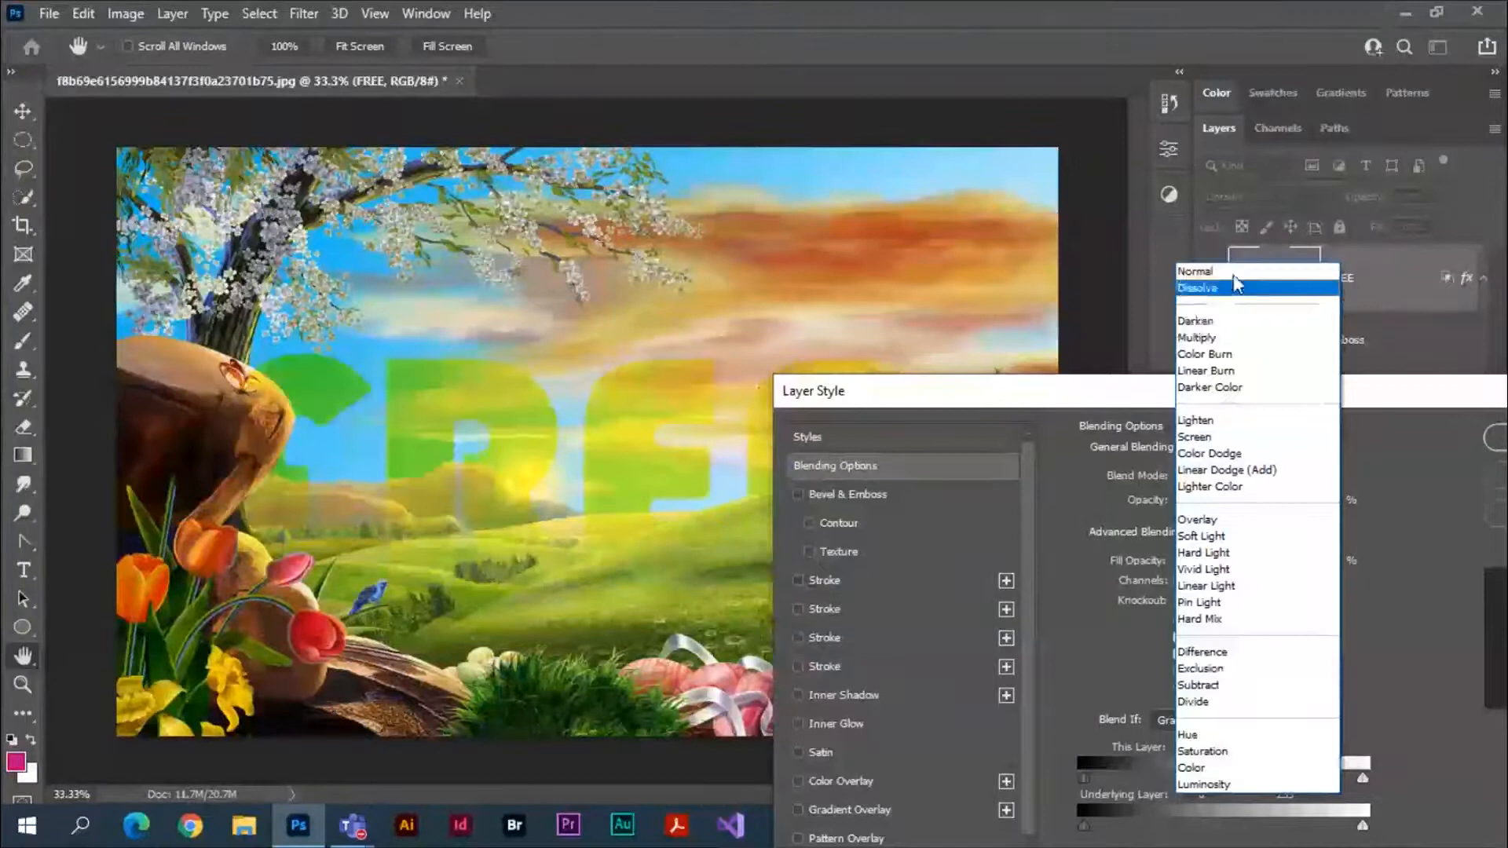
click(1202, 271)
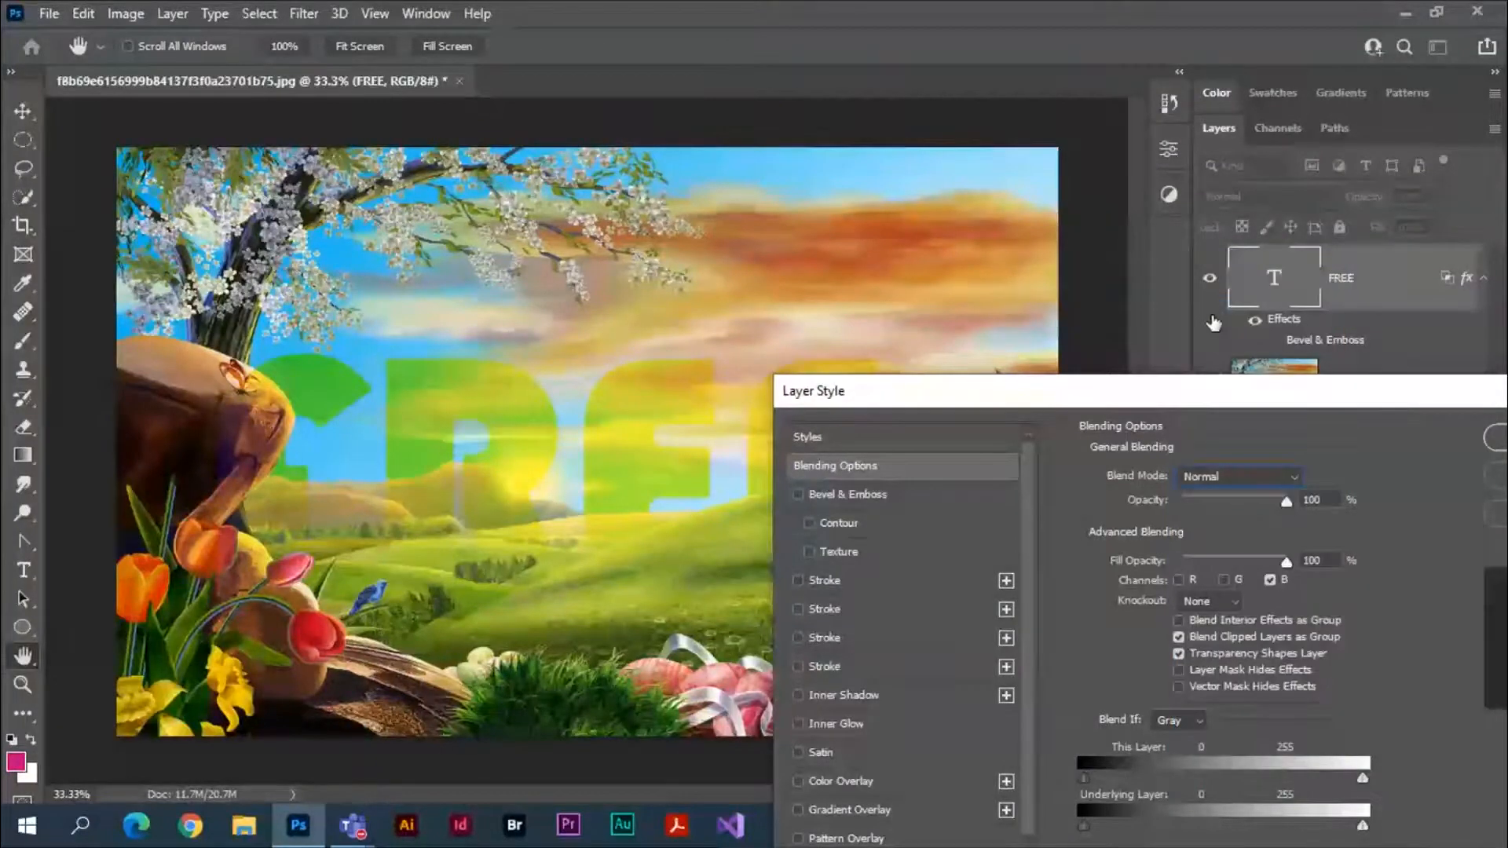
click(1270, 580)
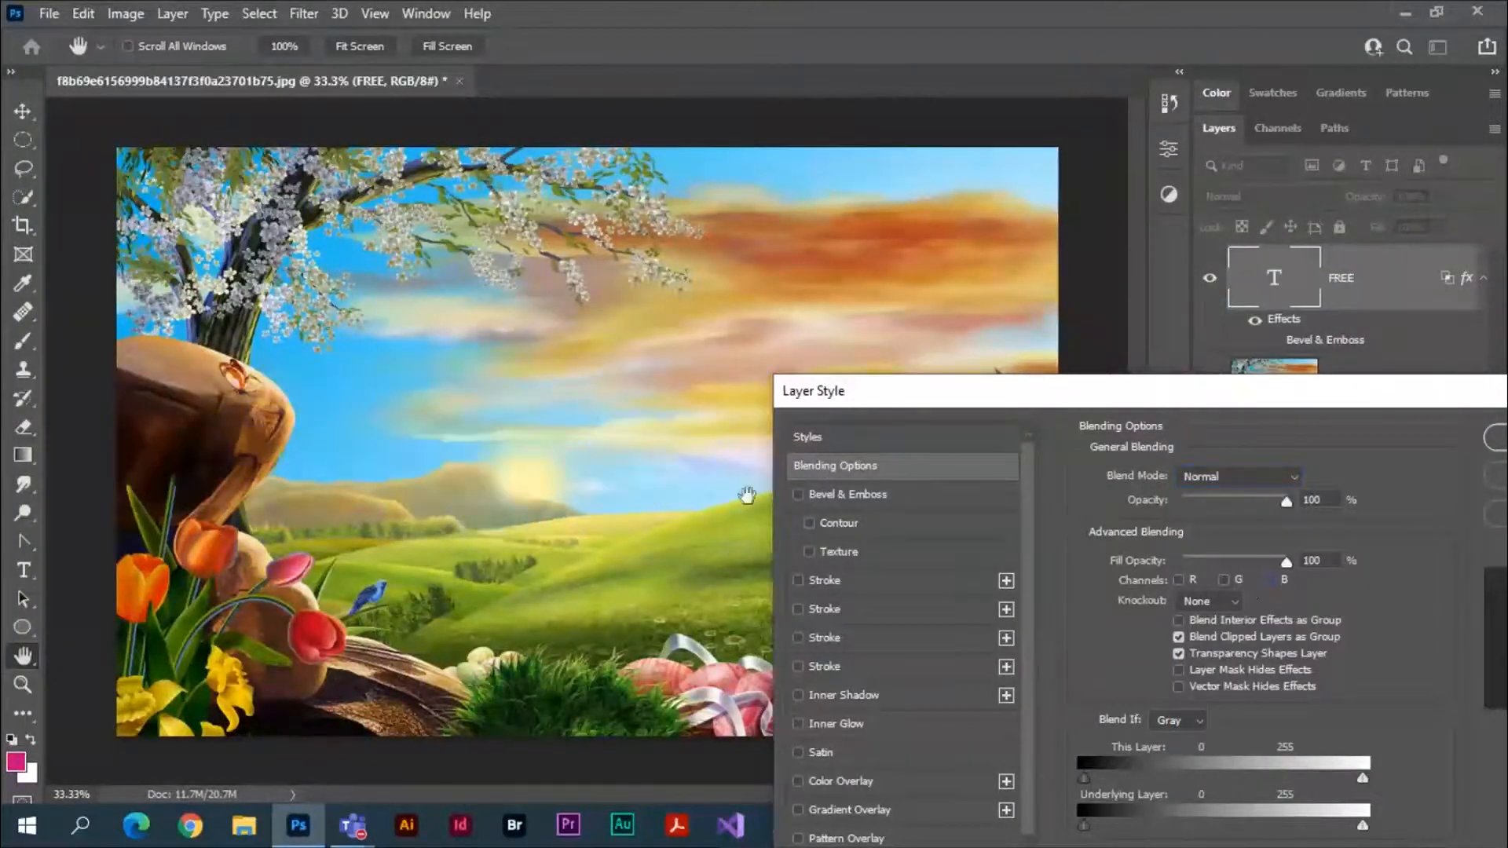
Try blending the FREE layer through only the green channel, and through only the red channel.
click(1222, 581)
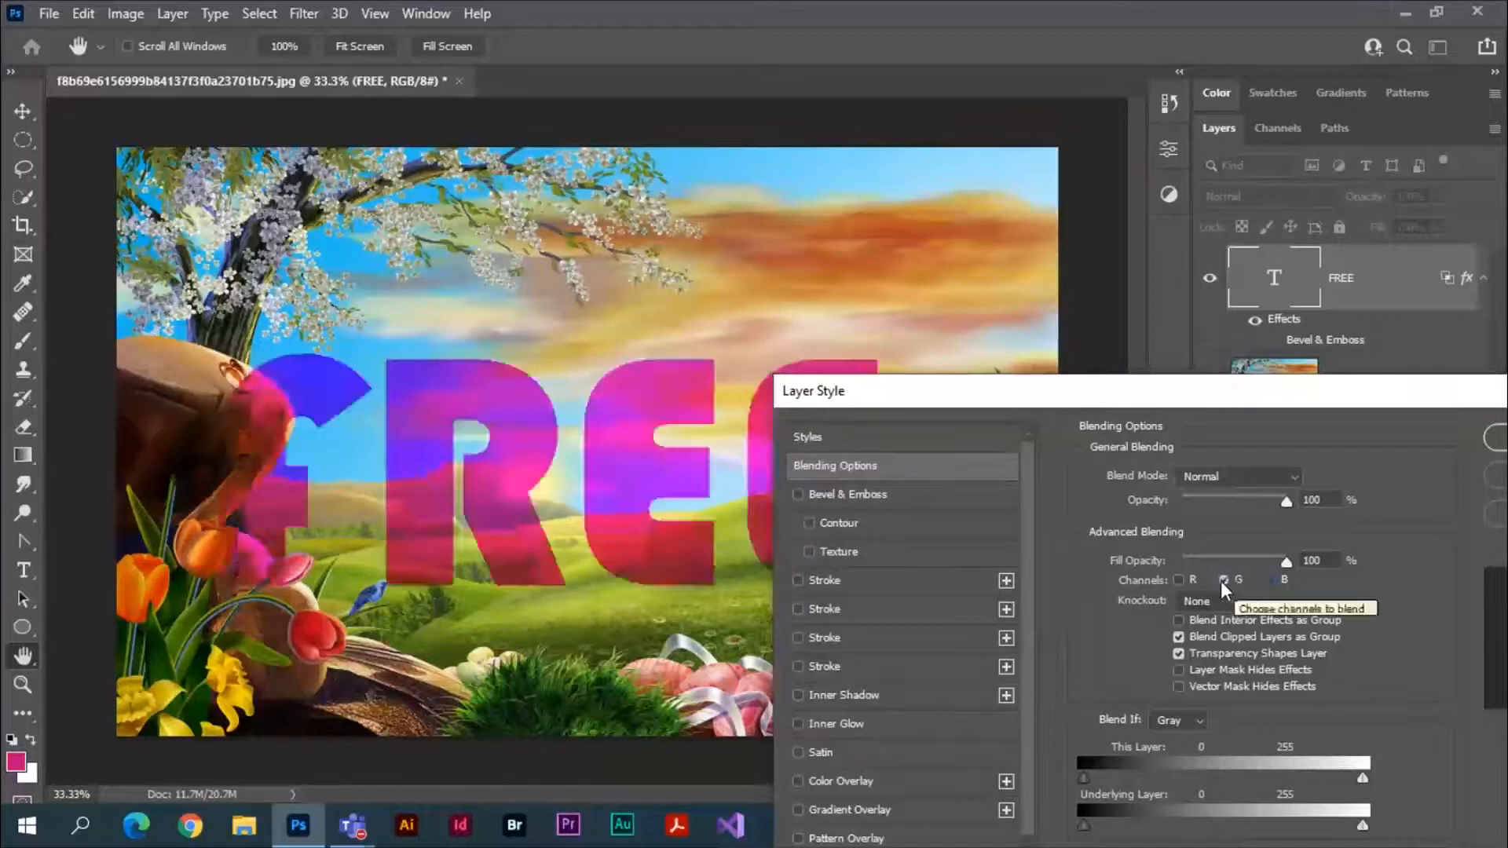
click(1221, 581)
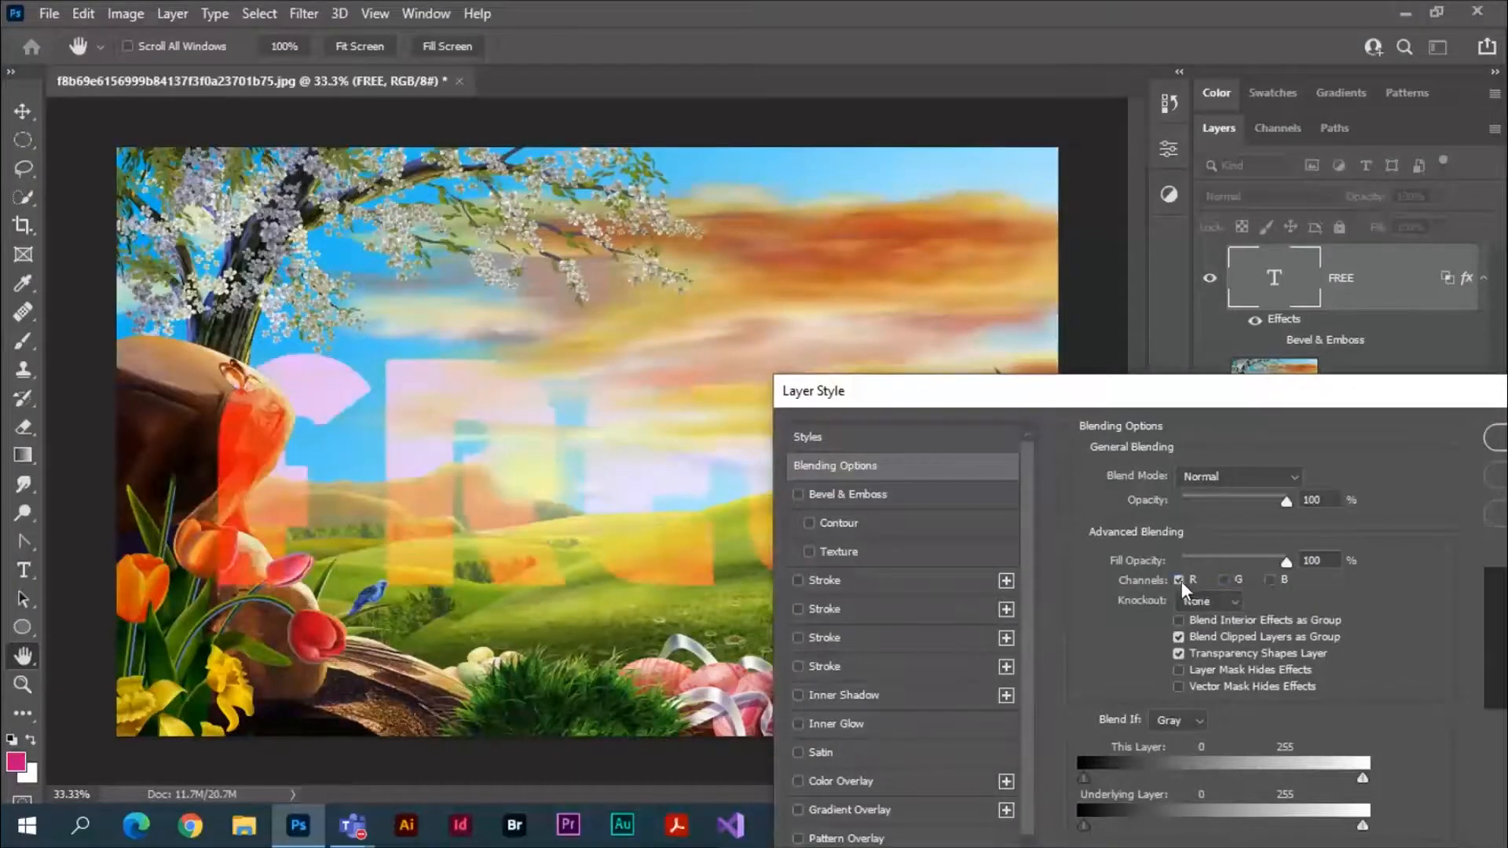
click(1180, 581)
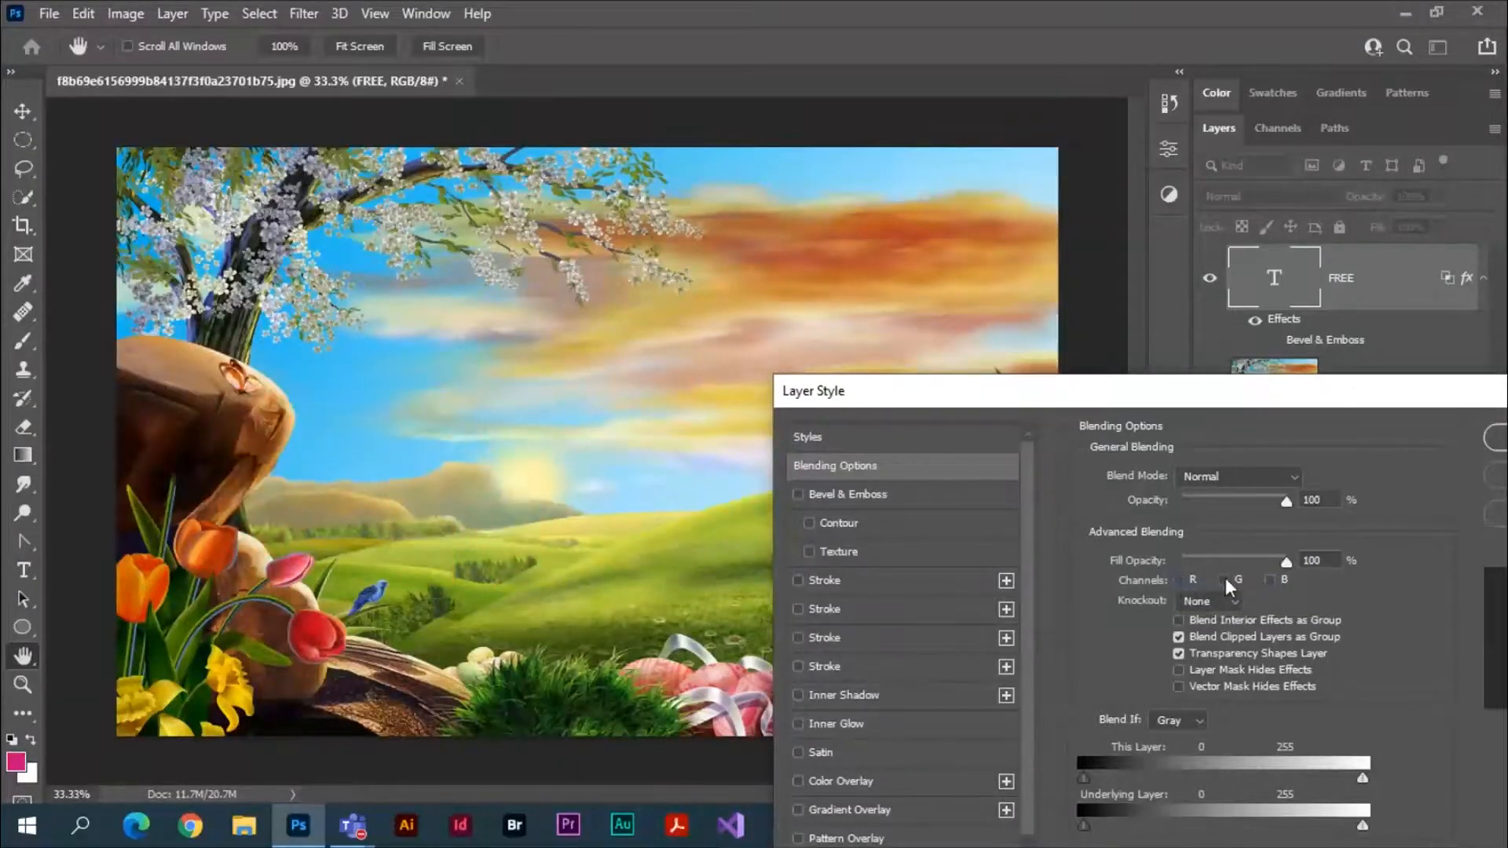
Include the red, green and blue channels in the FREE layer's blending again.
click(1223, 579)
click(1269, 579)
click(1178, 579)
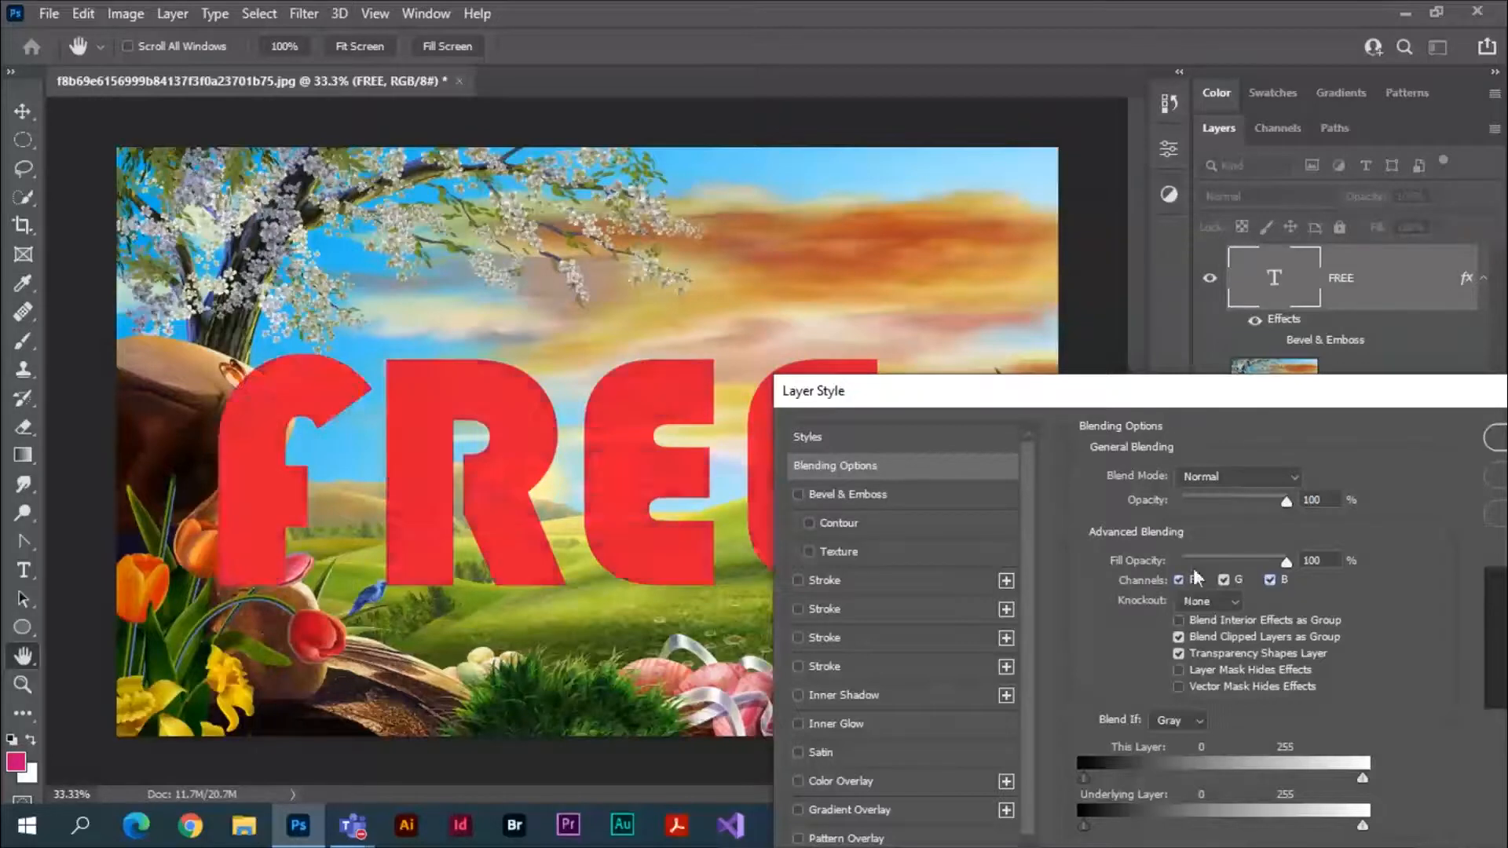
Add a yellow inside stroke to the FREE text with a size of 10 px.
drag(1230, 395, 1188, 234)
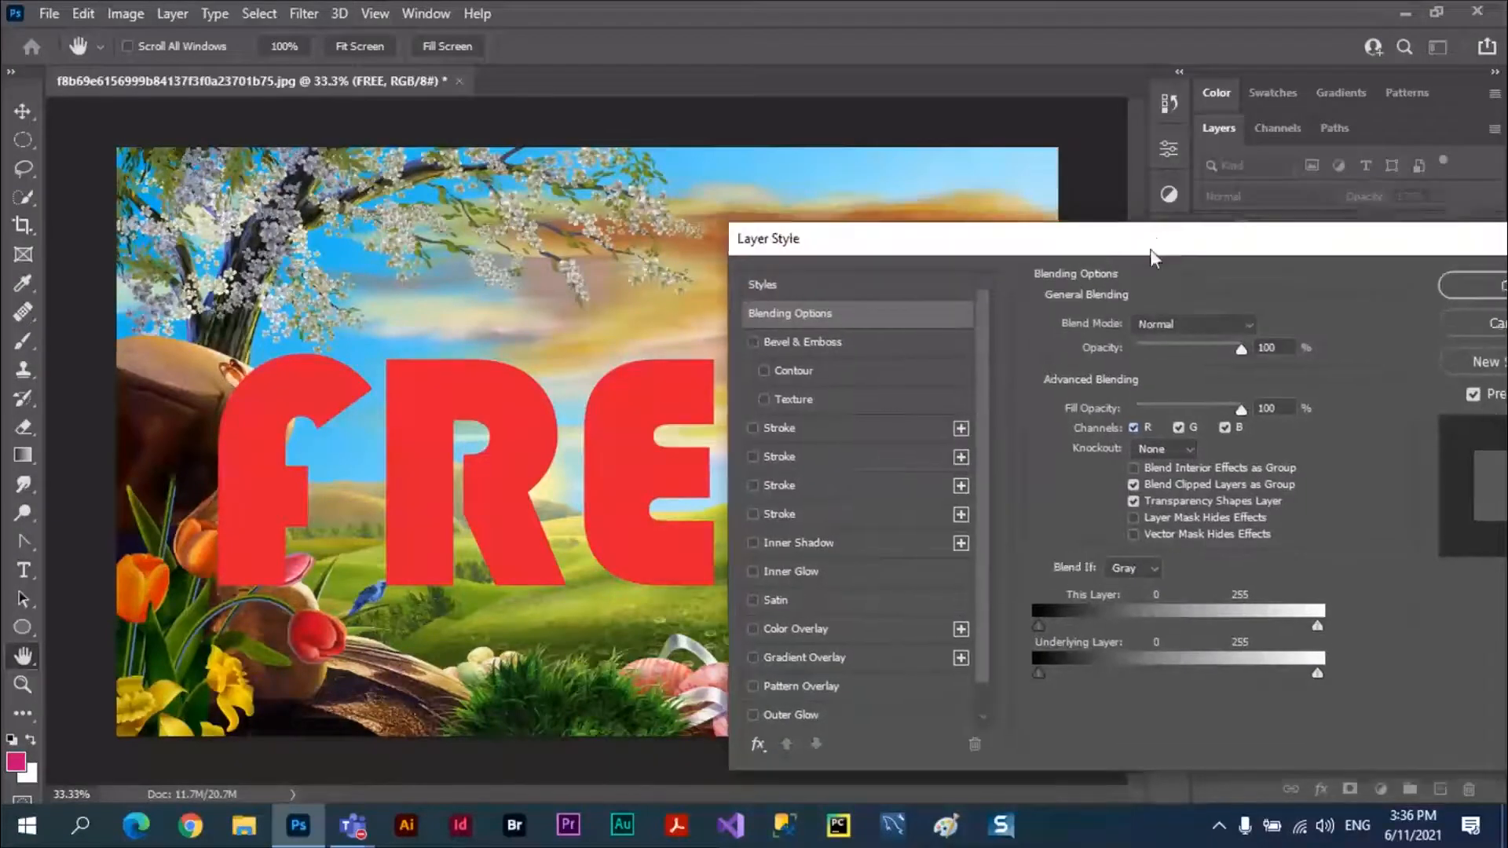
mouse_move(1160, 229)
mouse_down()
mouse_move(1100, 328)
mouse_move(1083, 186)
mouse_move(1173, 212)
mouse_up()
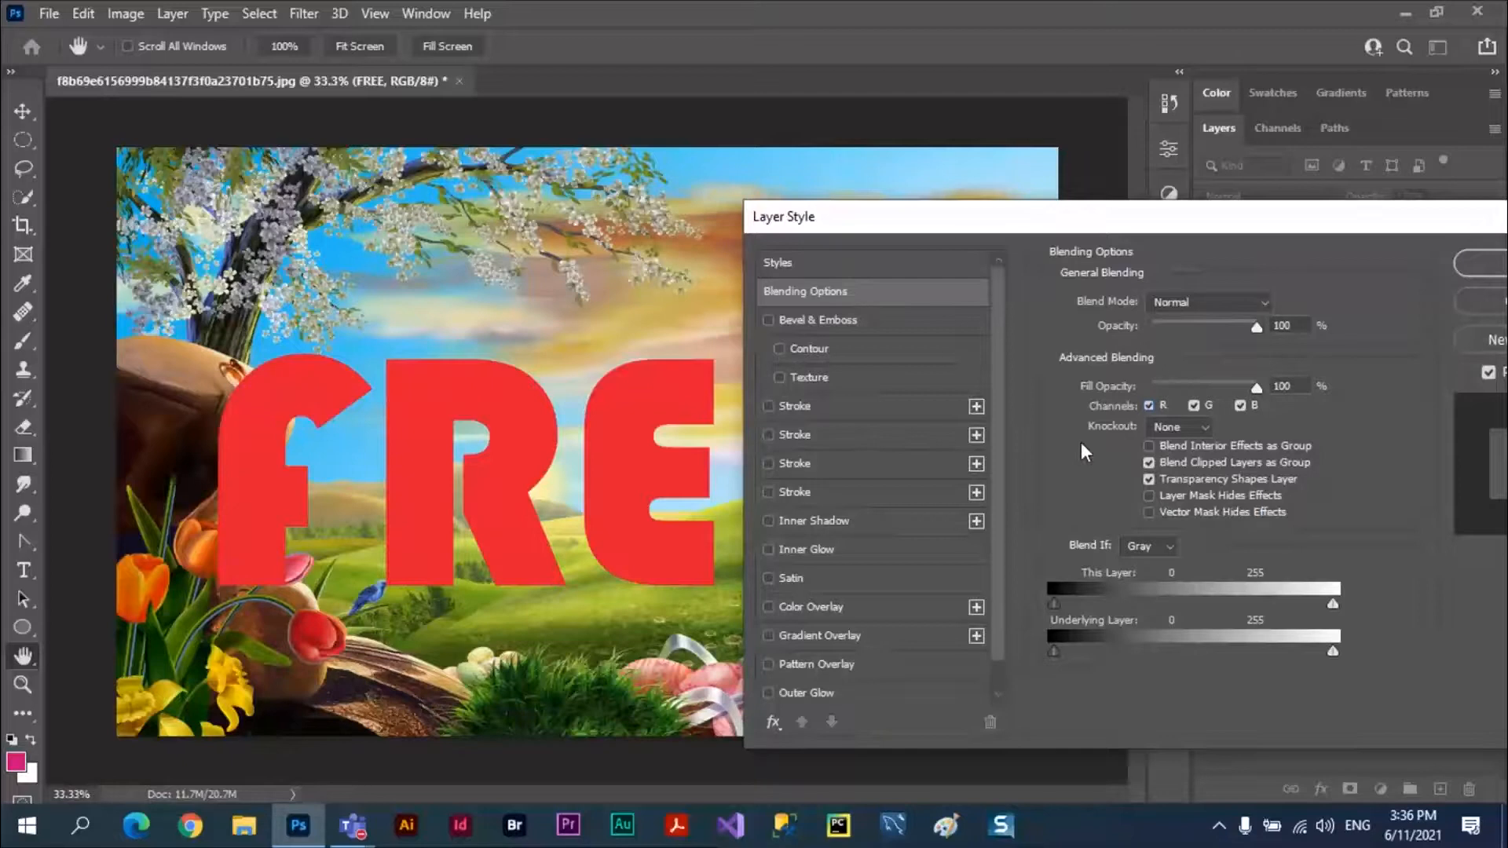
click(797, 410)
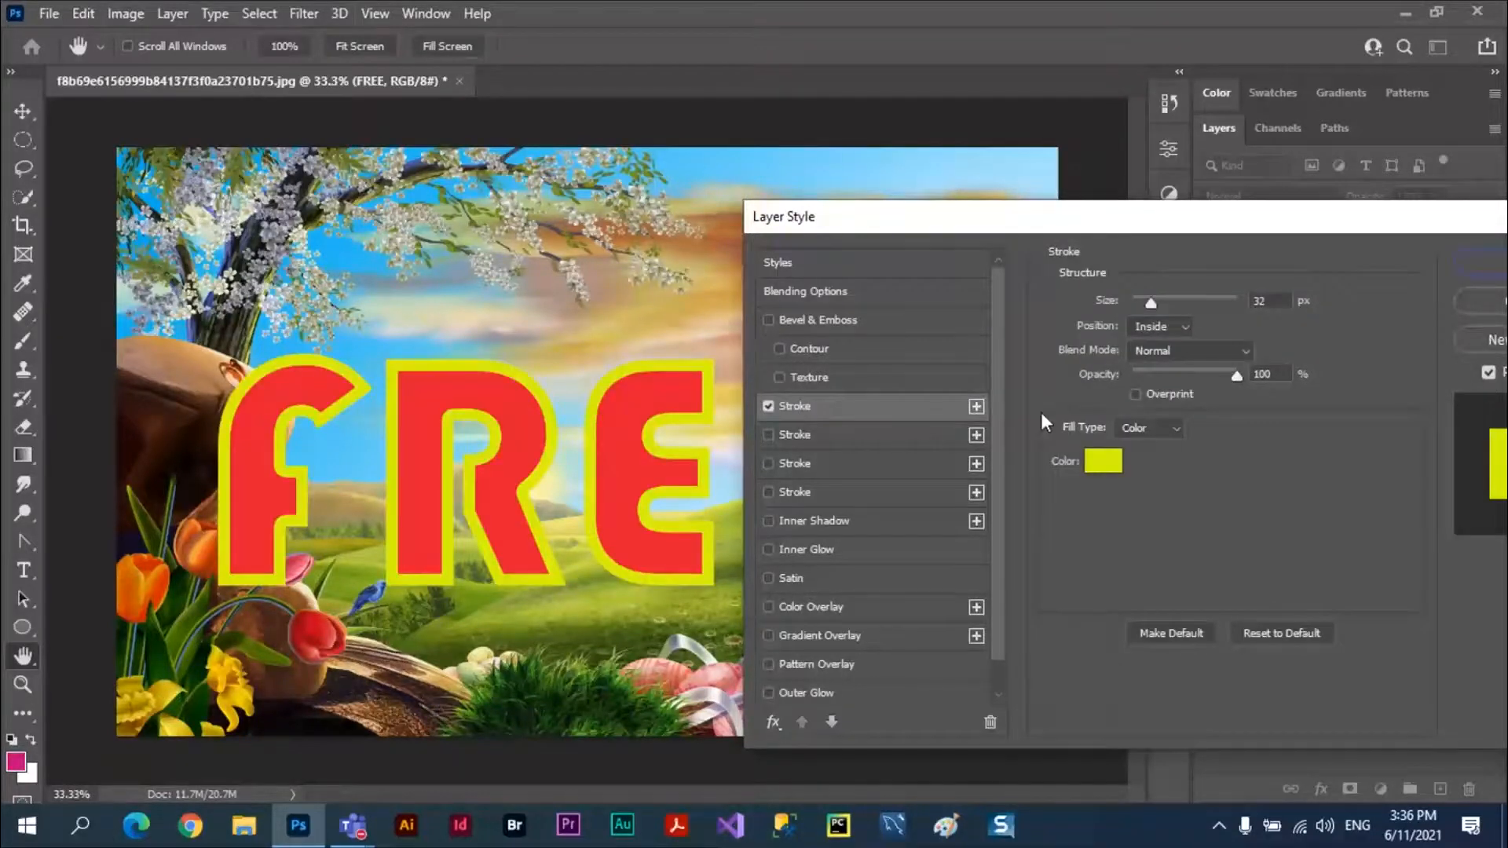
click(1217, 307)
text(5)
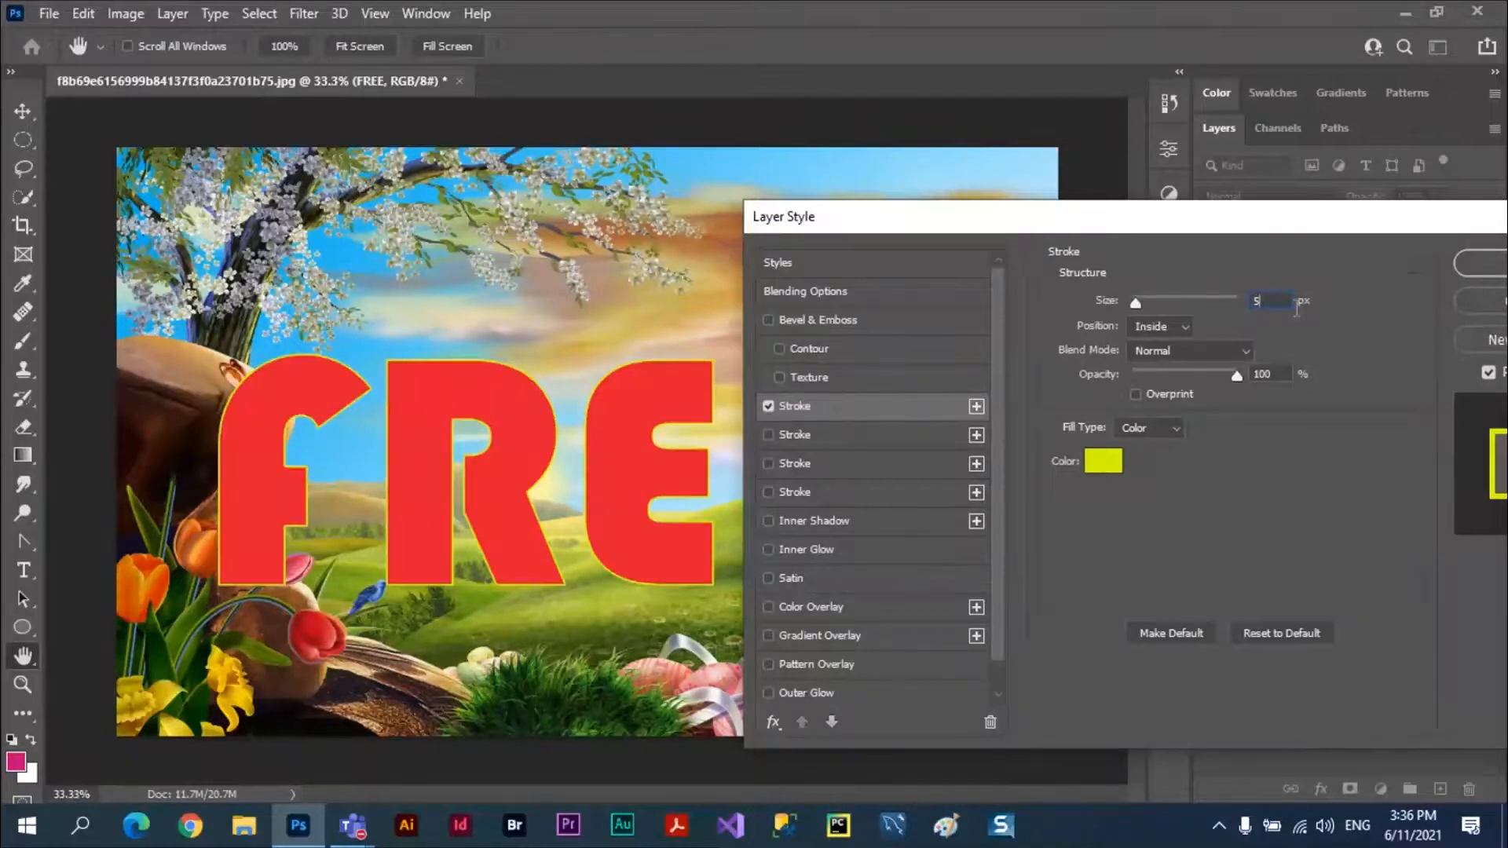
text(10)
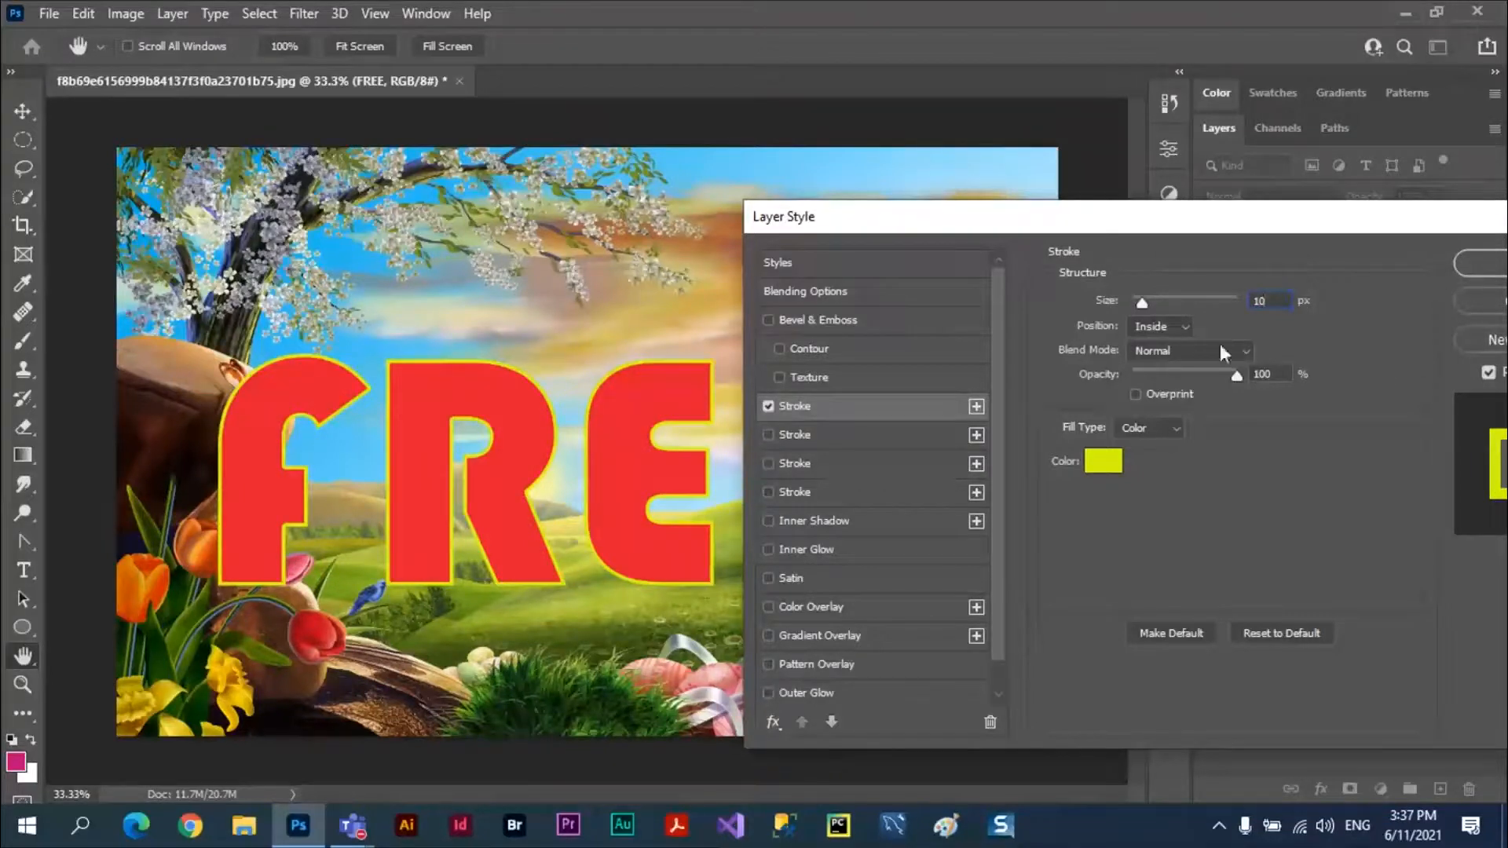
Review the knockout choices in the FREE layer's blending options, keep None, and apply the layer style.
click(813, 290)
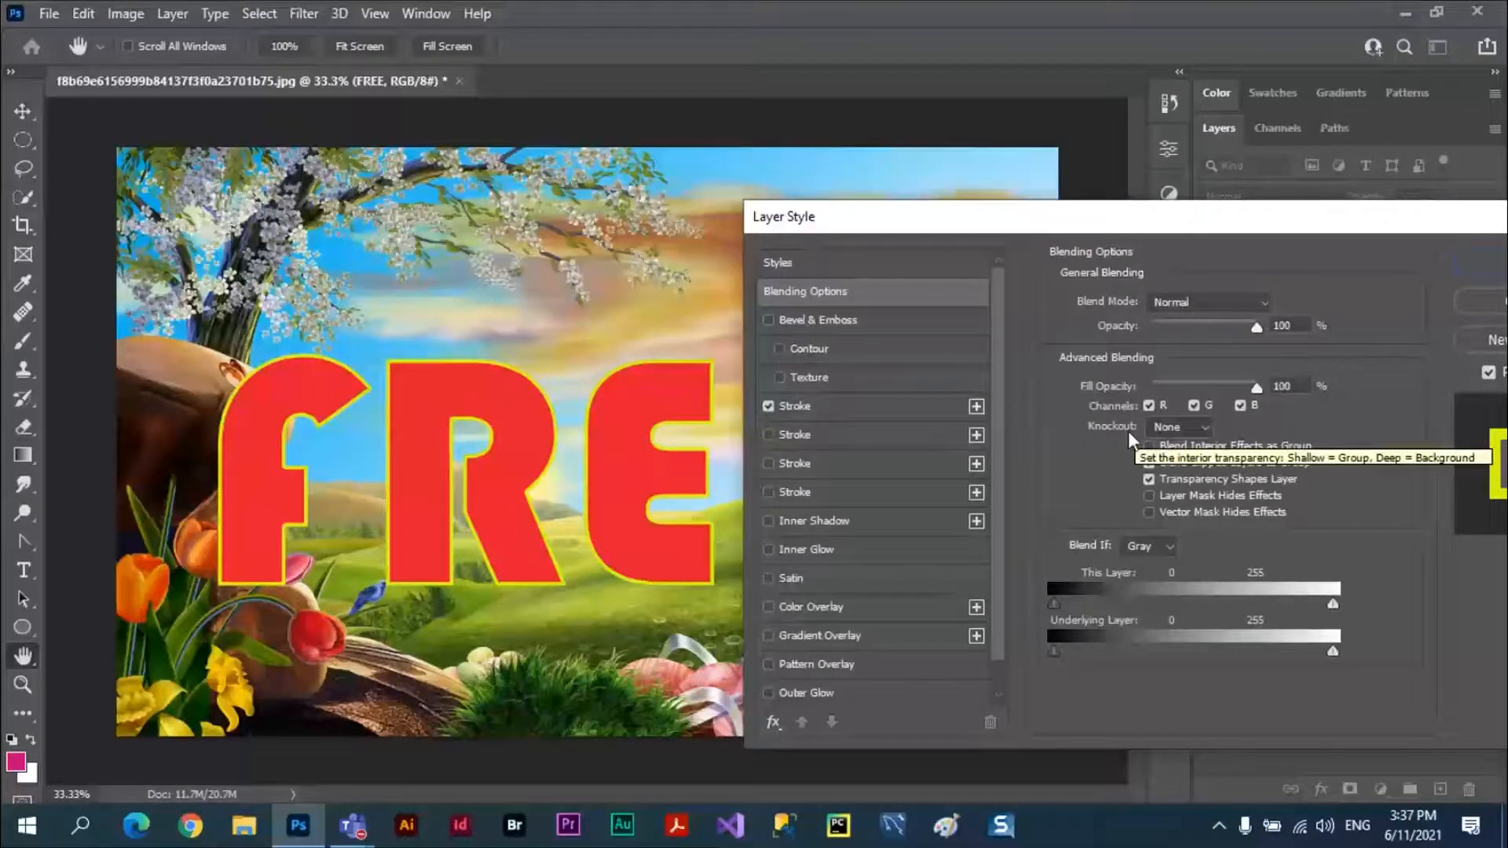
click(1207, 427)
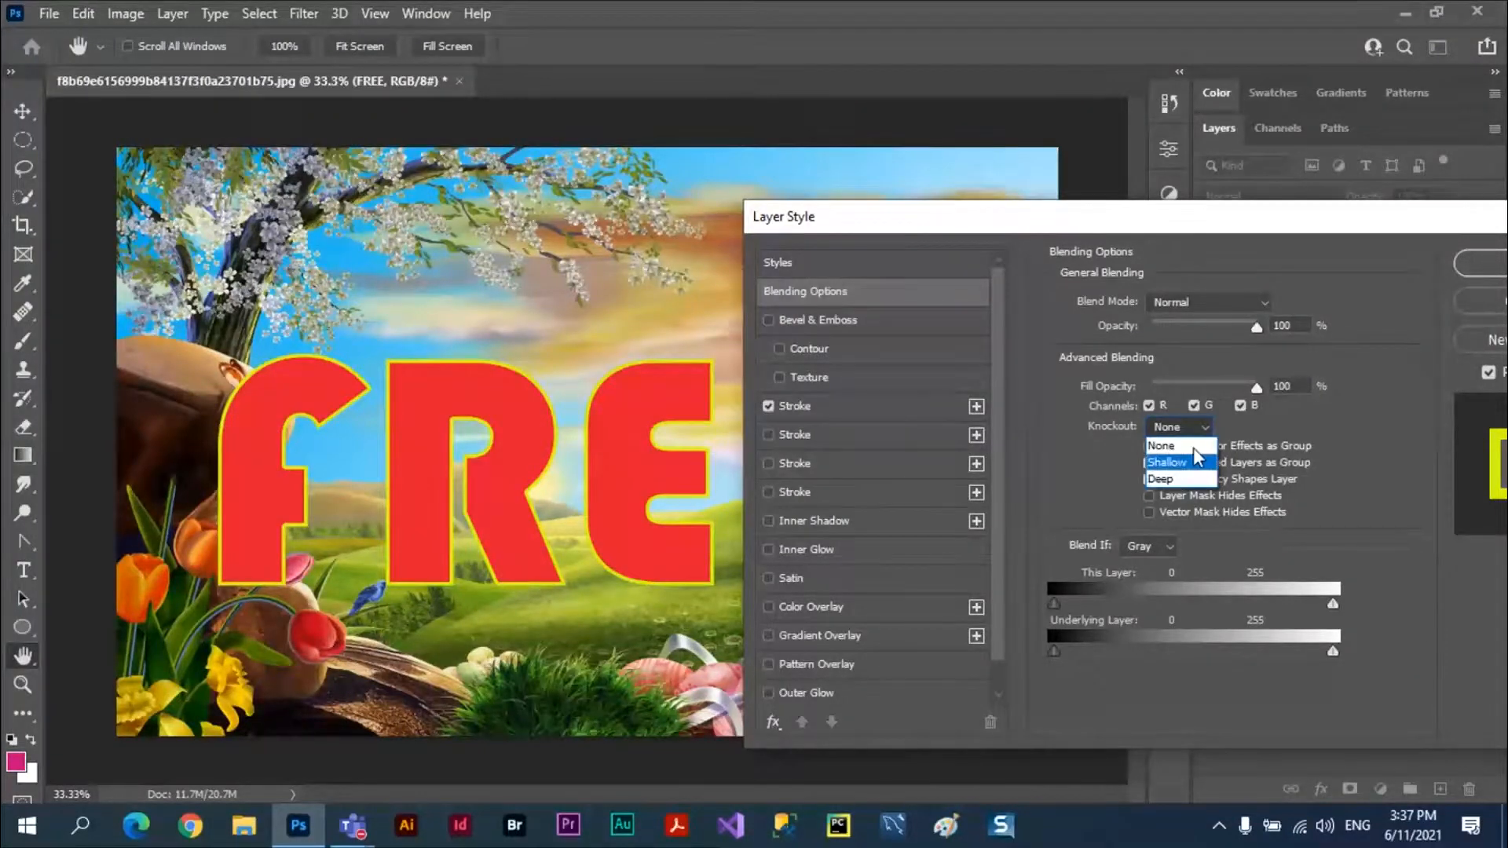
click(1240, 436)
drag(1356, 225, 1130, 241)
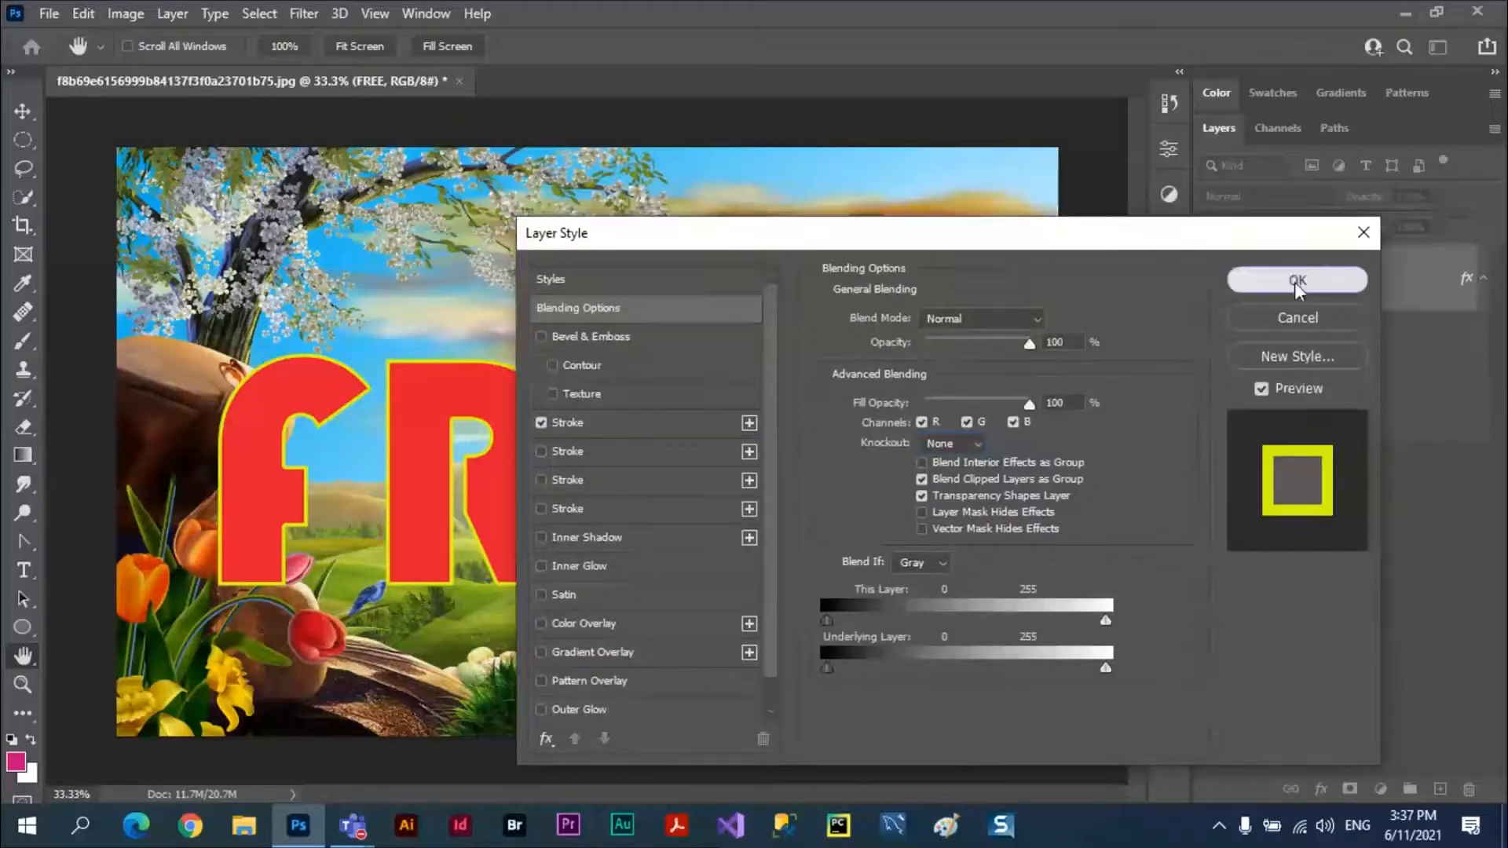
click(1296, 281)
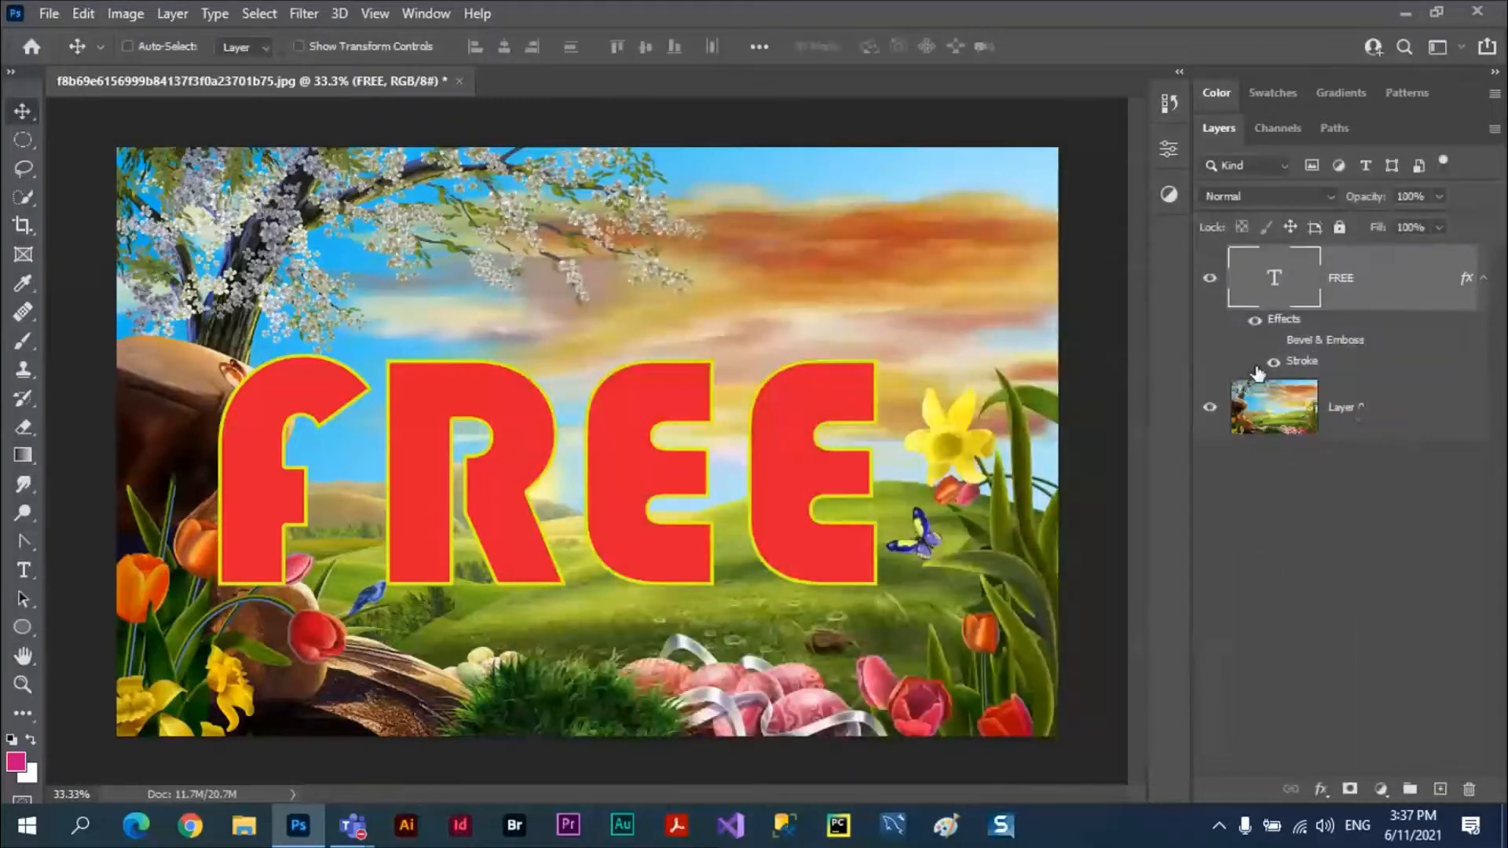
Add a Hue/Saturation adjustment layer directly above Layer 0 and set its saturation to -100.
click(1370, 420)
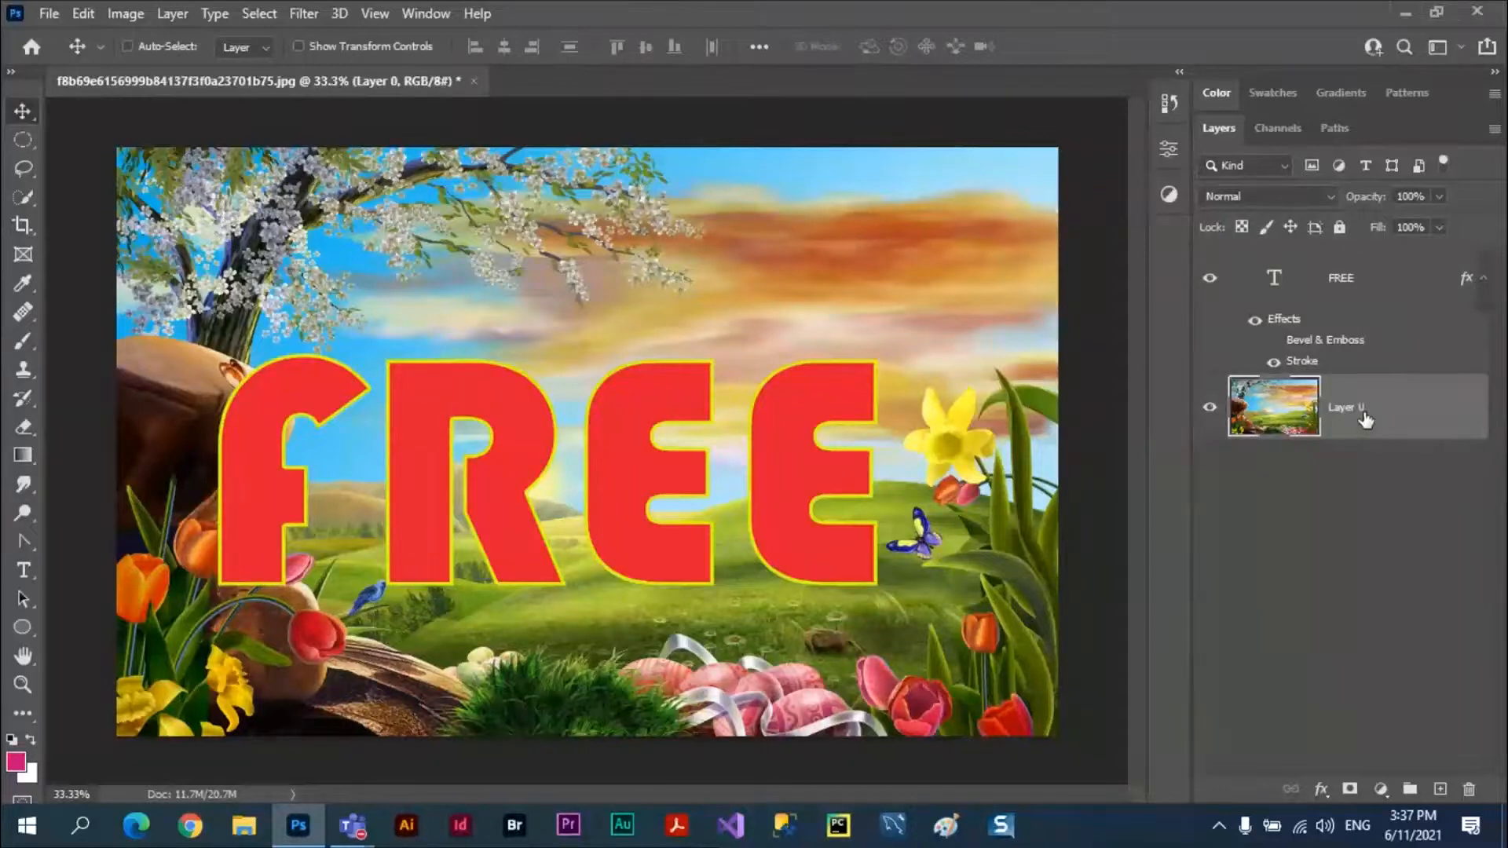
click(1382, 793)
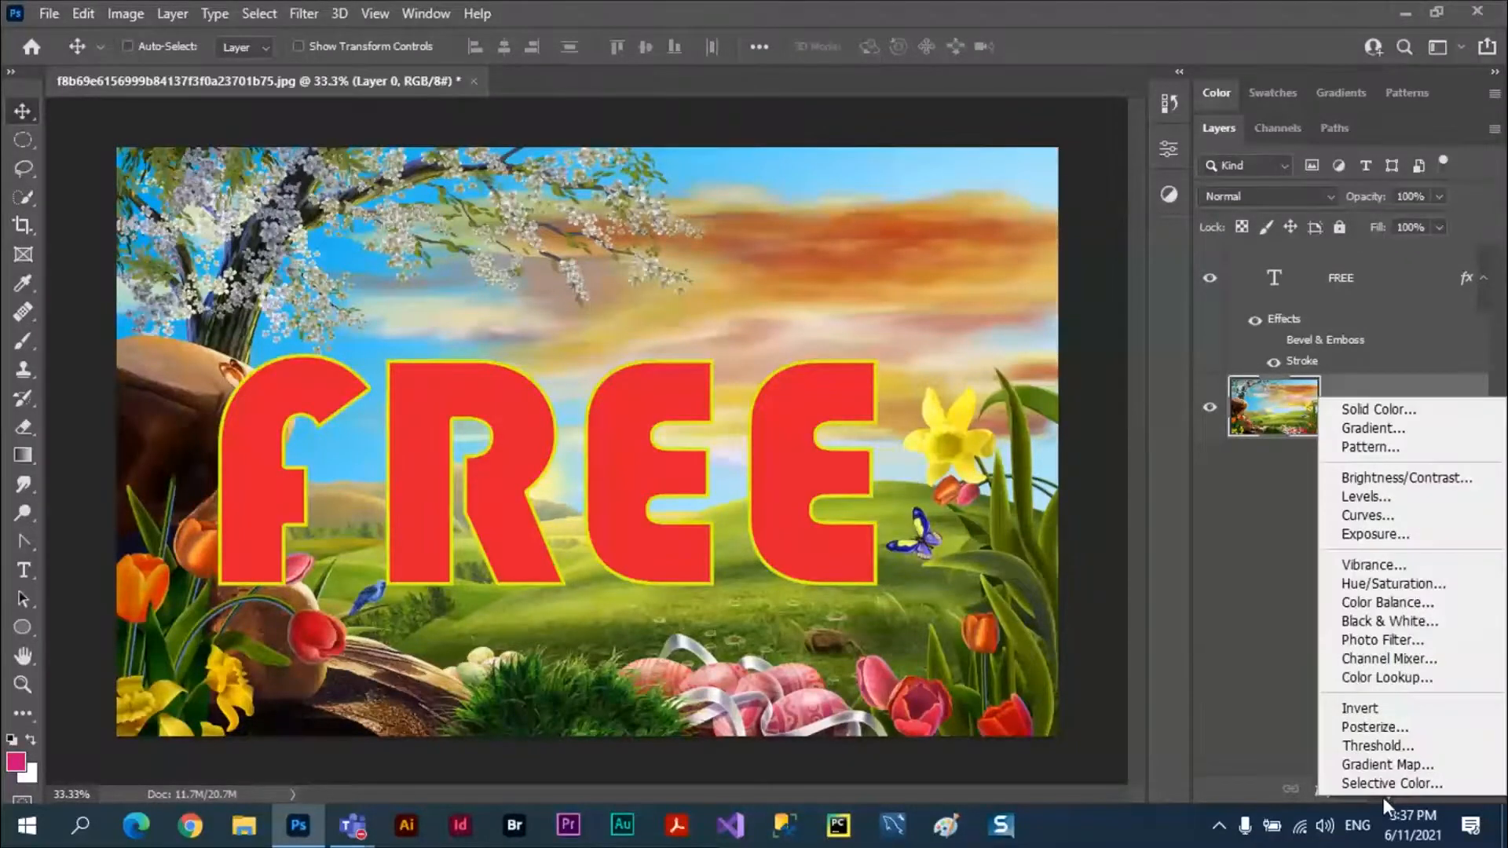
click(1406, 585)
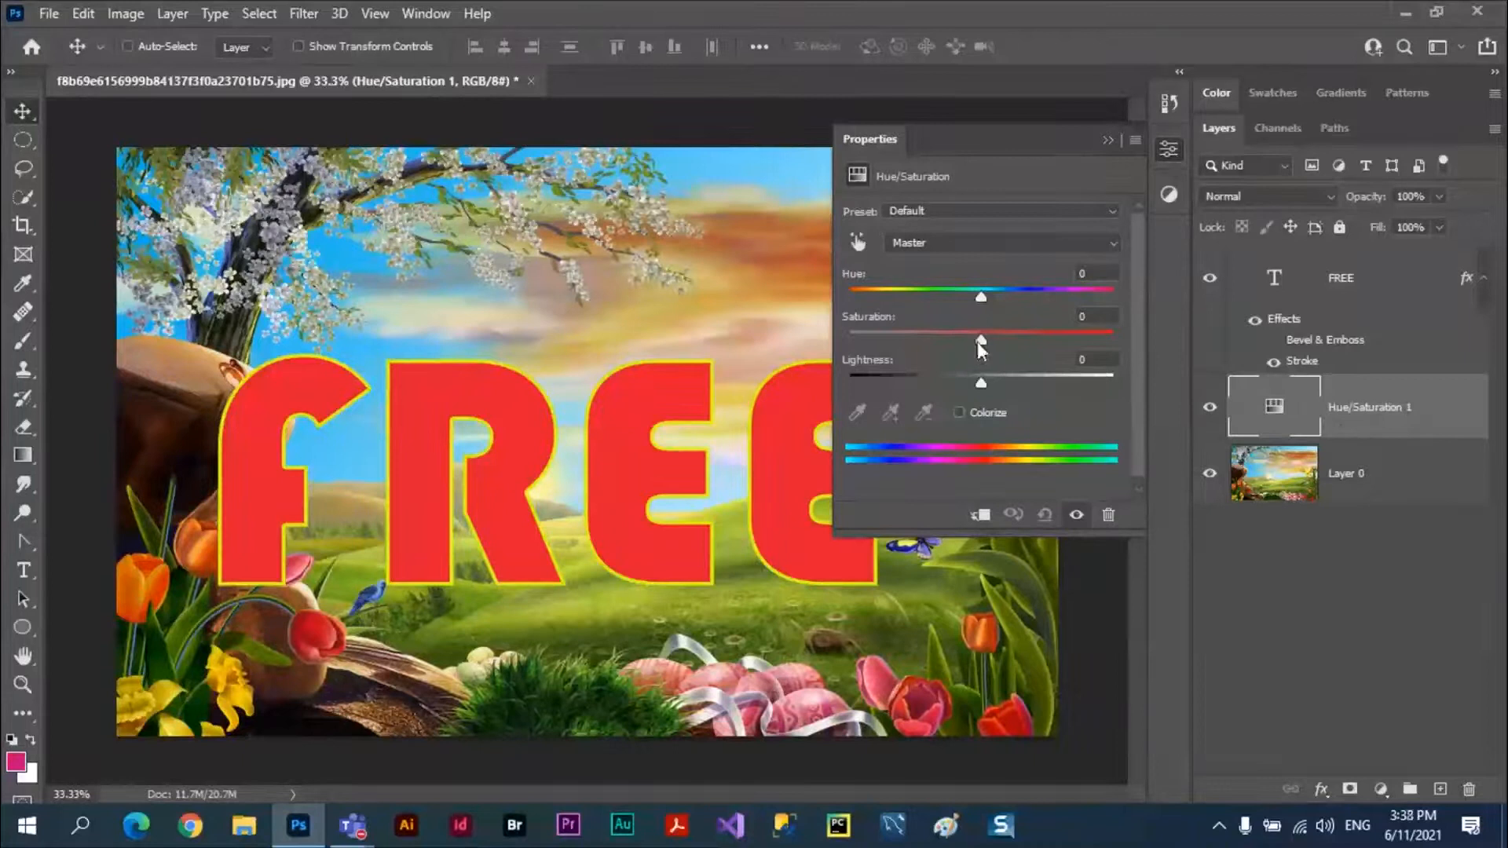
drag(978, 339, 833, 339)
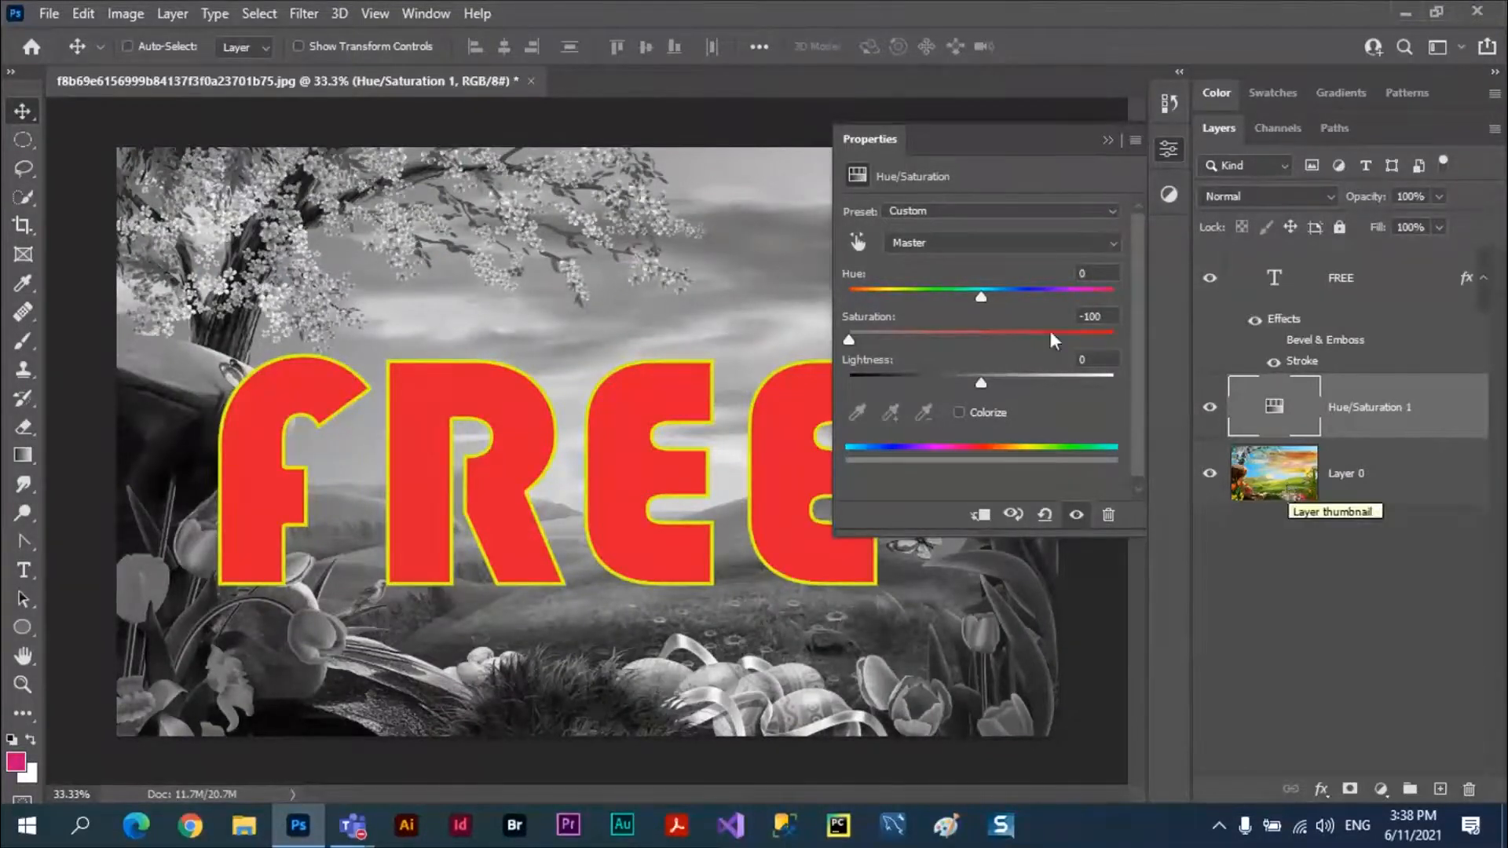
click(1105, 141)
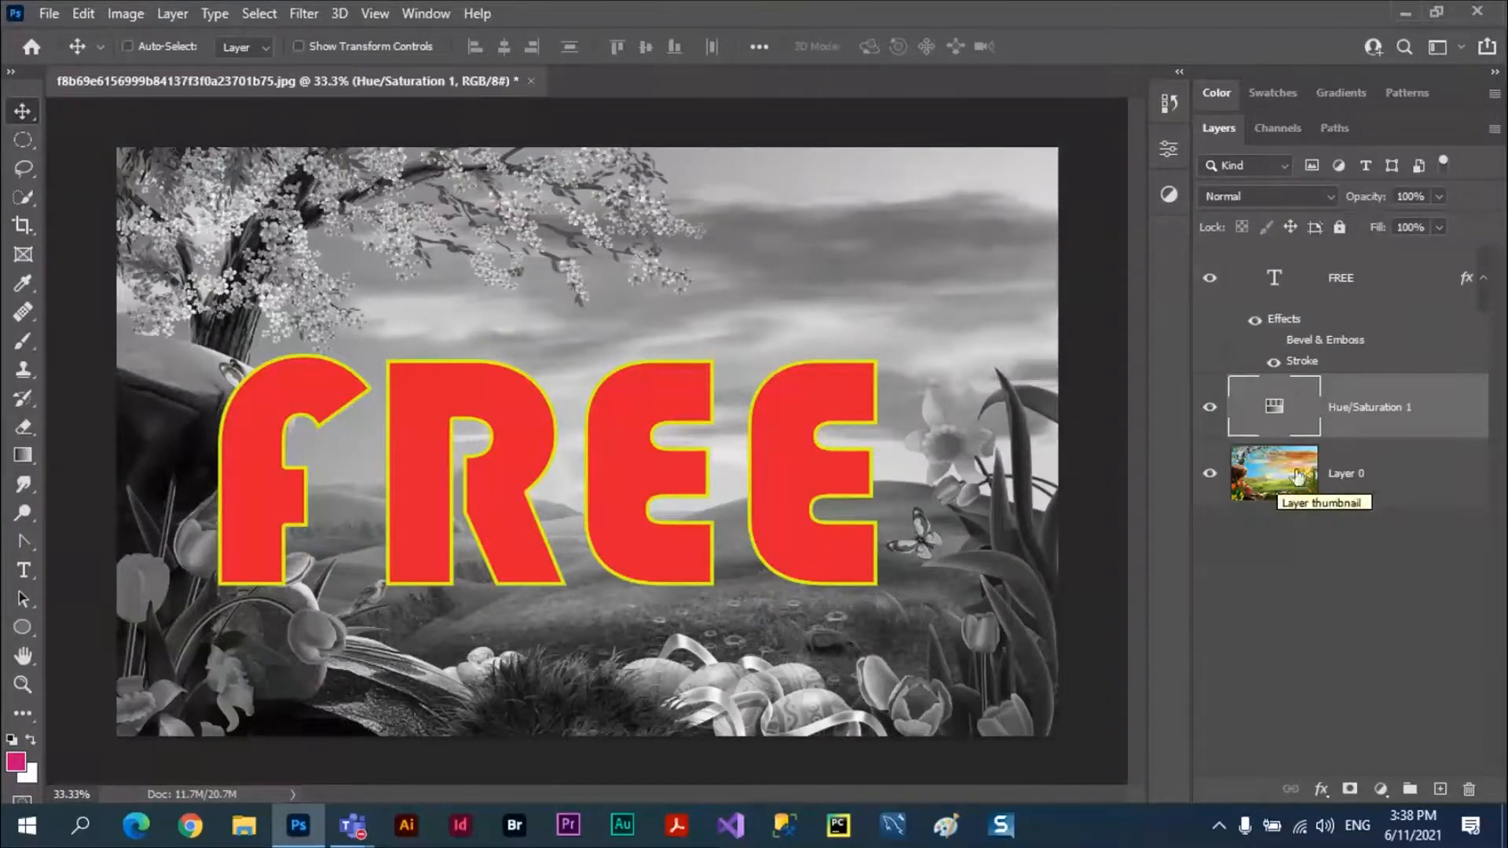
Draw a pink ellipse as a shape directly above Layer 0, about 2462 by 1032 px, surrounding the FREE text.
click(1384, 475)
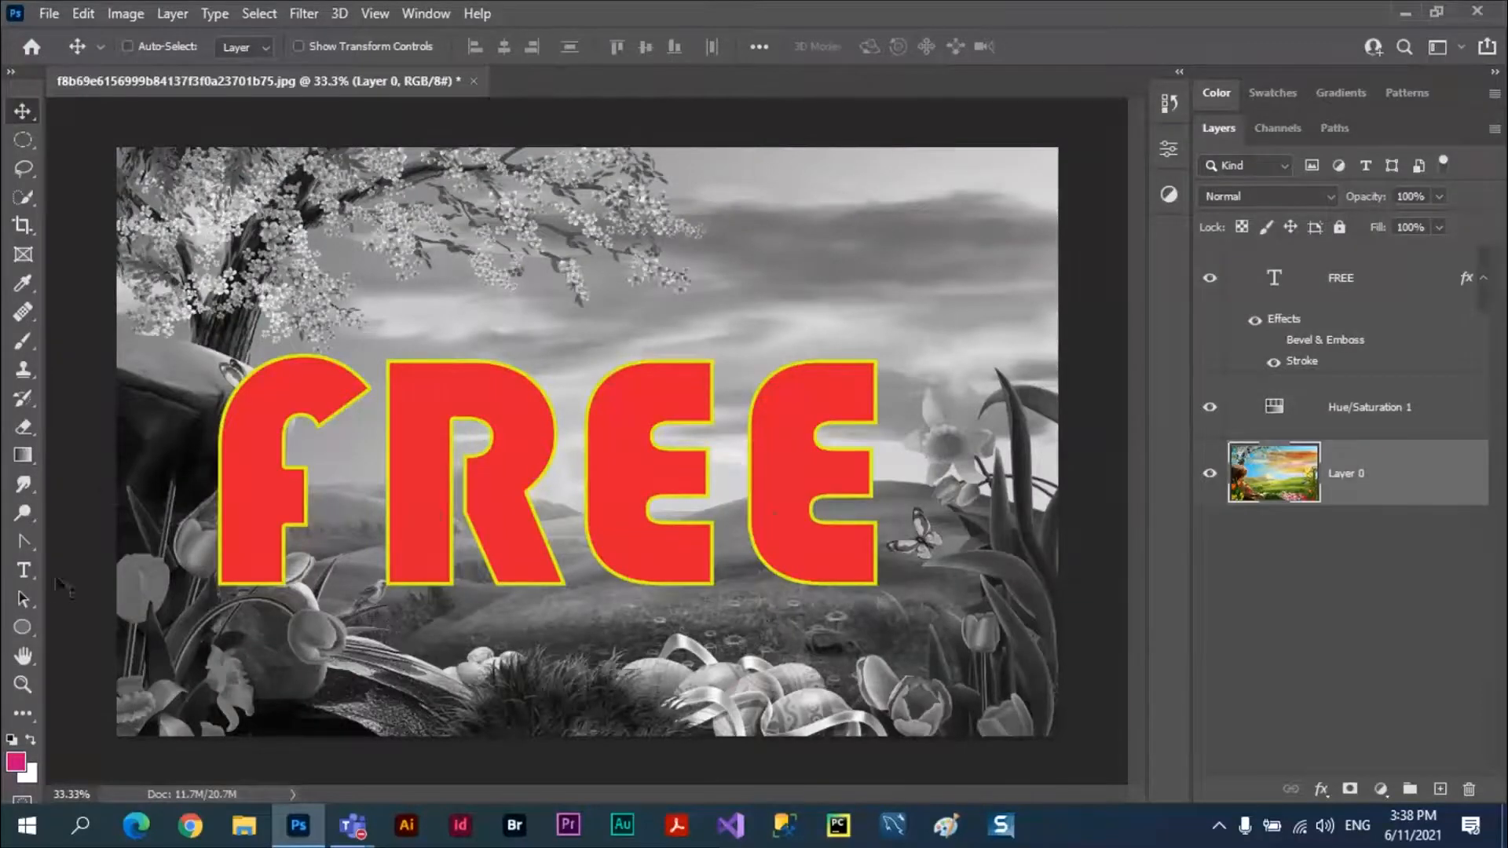
click(23, 625)
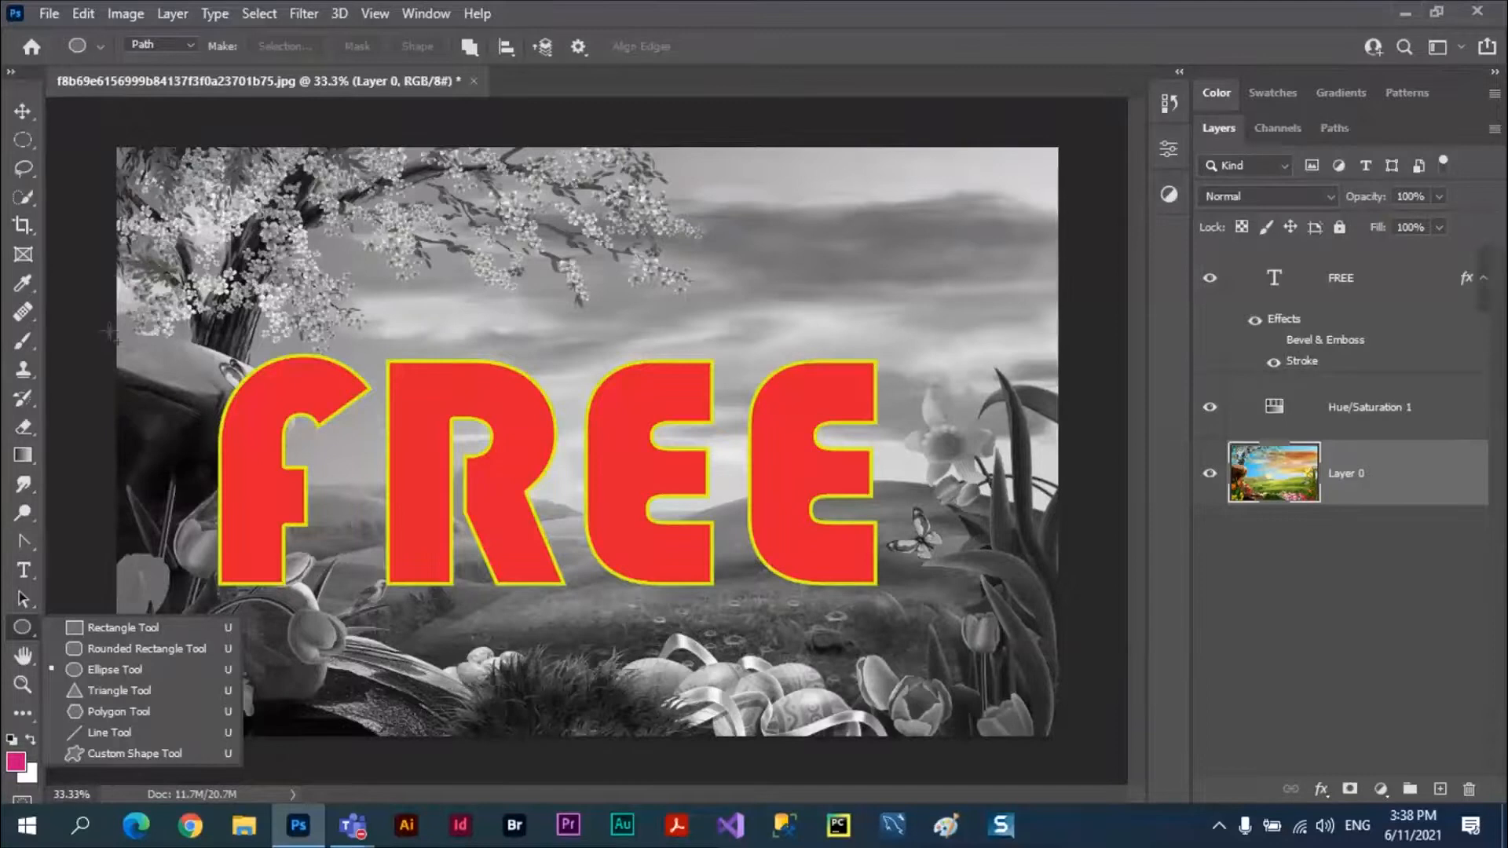
drag(116, 290, 1003, 679)
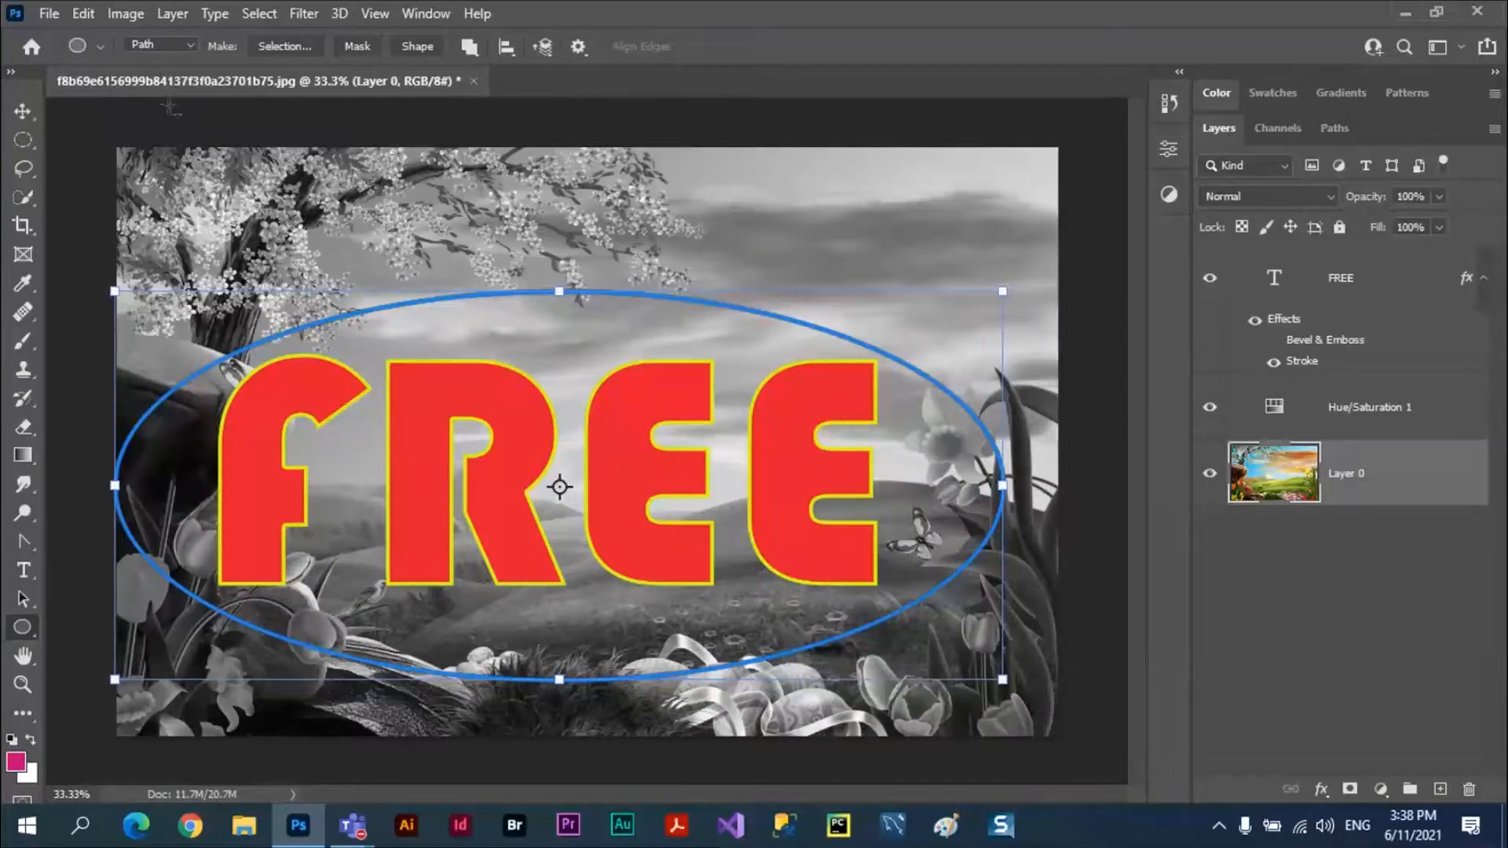
key(Escape)
click(190, 46)
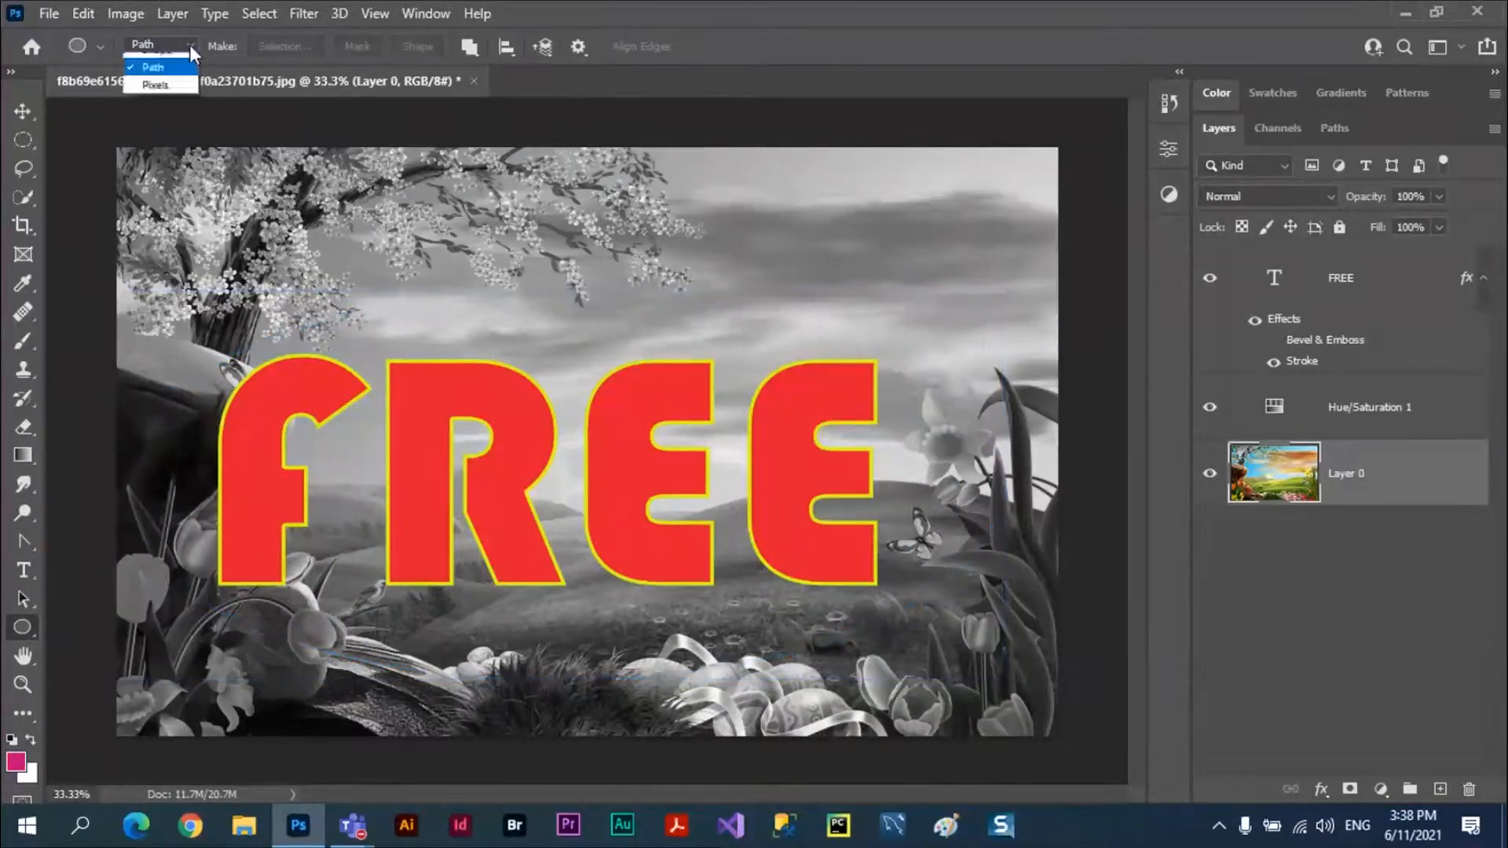
click(188, 62)
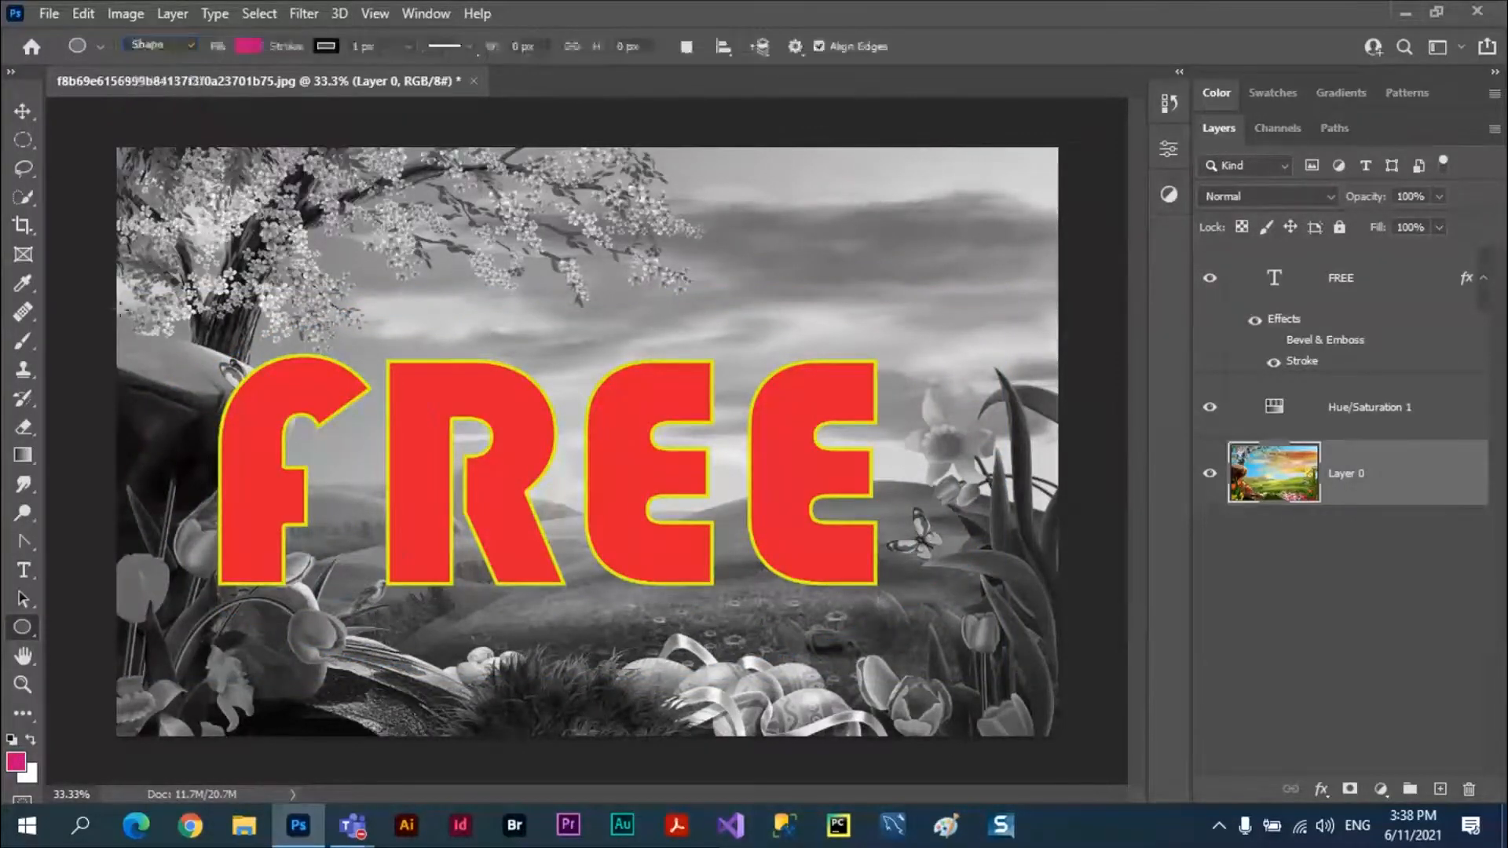
mouse_move(118, 297)
mouse_down()
mouse_move(440, 653)
mouse_move(1019, 653)
mouse_move(1019, 673)
mouse_up()
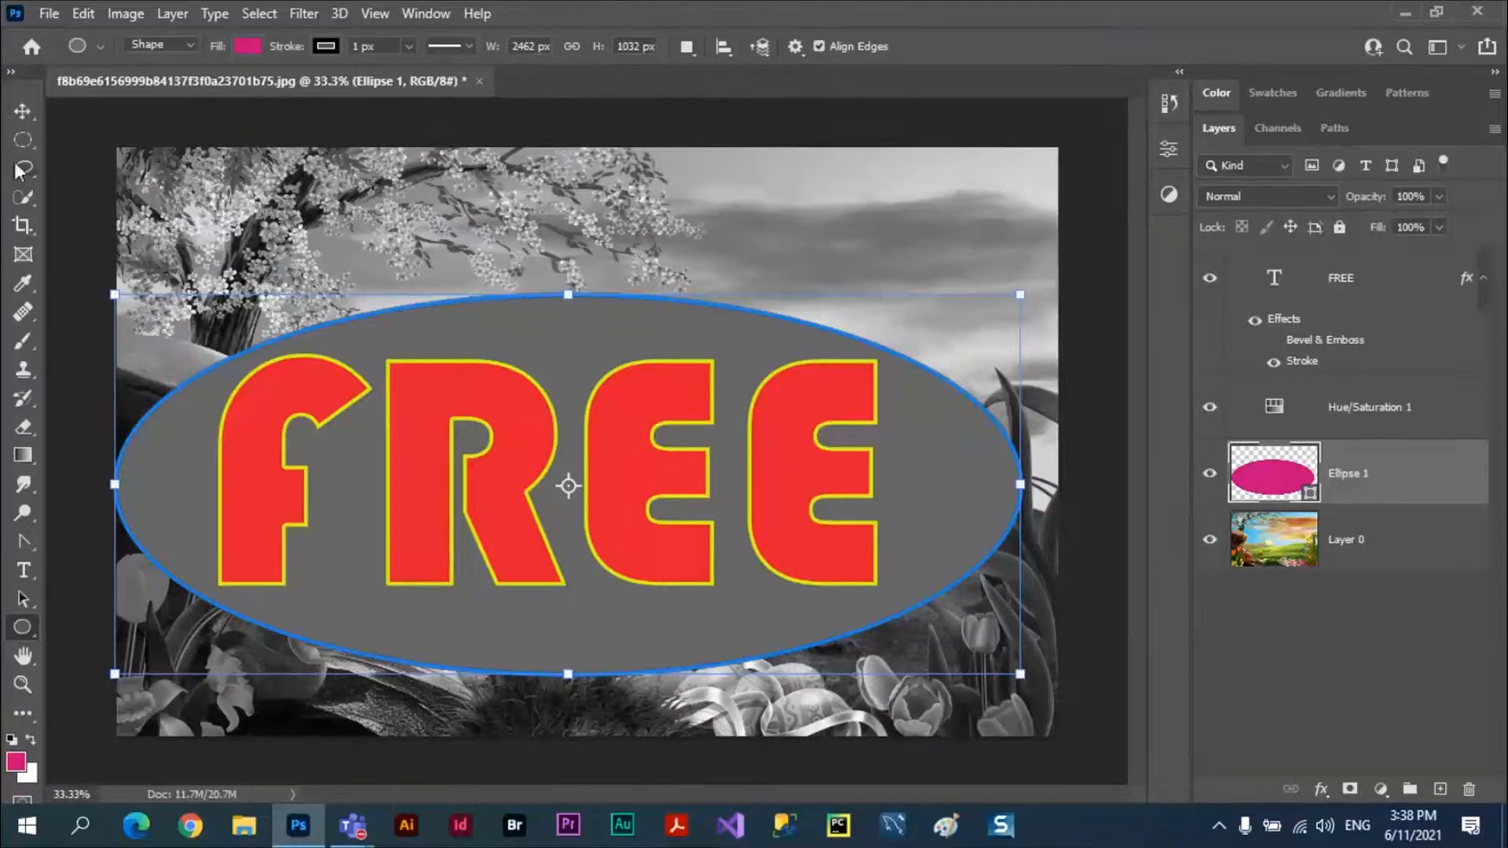
Move the ellipse layer above the Hue/Saturation adjustment, directly beneath the FREE text layer.
click(22, 111)
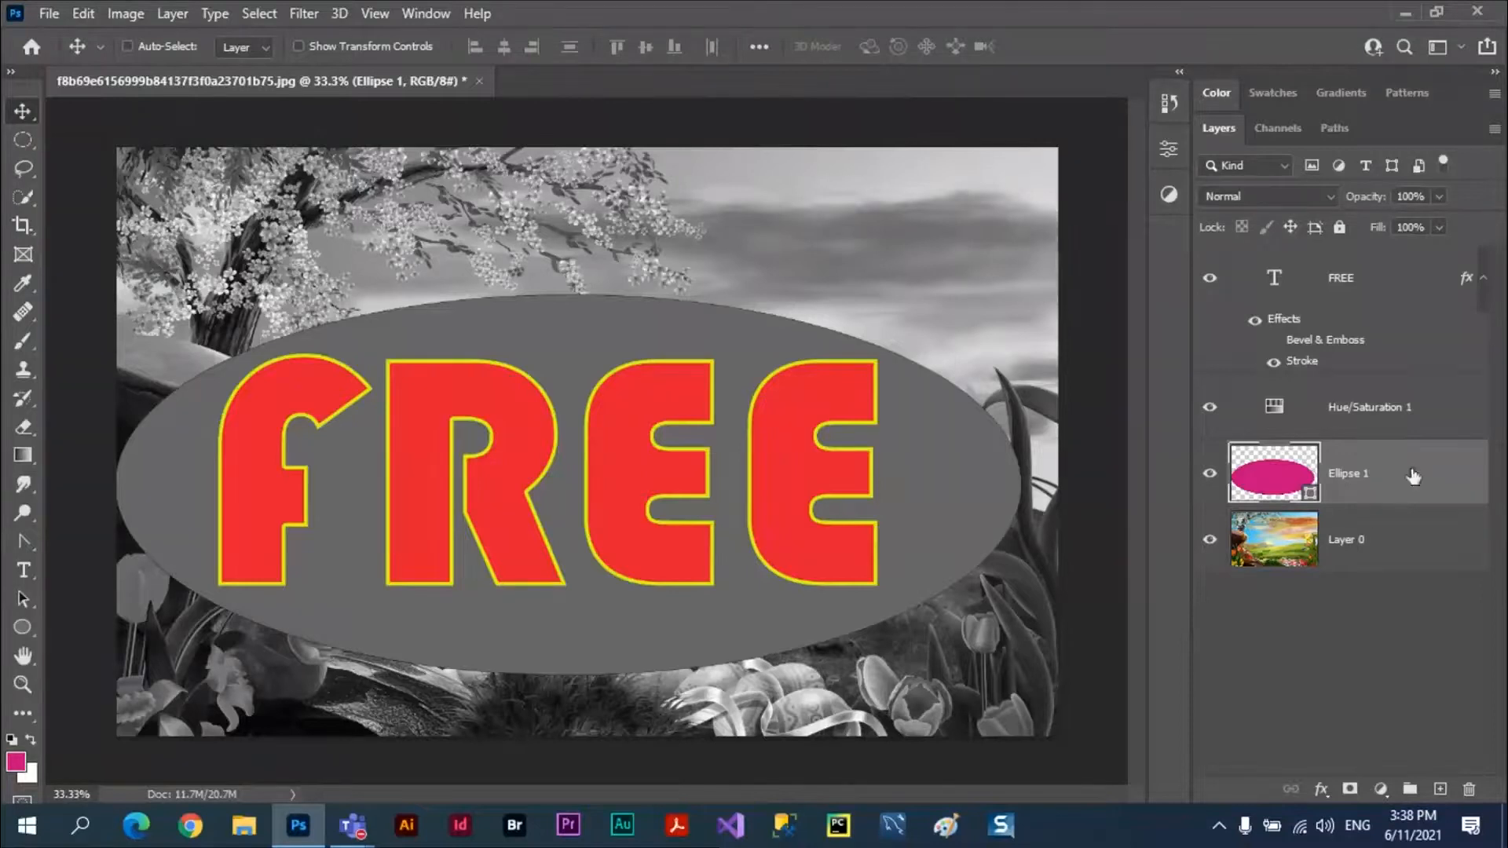
drag(1401, 482, 1383, 387)
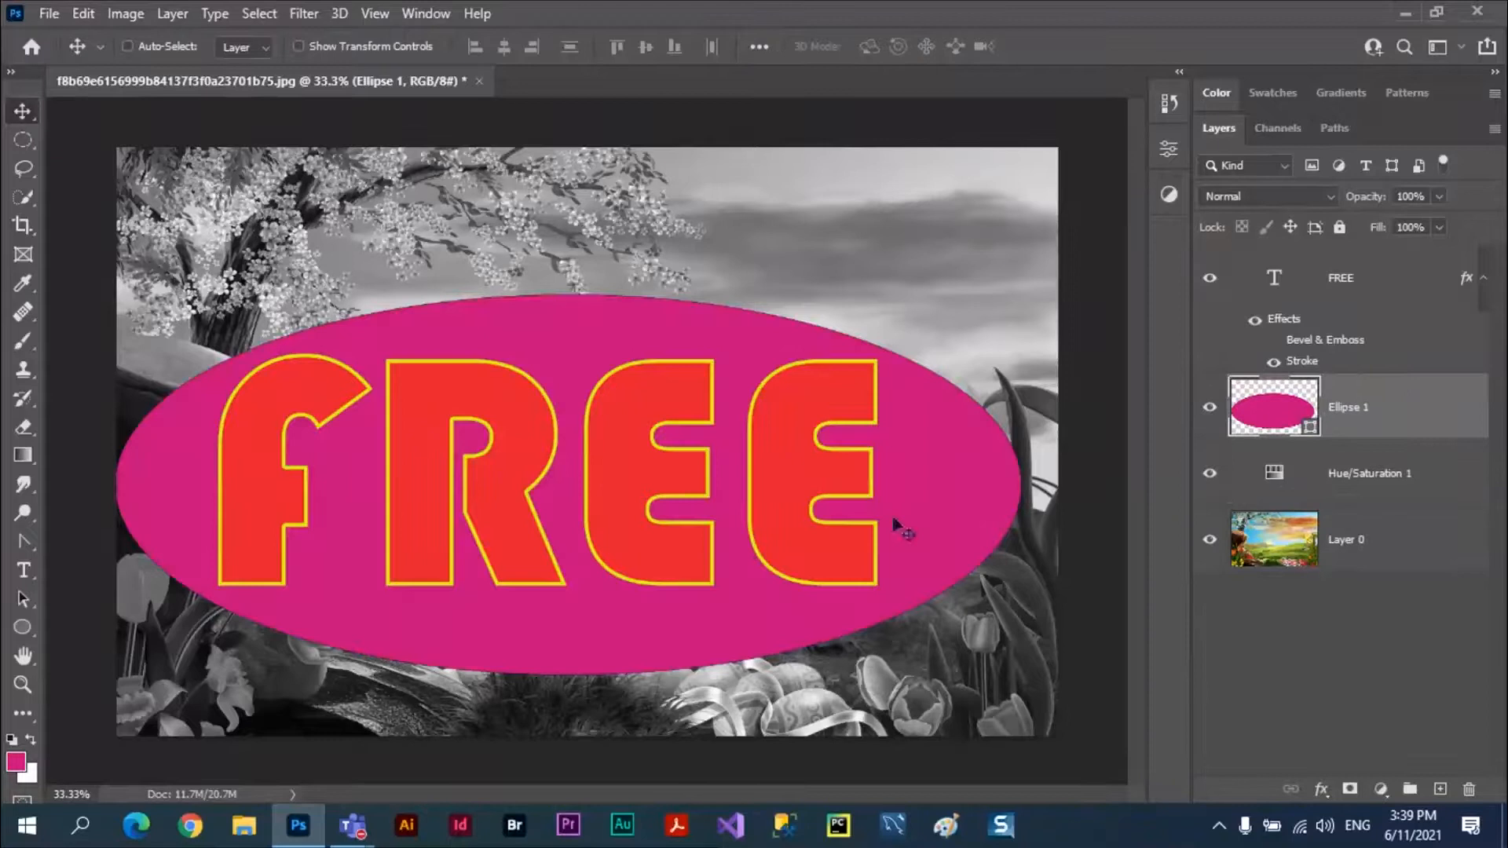
click(1345, 552)
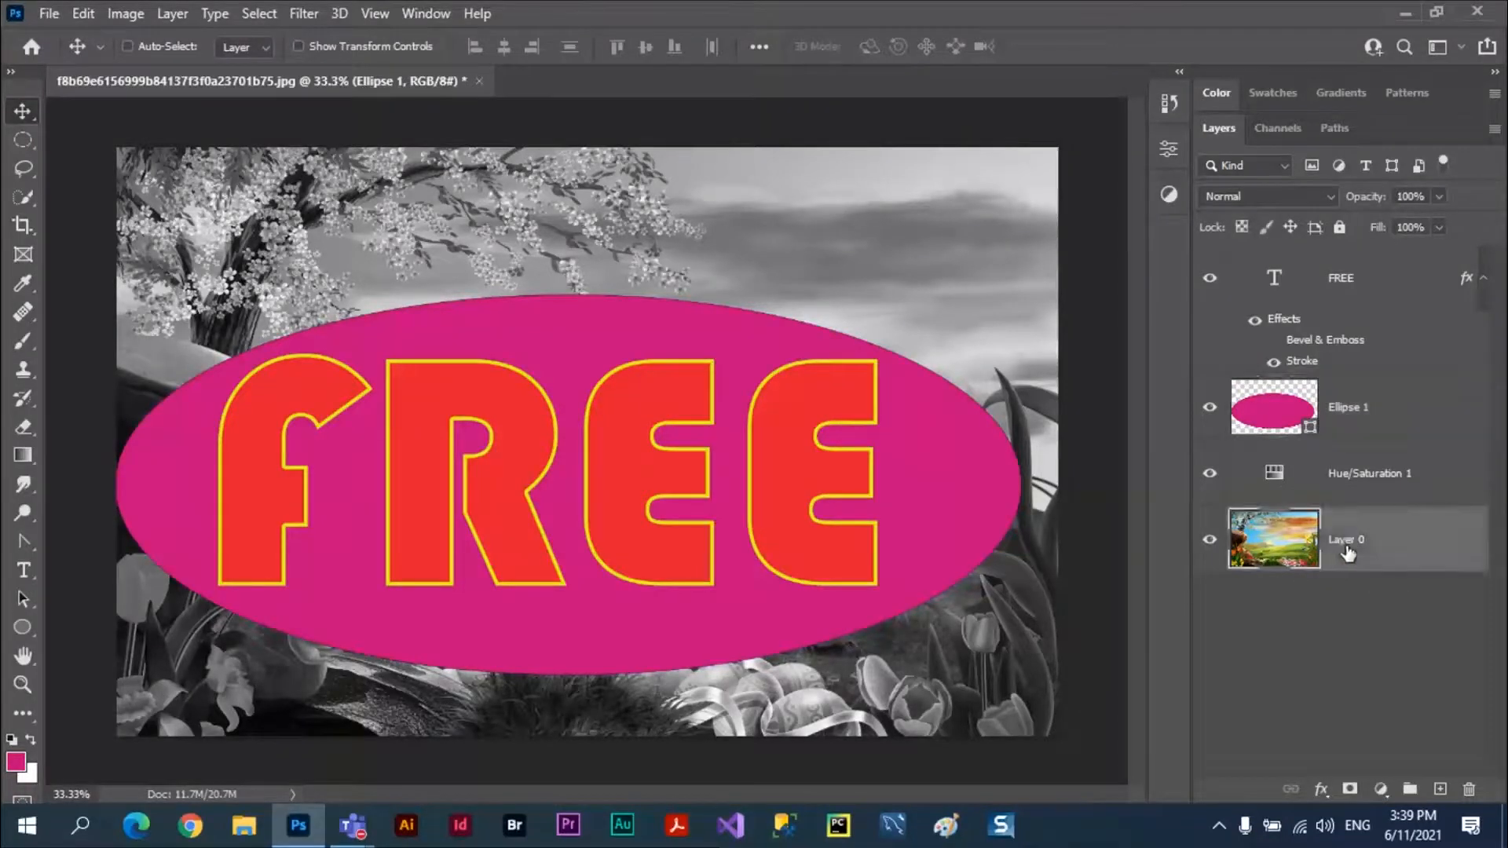
click(1433, 474)
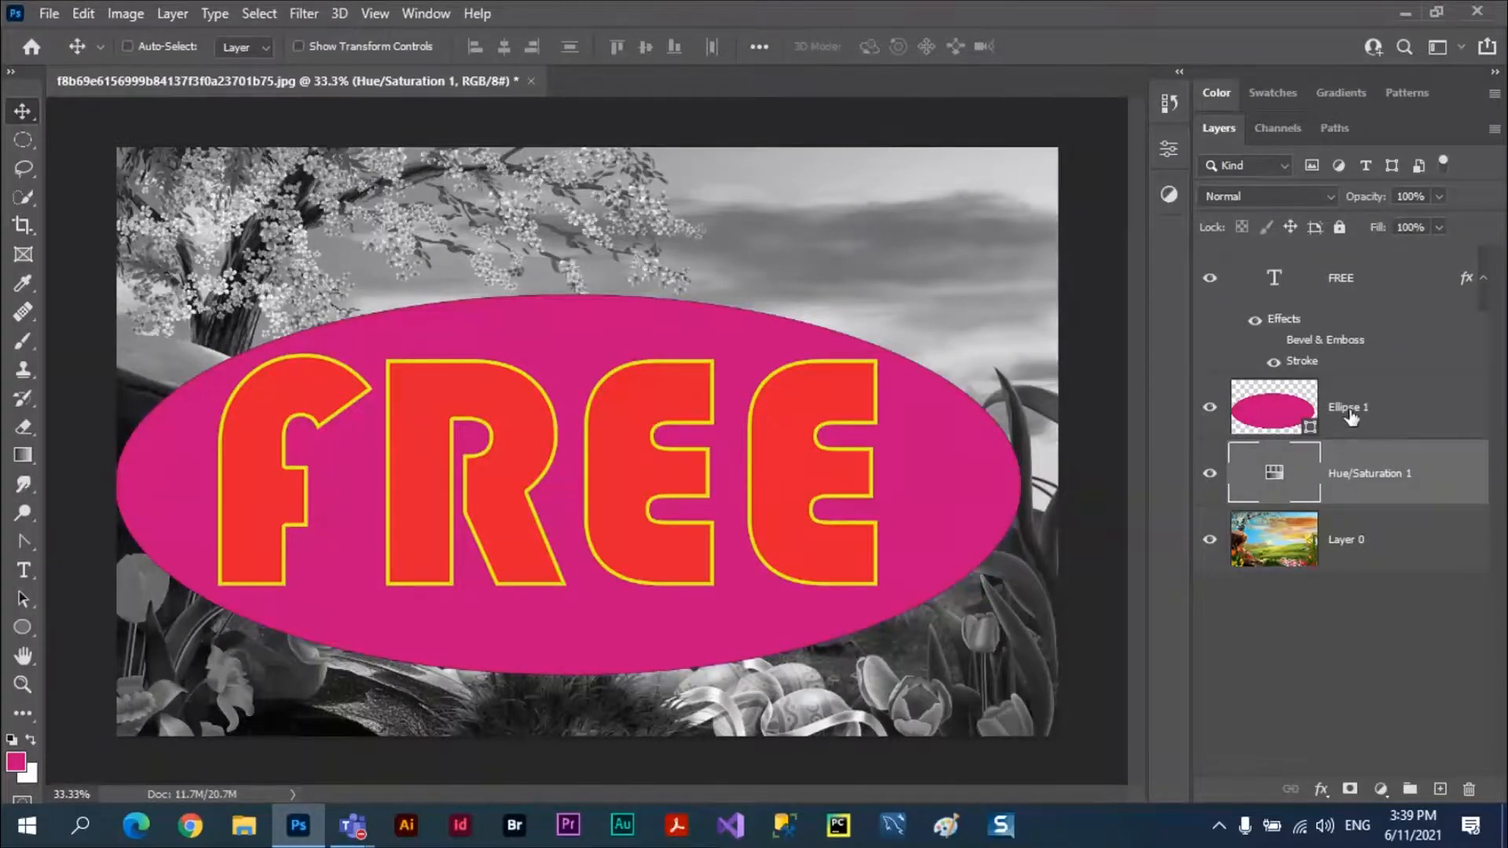
Try the Deep knockout in the FREE text layer's blending options and set it back to None.
click(1361, 285)
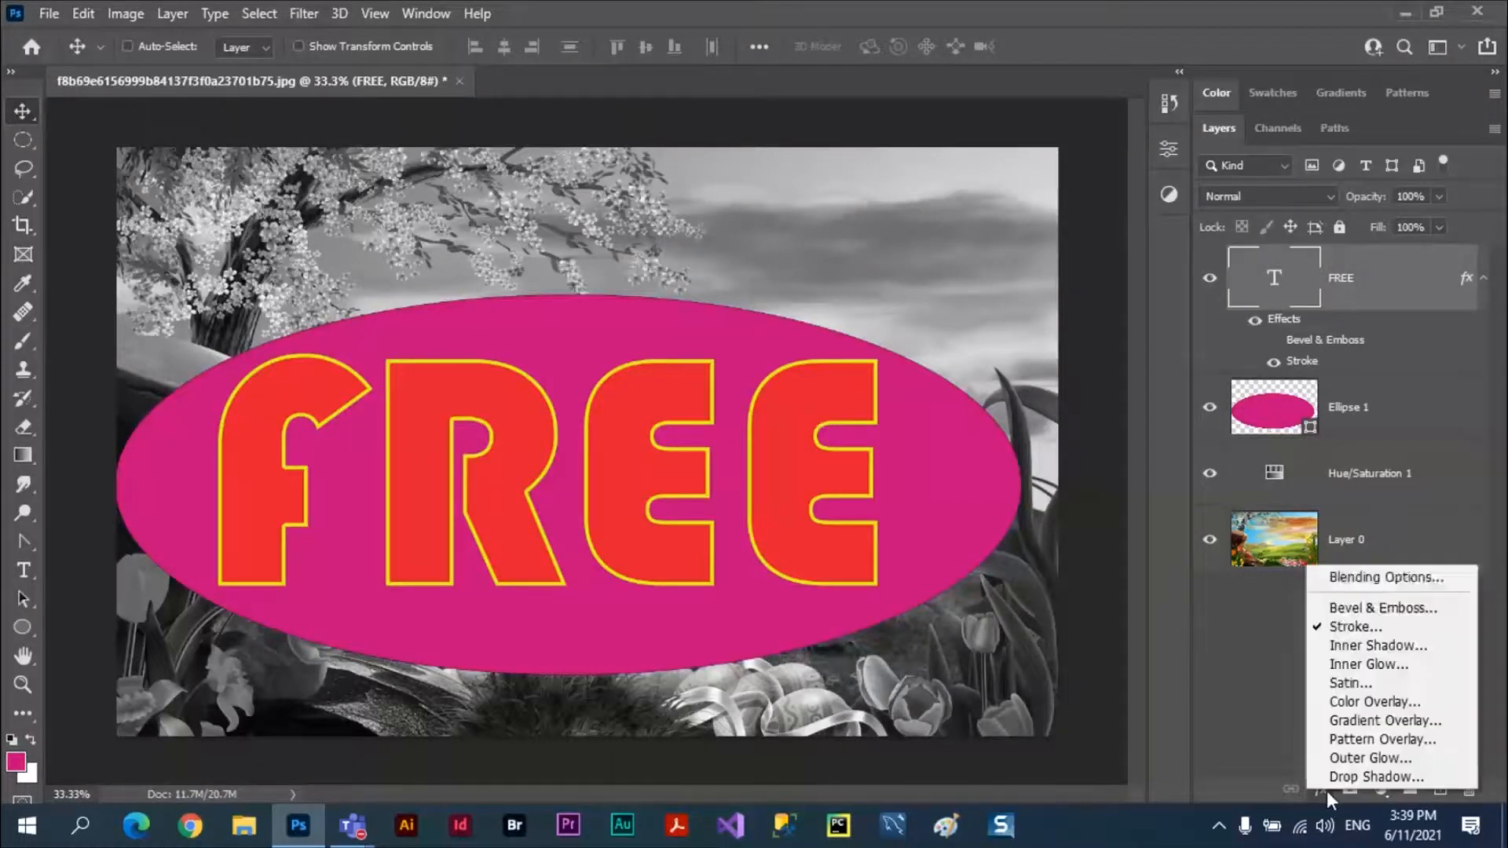
click(1377, 581)
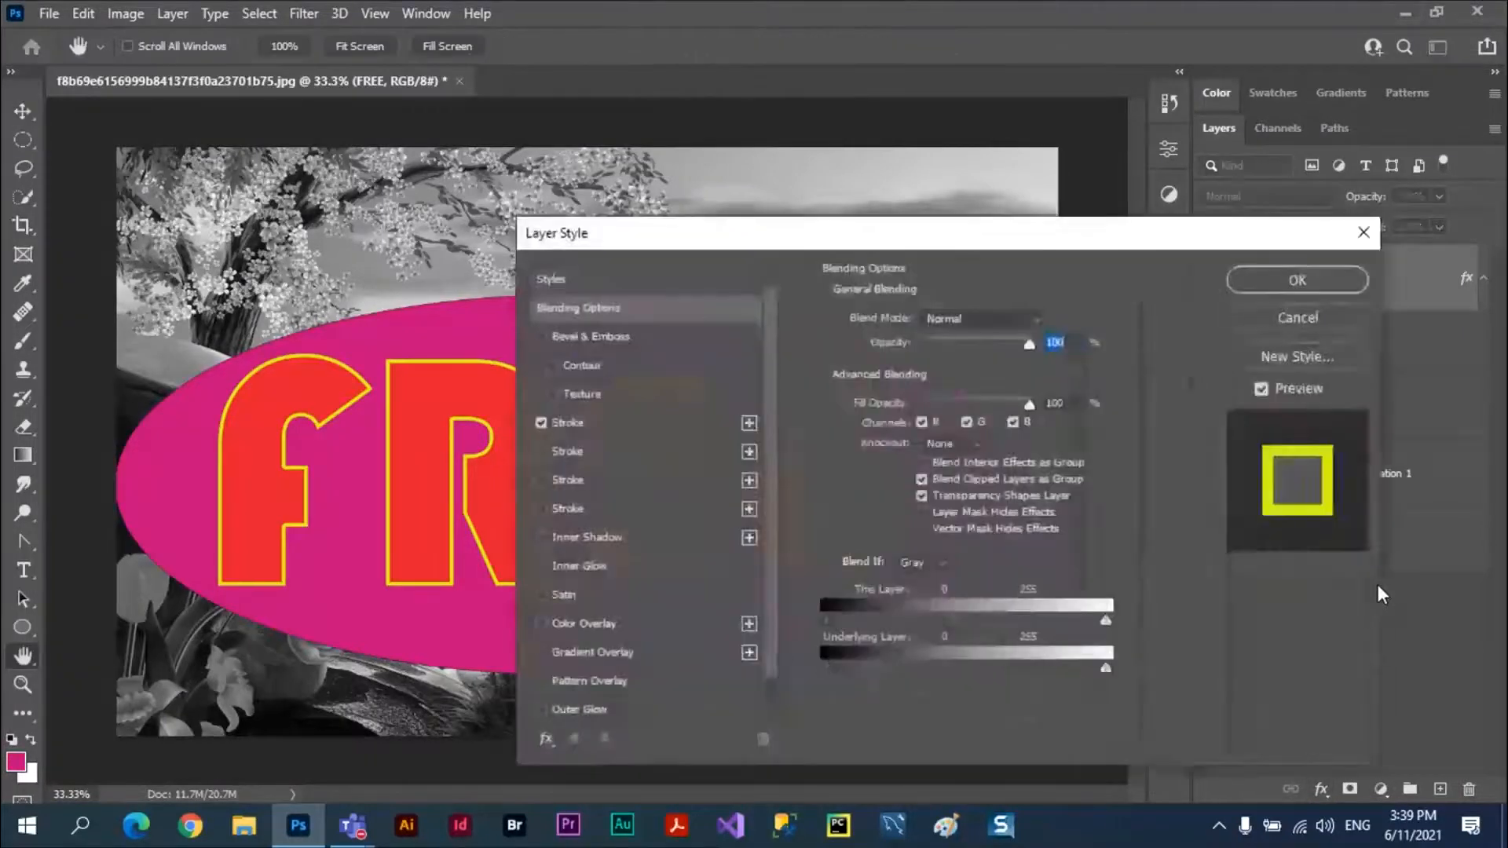
drag(971, 234, 1236, 147)
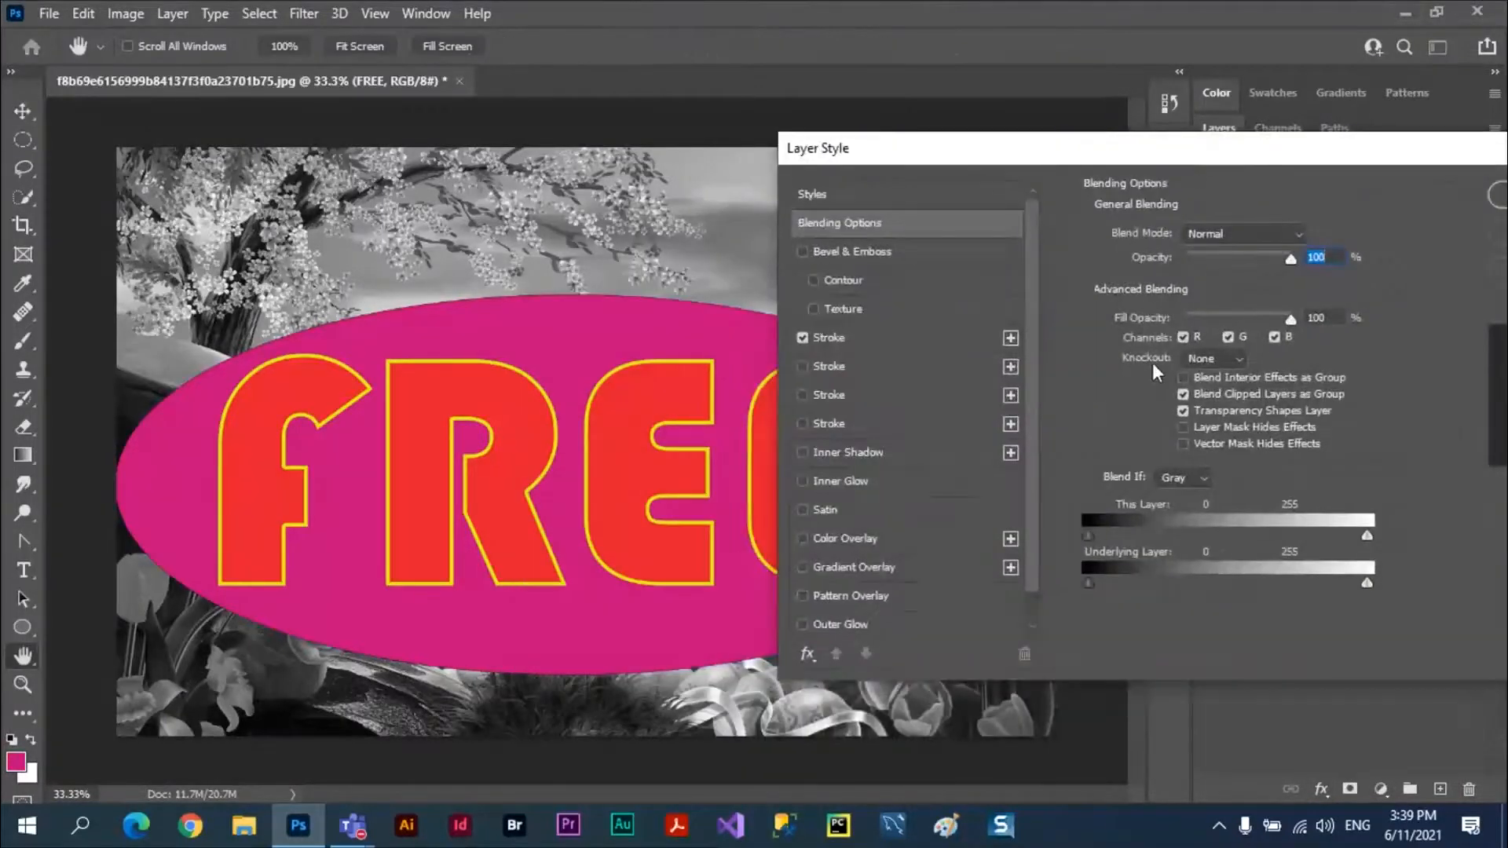
click(1196, 362)
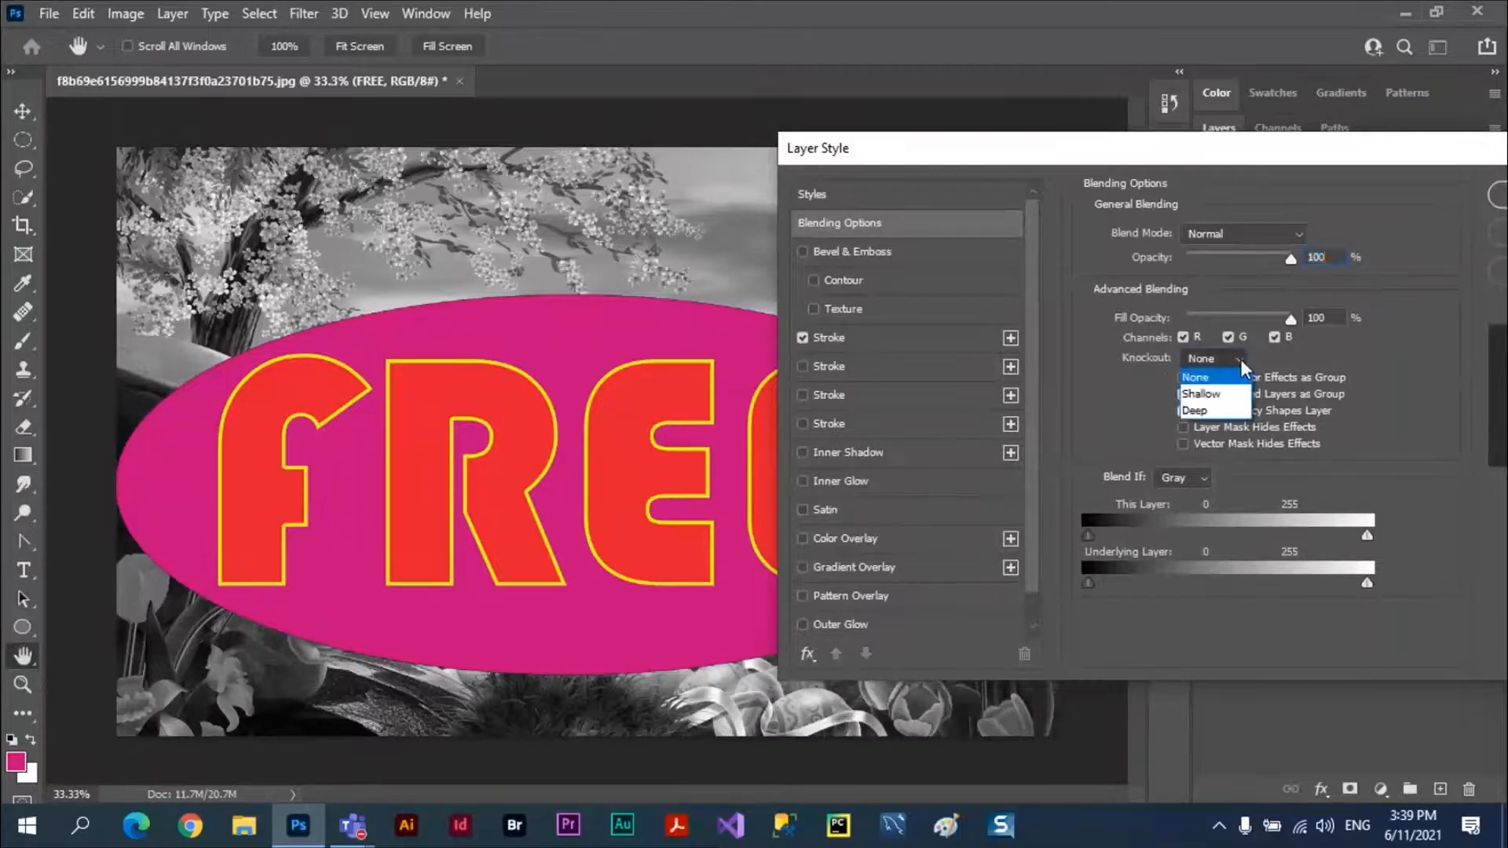
click(1195, 411)
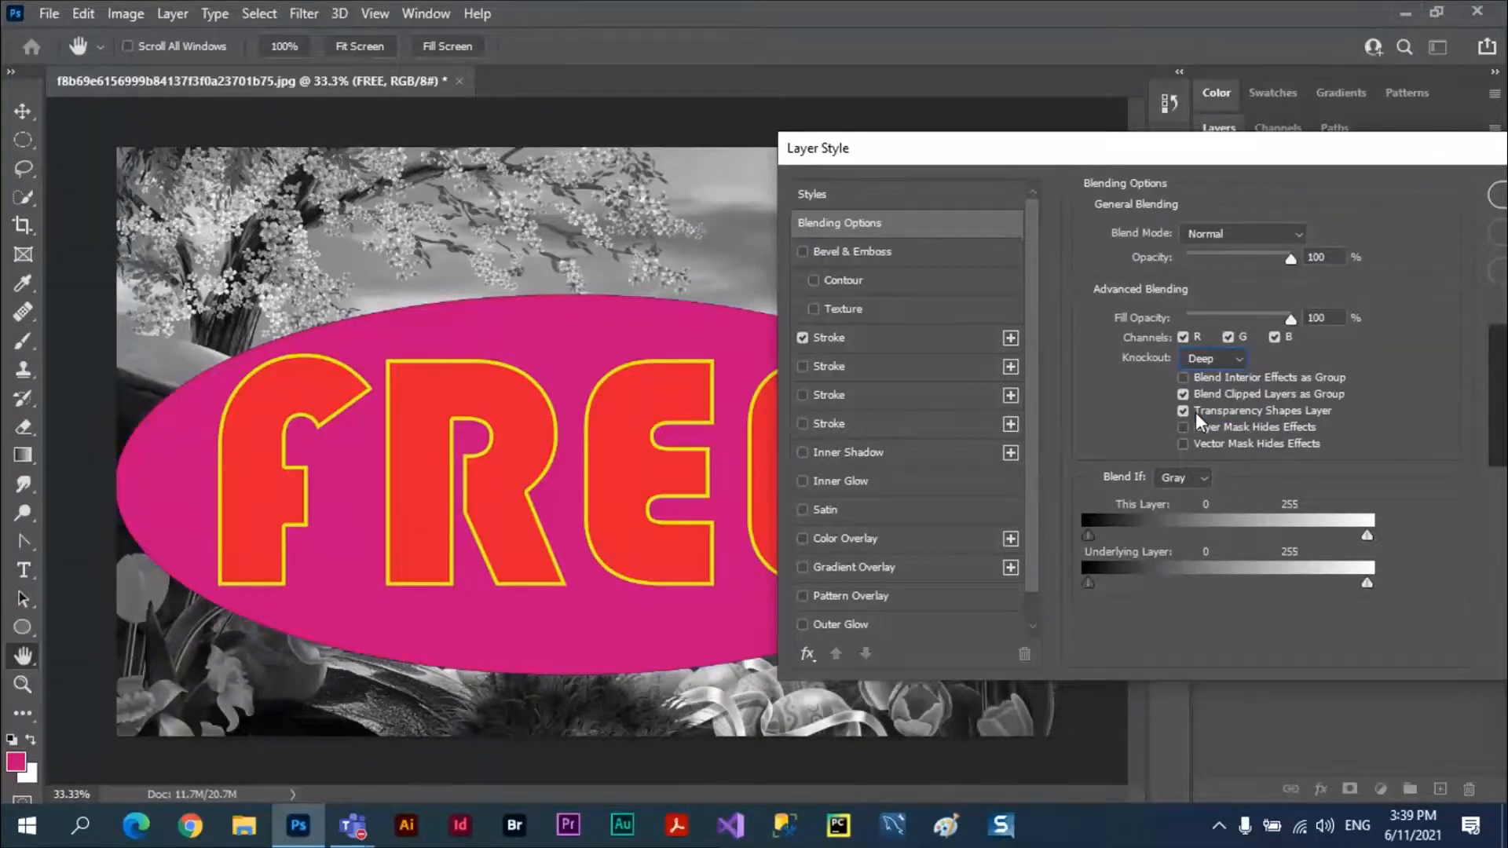
drag(1174, 162, 1210, 207)
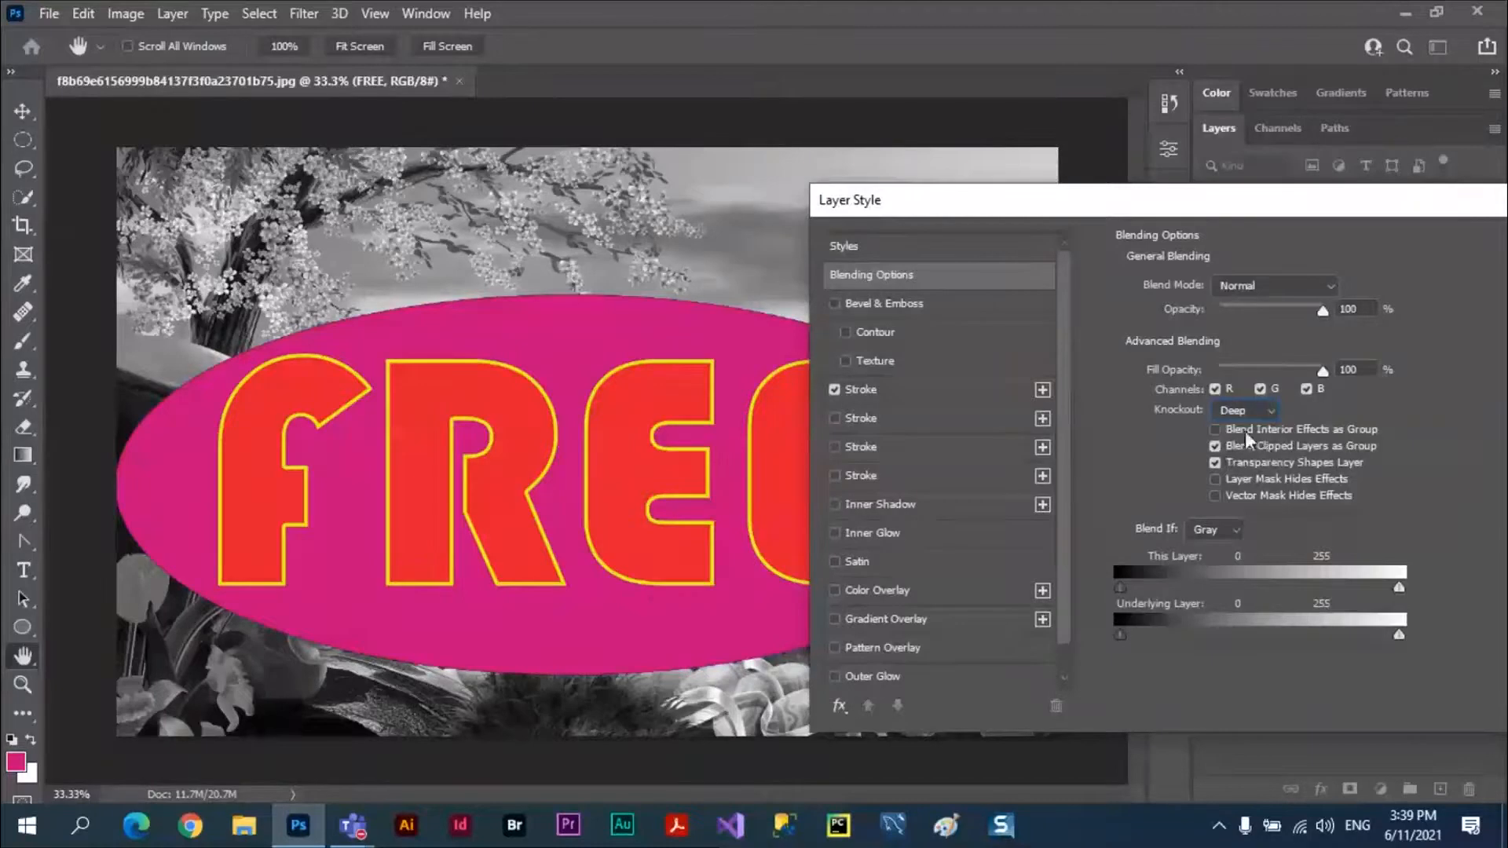
click(1280, 415)
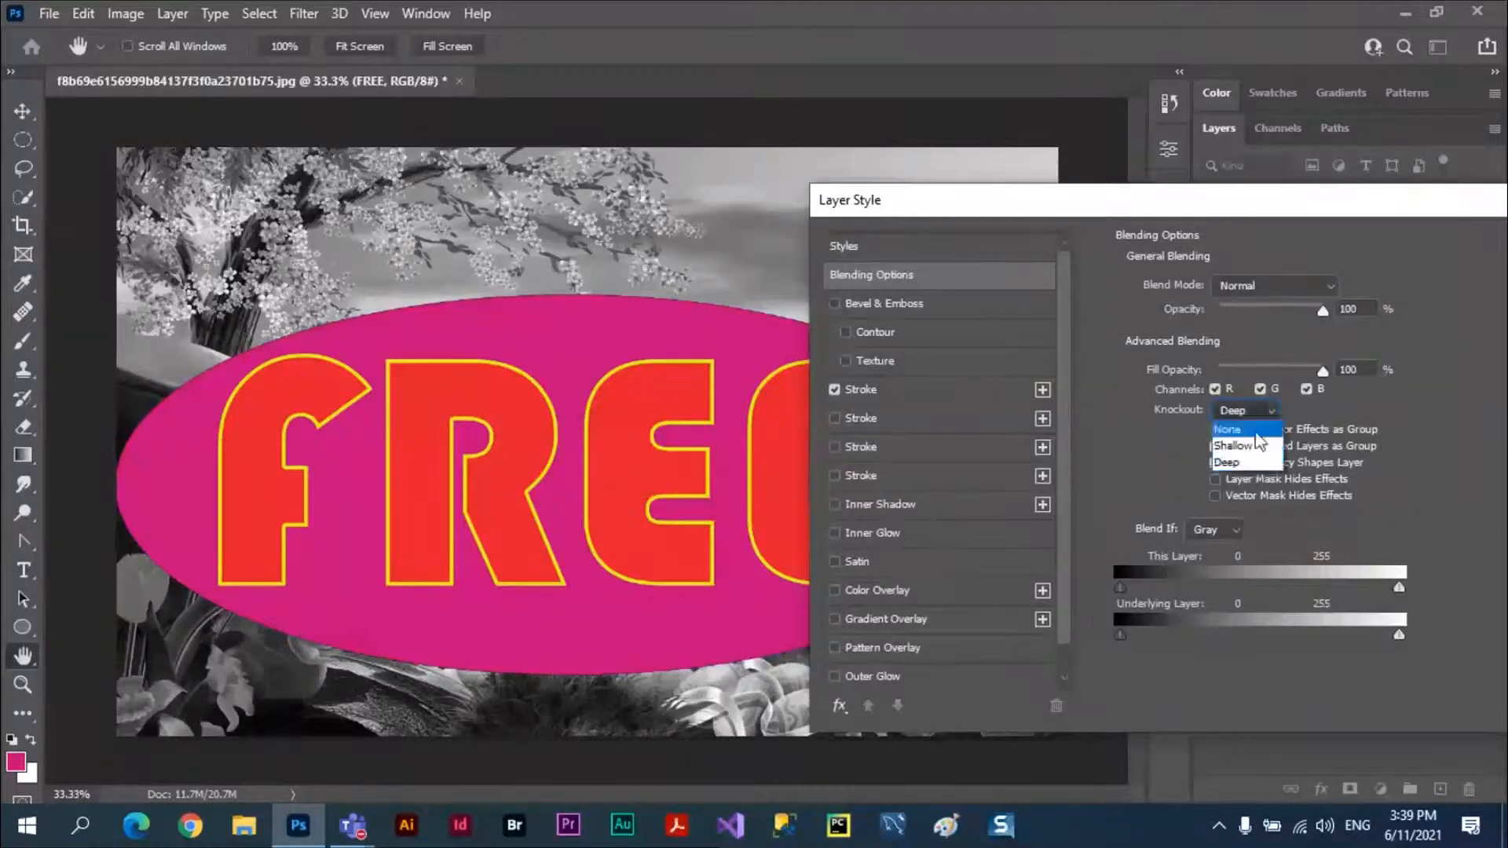
click(1284, 404)
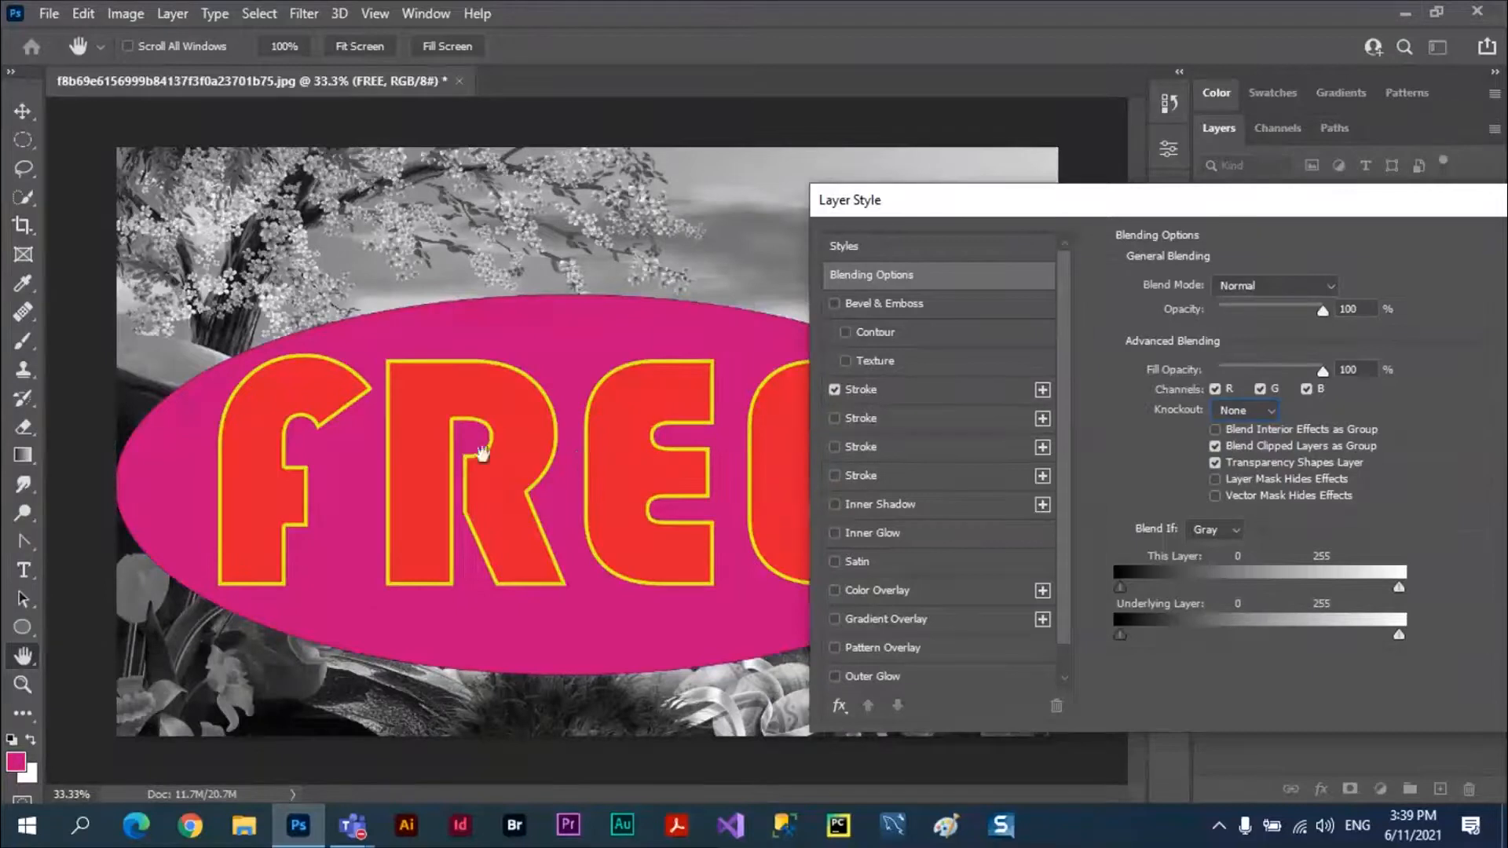
drag(1294, 207, 1302, 394)
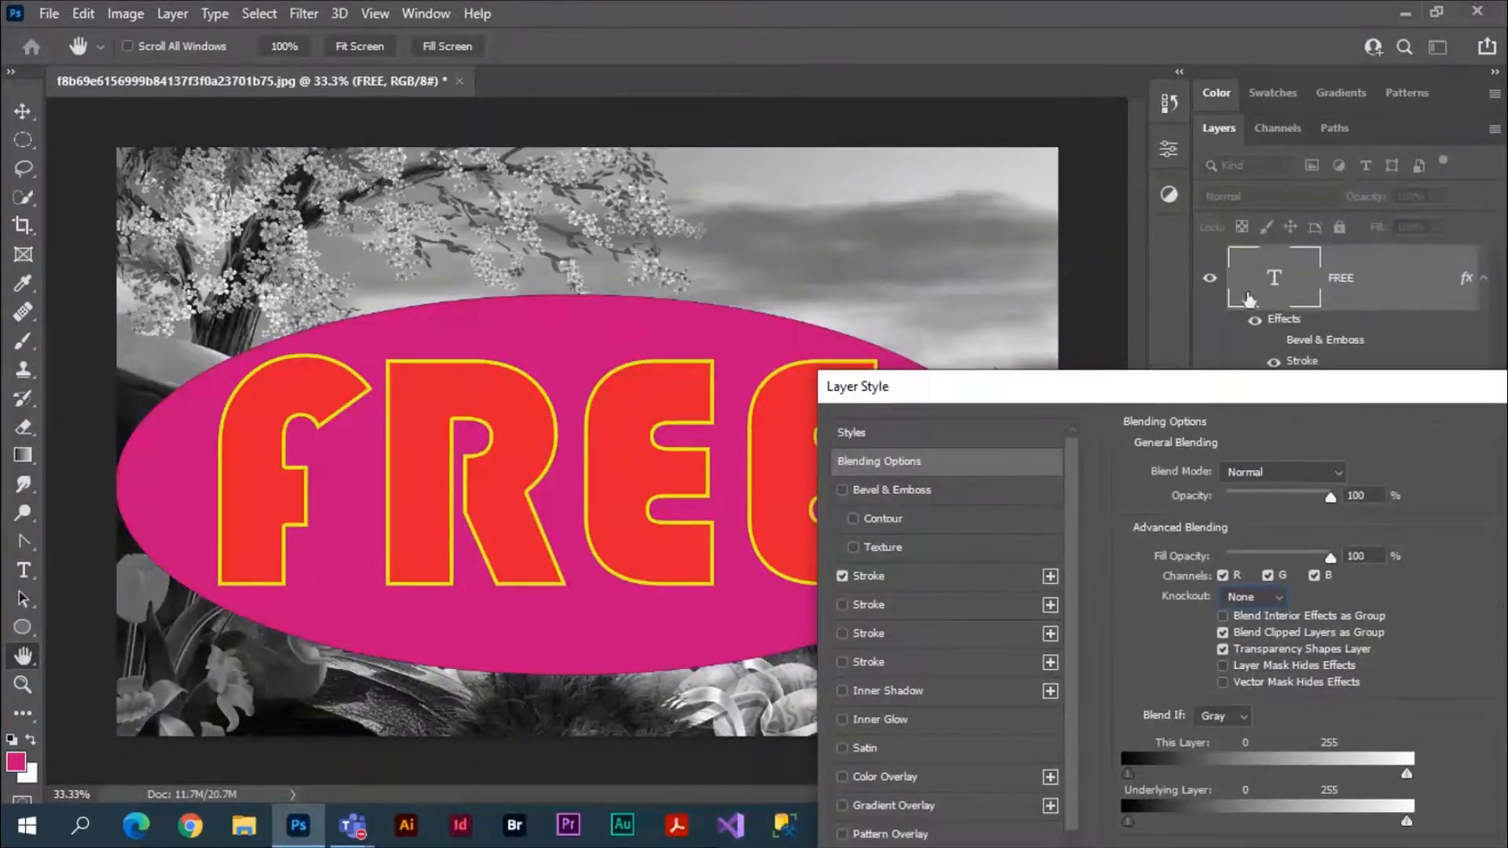
Try a fill opacity of 0% on the FREE layer with Bevel & Emboss enabled and Stroke disabled.
drag(1062, 390, 1075, 337)
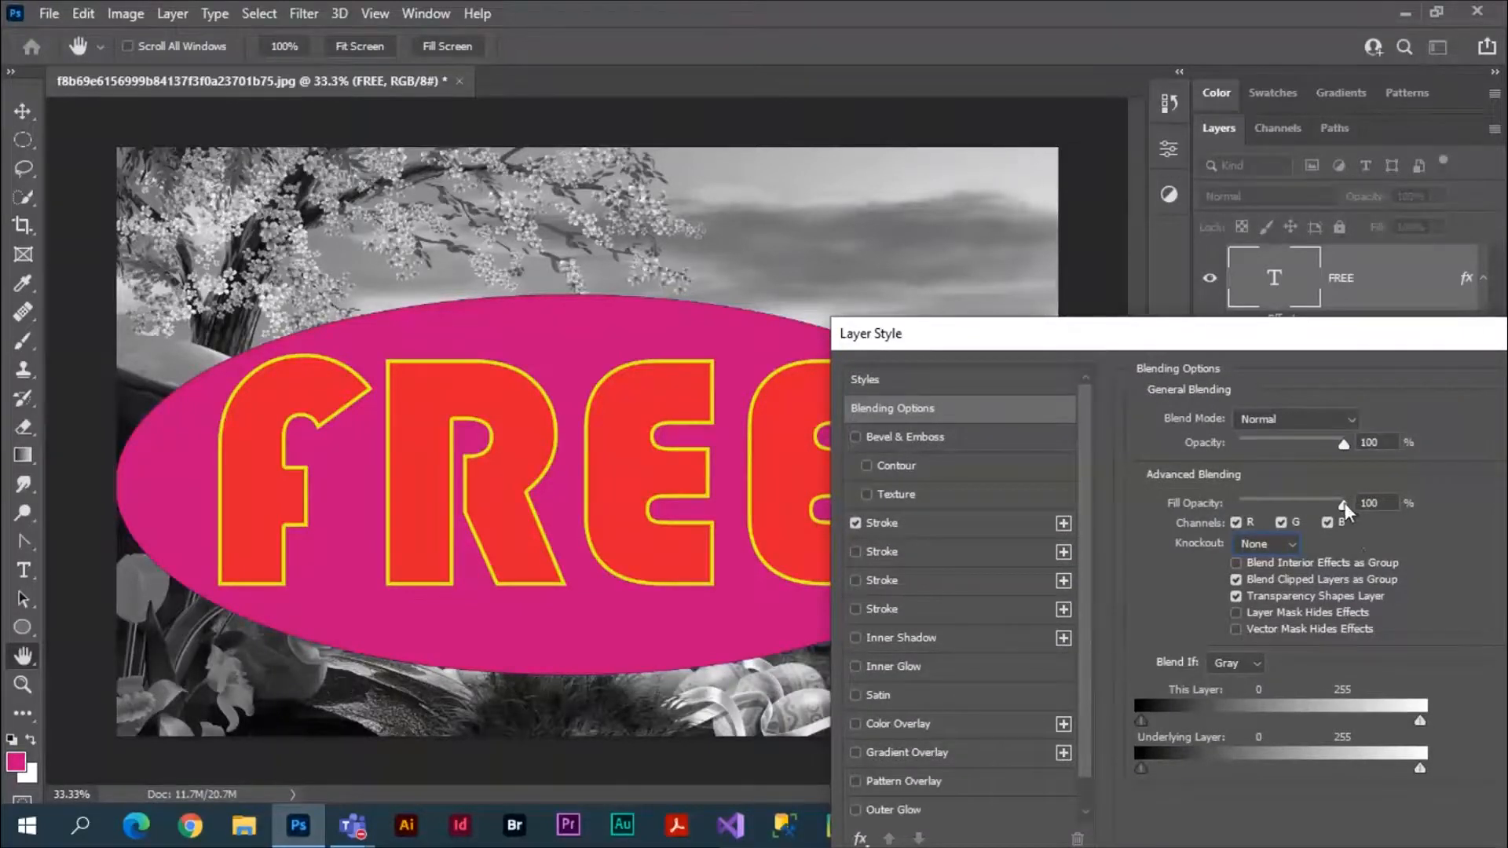
drag(1343, 504, 1195, 502)
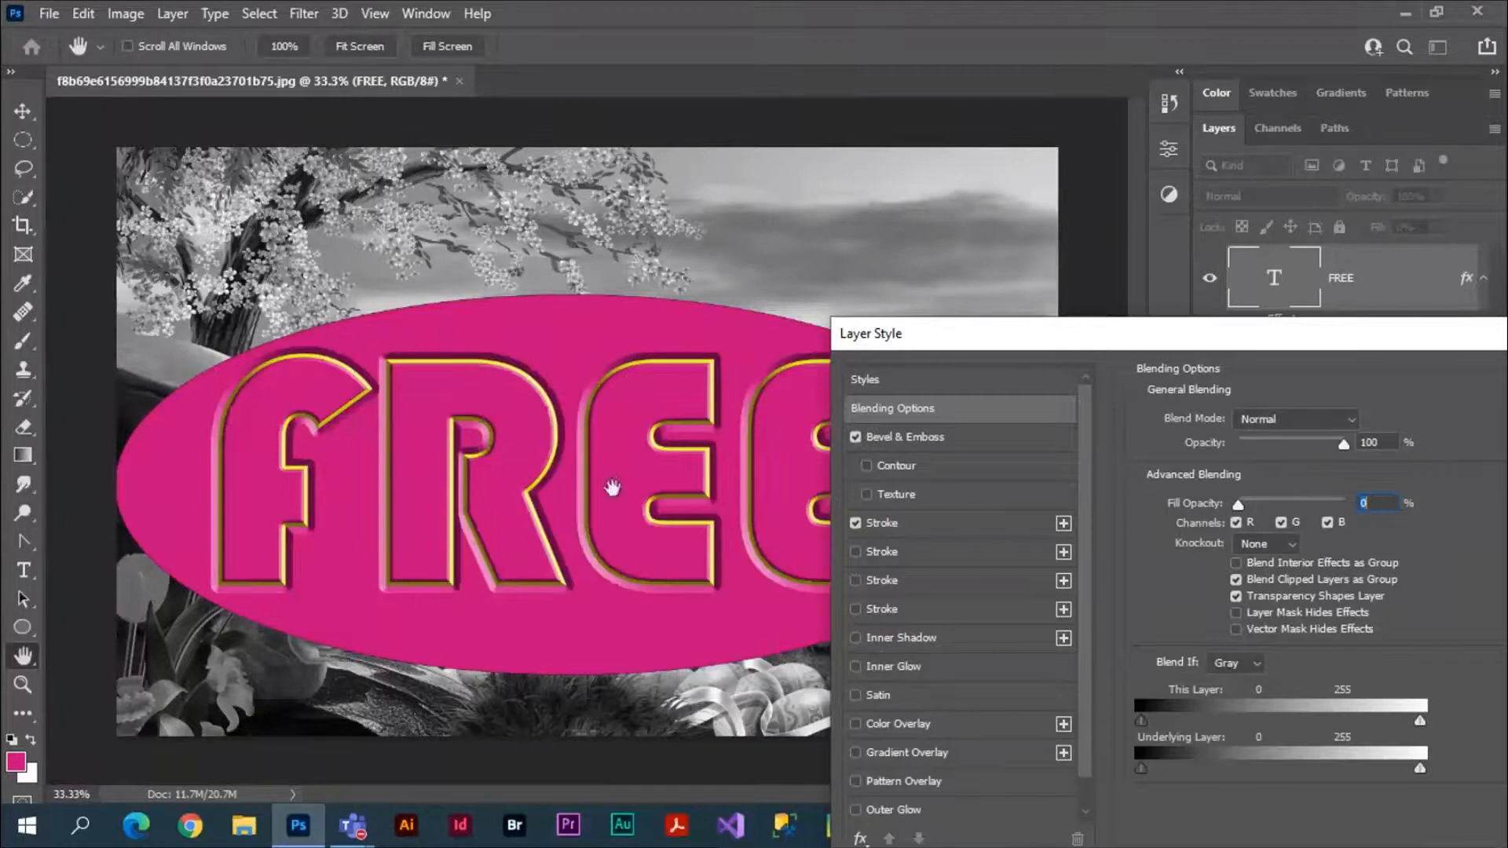
click(855, 522)
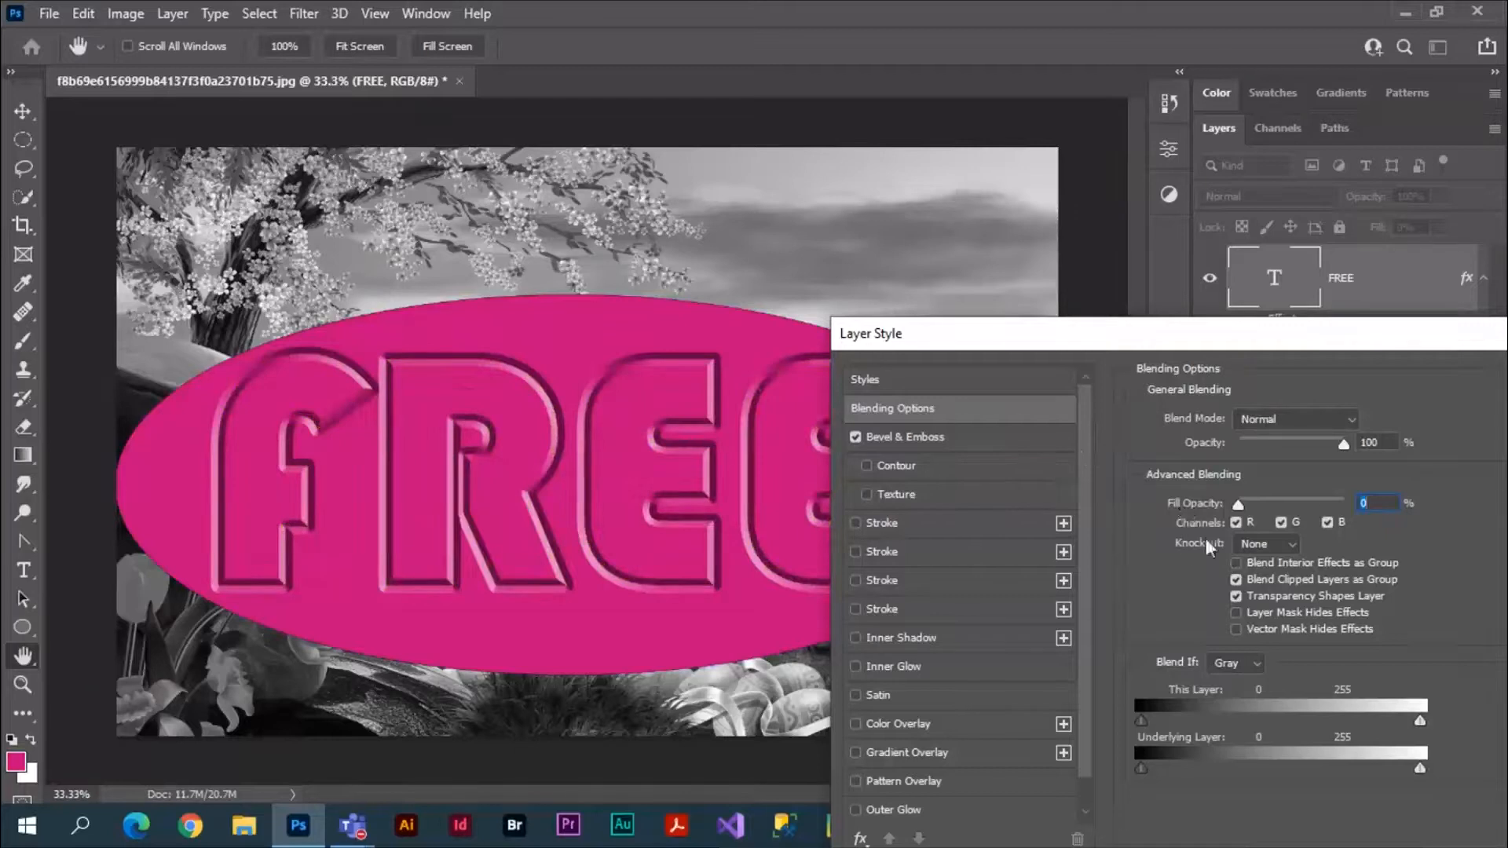
Try the Deep knockout on the beveled FREE text, inspect the whole canvas, and discard all the layer style changes.
click(1285, 540)
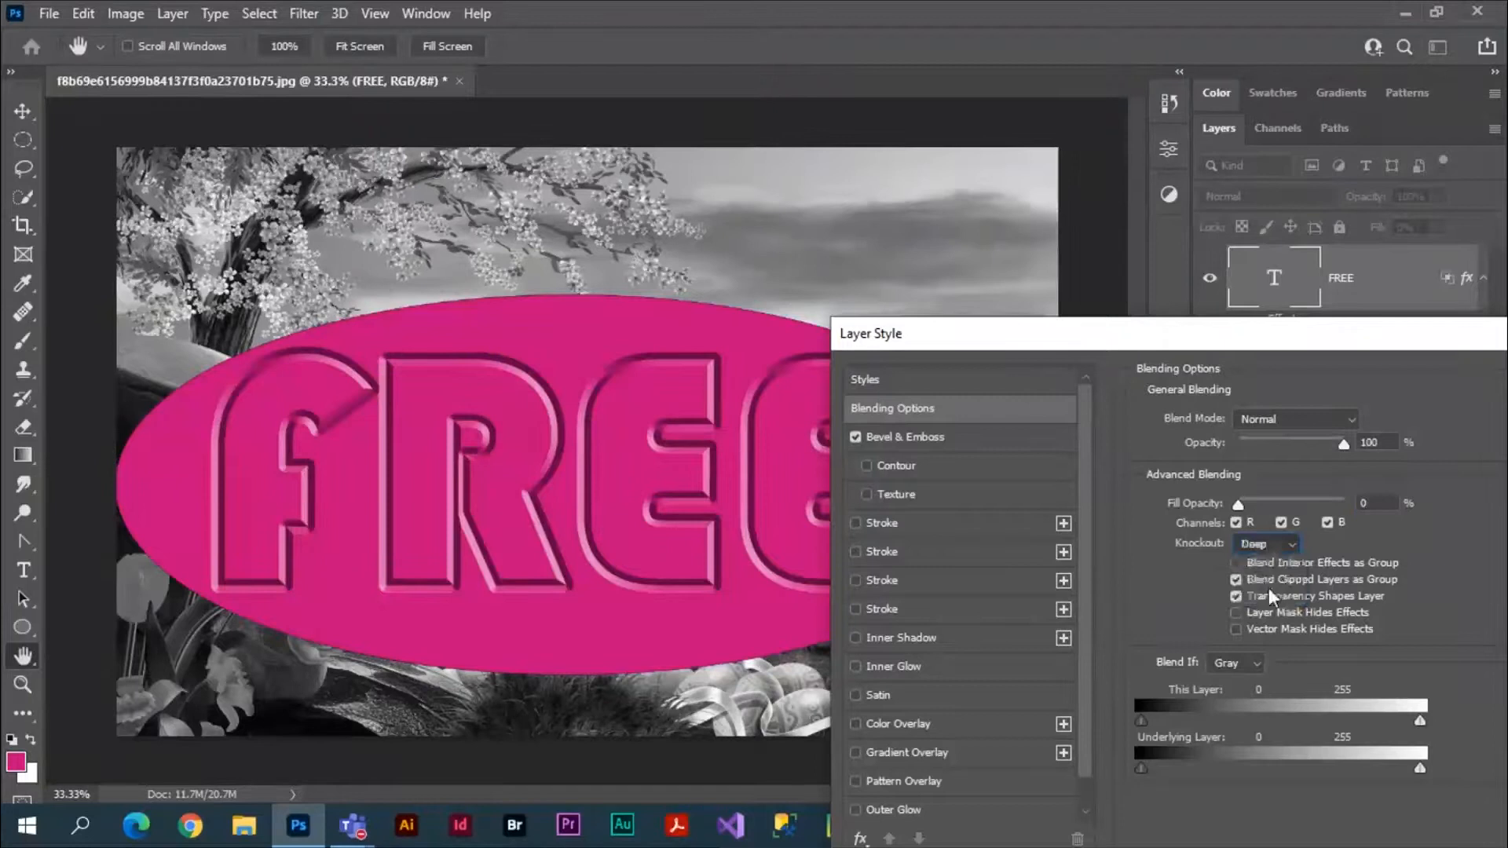
click(1269, 587)
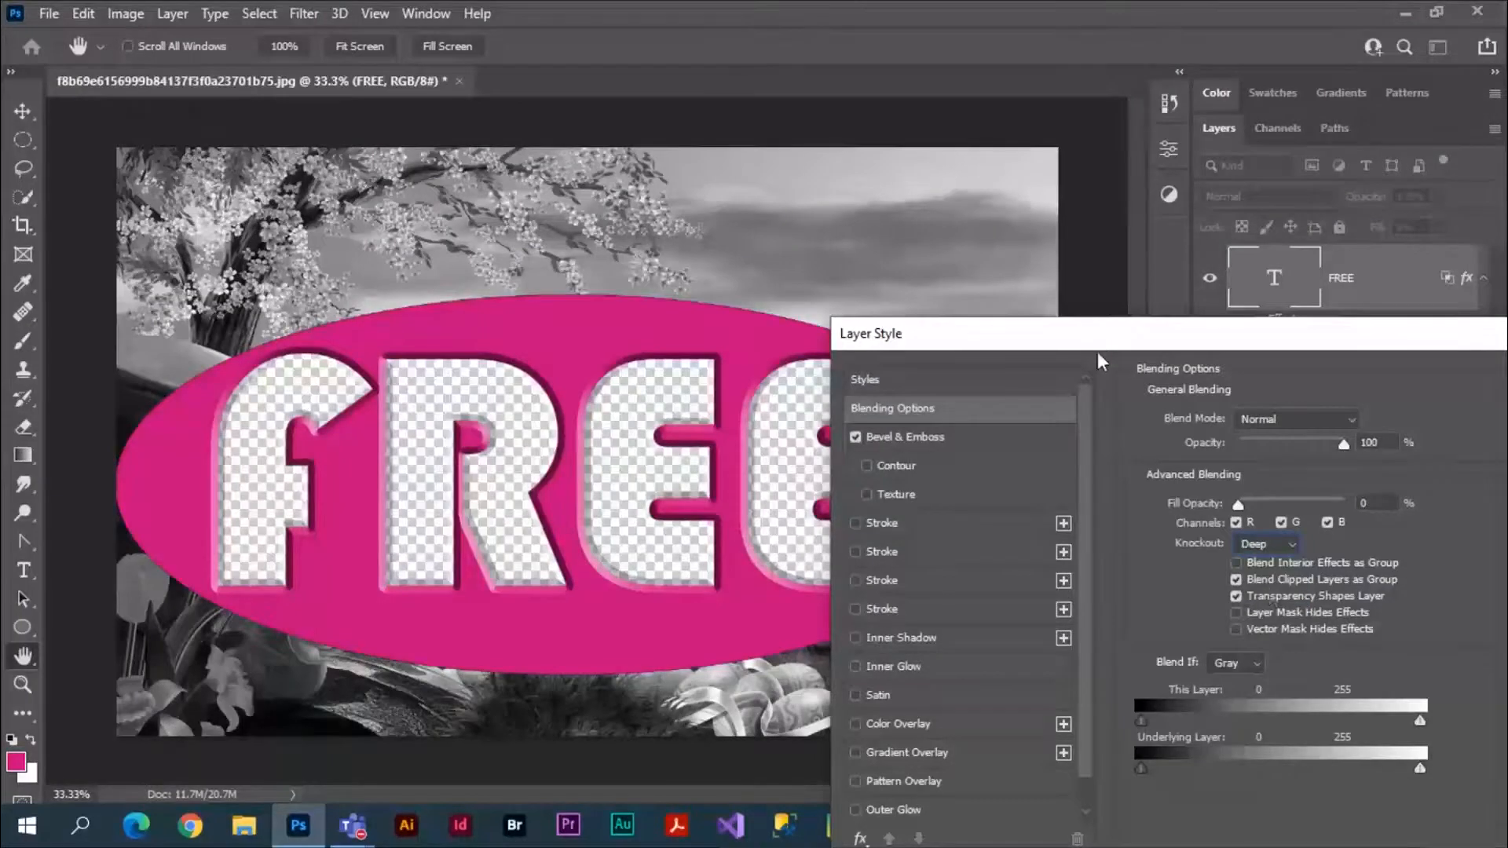
drag(1096, 351, 1094, 659)
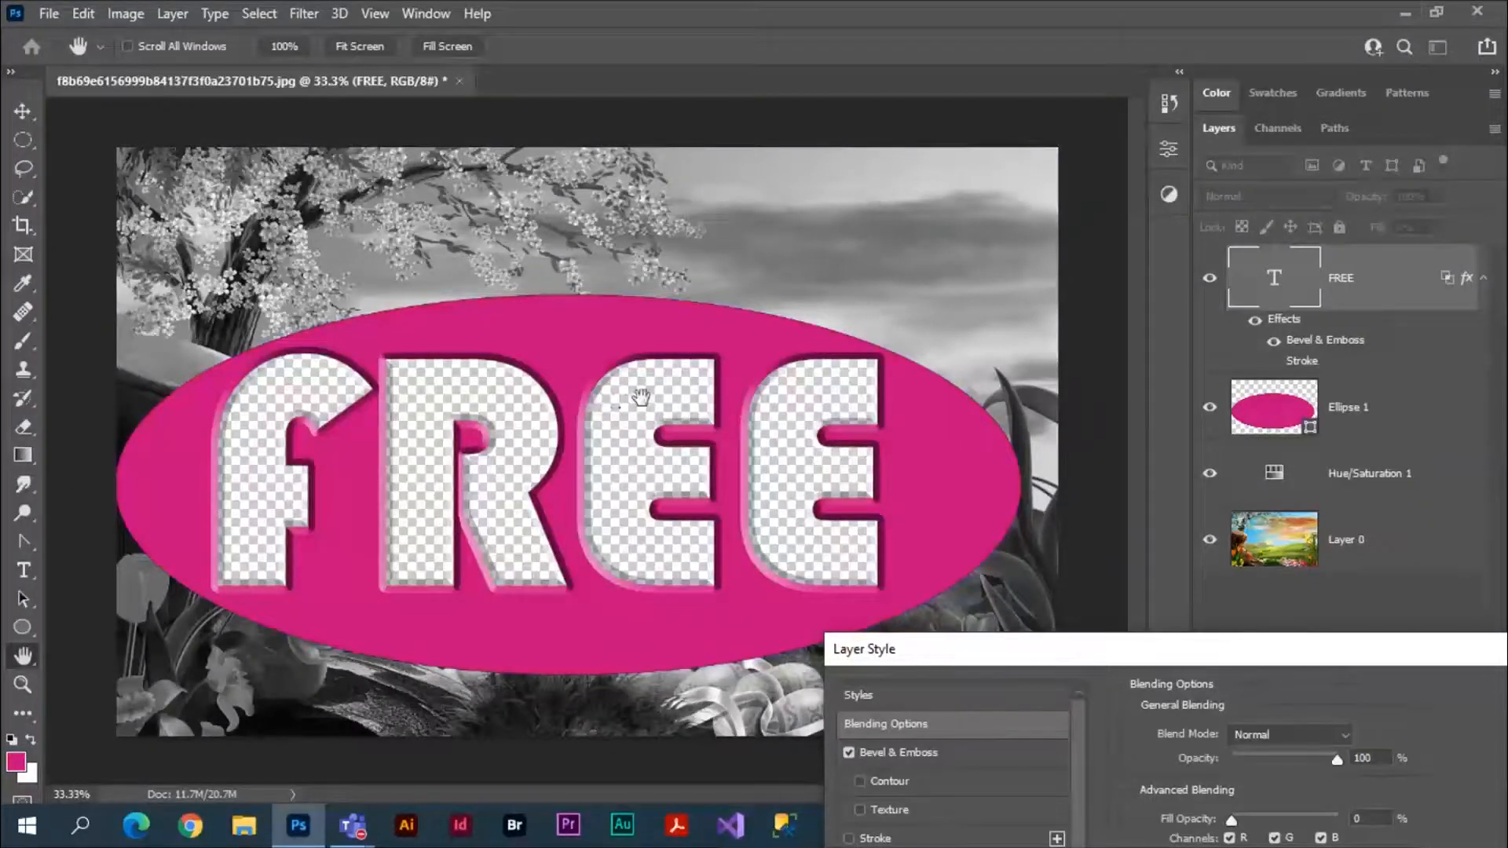
drag(1257, 649, 491, 350)
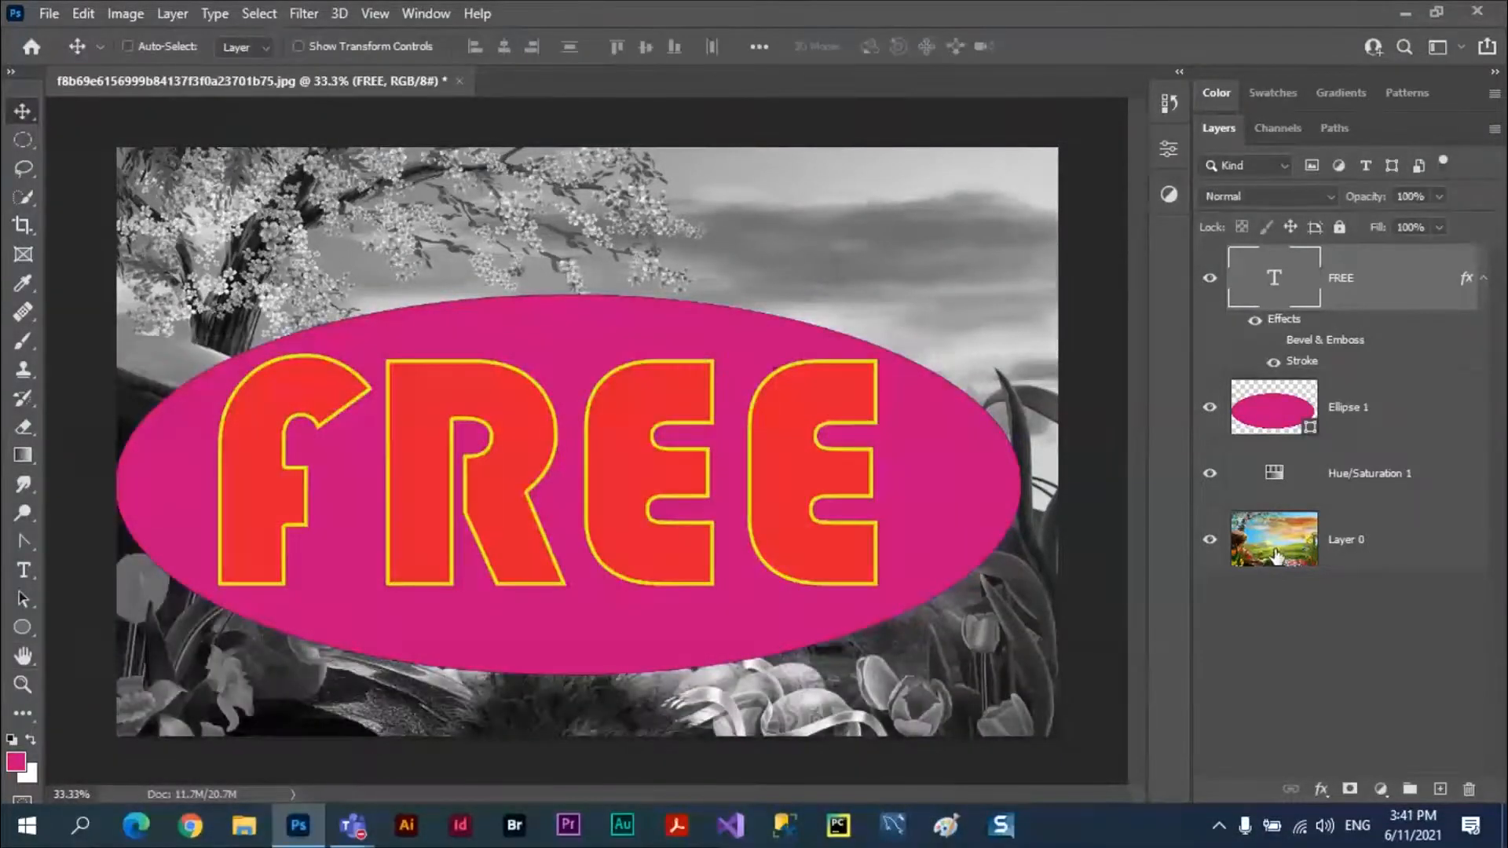
Convert Layer 0, the landscape image, into the document's Background layer.
click(1274, 553)
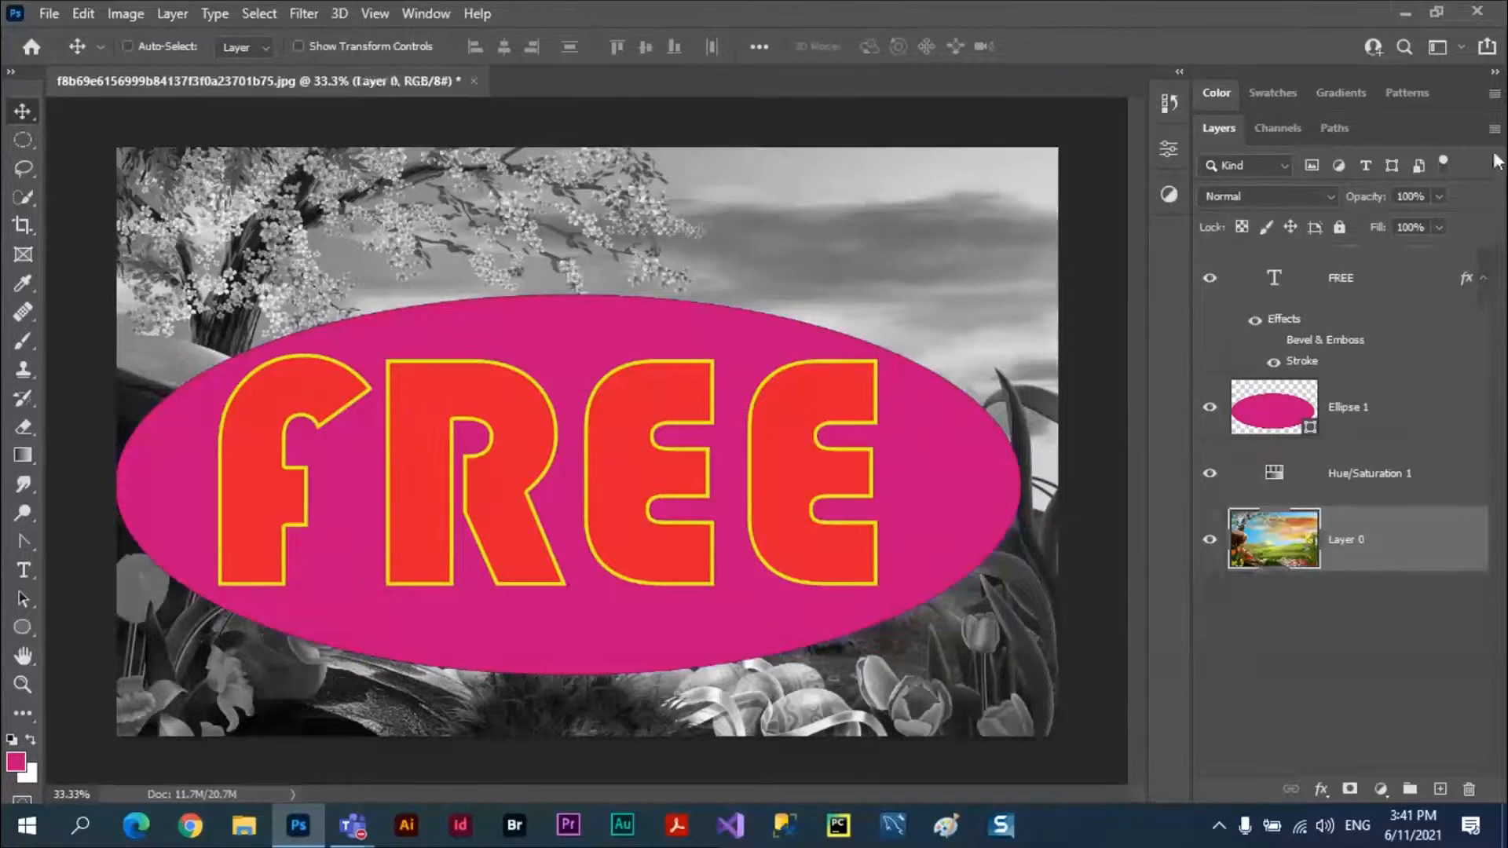
click(1495, 130)
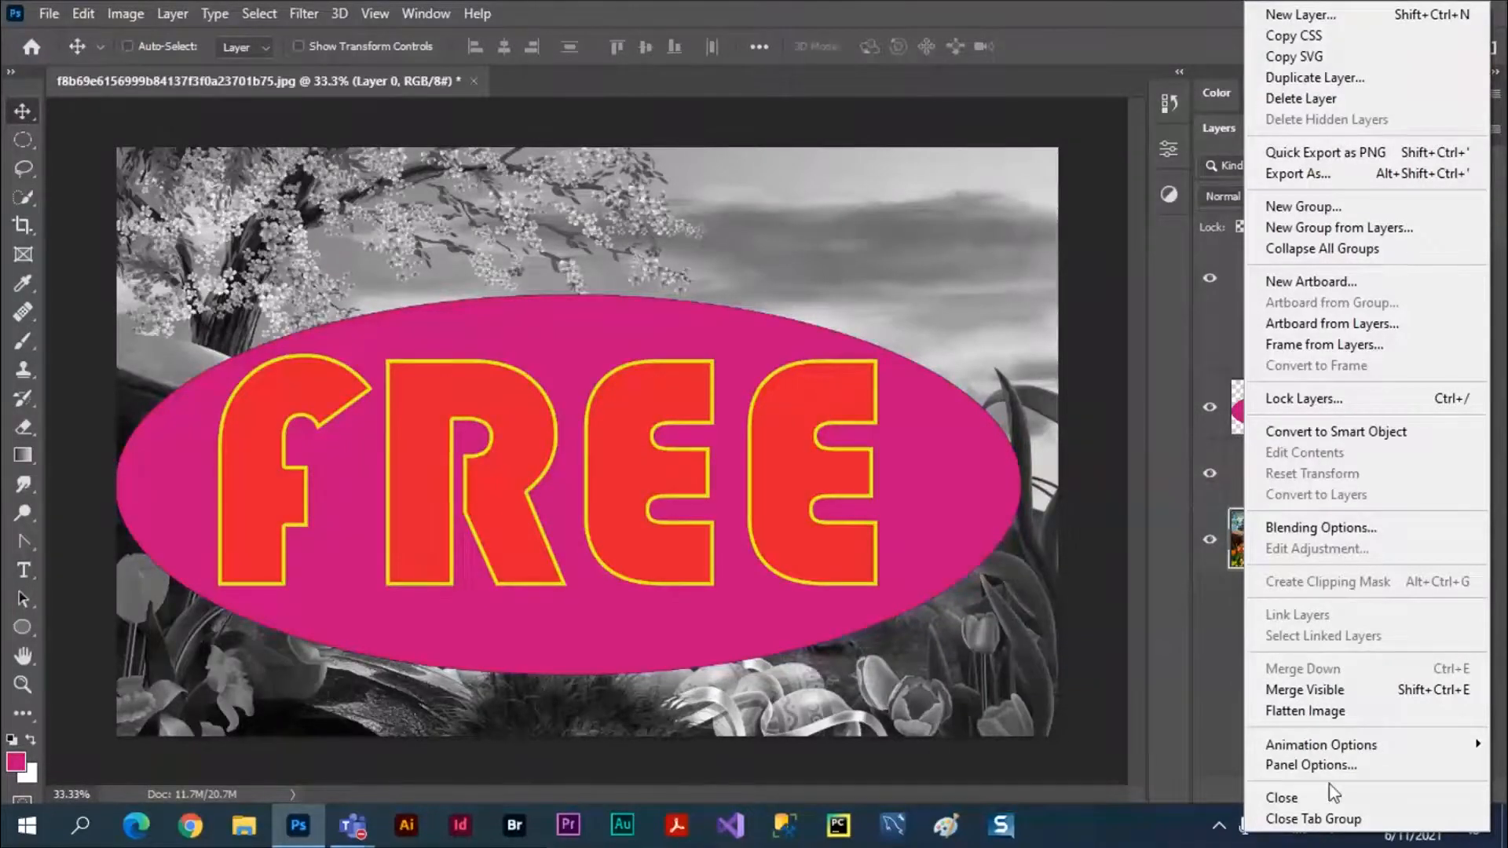
click(173, 13)
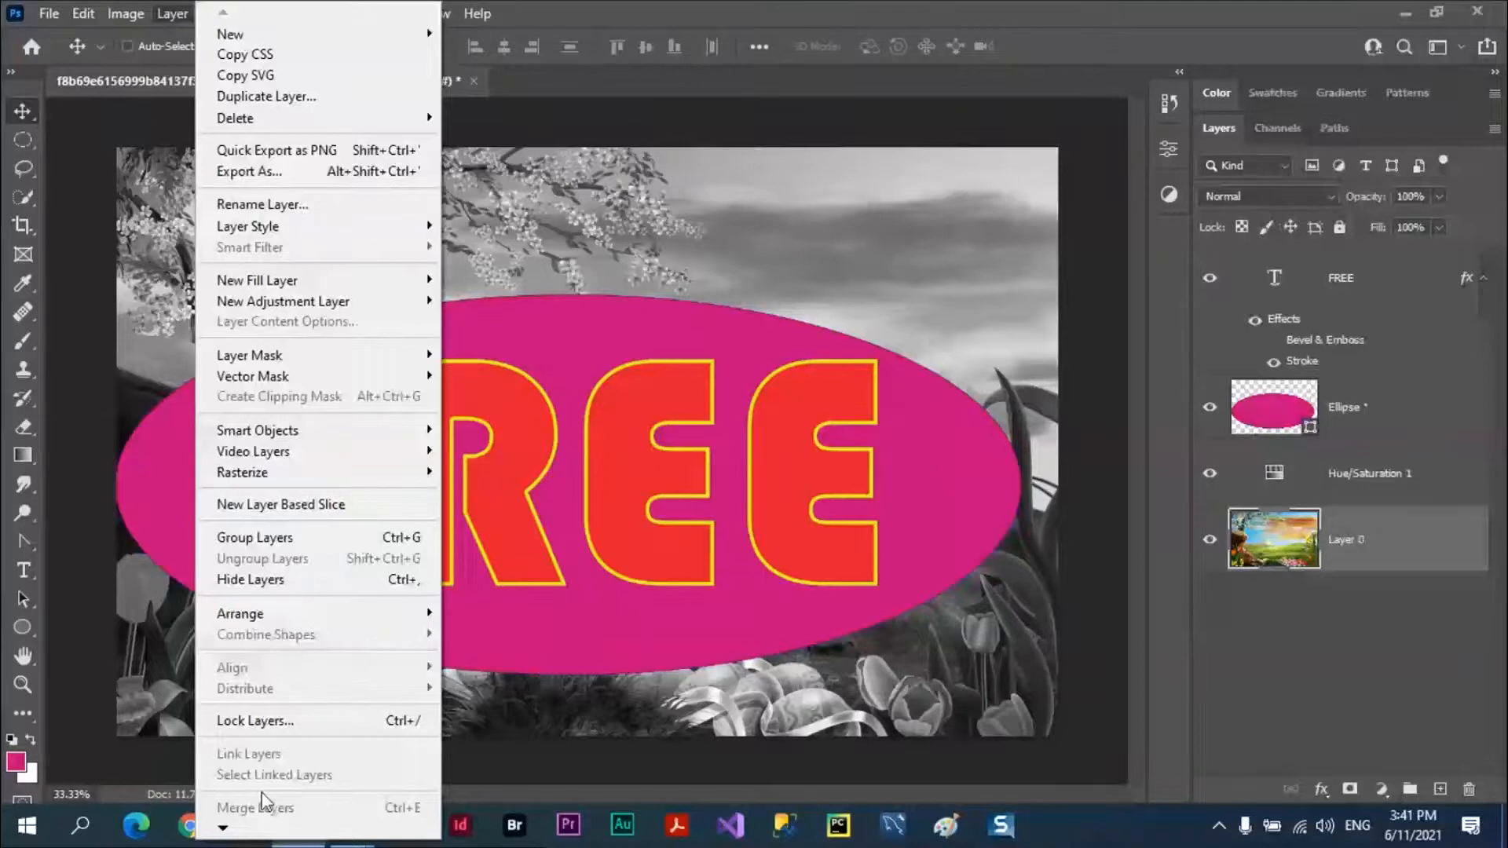
mouse_move(275, 36)
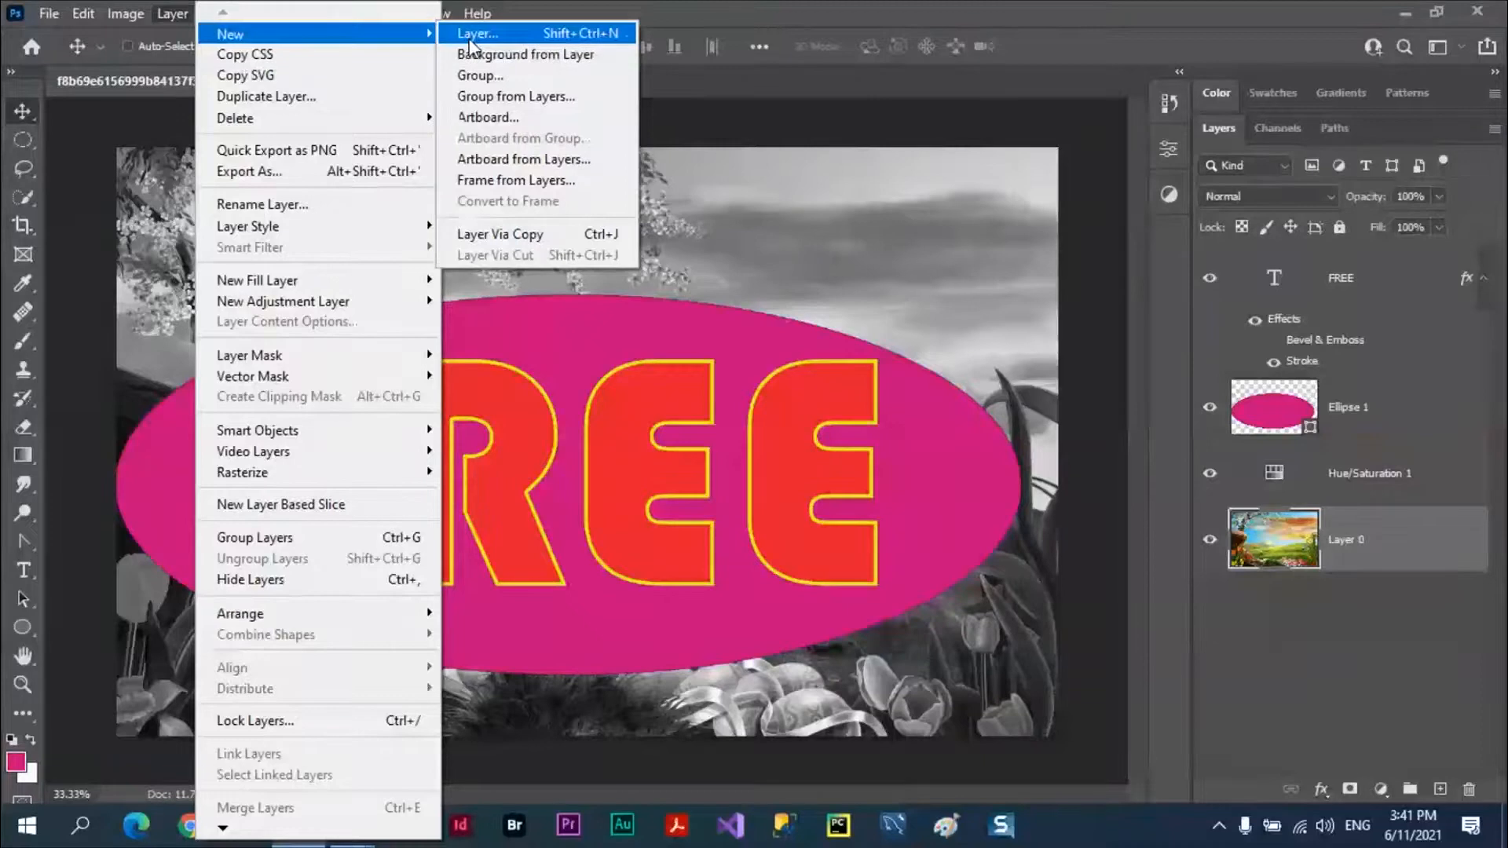
click(496, 55)
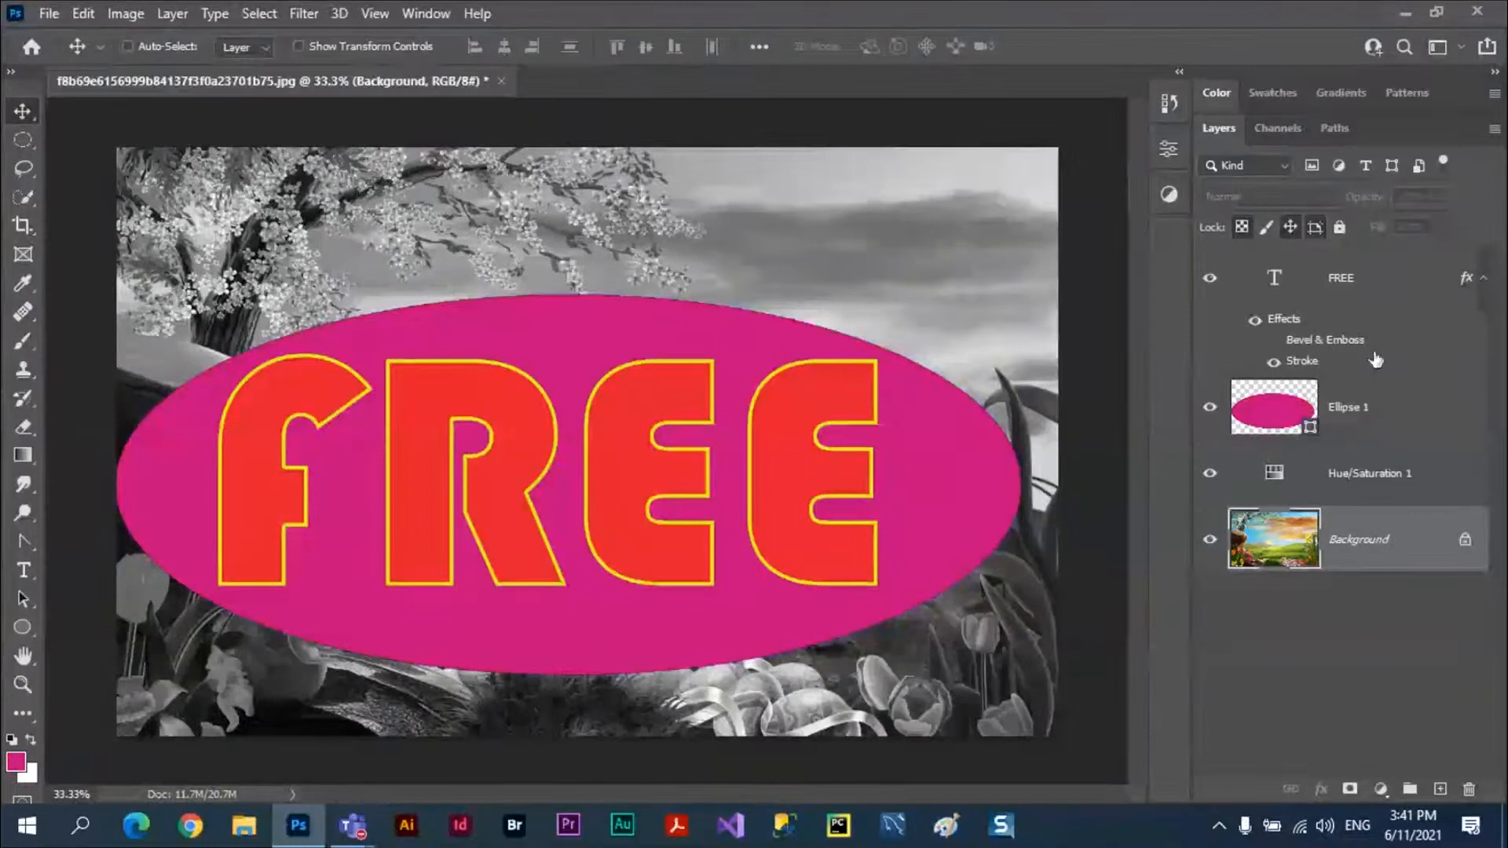
Set the FREE text layer's fill opacity to 0% in its blending options, keeping the Stroke effect.
click(1366, 289)
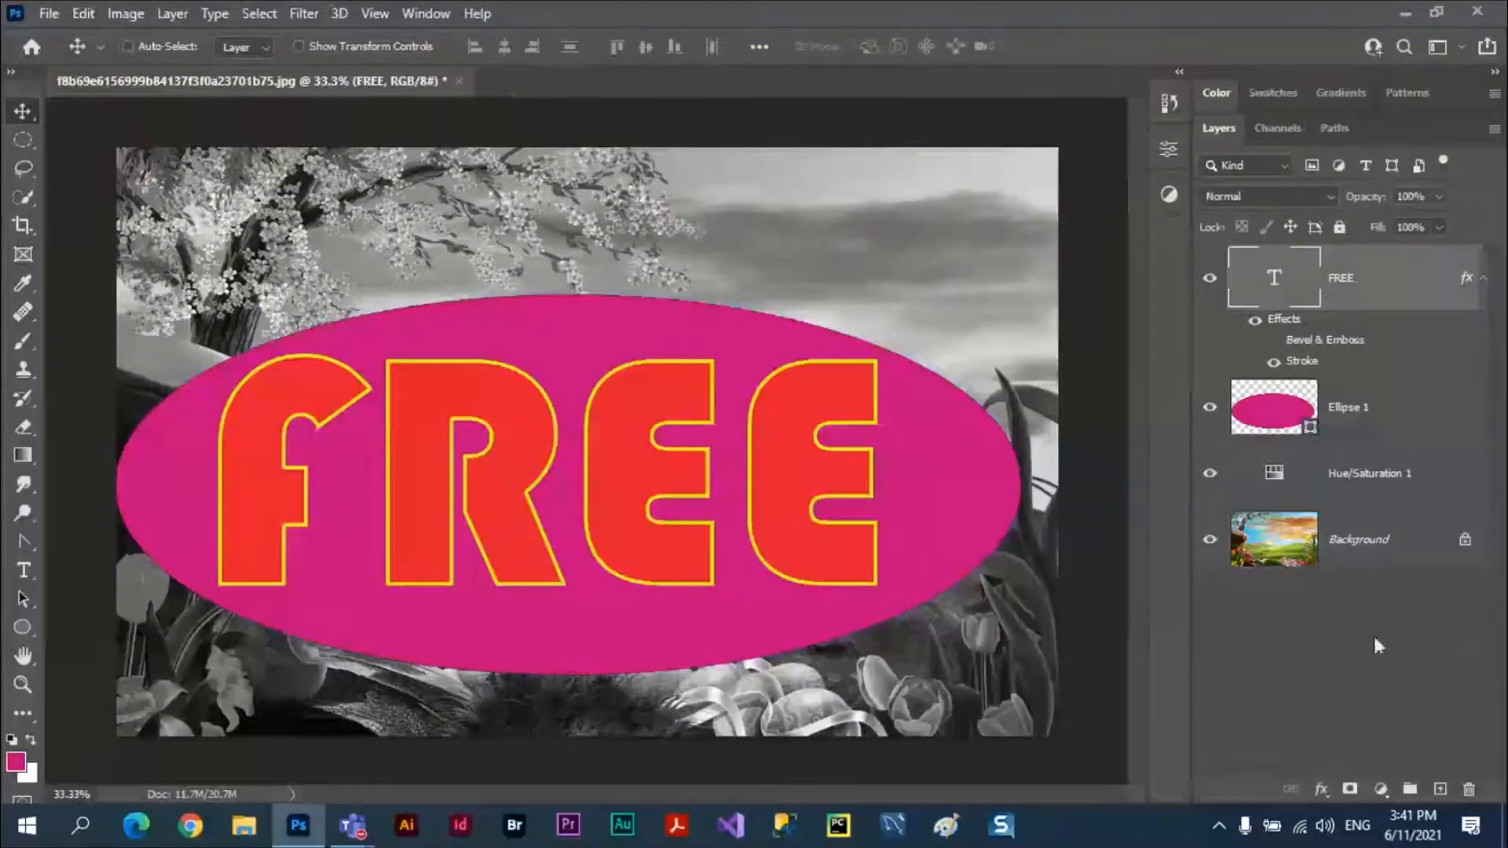
click(1327, 798)
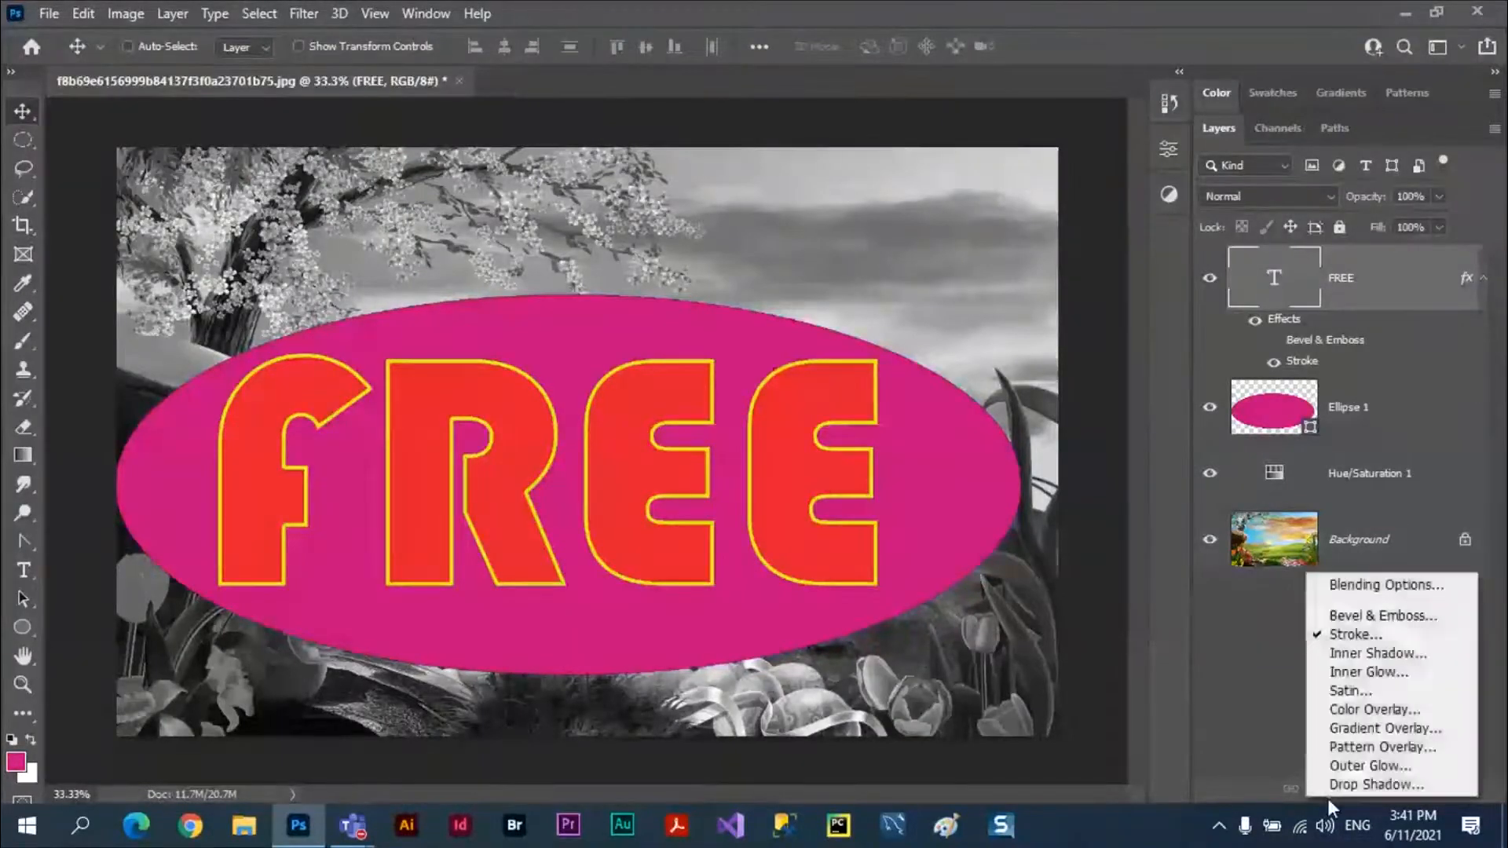
click(1370, 582)
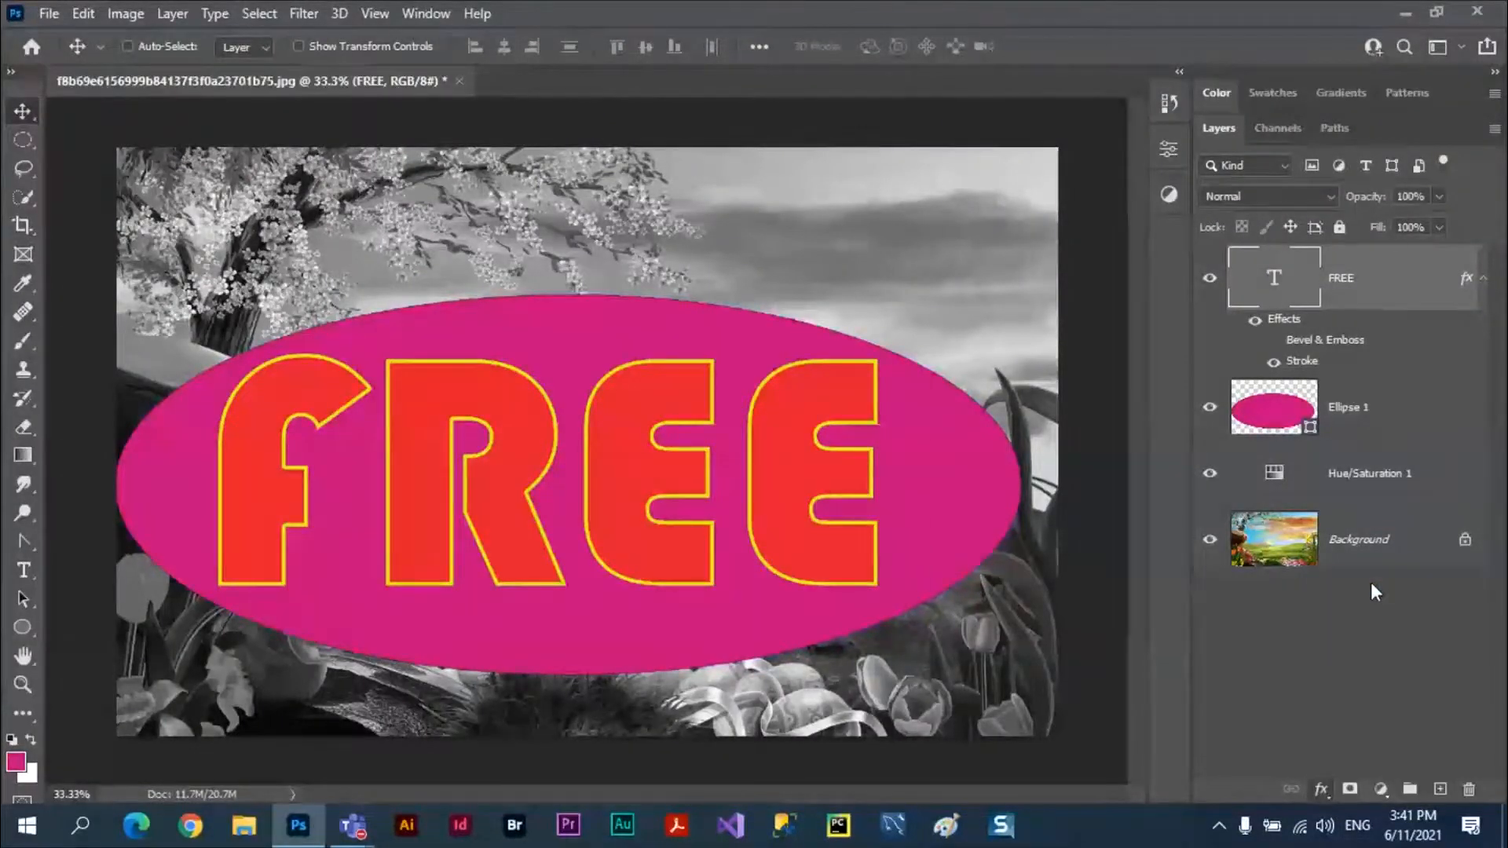
drag(569, 274, 1289, 432)
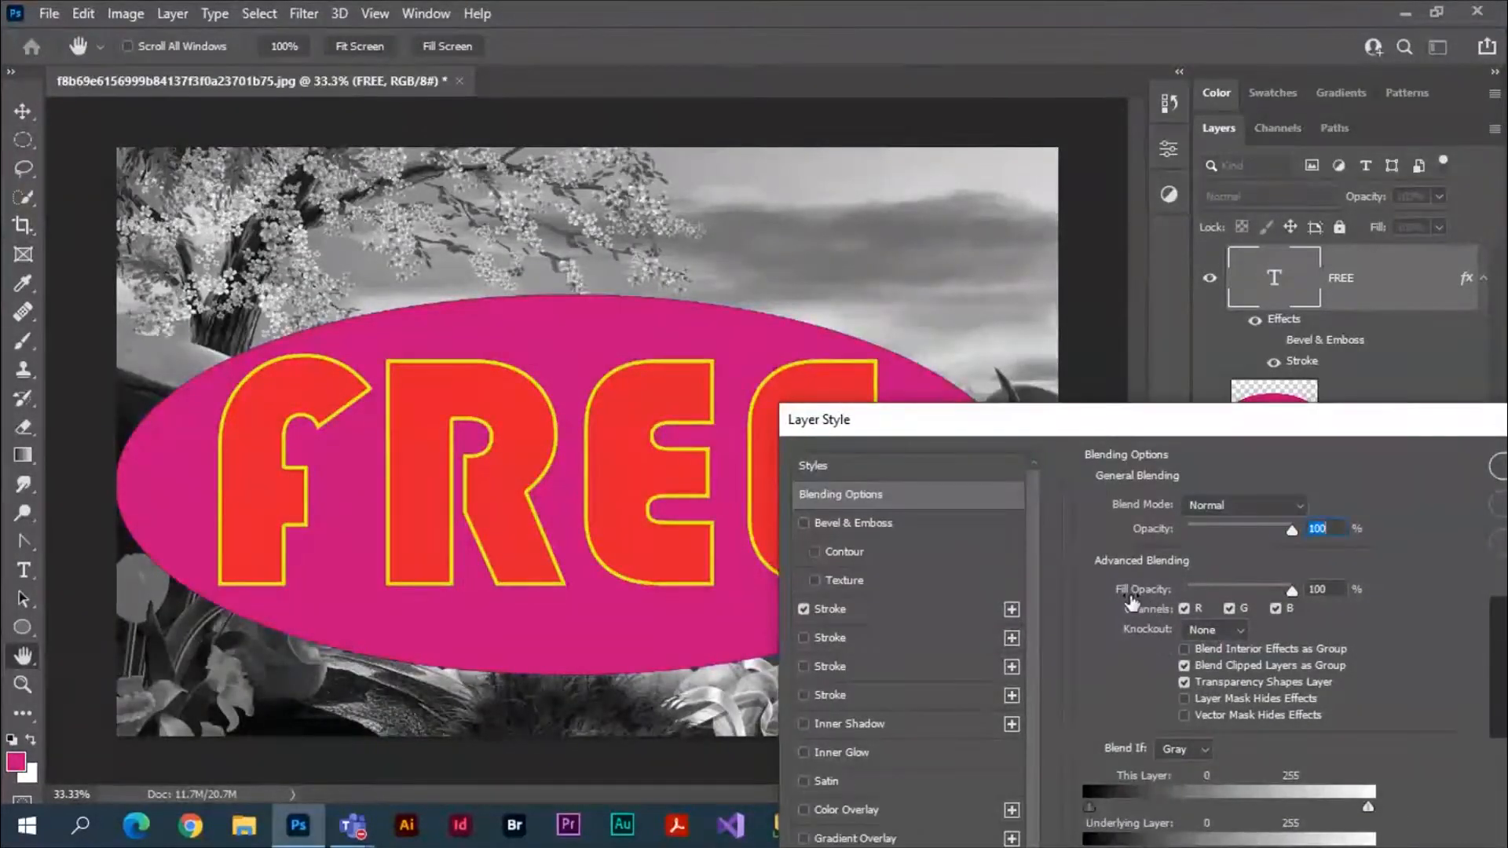
drag(1292, 592, 1157, 590)
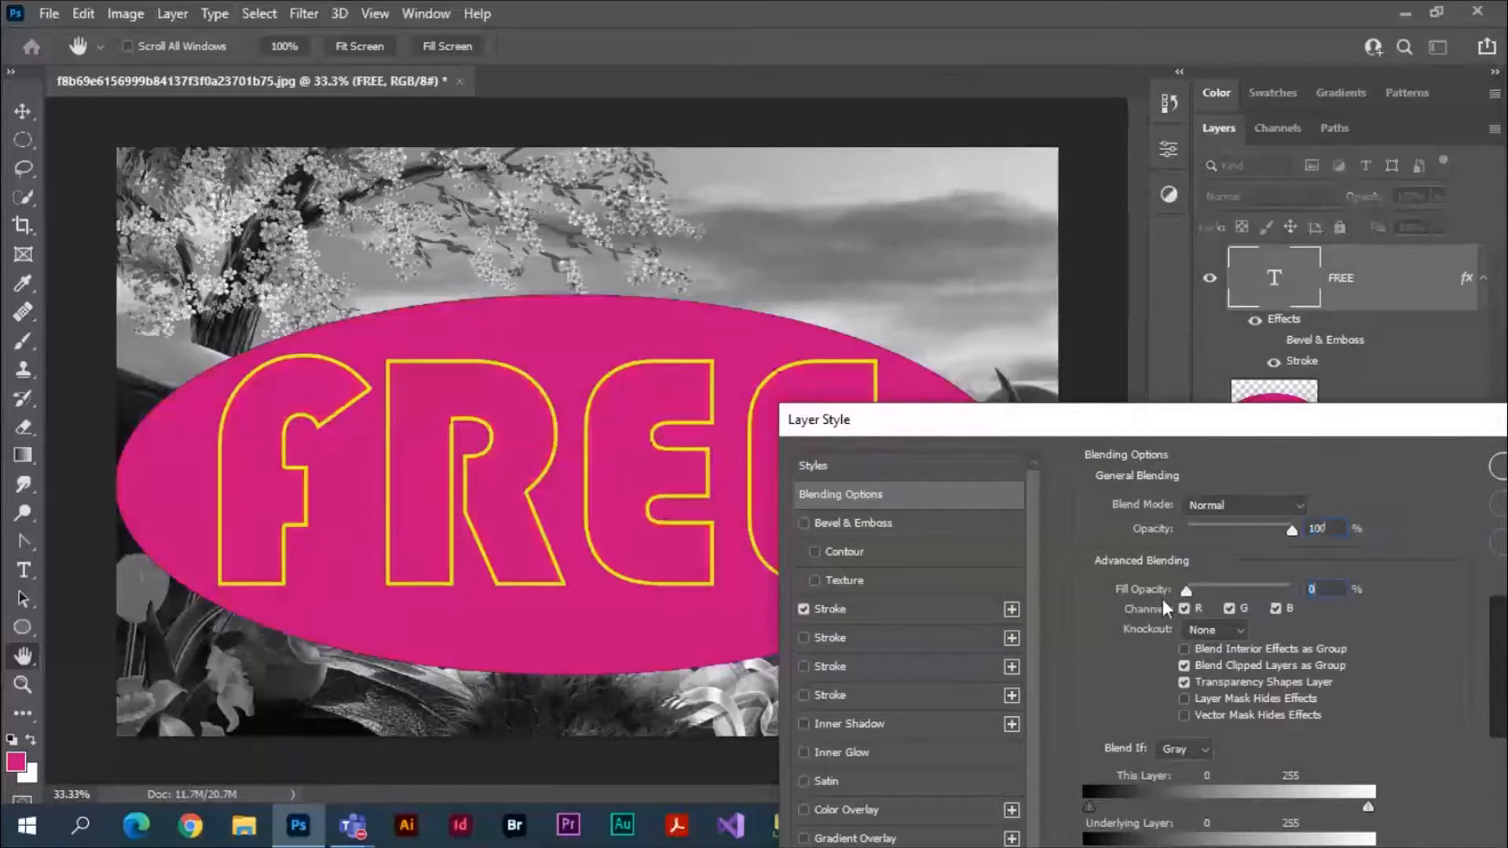
Set the FREE layer's knockout to Deep and apply the layer style.
drag(1206, 428, 1325, 359)
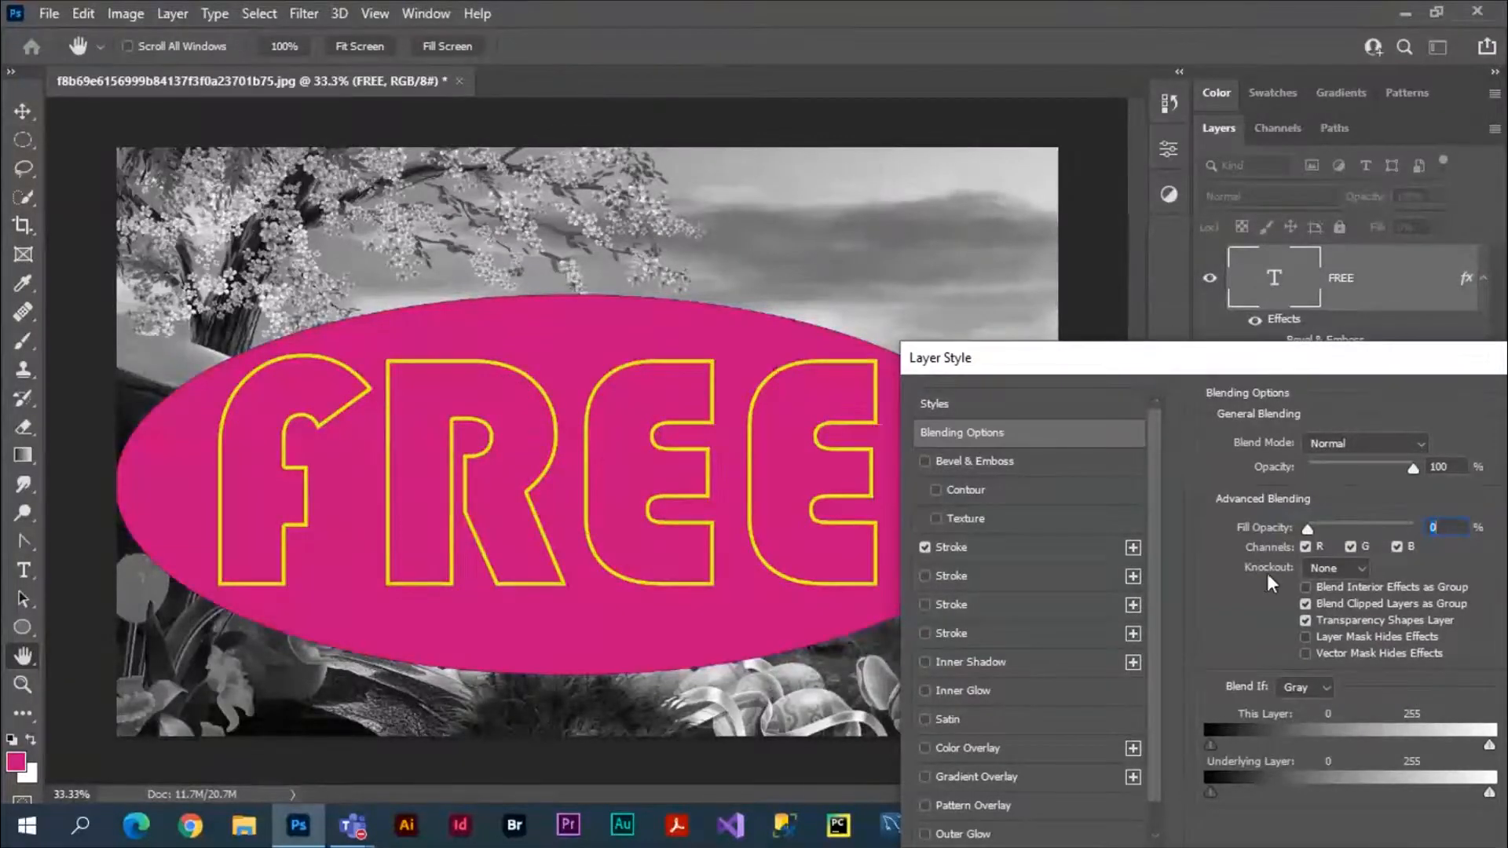
click(1362, 568)
click(1330, 624)
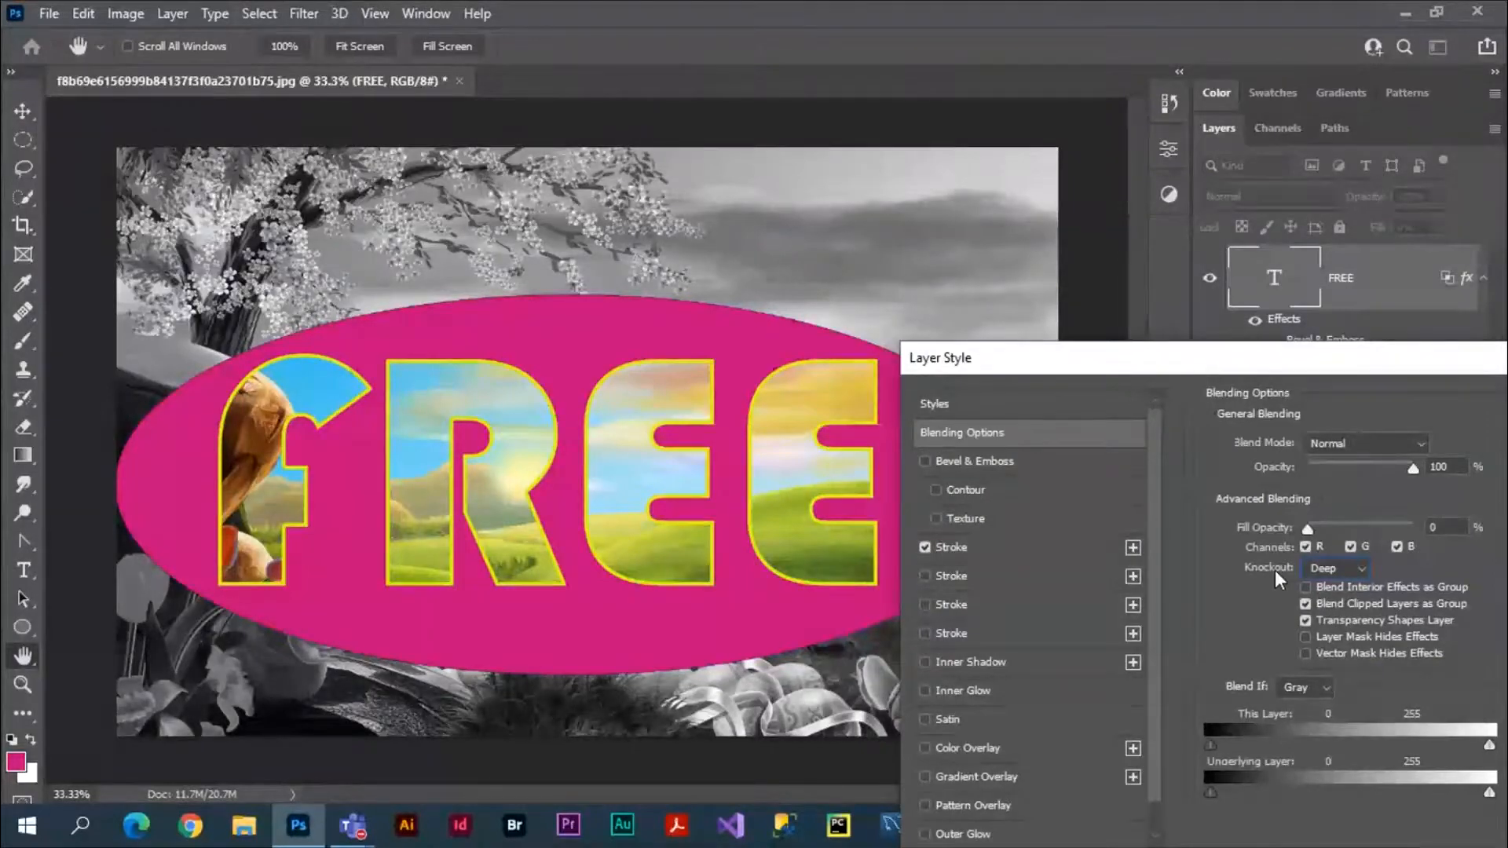
drag(1438, 358, 1323, 644)
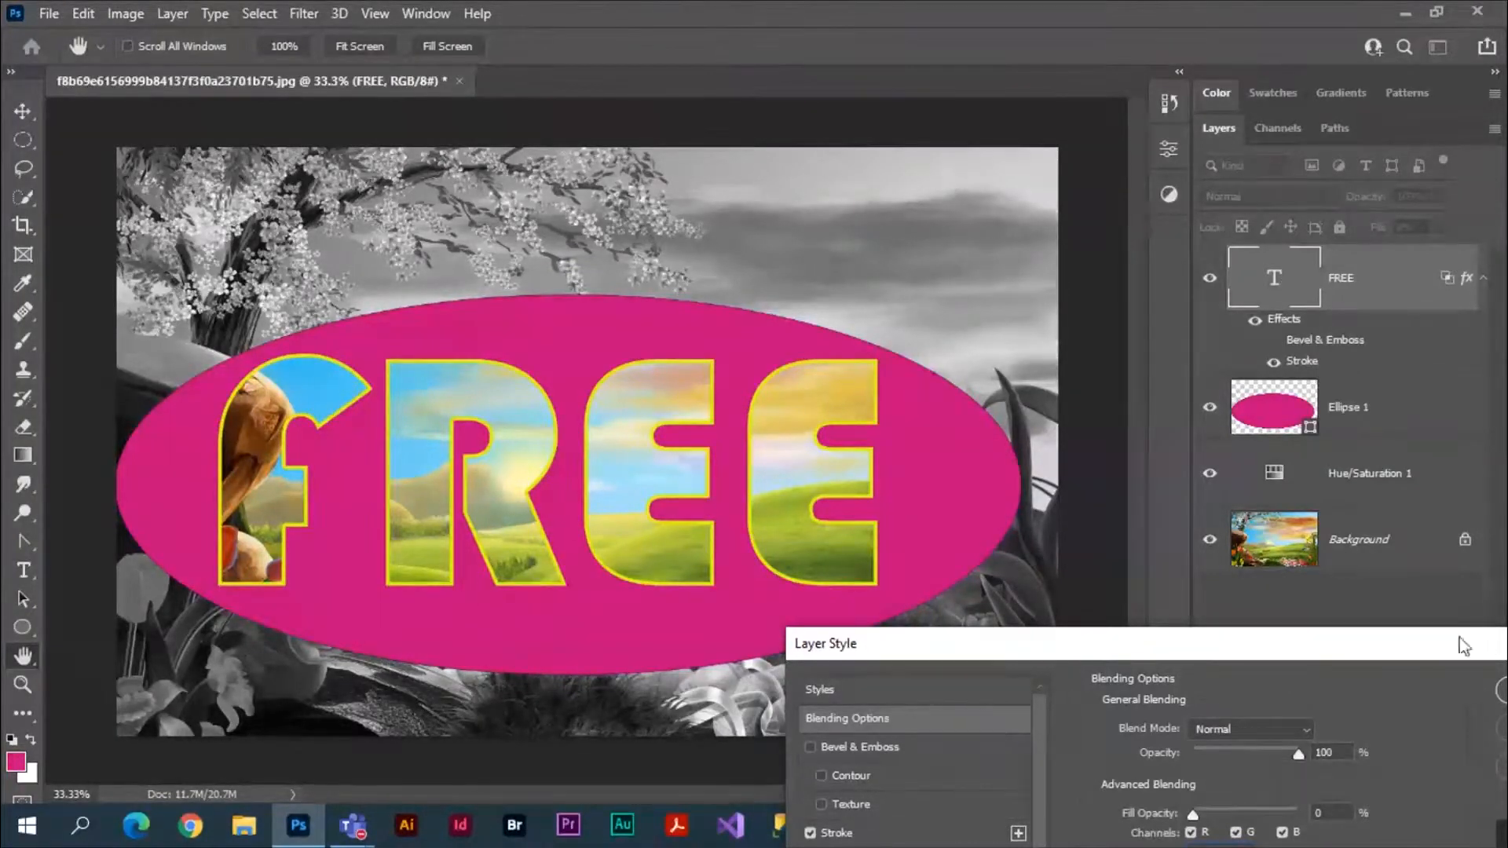
drag(1461, 644, 1054, 474)
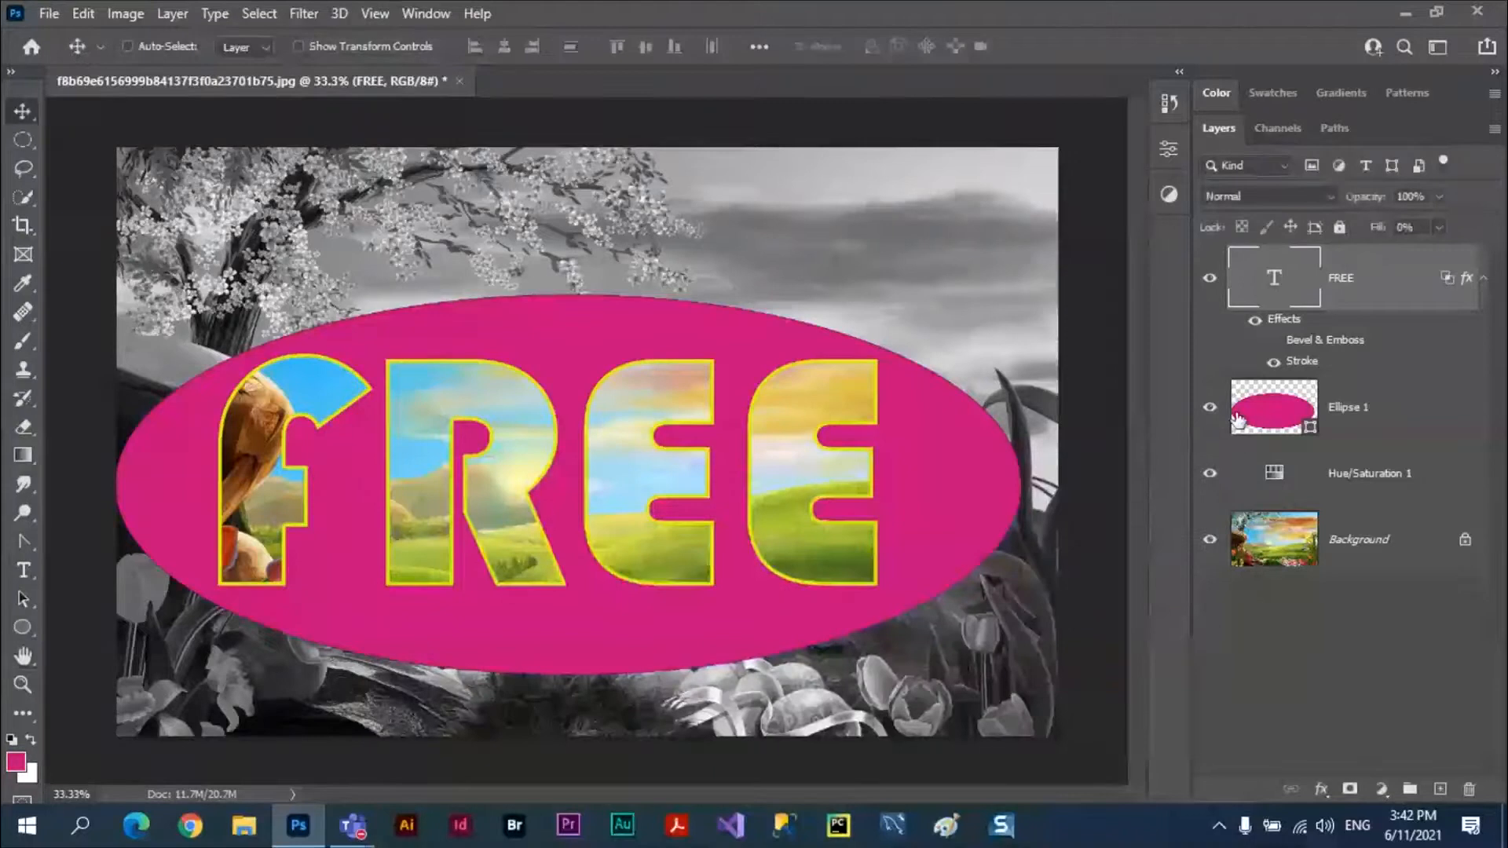
Hide the ellipse layer and move the FREE text down over the flowers, then up across the sky and hills.
click(1209, 407)
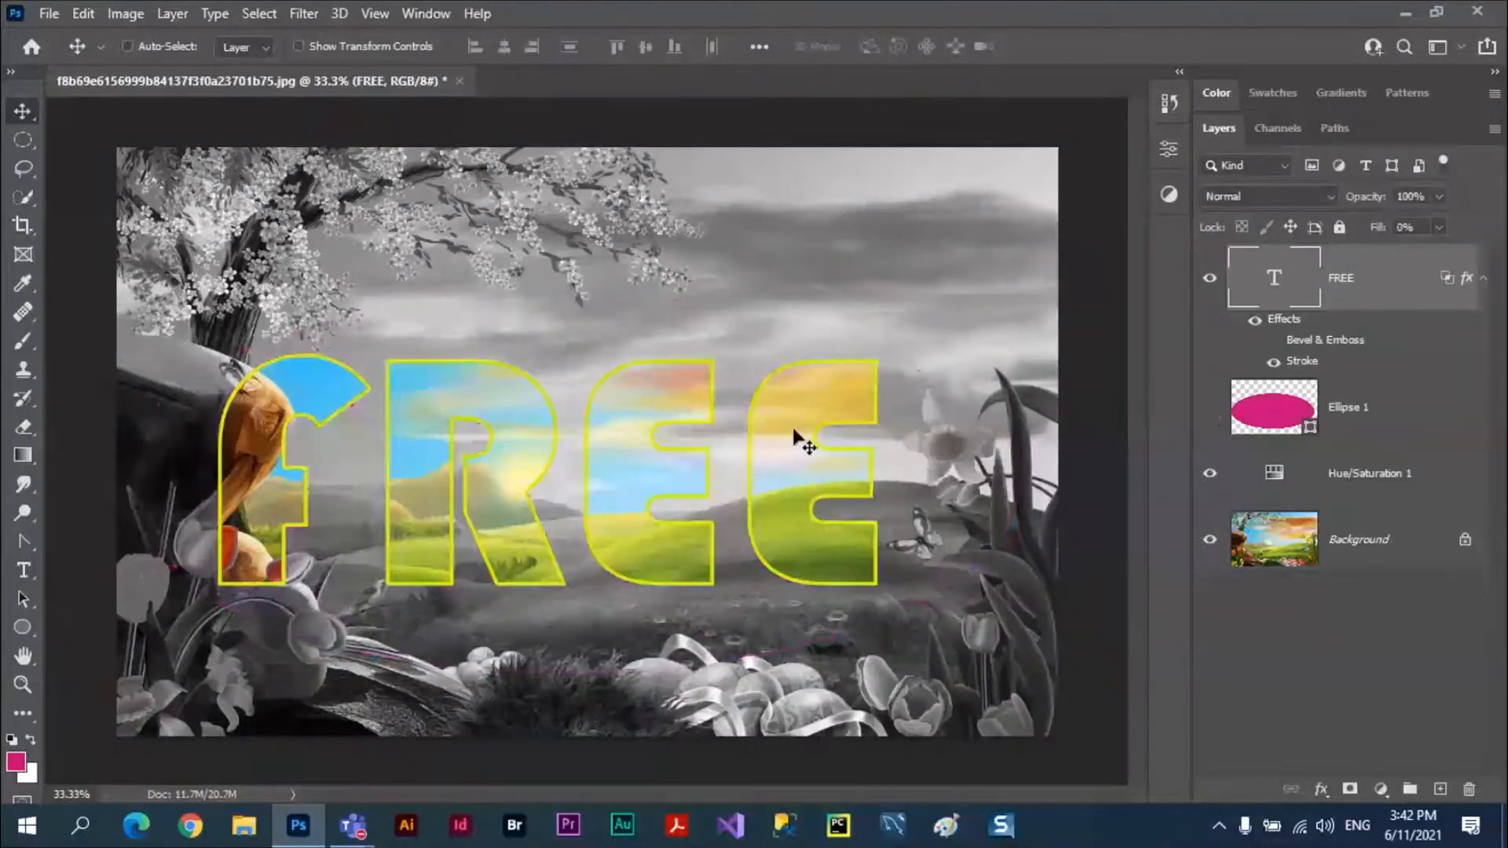
drag(801, 438, 821, 548)
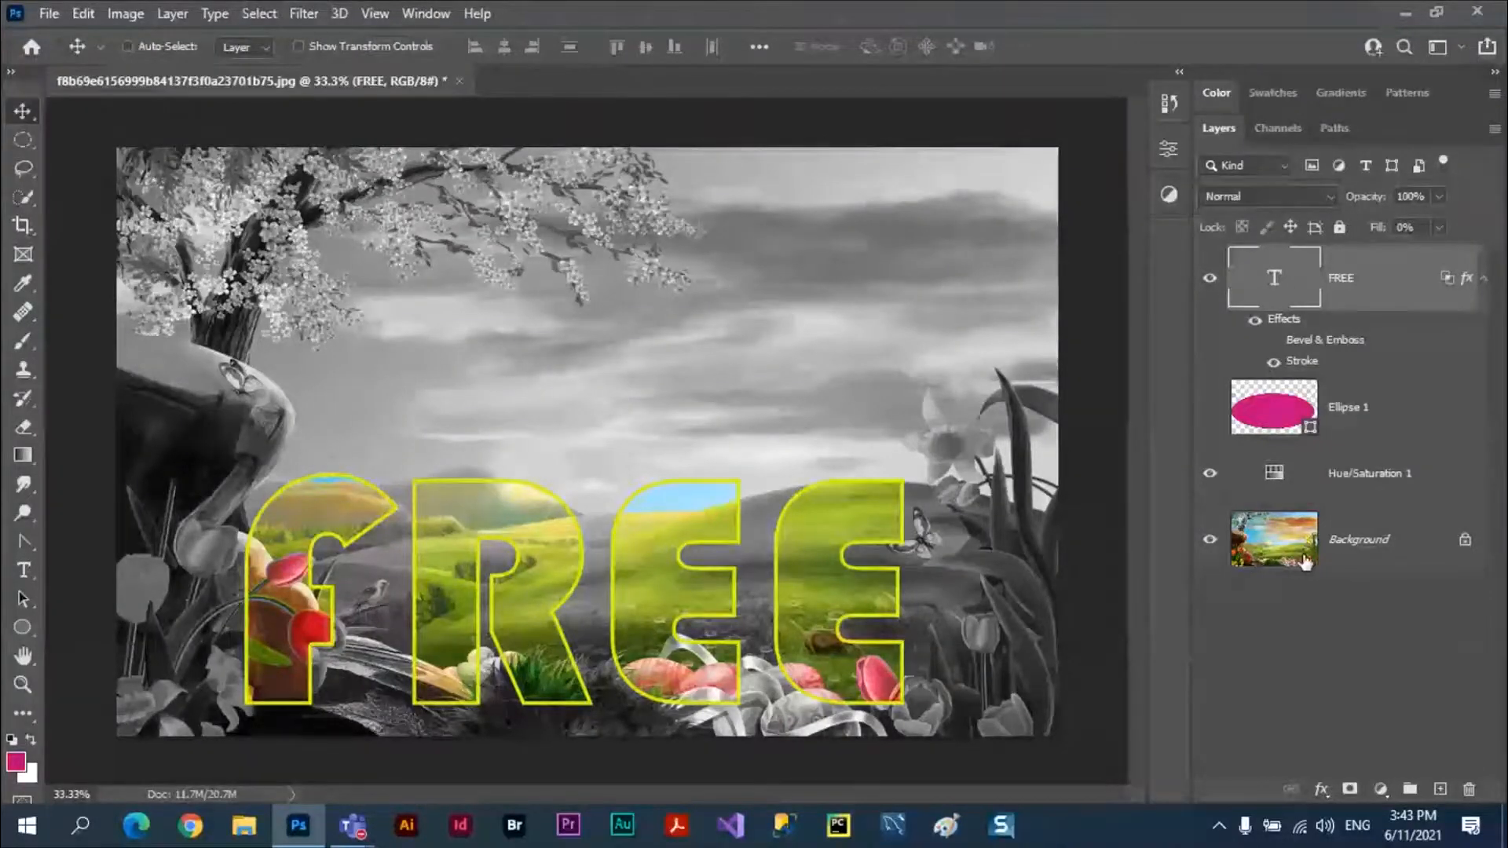
drag(839, 581, 915, 436)
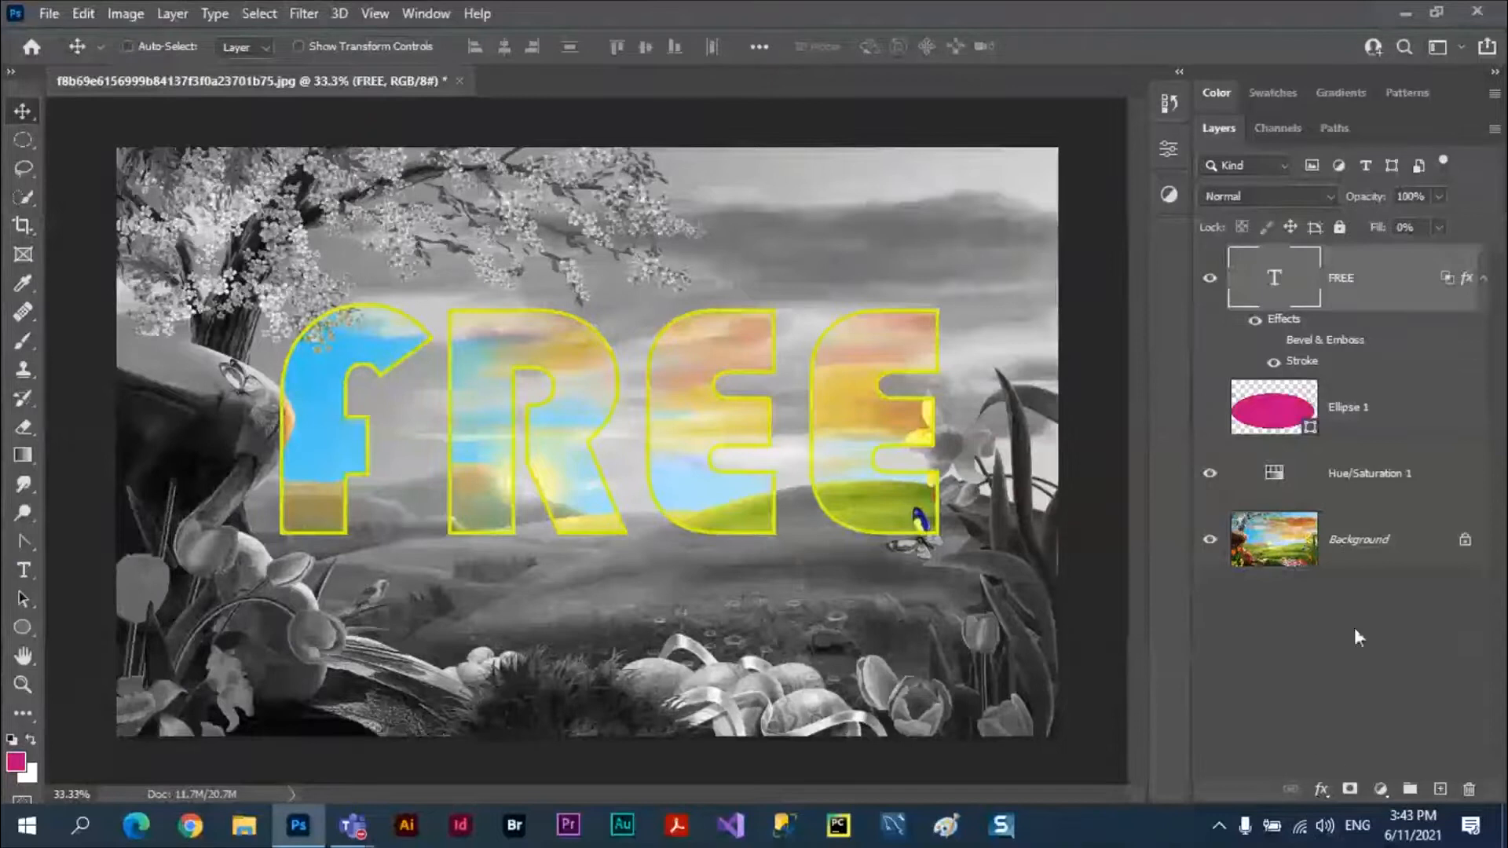
Set the FREE text layer's knockout to Shallow in its blending options and apply the layer style.
click(1322, 788)
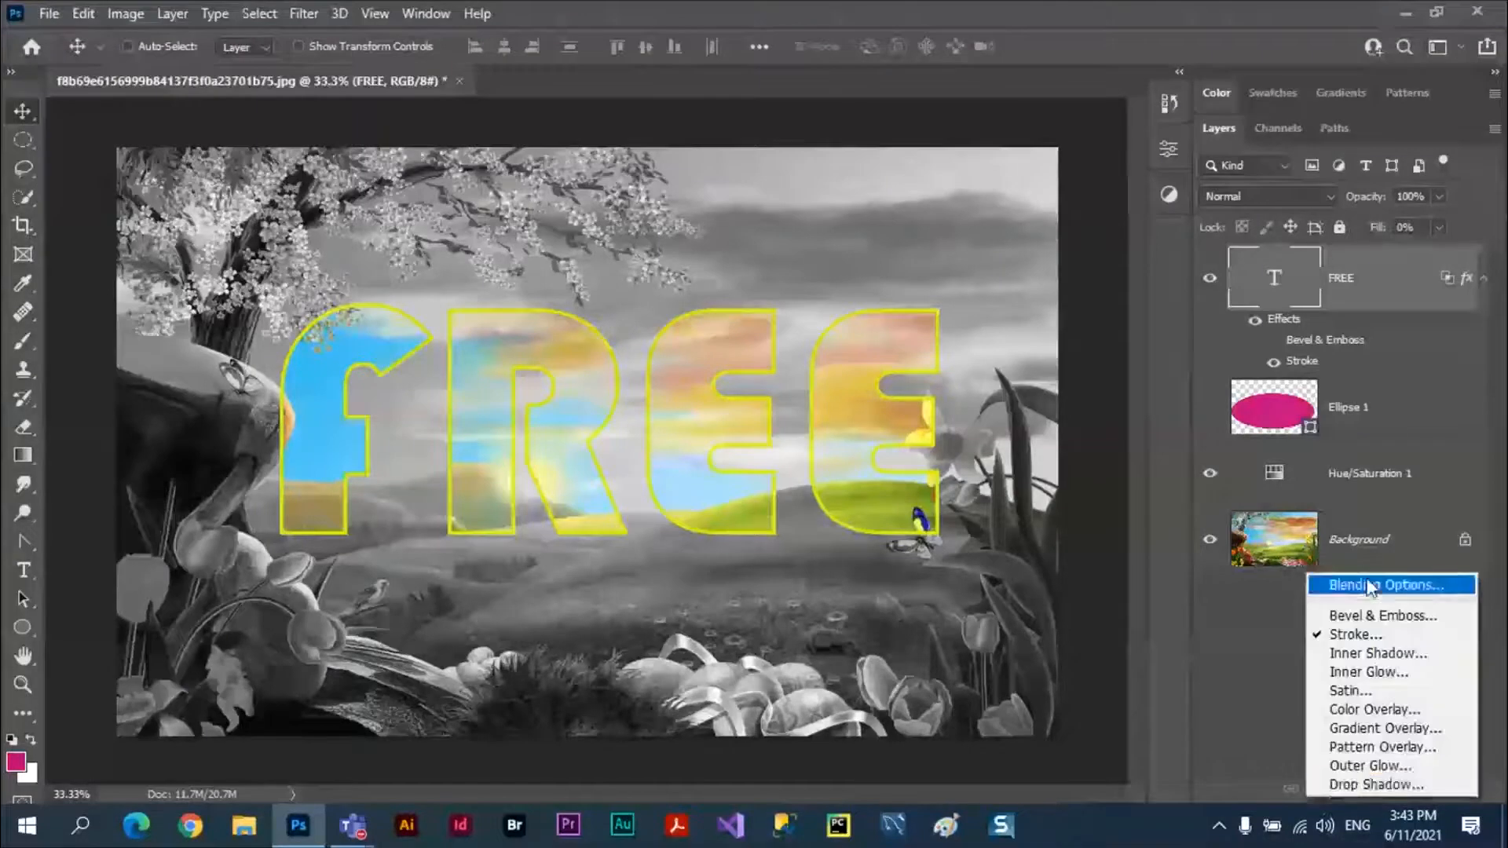
click(1370, 586)
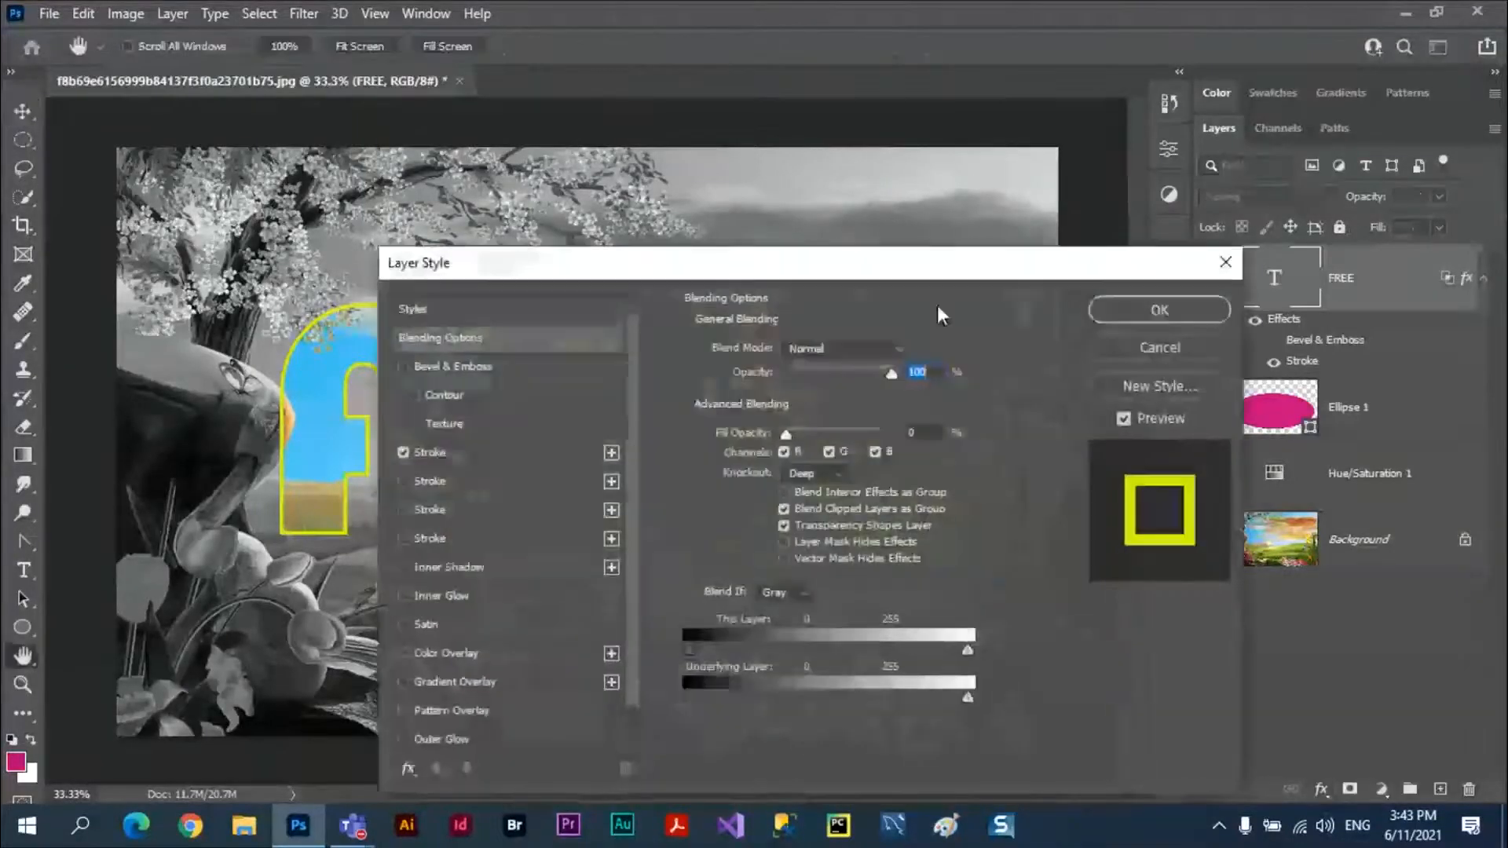
drag(933, 275, 1355, 326)
click(1235, 524)
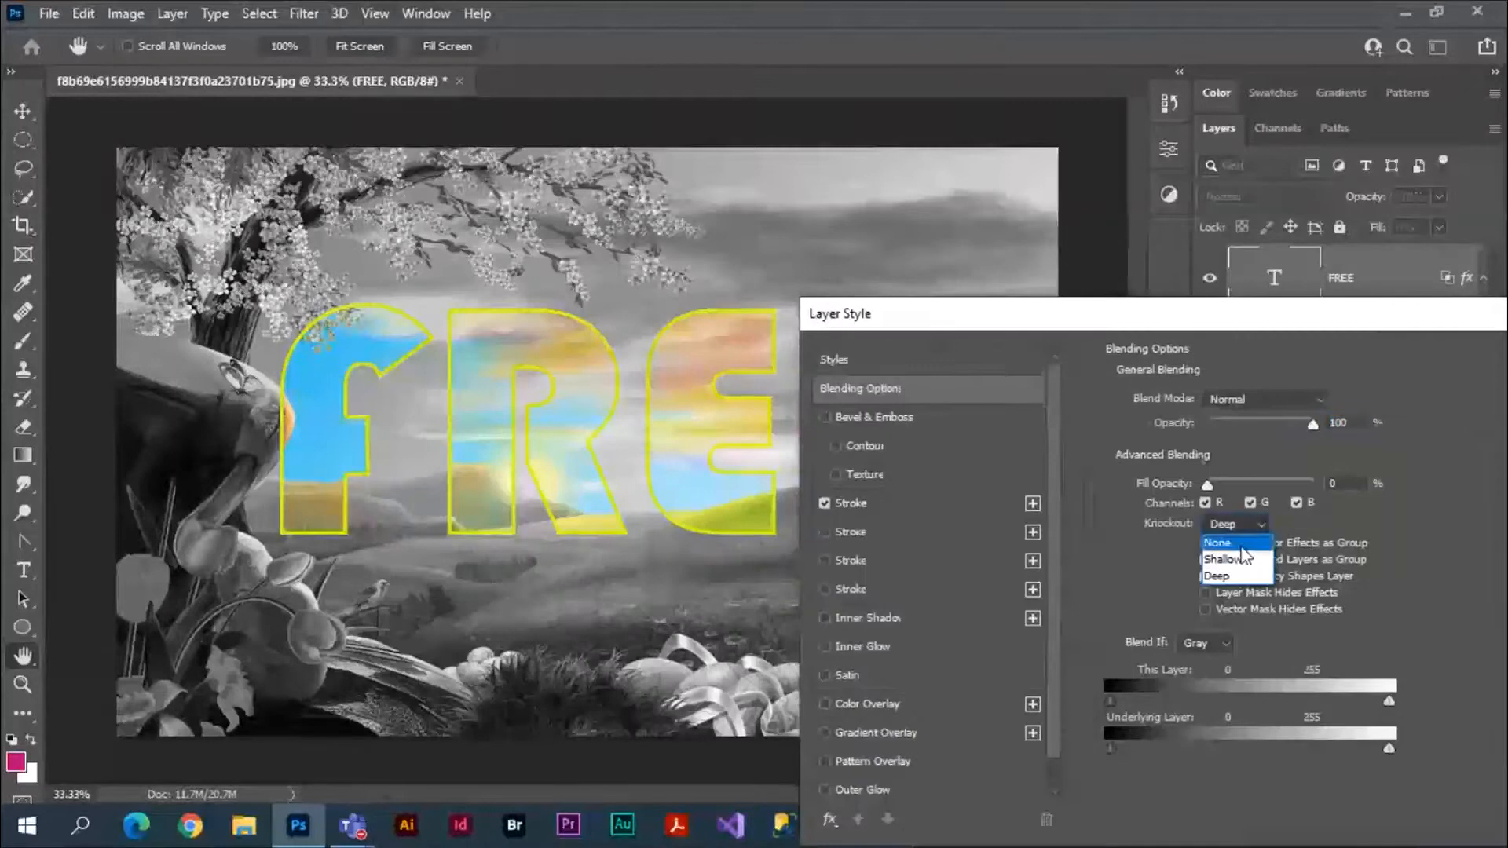
click(1241, 556)
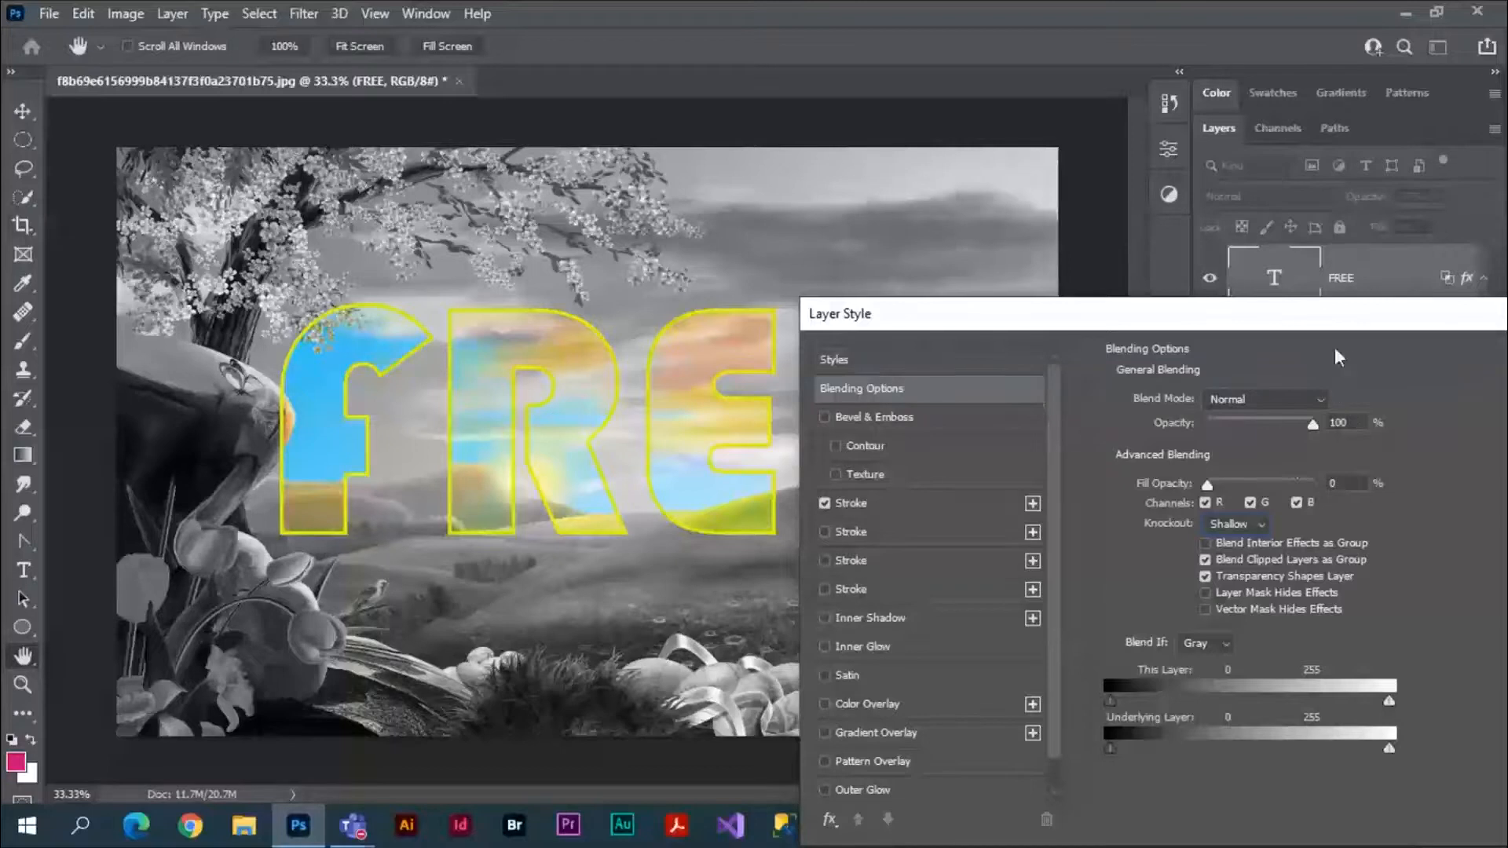
drag(1339, 330, 912, 380)
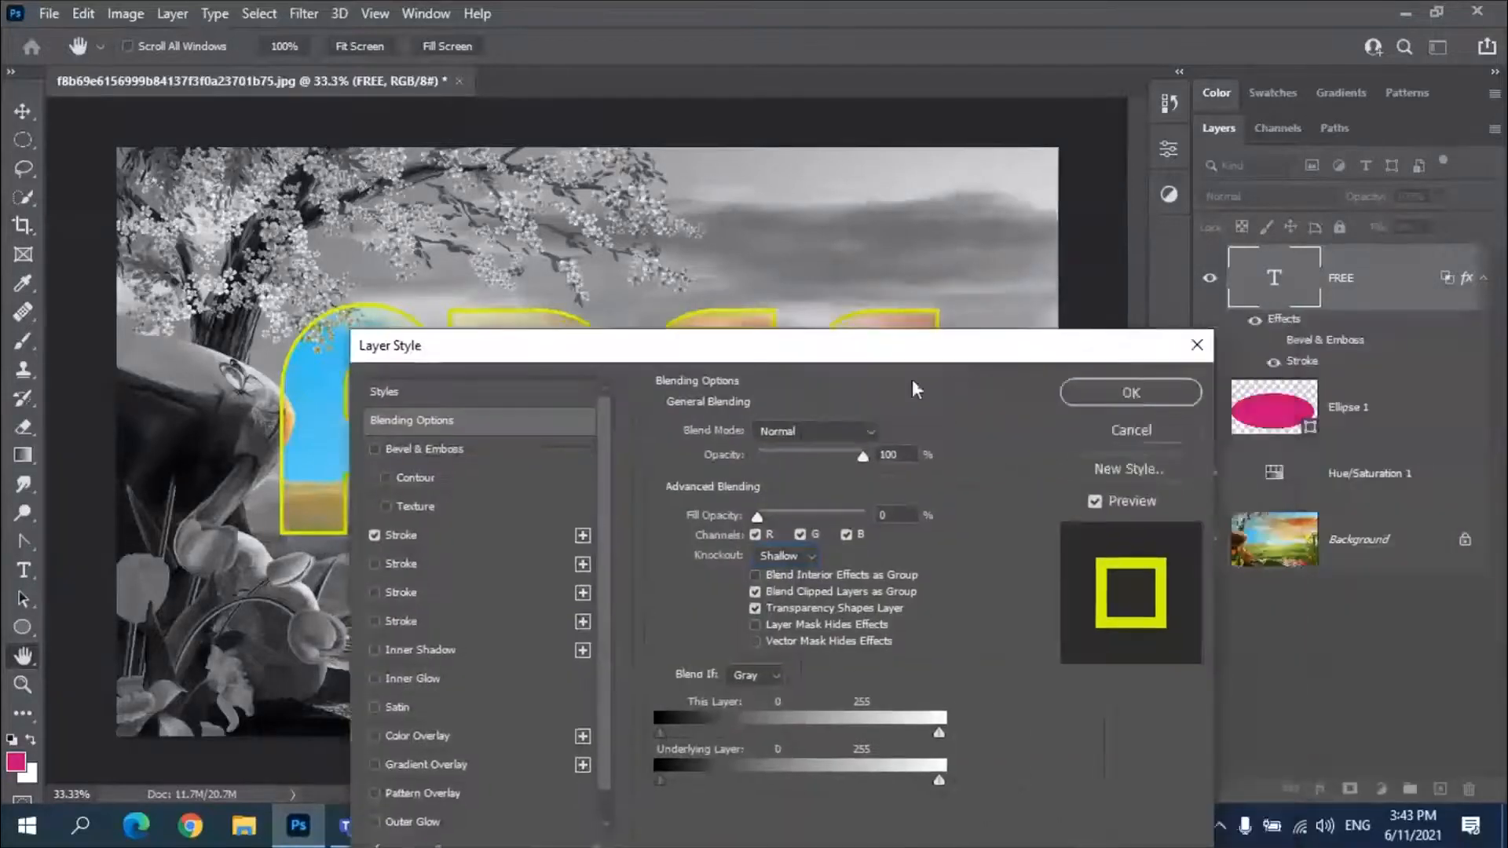
click(1105, 402)
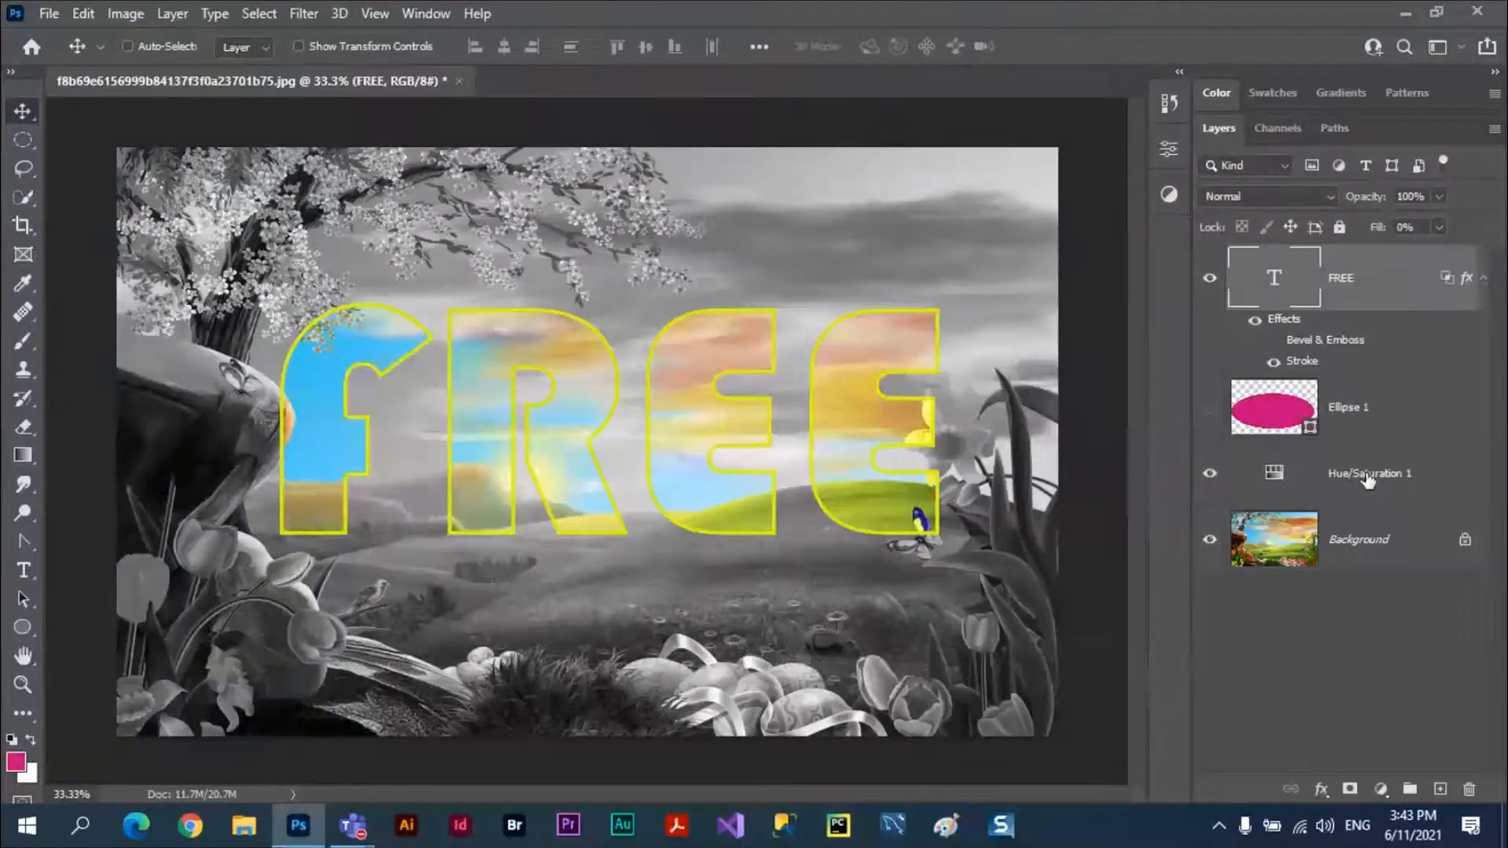
Place the Hue/Saturation adjustment layer above the ellipse layer and group it with the FREE text layer.
drag(1367, 481, 1364, 377)
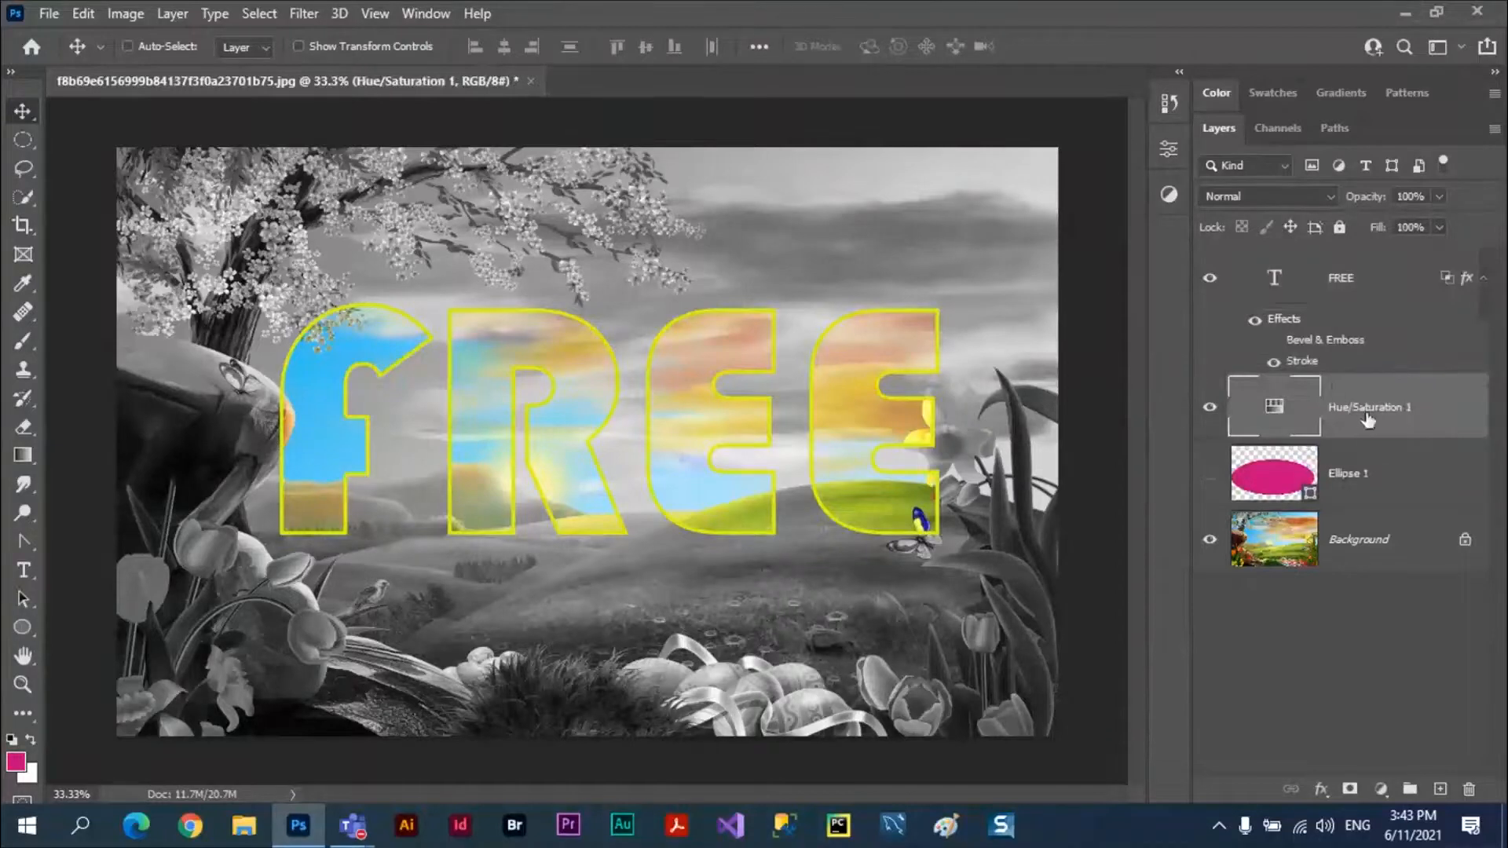
click(1375, 278)
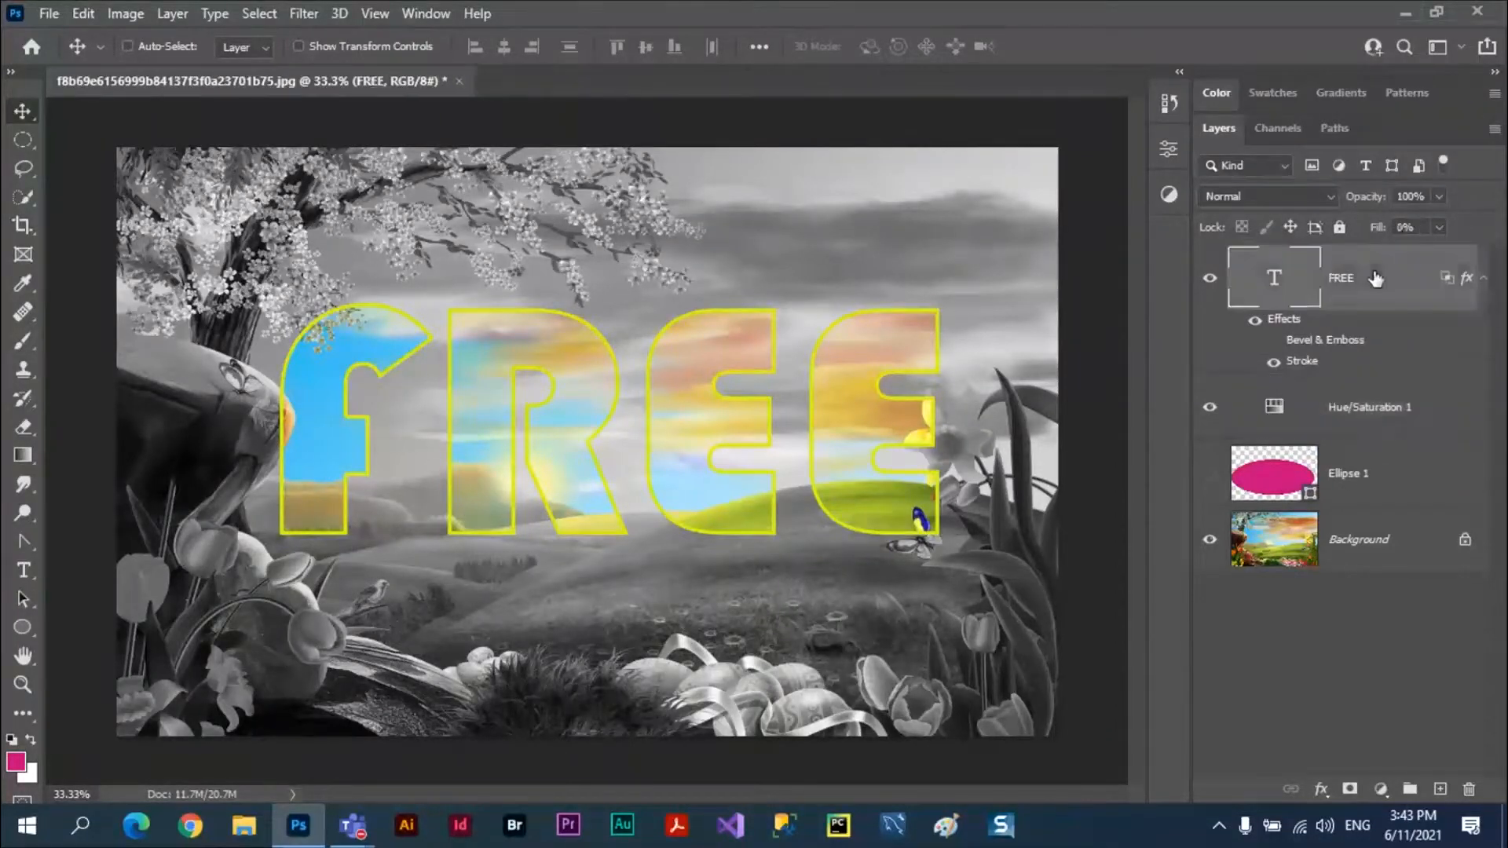
ctrl+click(1398, 408)
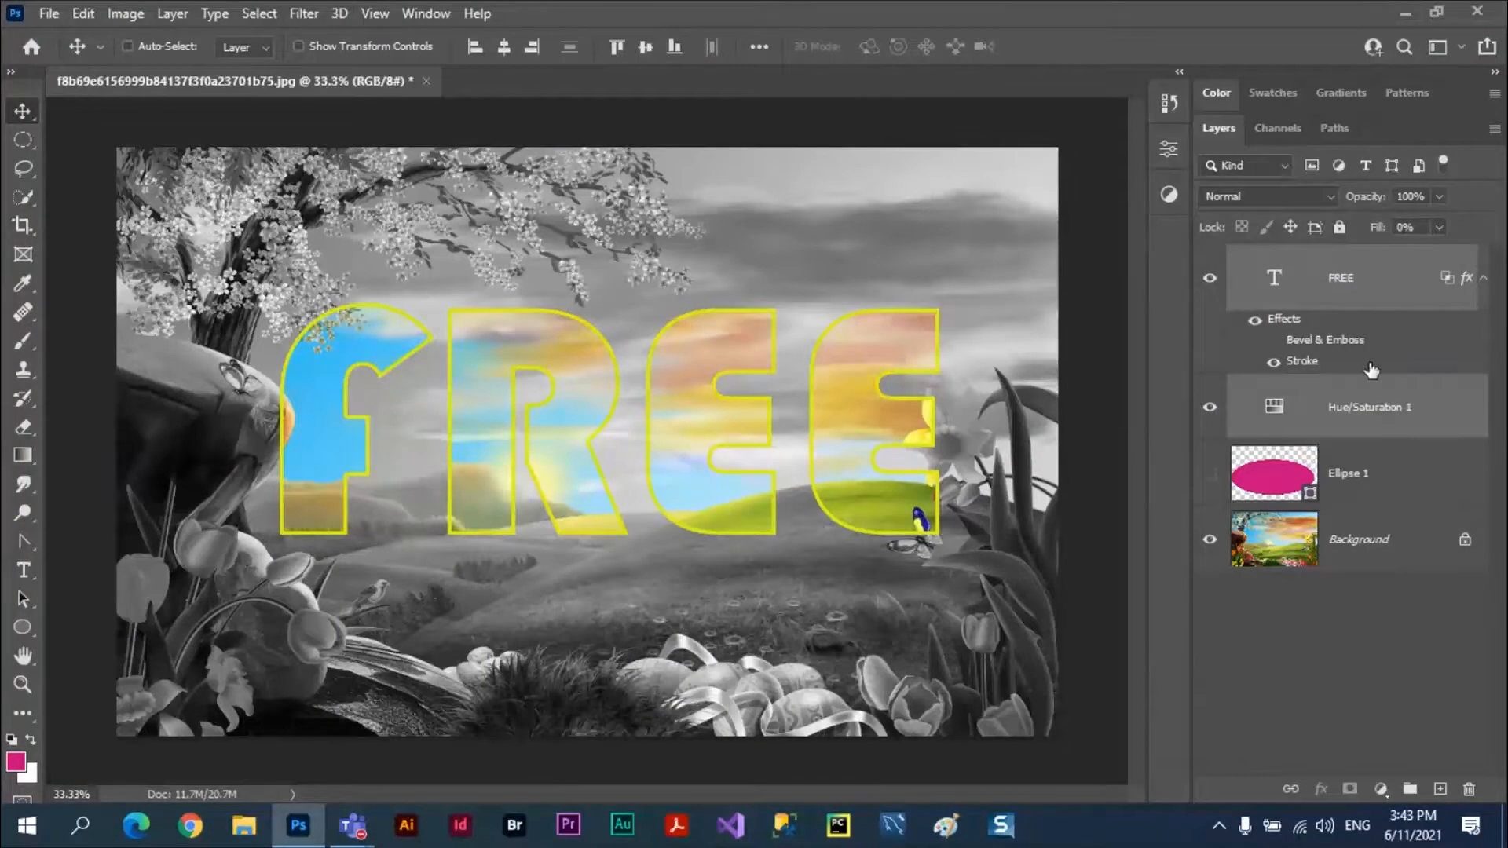
key(ctrl)
key(ctrl+g)
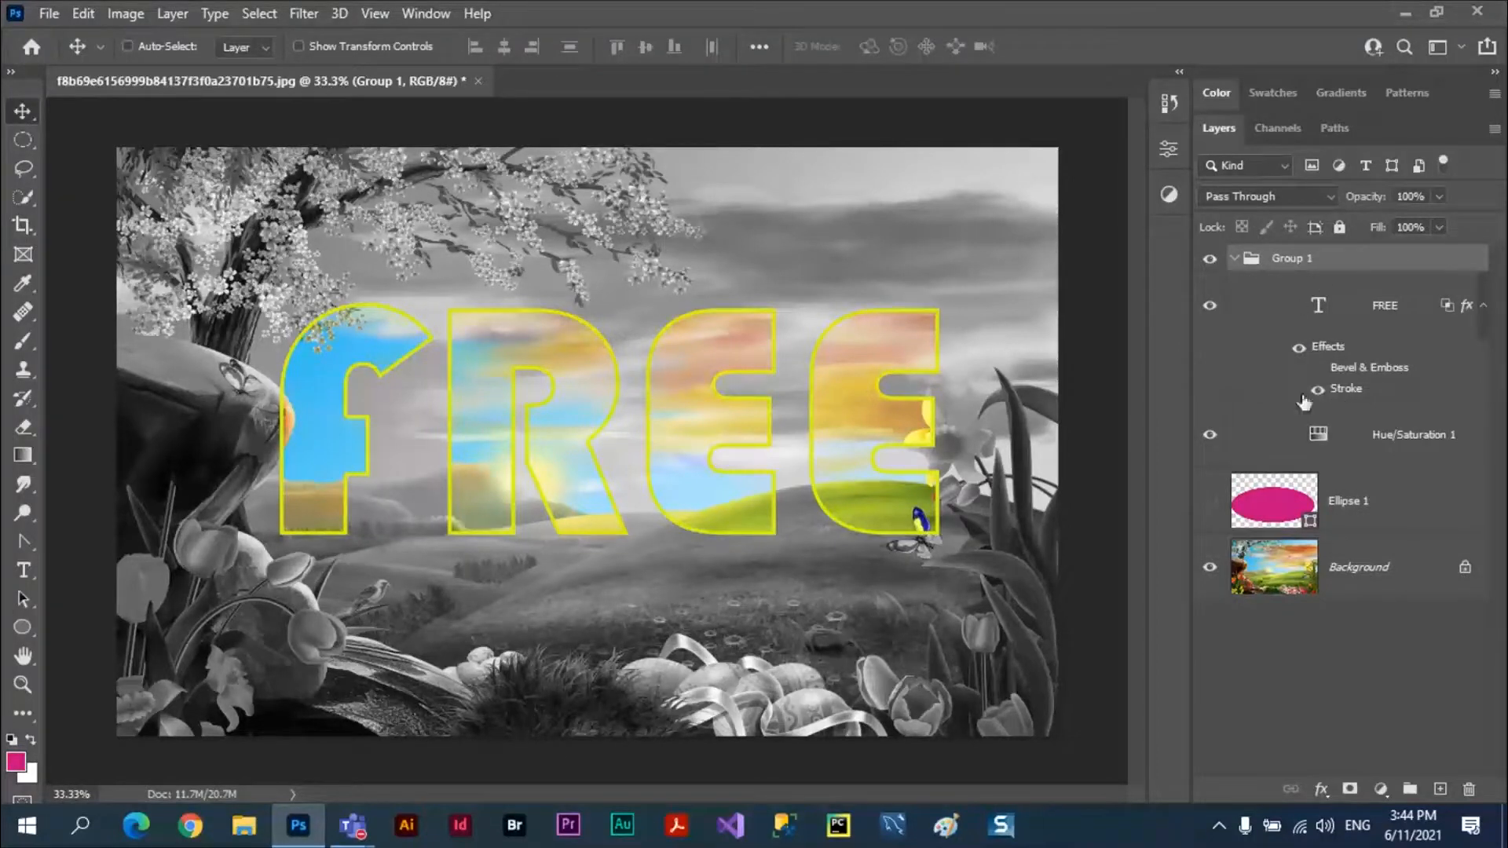
Show the Ellipse 1 layer beneath Group 1 and leave the group expanded.
click(1234, 258)
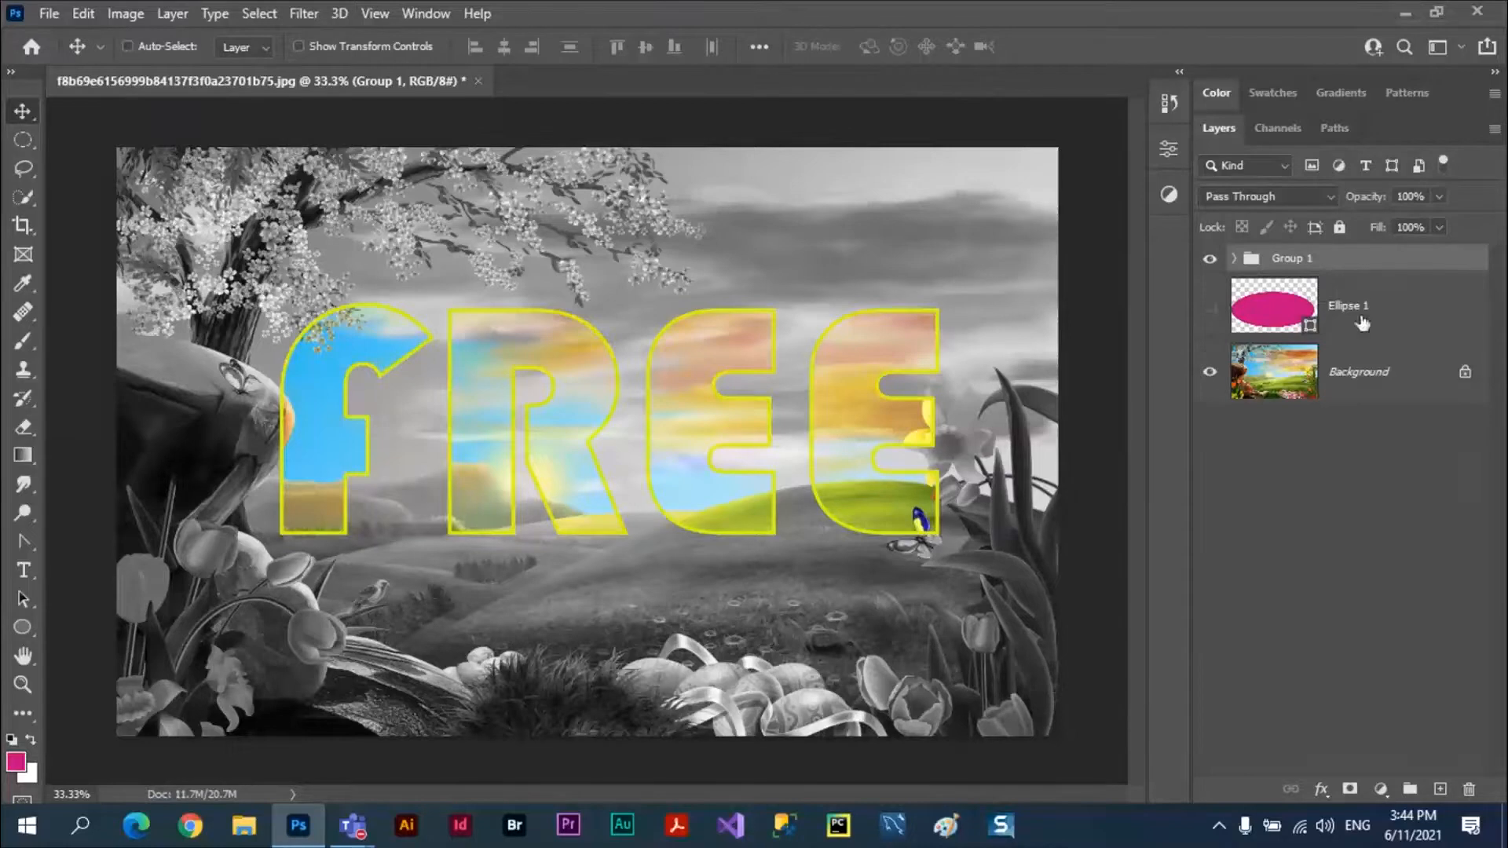
click(1209, 306)
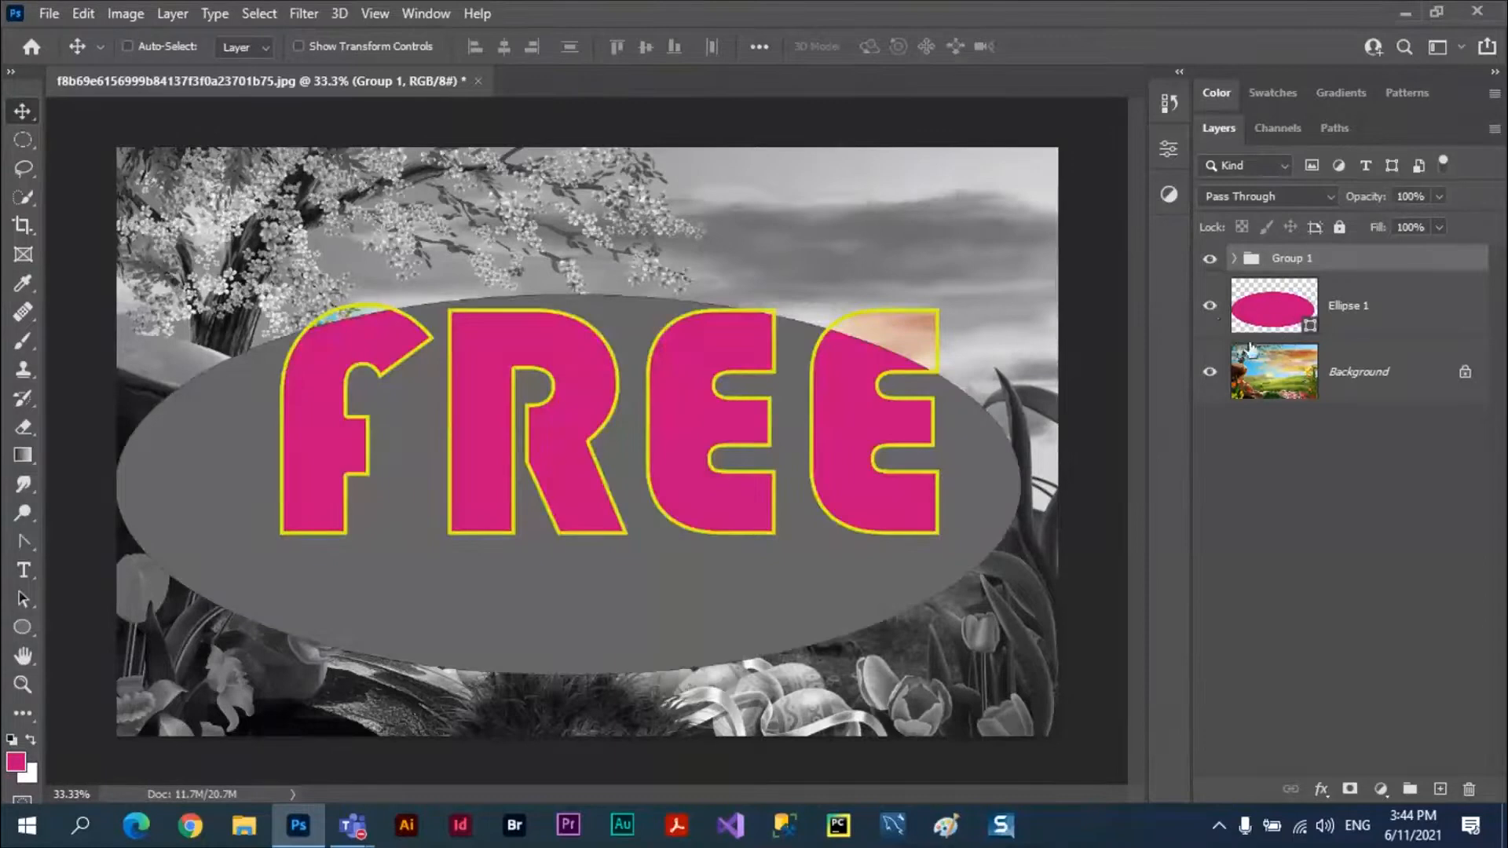
click(1235, 260)
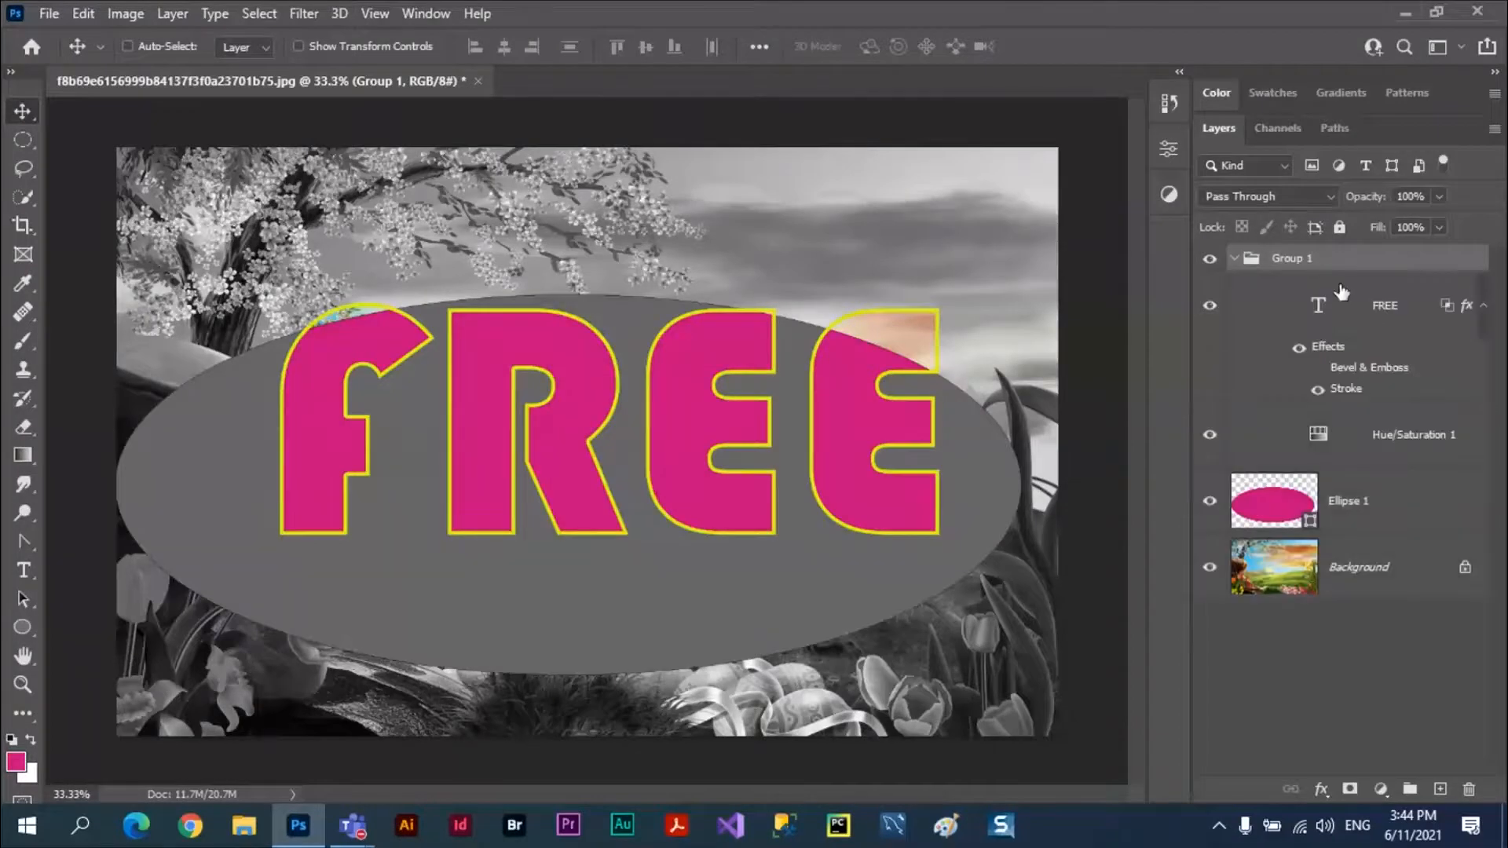
Add a new layer above Hue/Saturation 1 inside the group and brush loose pink strokes across the FREE text area.
click(1404, 438)
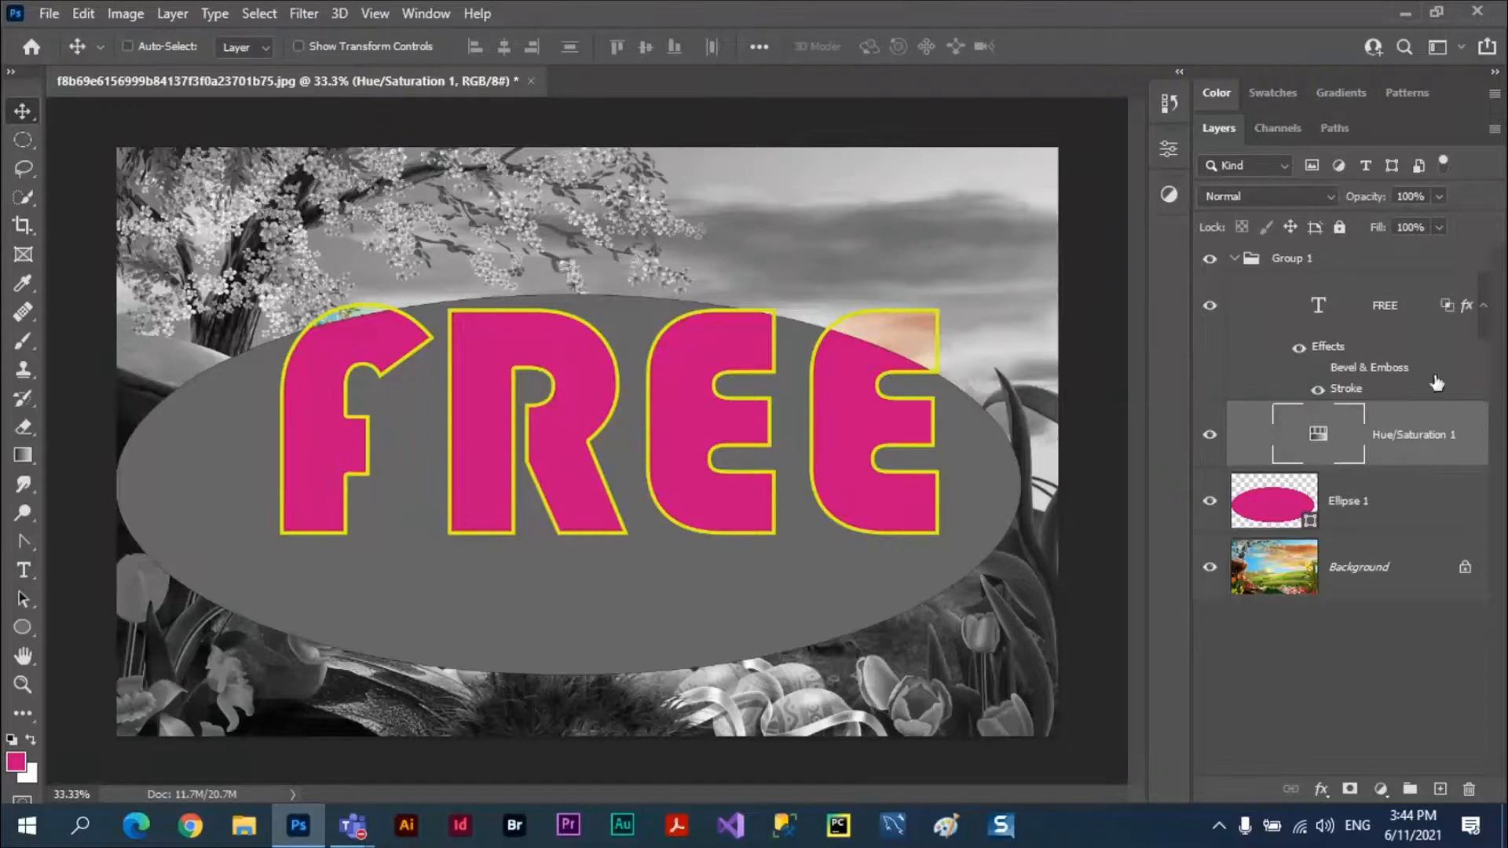
click(1439, 788)
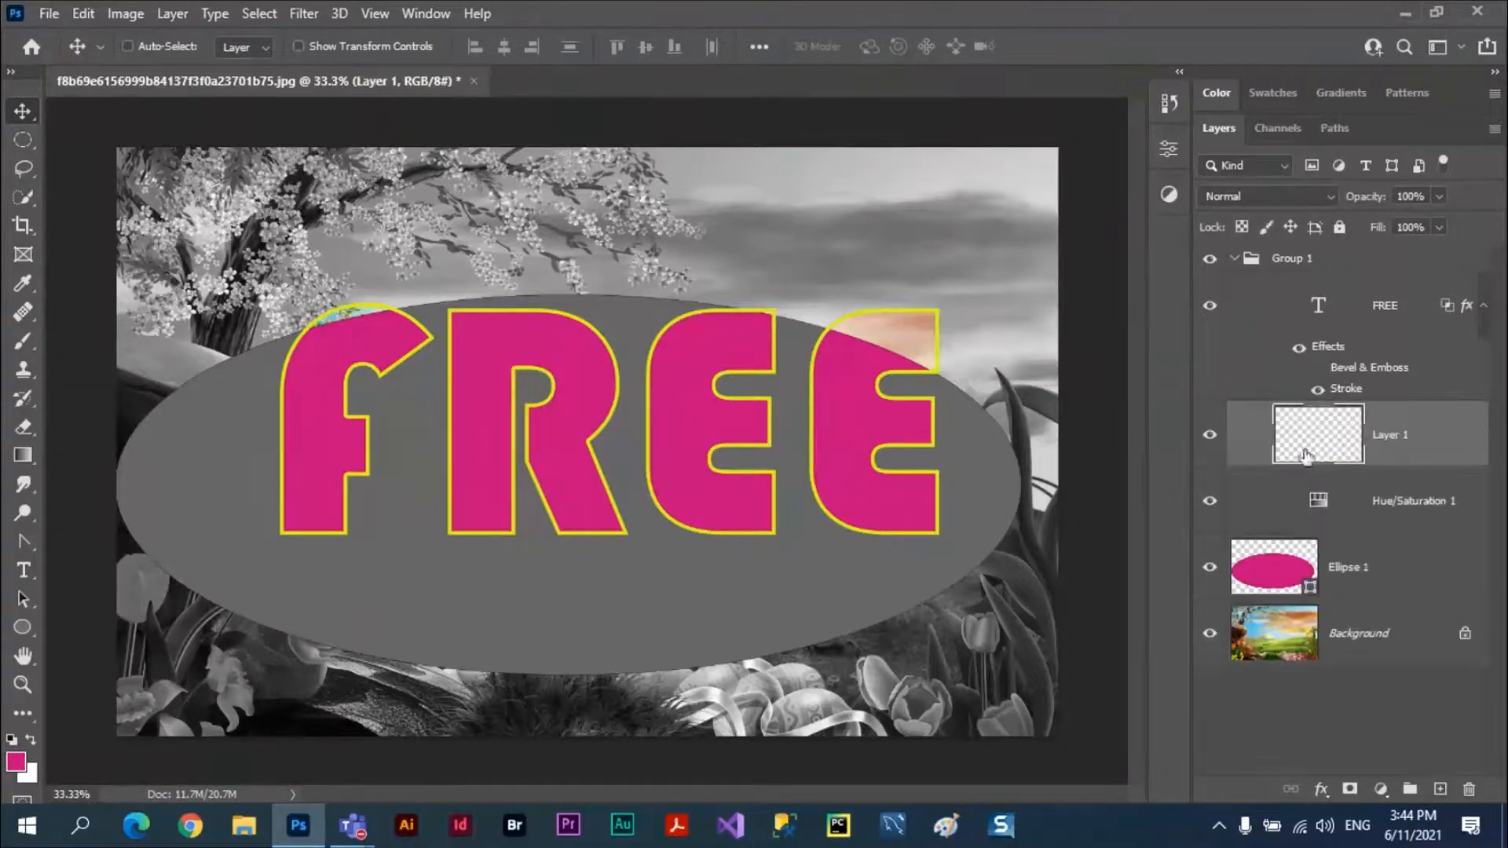
click(23, 340)
drag(310, 294, 646, 293)
mouse_move(794, 292)
mouse_down()
mouse_move(528, 518)
mouse_move(952, 574)
mouse_move(737, 613)
mouse_move(363, 620)
mouse_move(552, 670)
mouse_move(855, 646)
mouse_move(913, 367)
mouse_up()
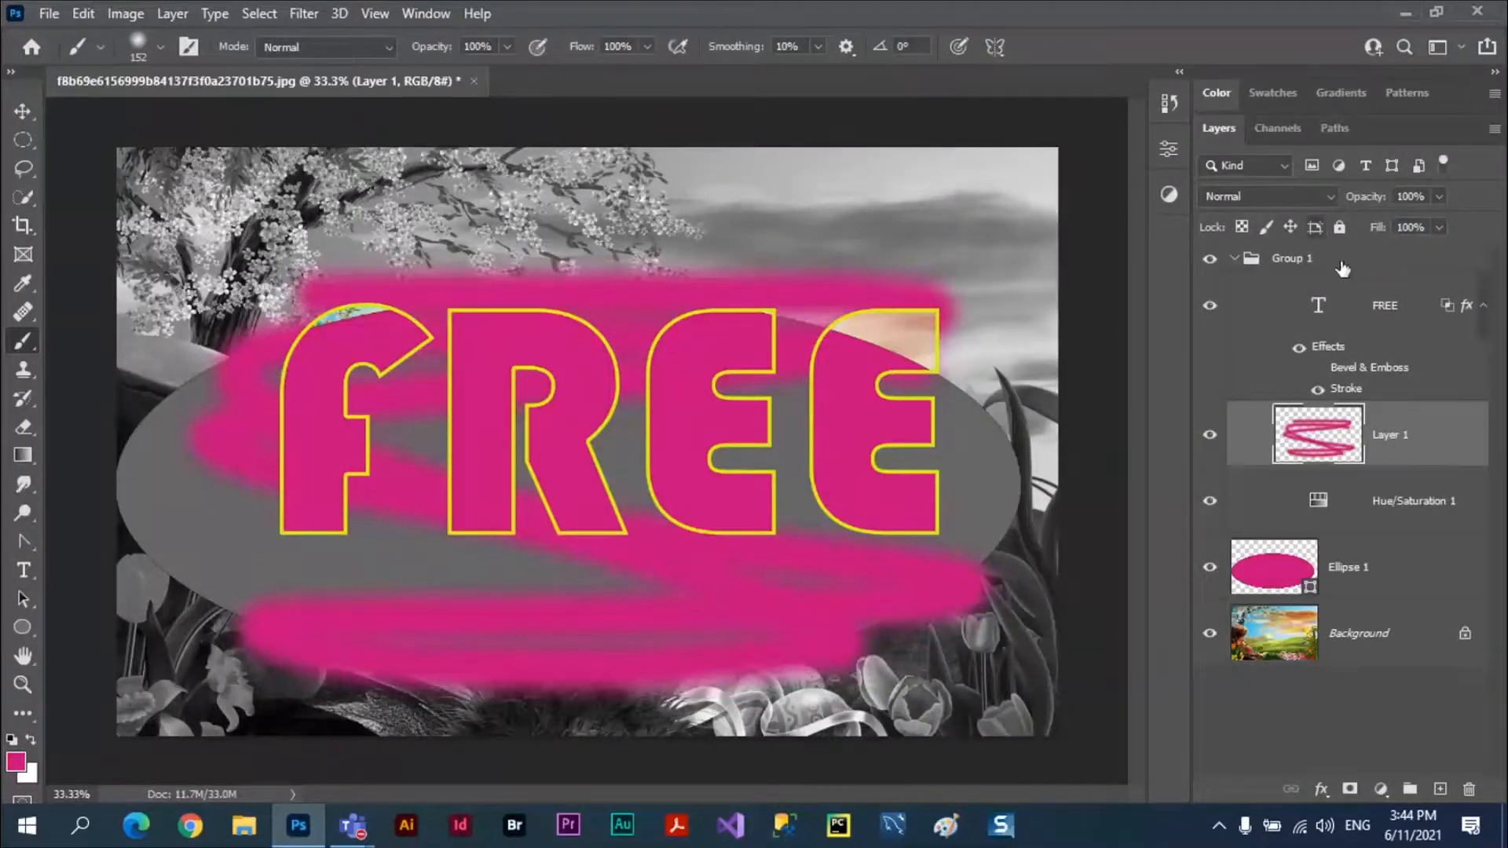
Preview the FREE text layer with its knockout set to Deep in the blending options.
click(1374, 307)
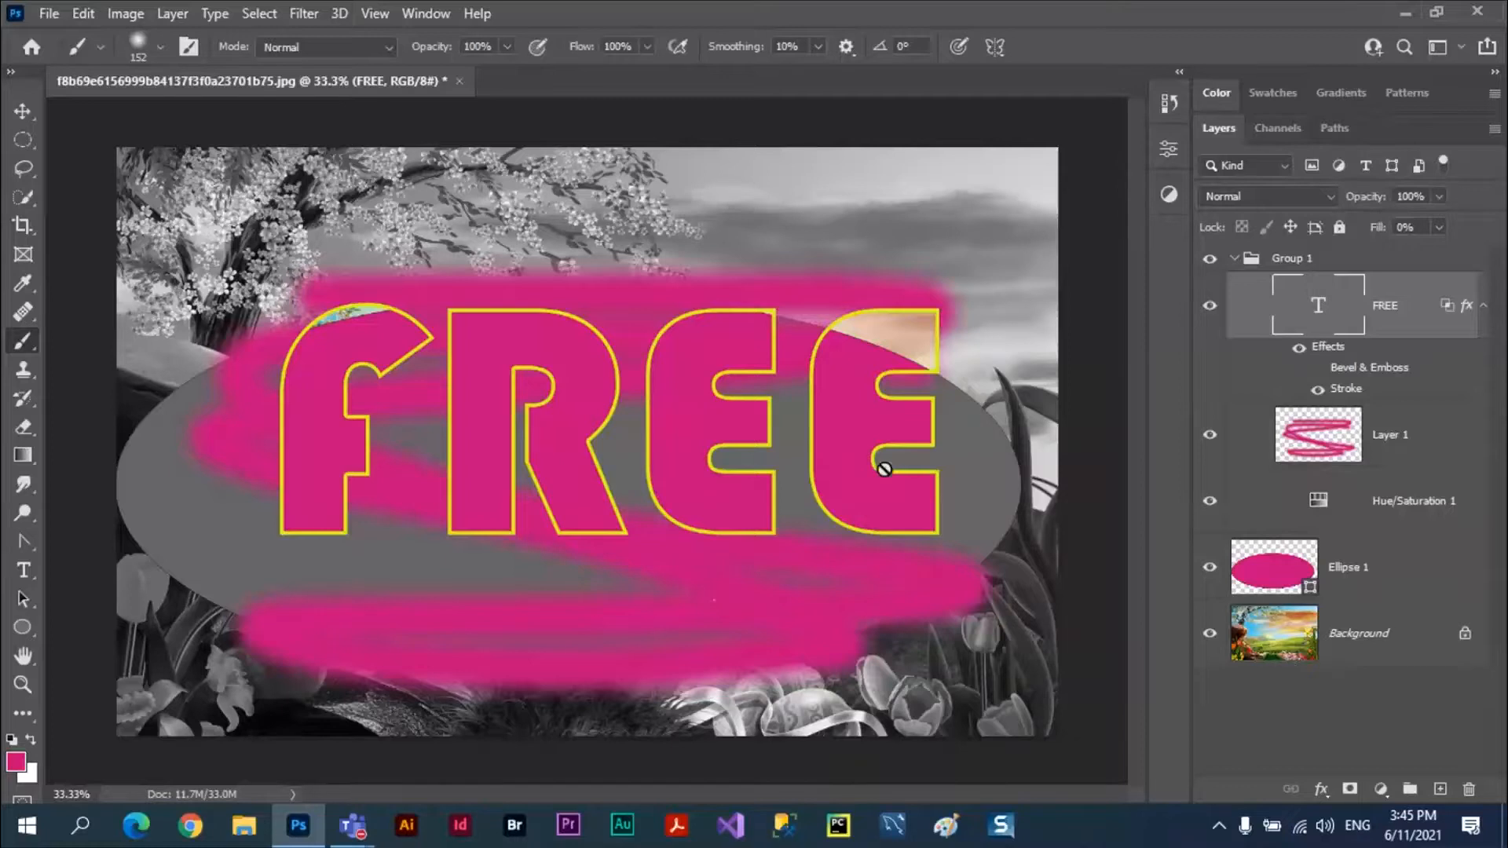
click(1321, 787)
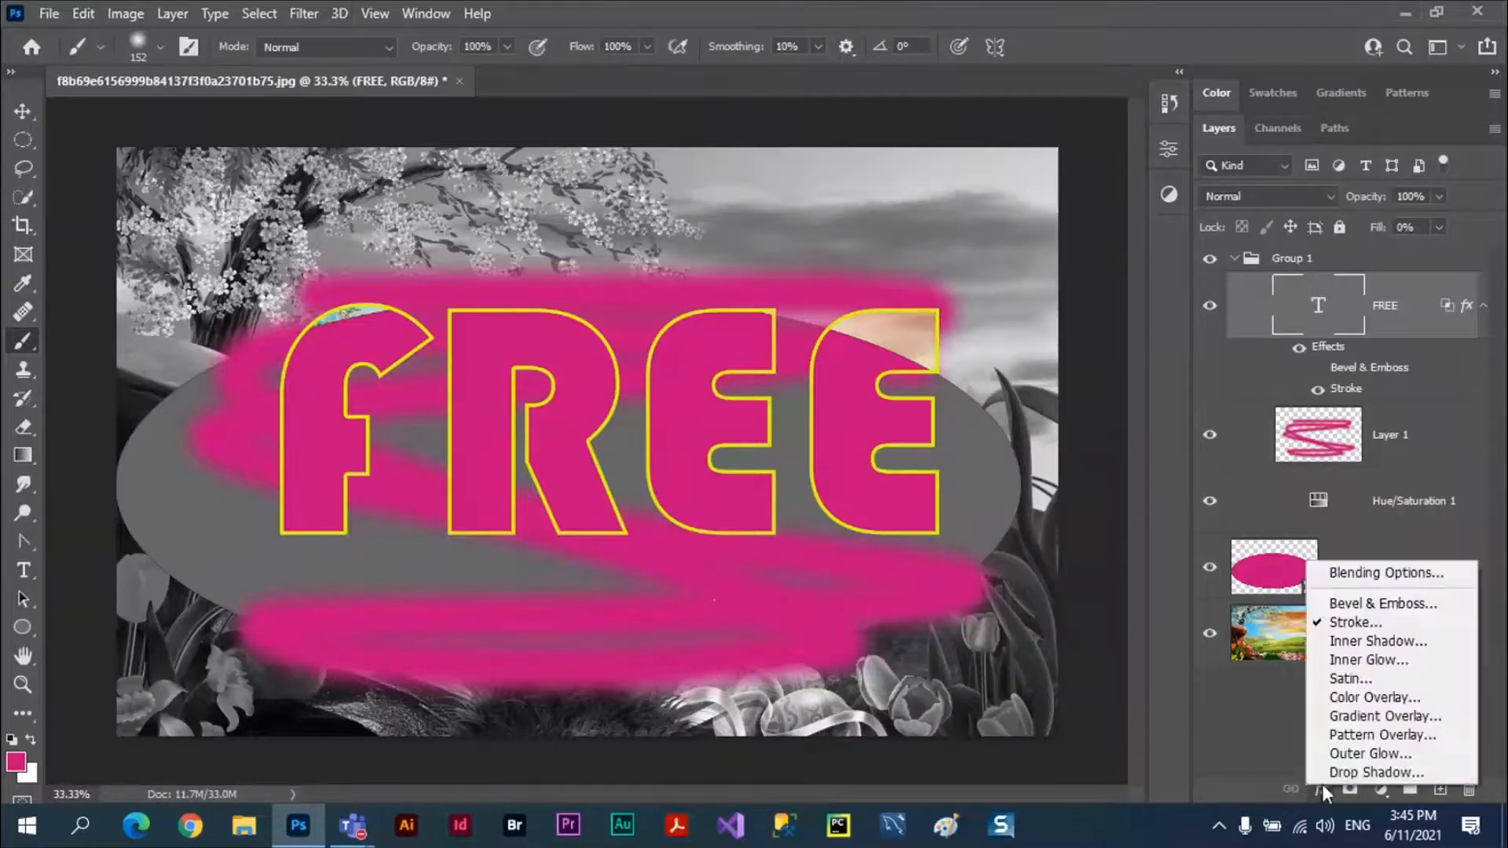
click(1371, 574)
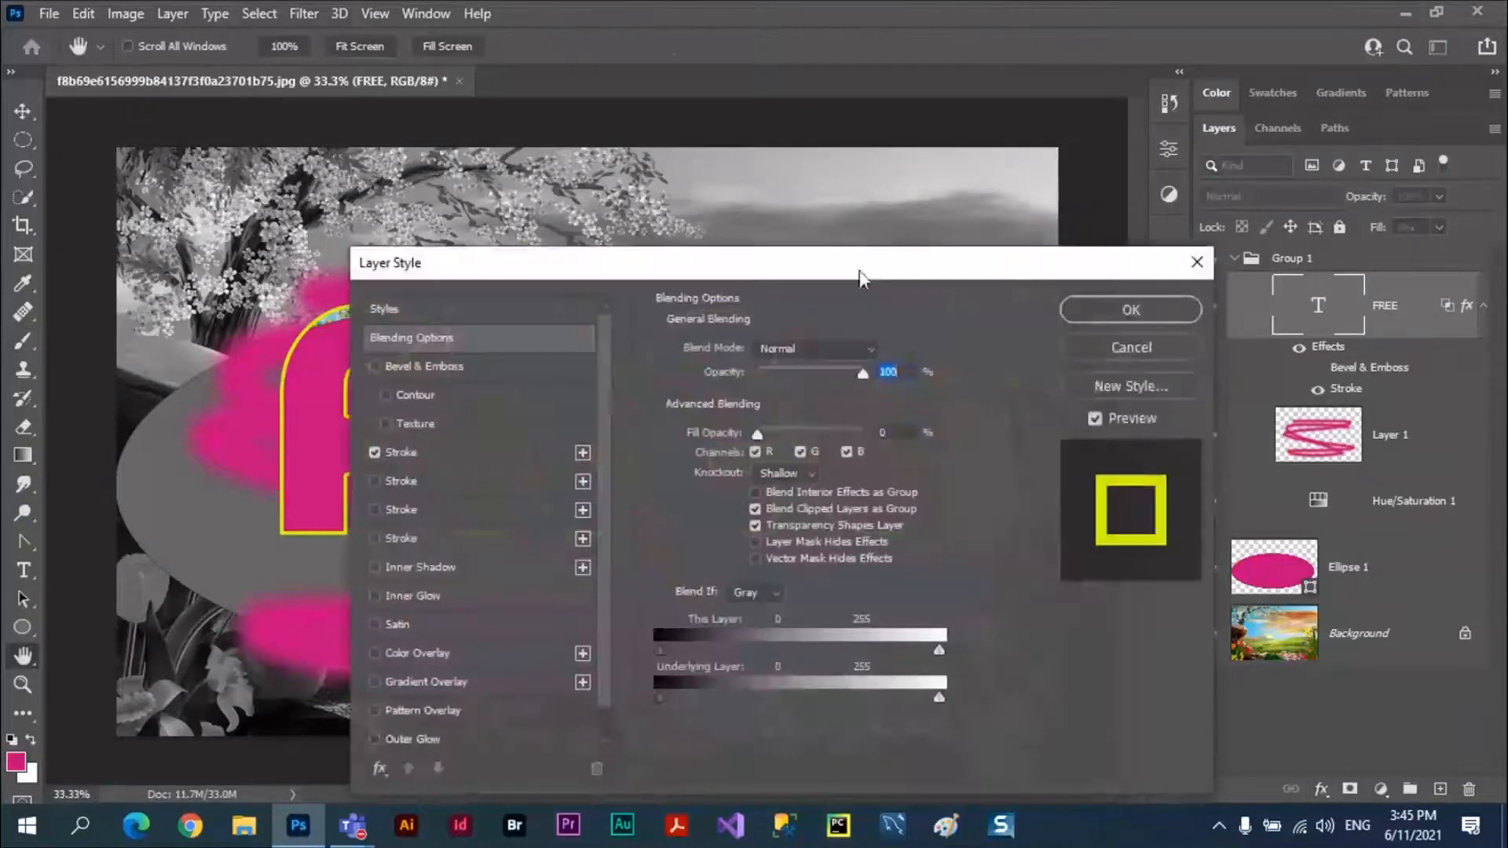
drag(859, 276, 1244, 181)
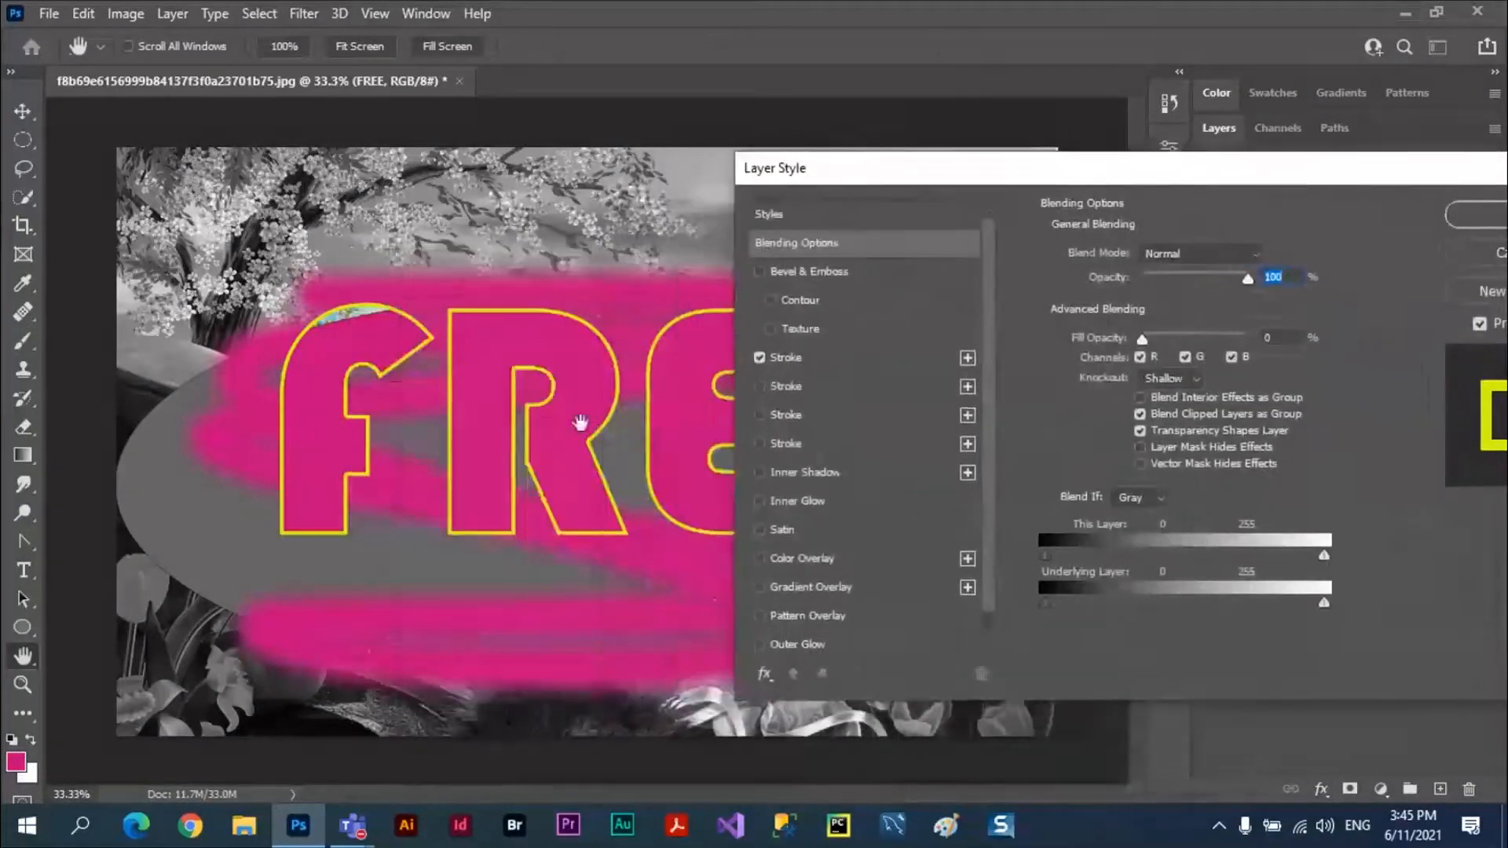
click(1199, 375)
click(1167, 430)
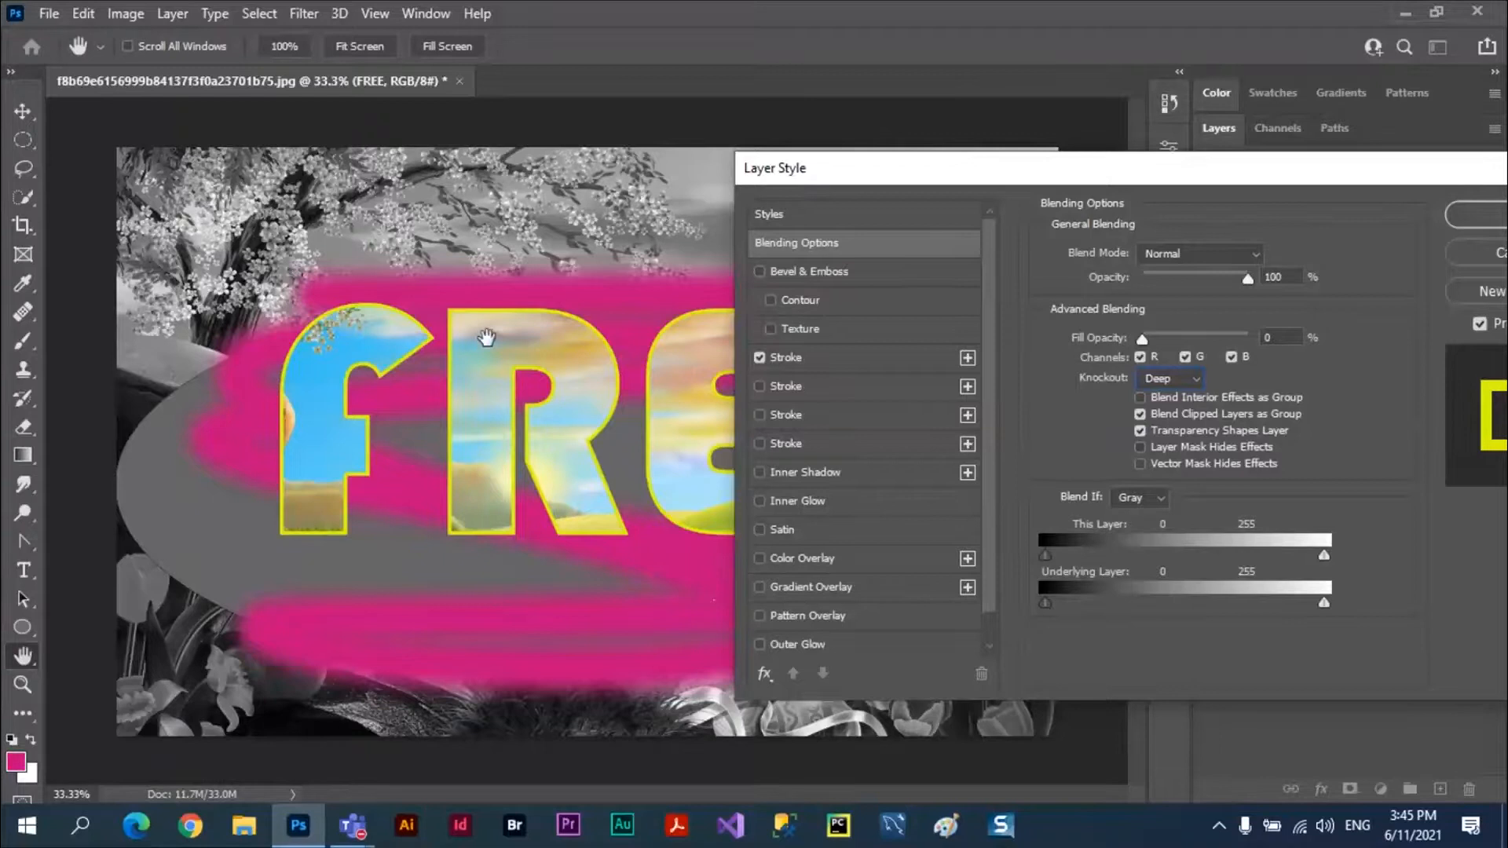
Switch the FREE layer's knockout back to Shallow and leave the blending options without applying changes.
click(1190, 380)
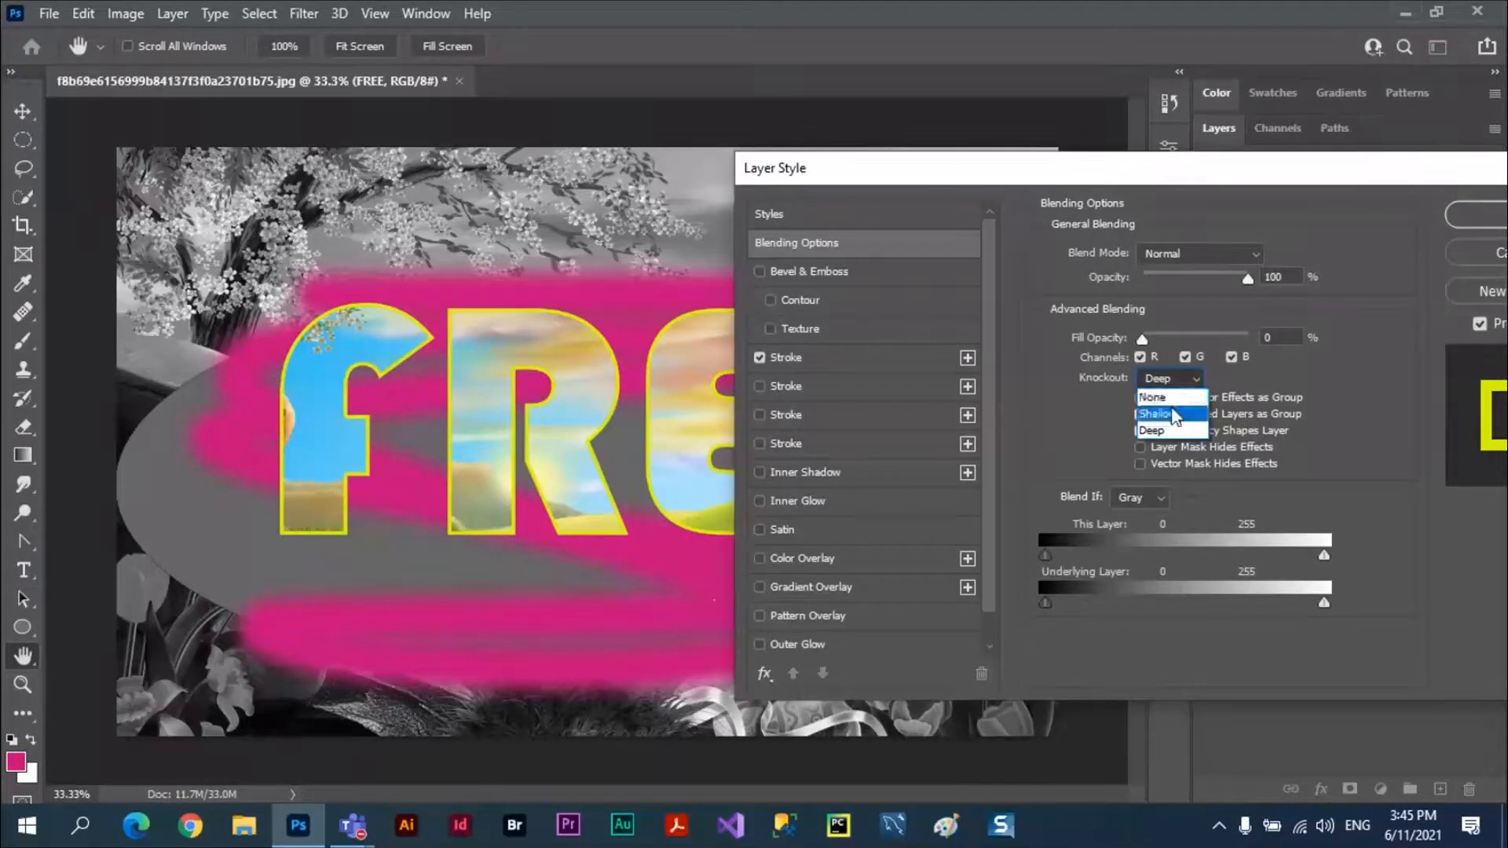
click(1173, 414)
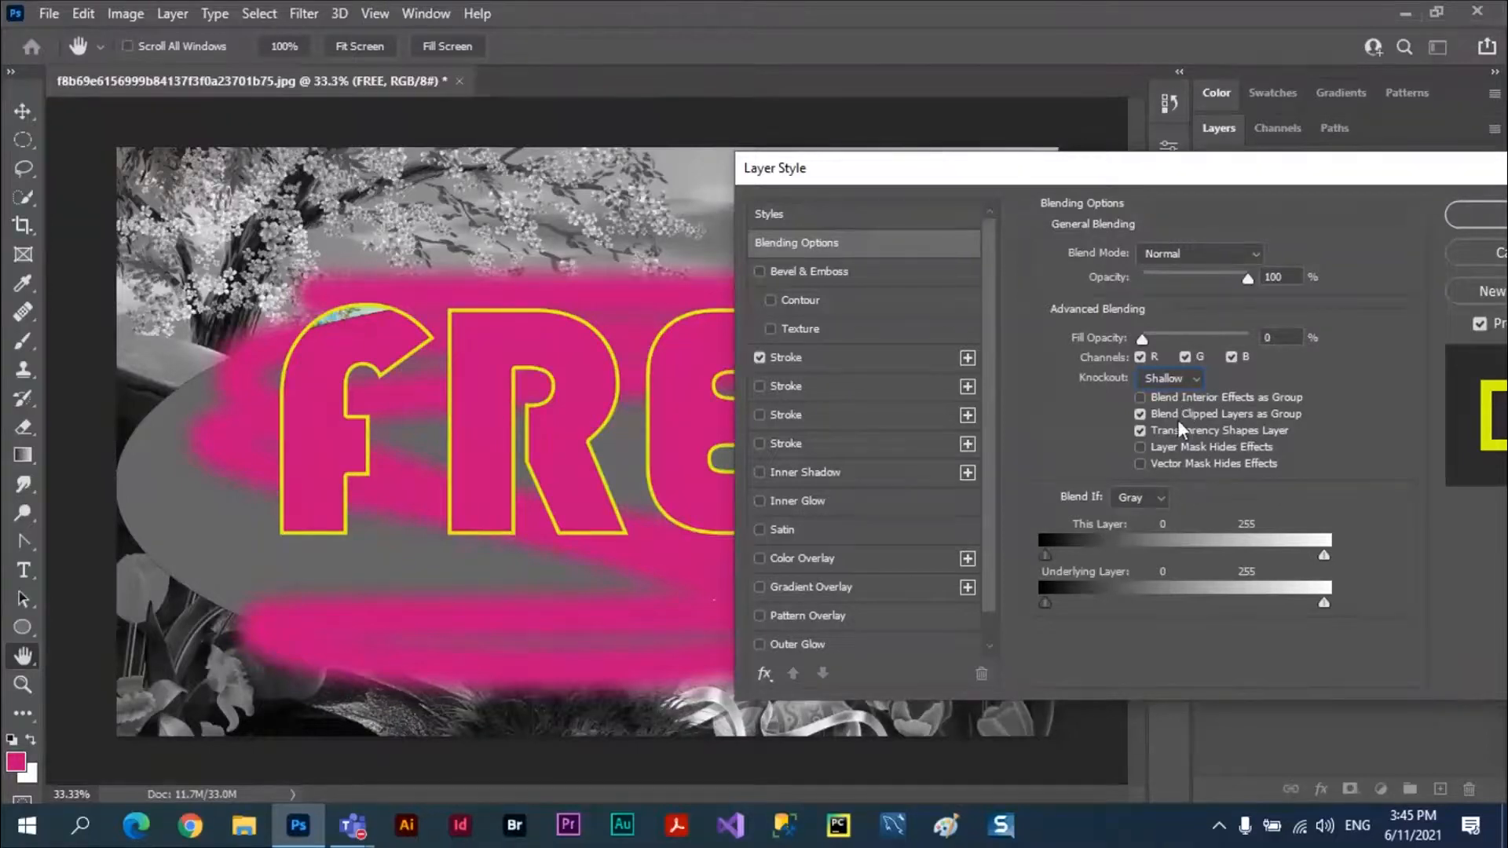
drag(1322, 166, 1000, 161)
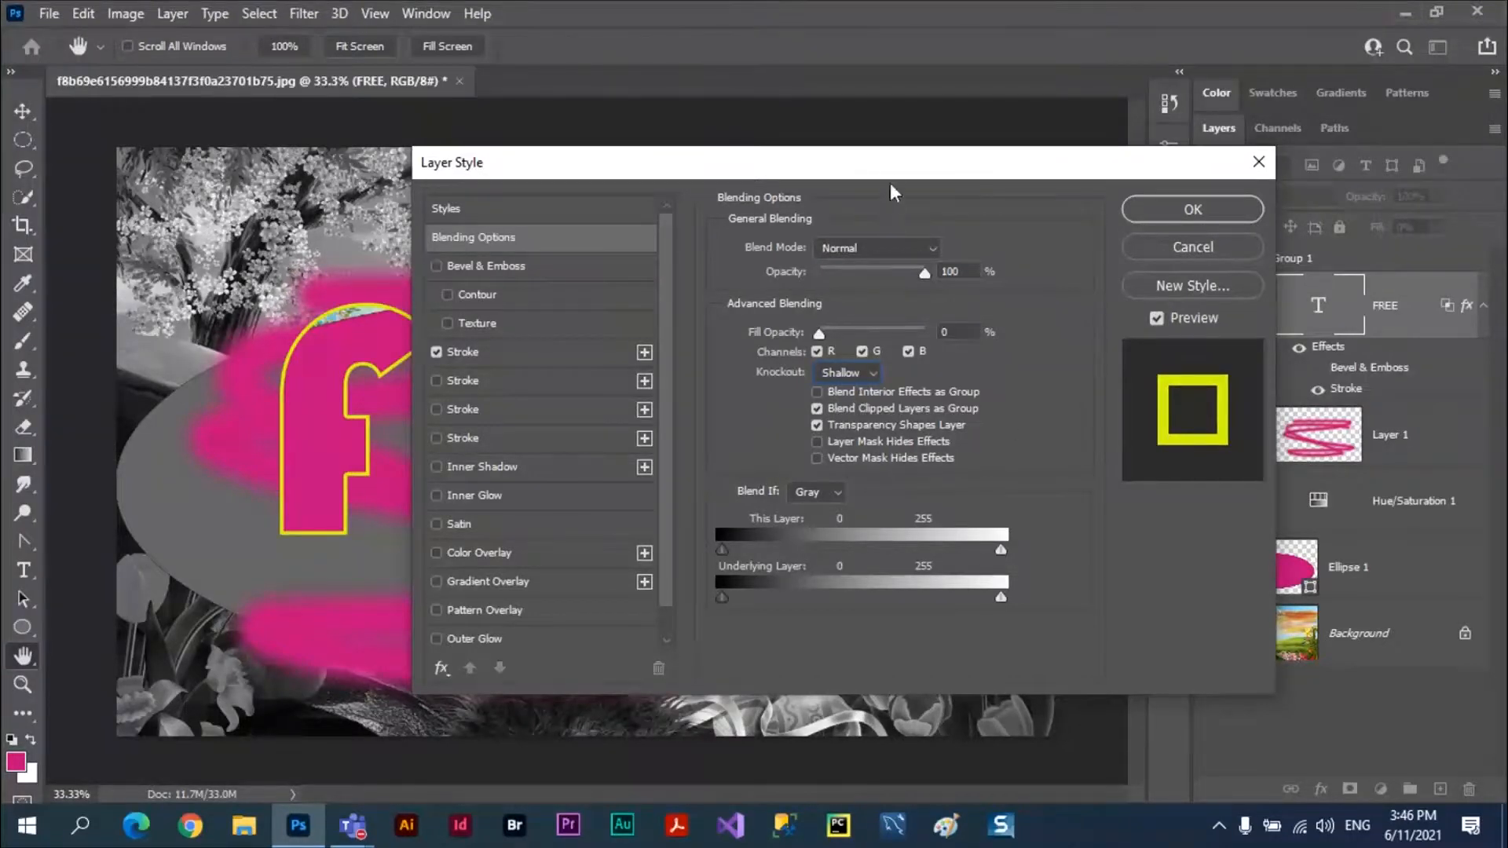
drag(895, 172, 832, 203)
click(1148, 252)
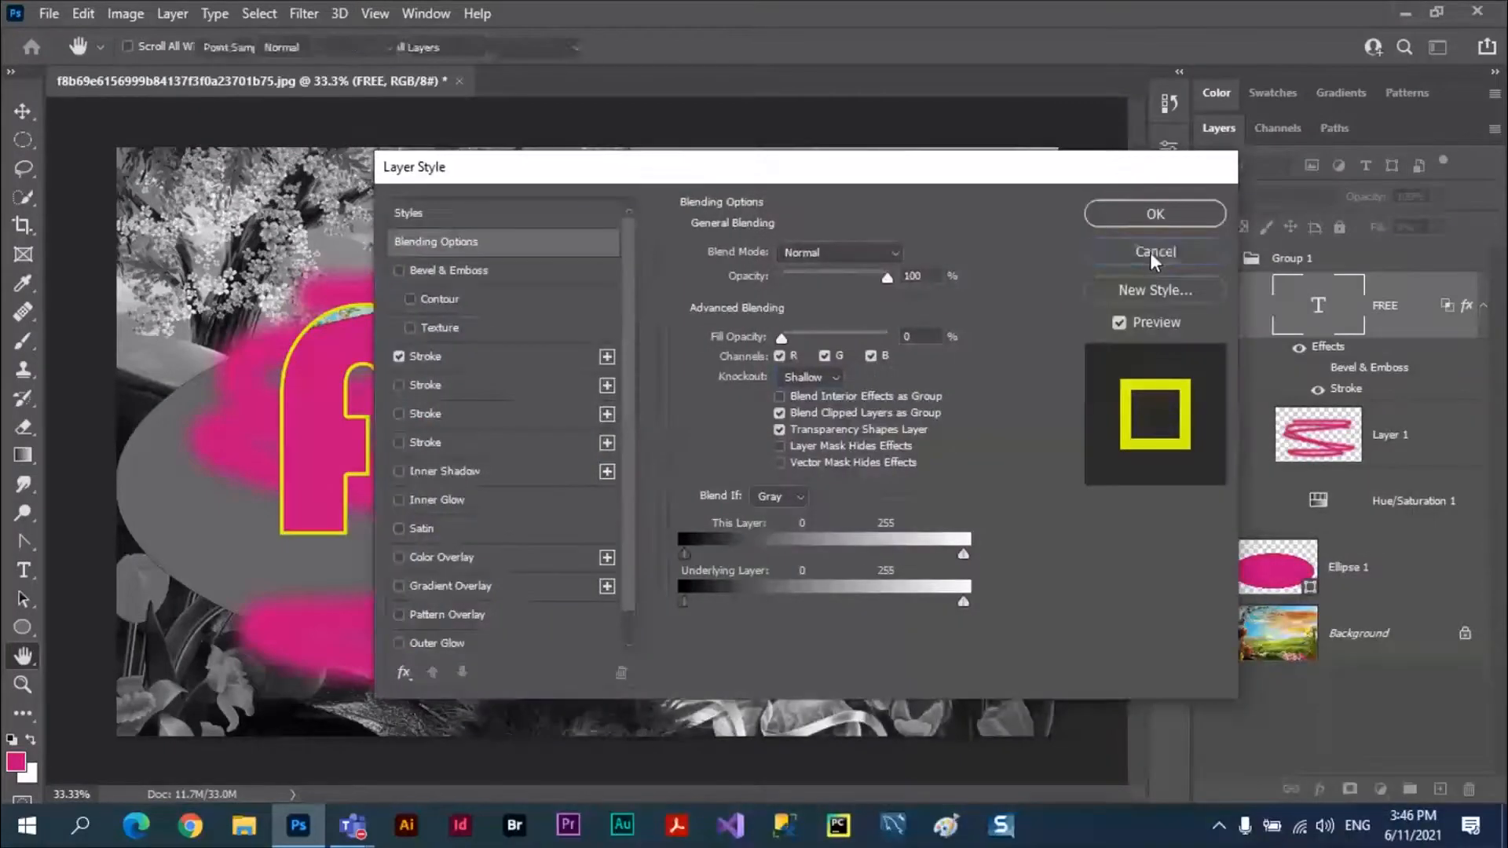
Close the landscape document without saving and open fire.jpeg from the recent files.
click(459, 81)
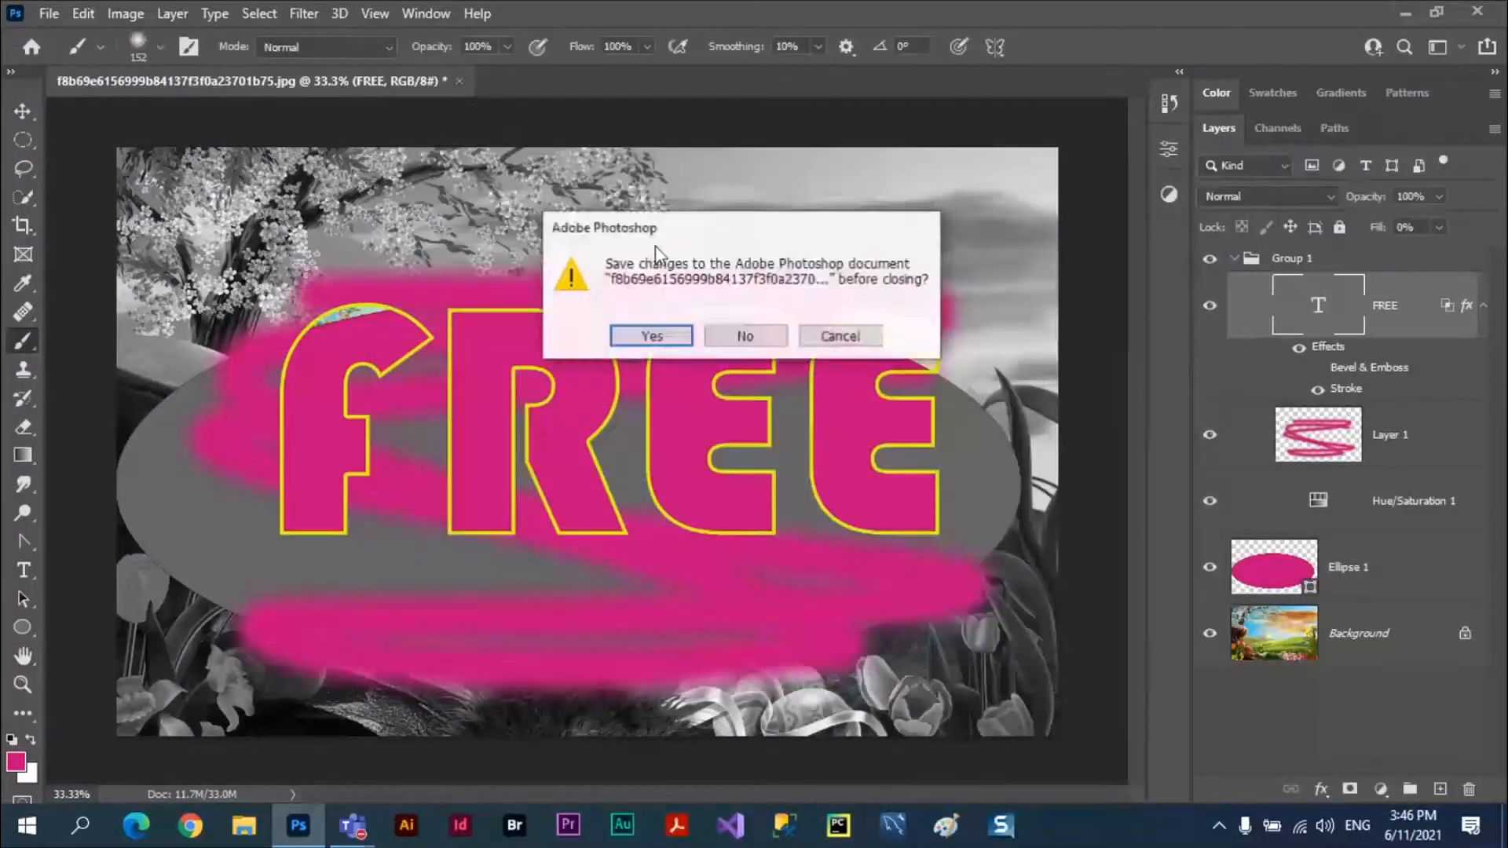
click(744, 336)
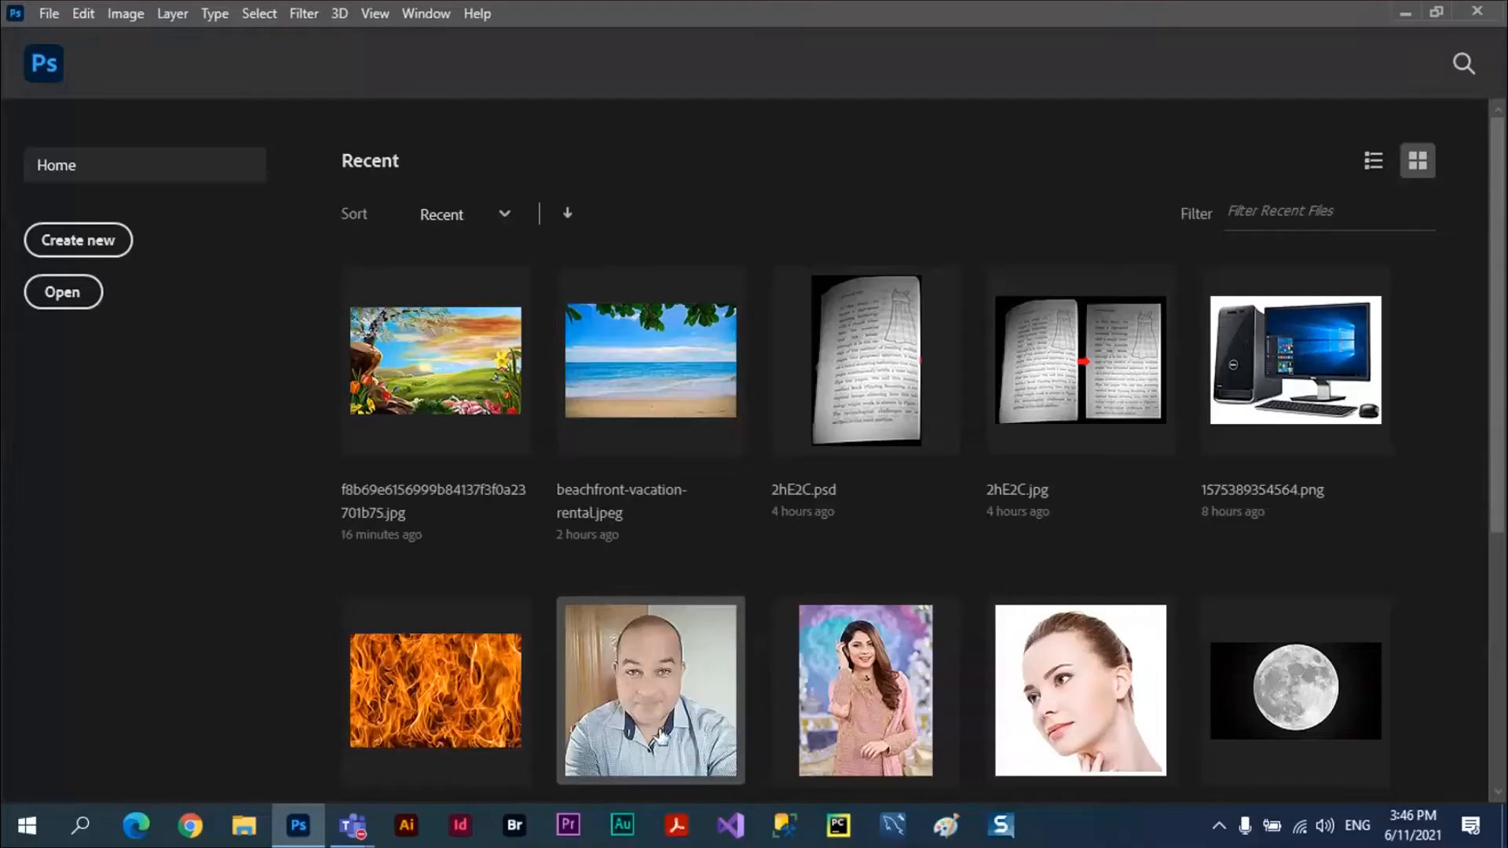
click(442, 712)
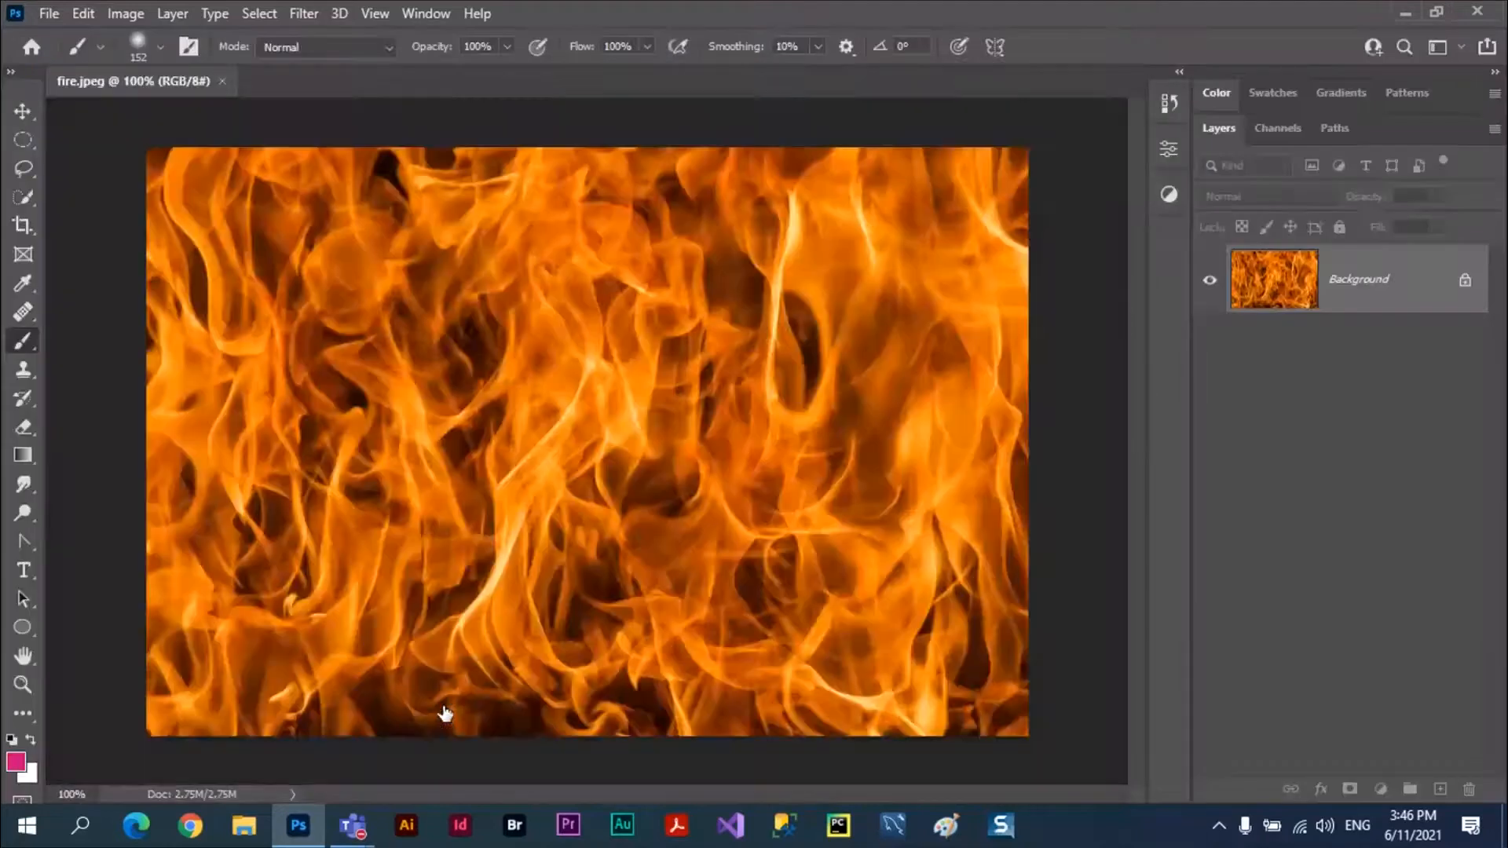
Open the man's portrait photo from the recent files and select its subject automatically.
click(223, 81)
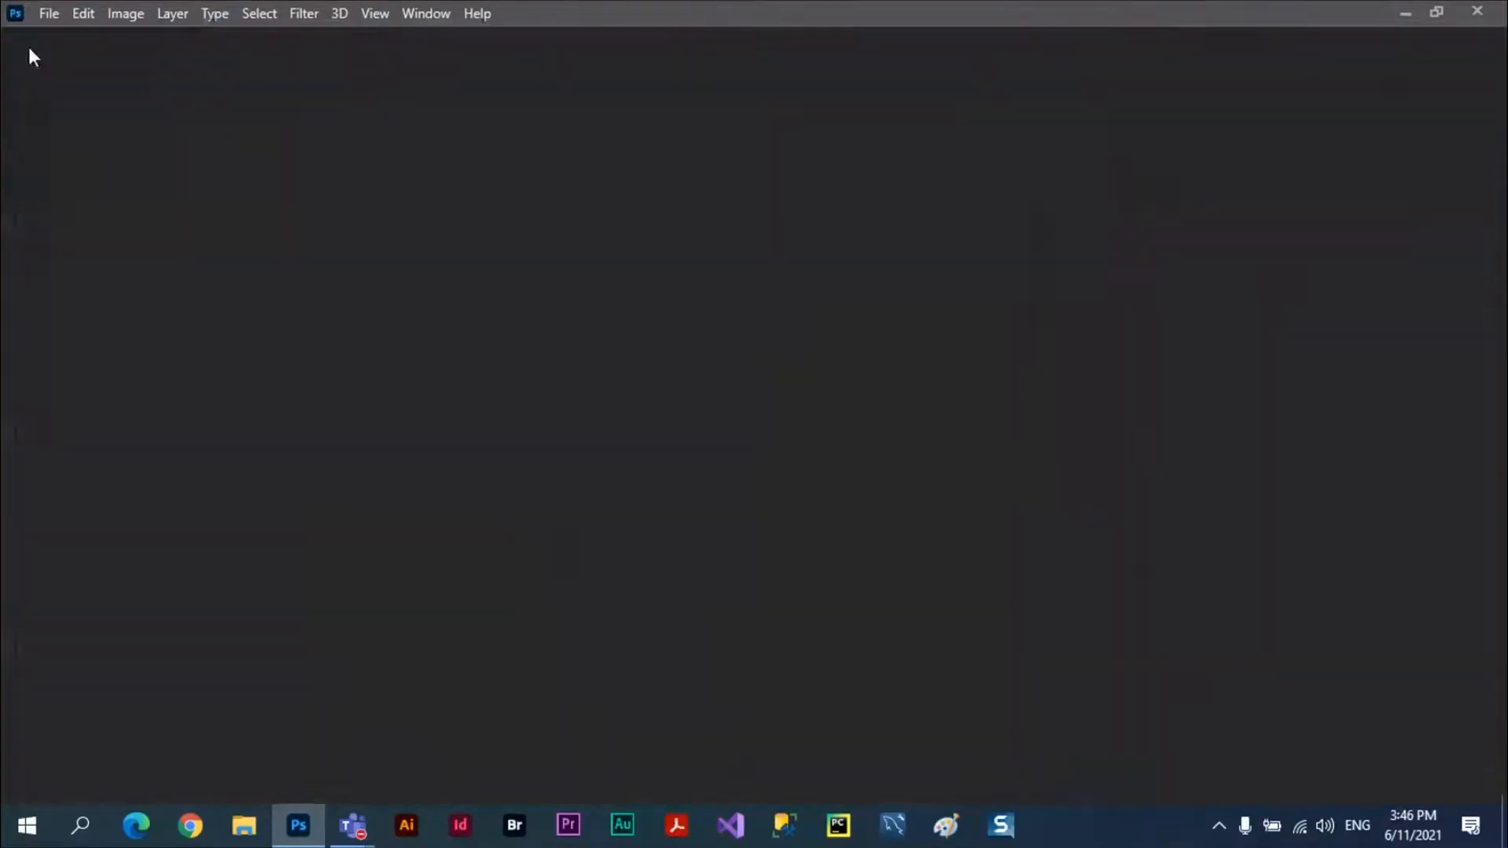
click(658, 620)
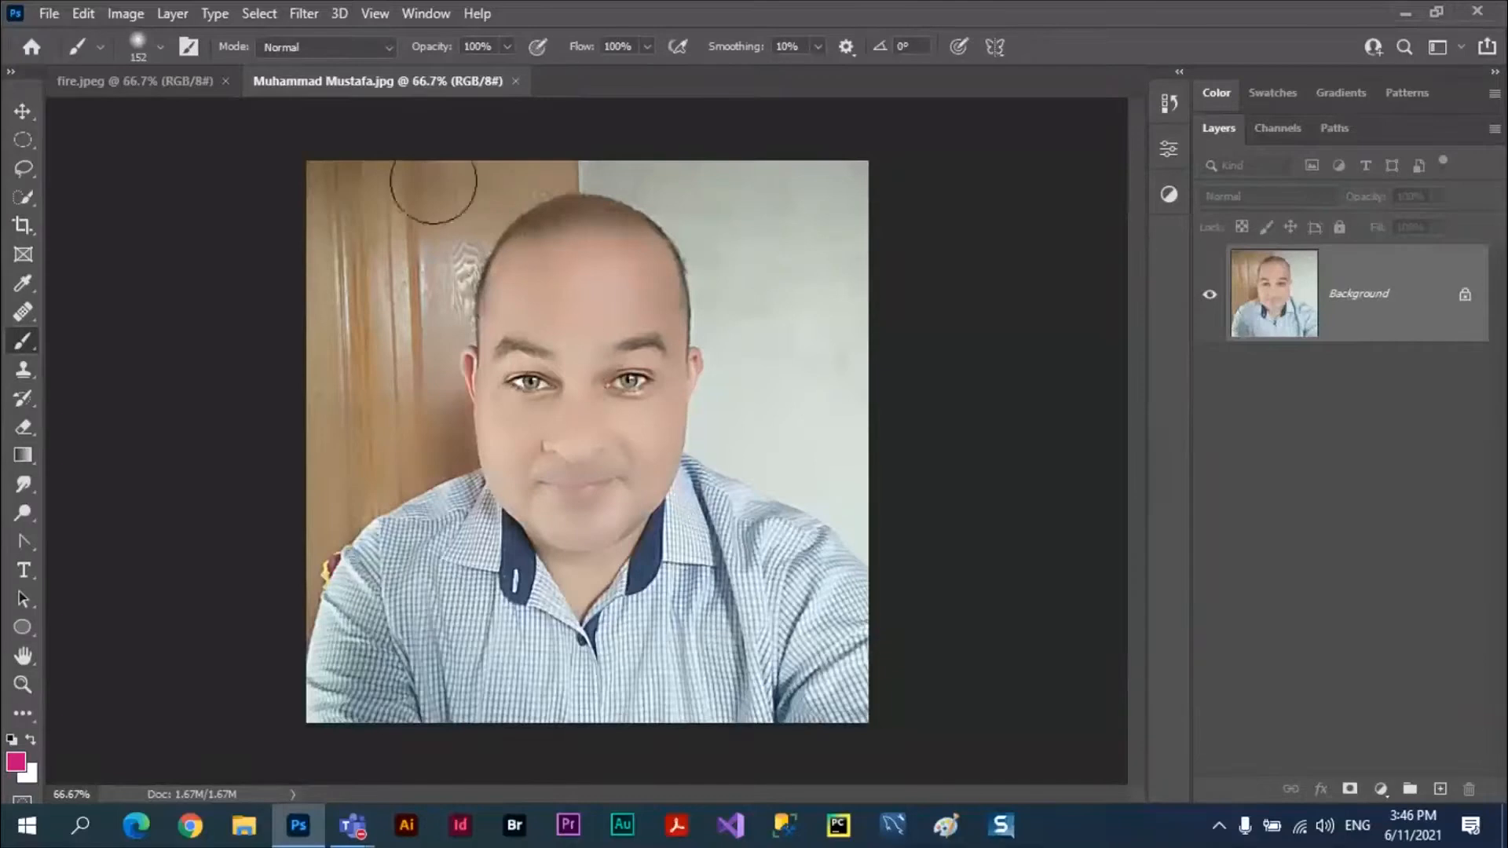
click(267, 18)
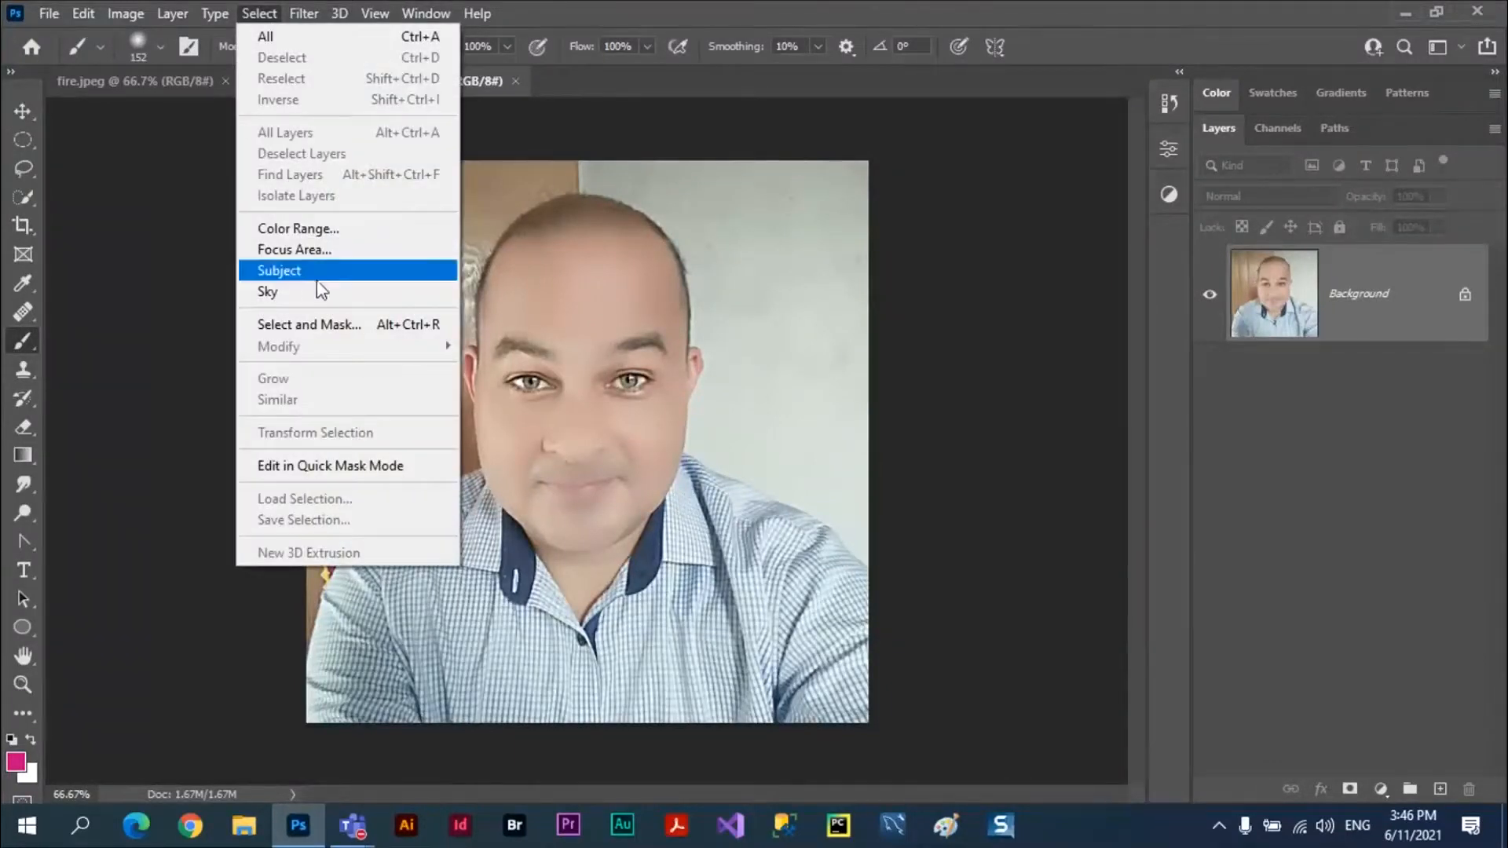
click(318, 273)
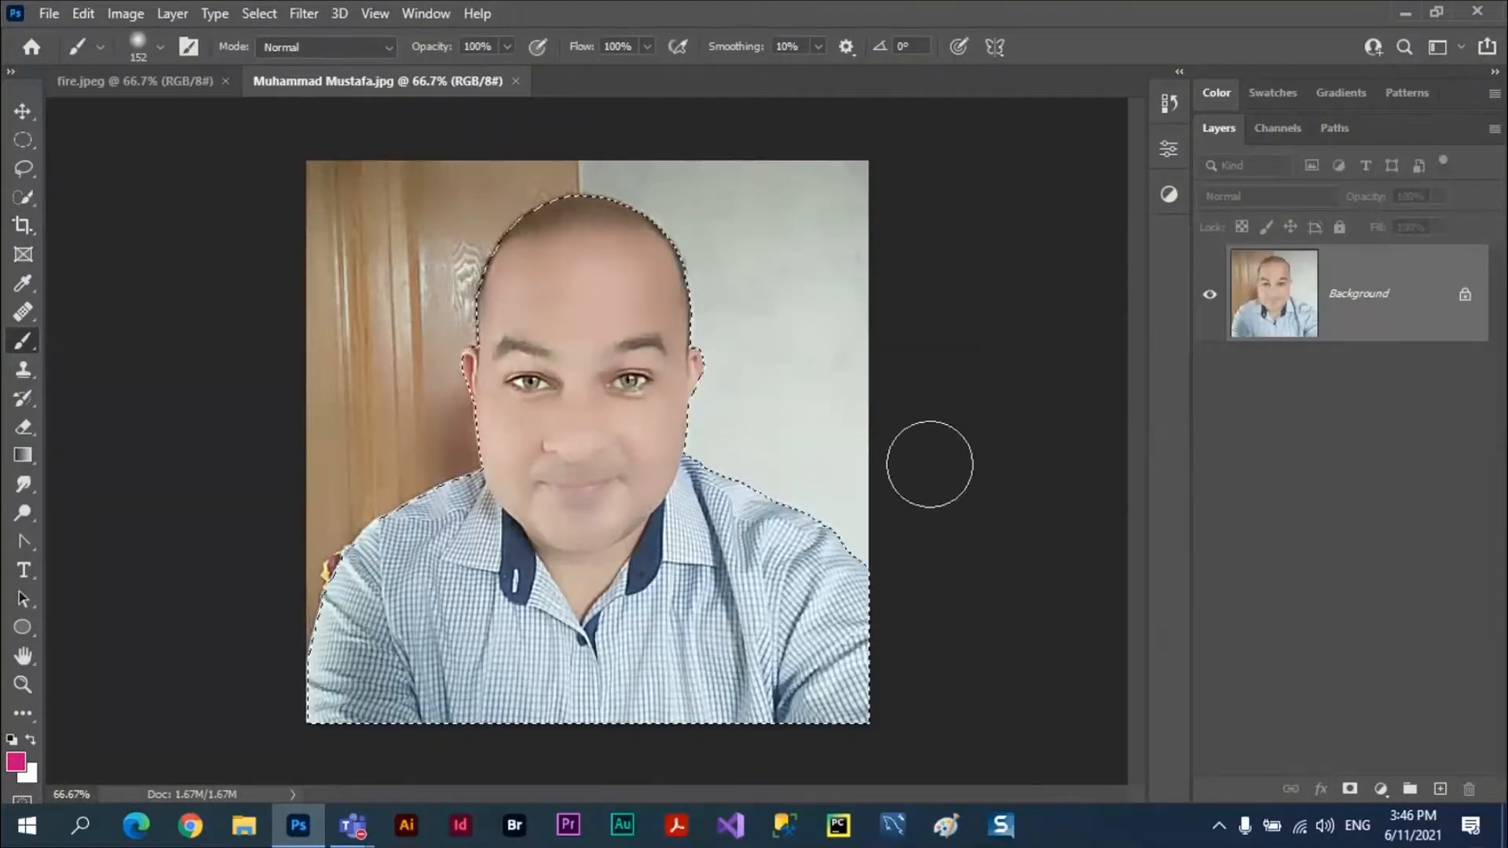
Close the portrait photo and paste the copied man's cutout into fire.jpeg as a new layer.
click(516, 82)
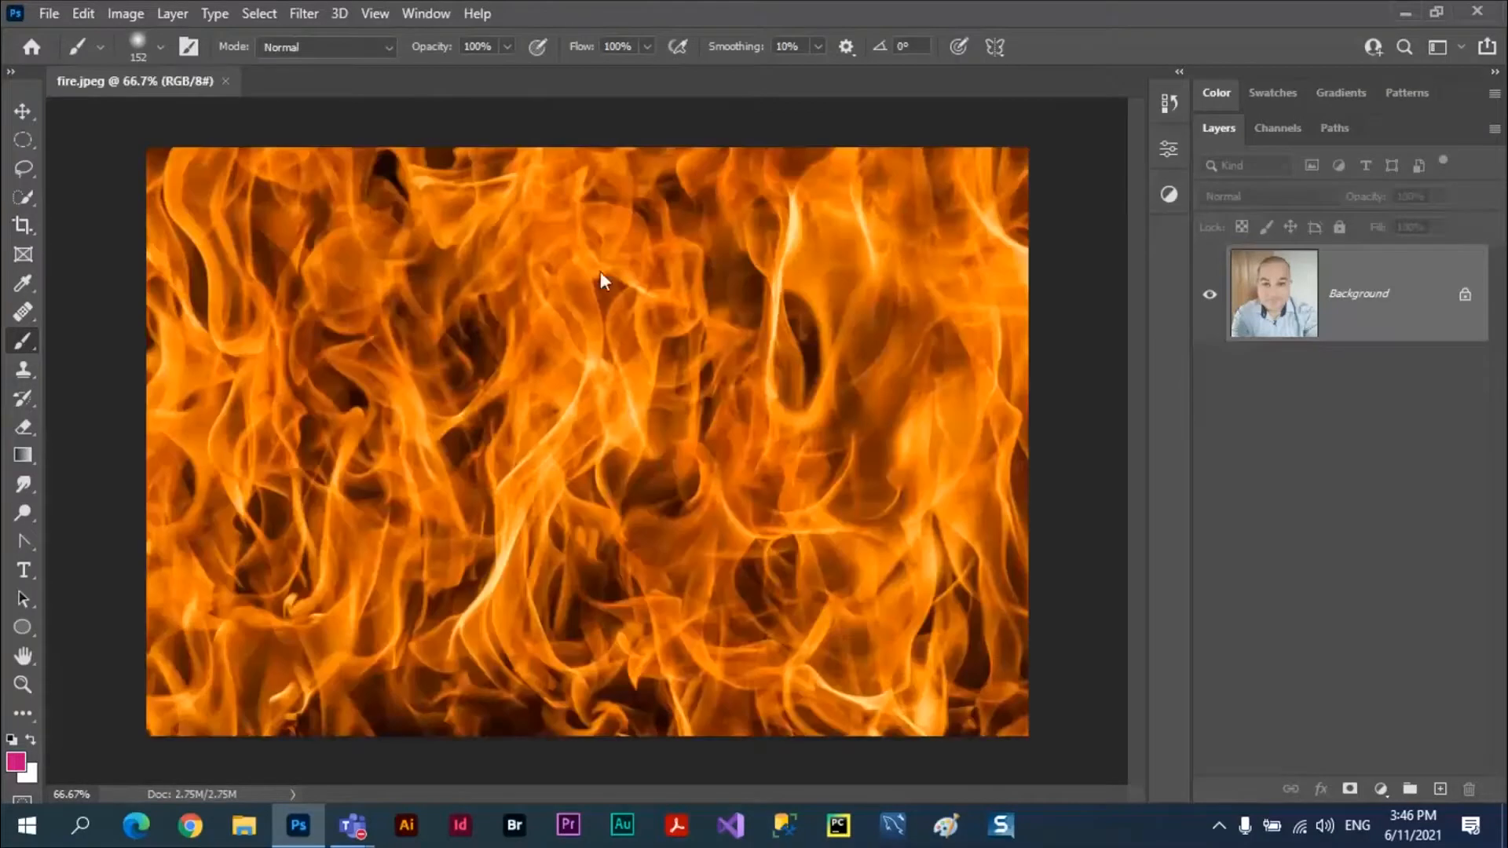
key(ctrl+v)
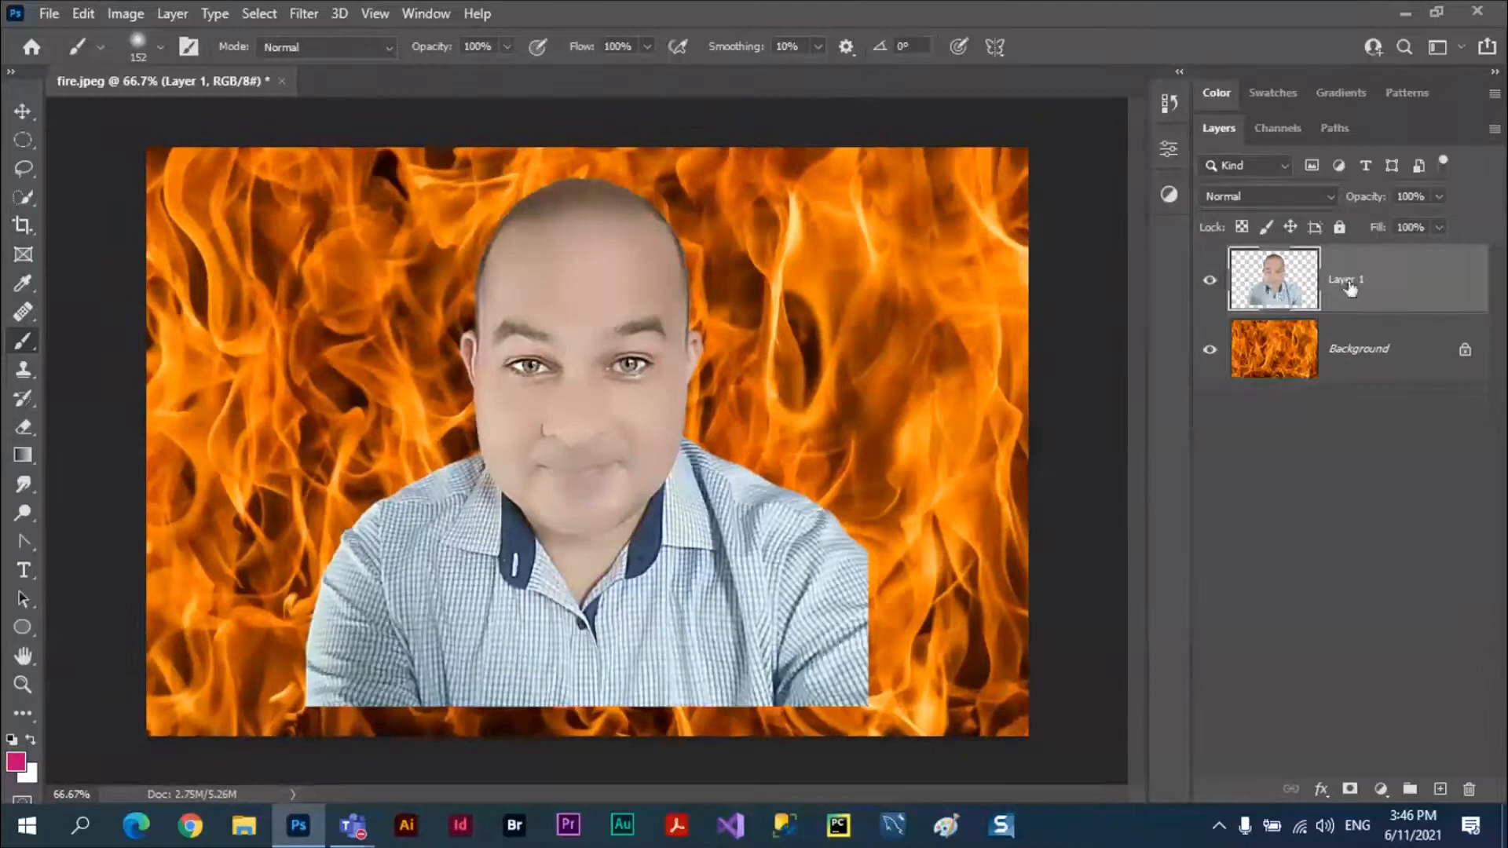
Open the blending options of the man's portrait layer and choose Gray for Blend If.
click(1325, 795)
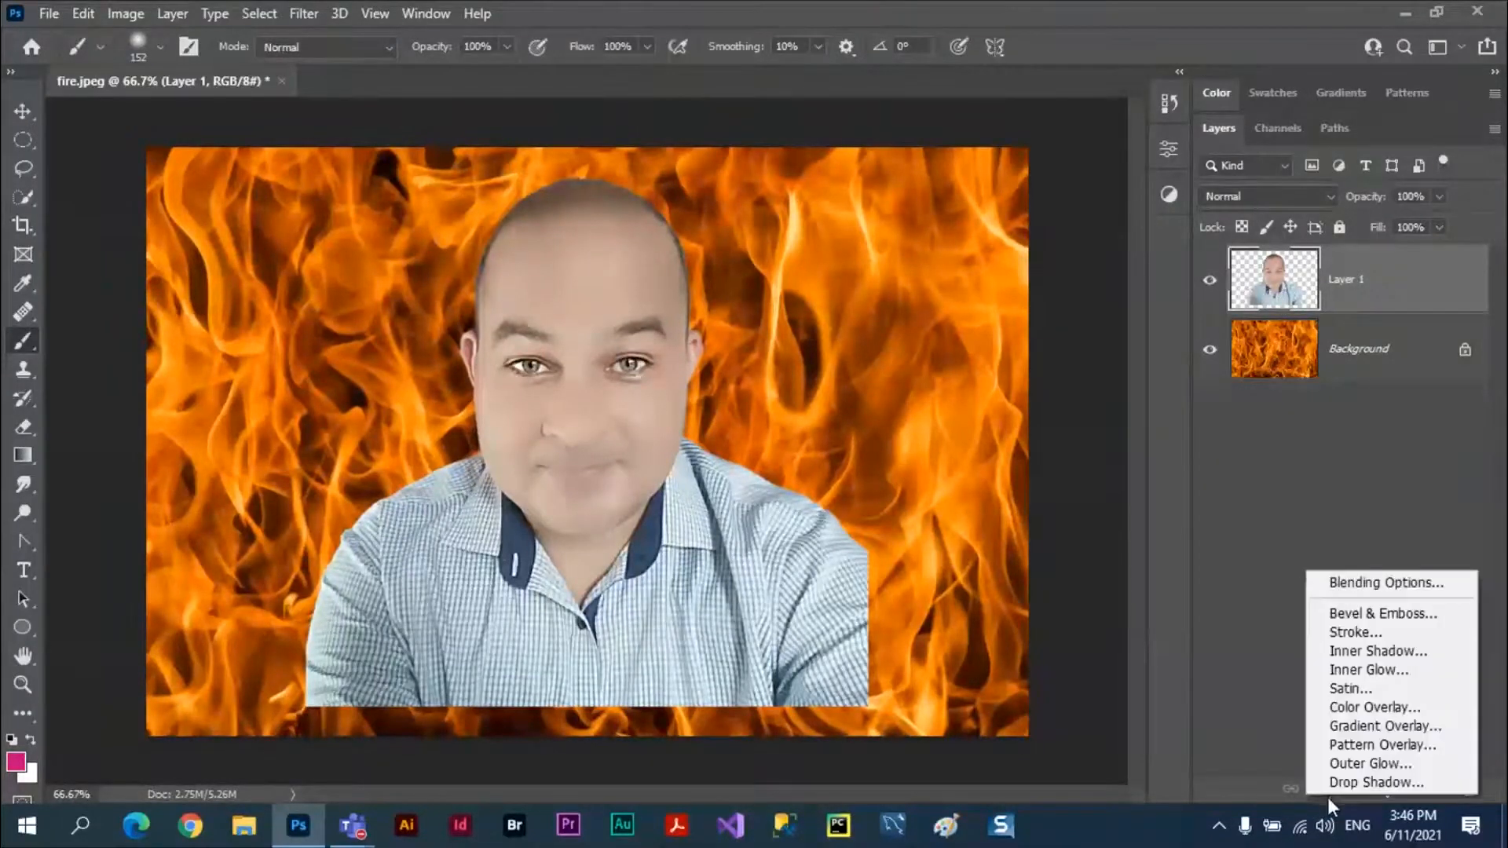
click(1395, 589)
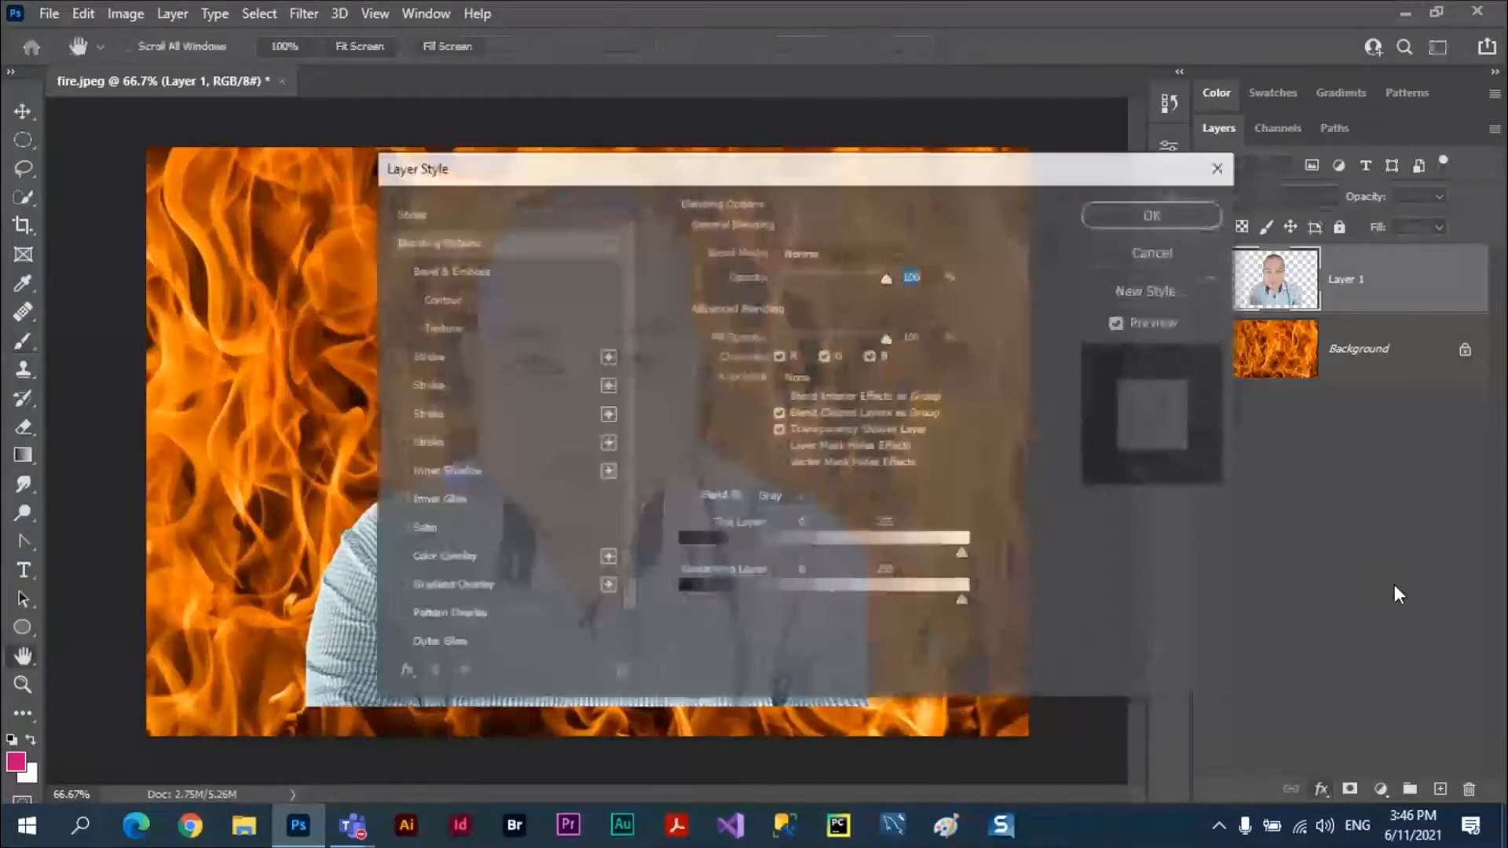
drag(903, 214, 1196, 194)
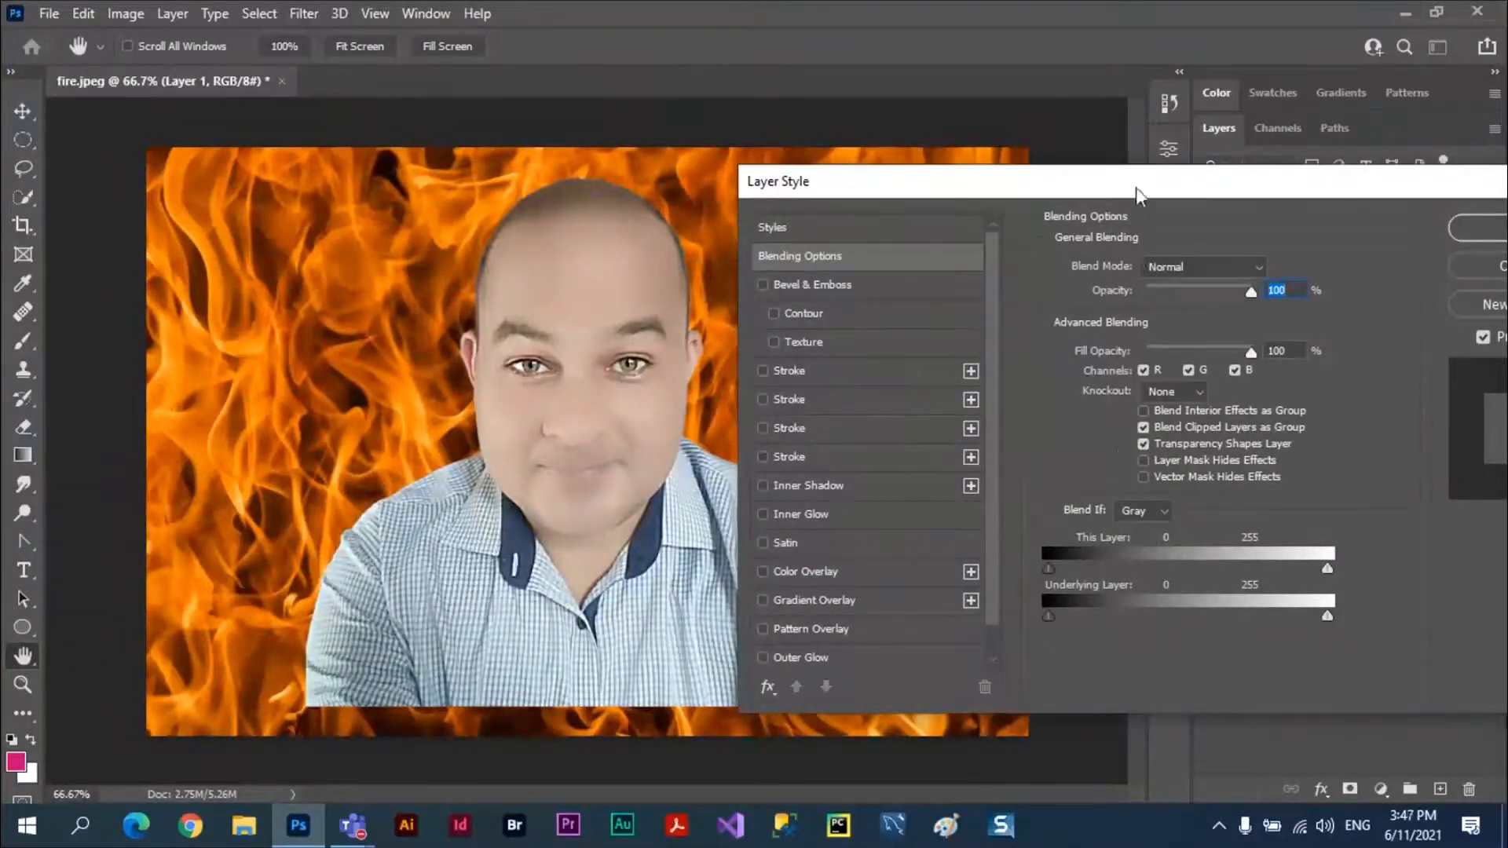
drag(1135, 186, 1186, 153)
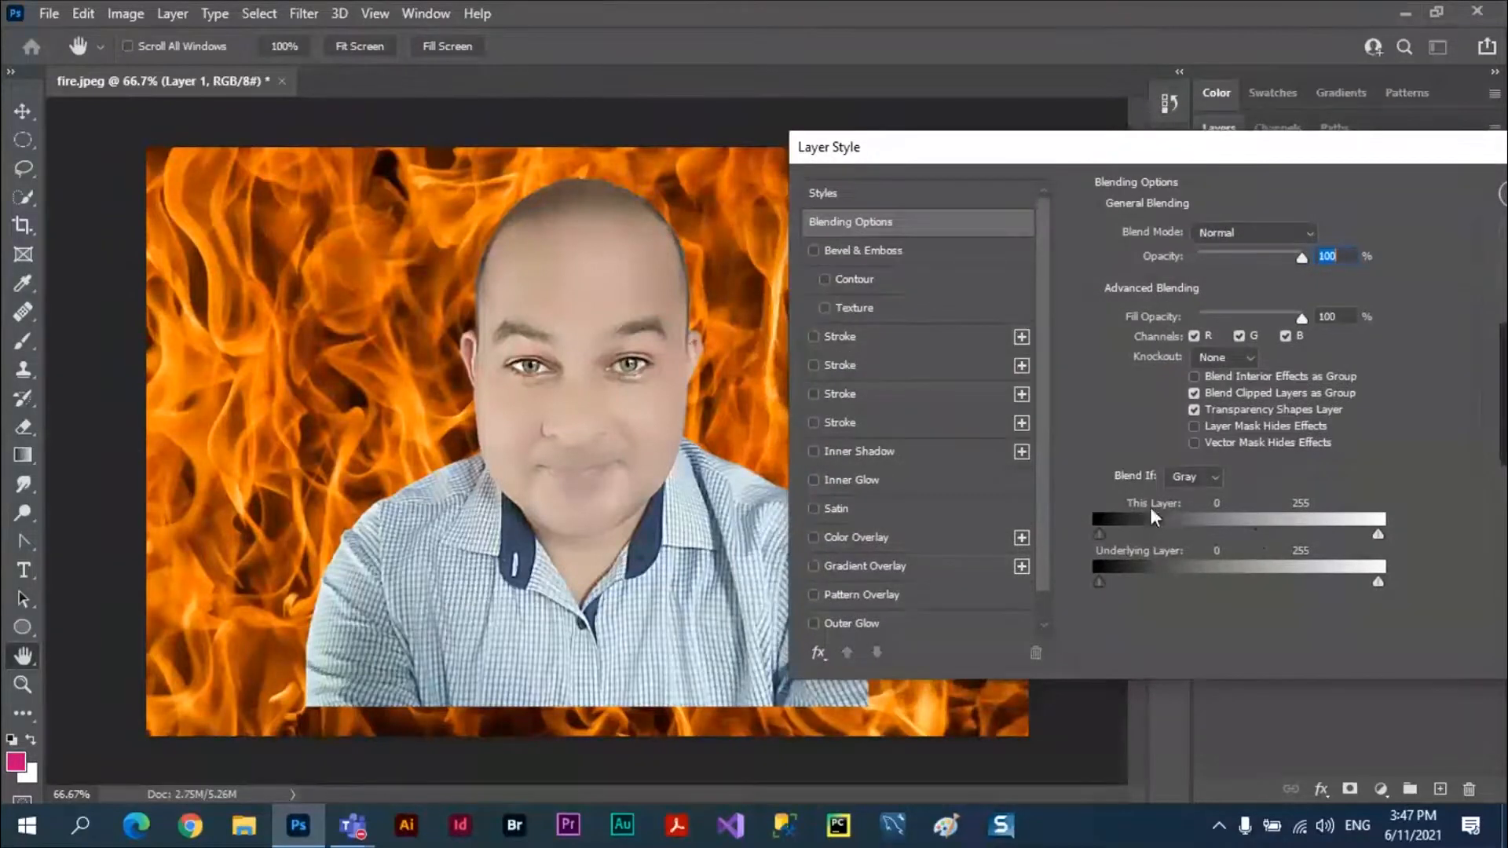
click(1217, 476)
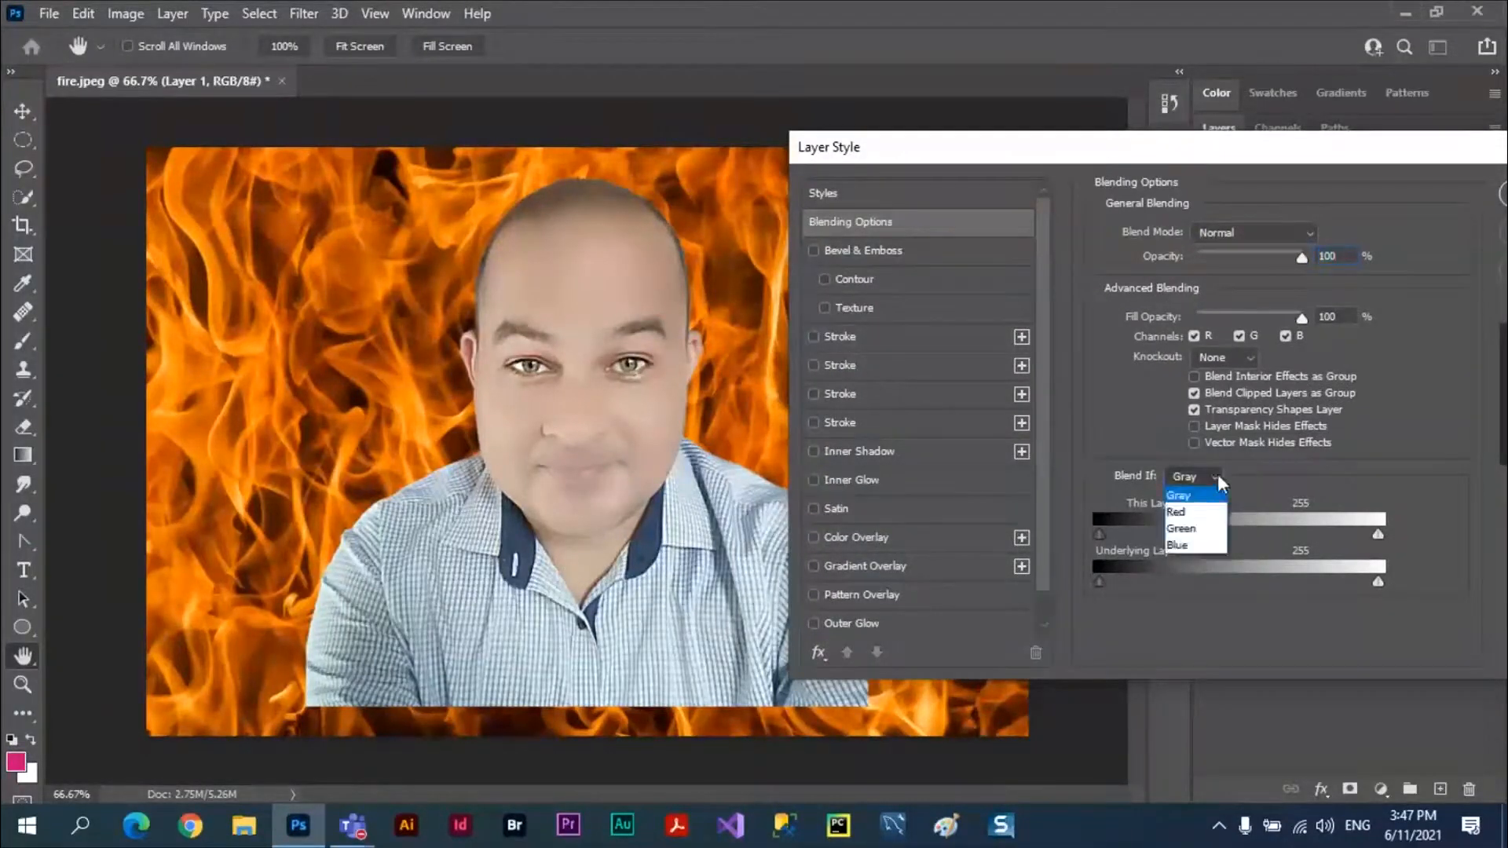
click(1186, 494)
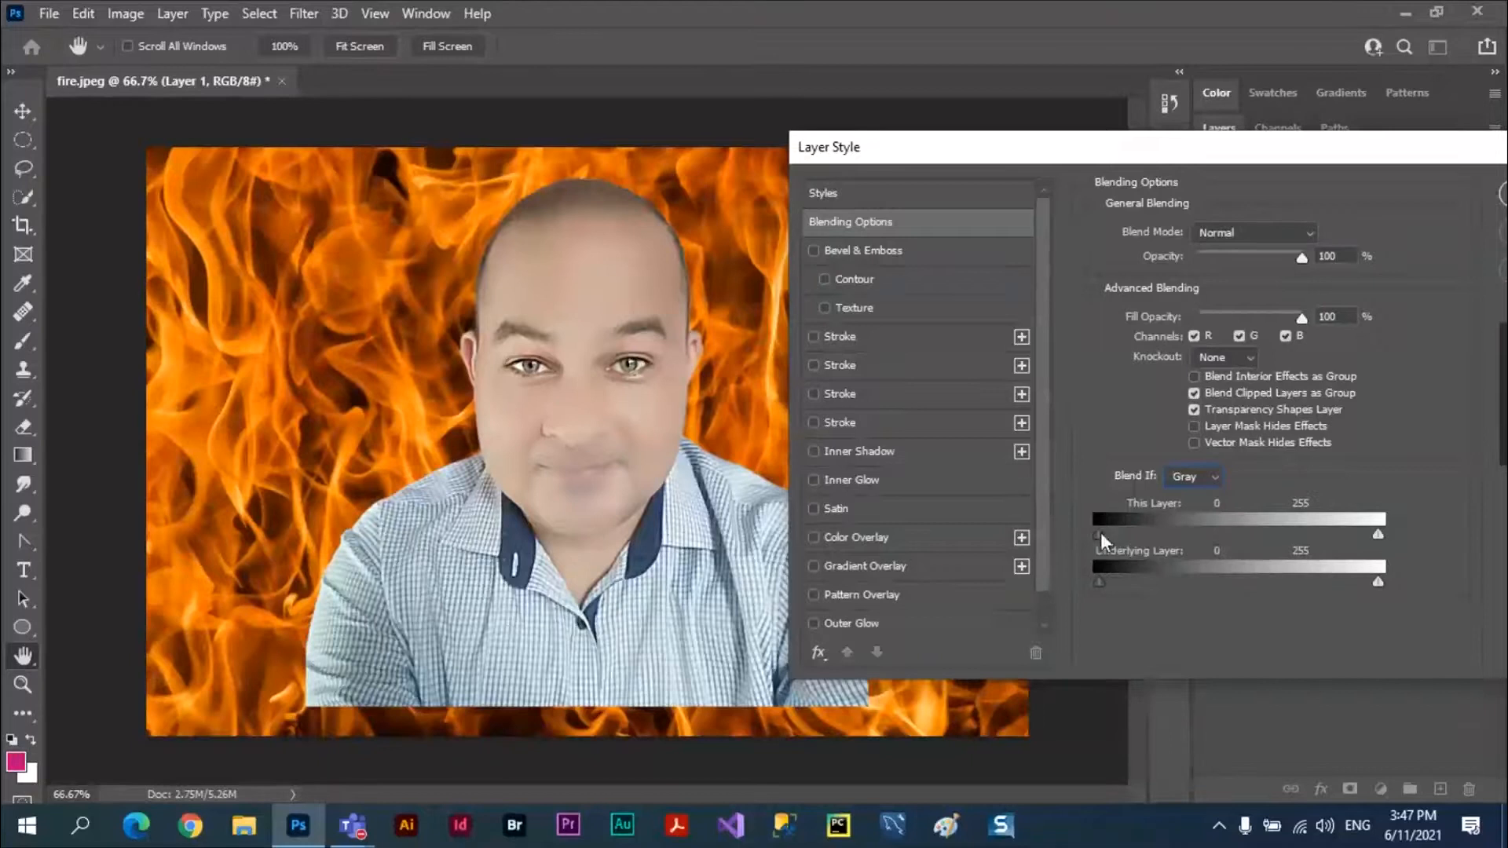
Try raising This Layer's black Blend If slider to 158 to hide the portrait's dark tones, and return it to 0.
drag(1100, 532, 1058, 542)
drag(1101, 535, 1109, 534)
drag(1119, 534, 1272, 530)
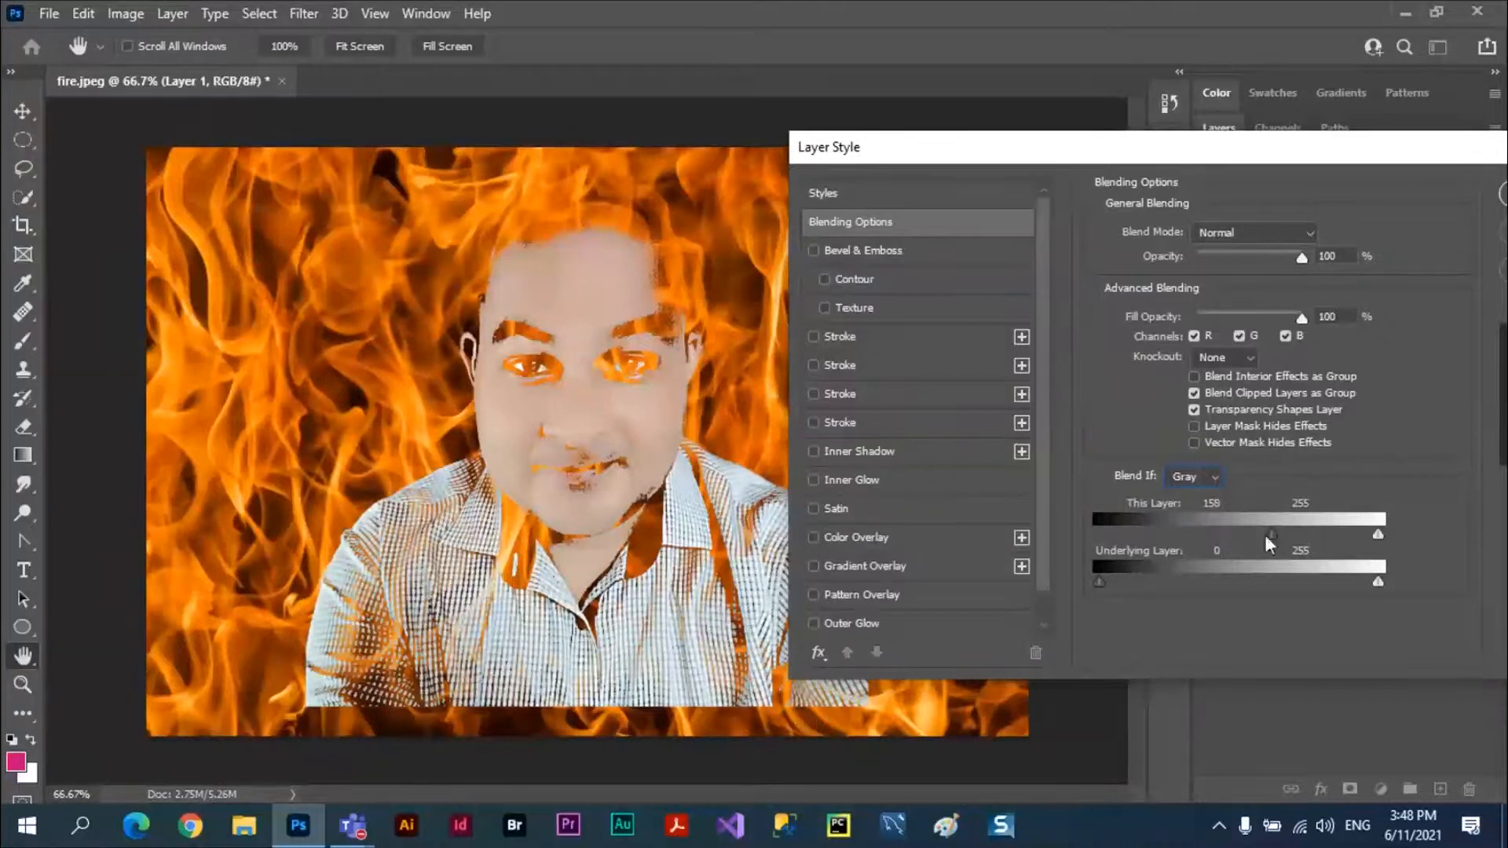
drag(1264, 534, 1065, 536)
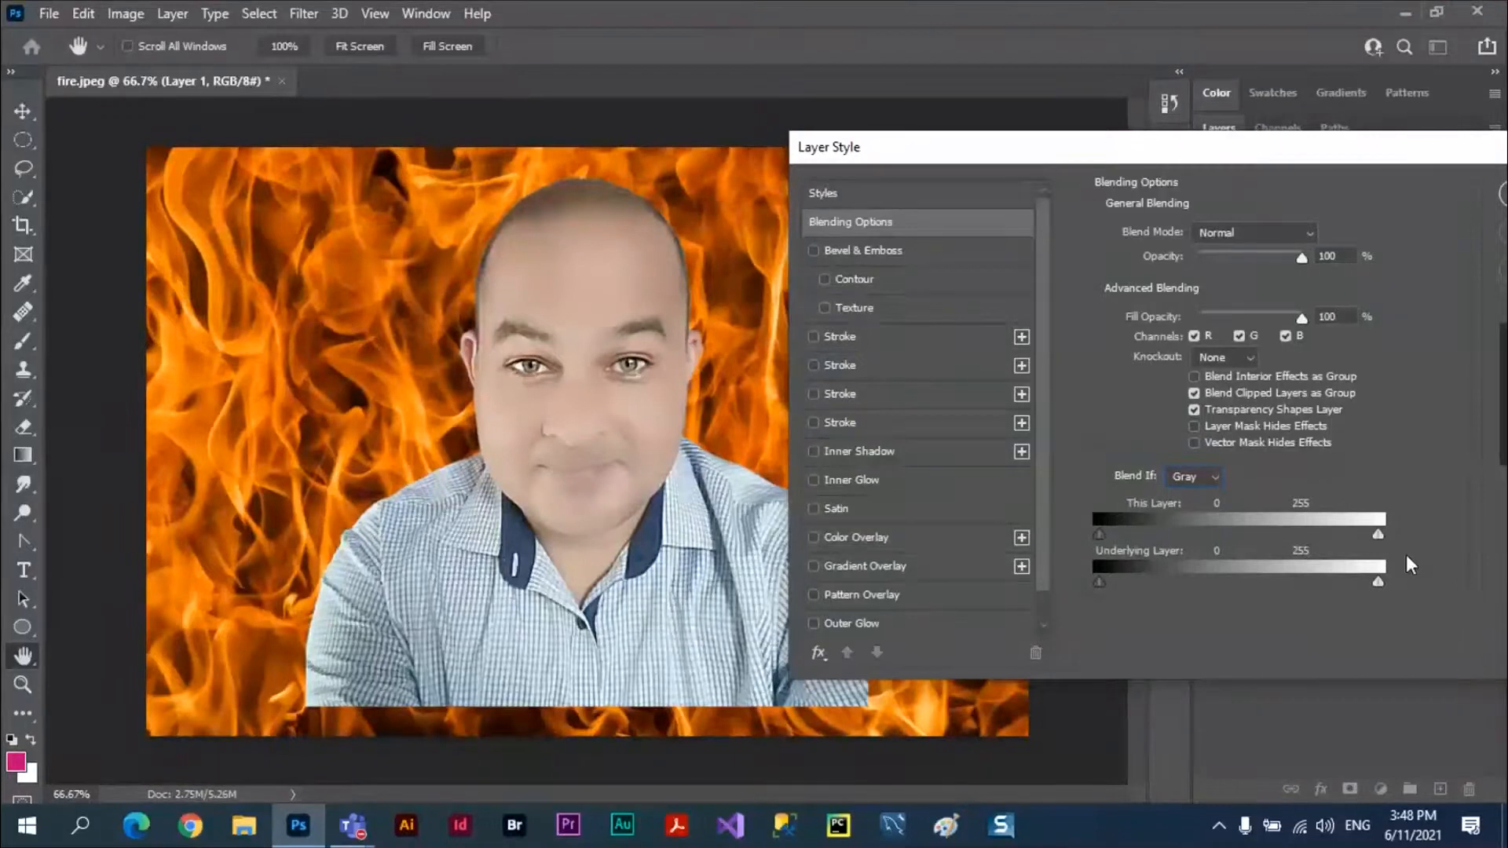
Try lowering This Layer's white Blend If slider to 152 to hide the portrait's light tones, and return it to 255.
drag(1378, 534, 1265, 535)
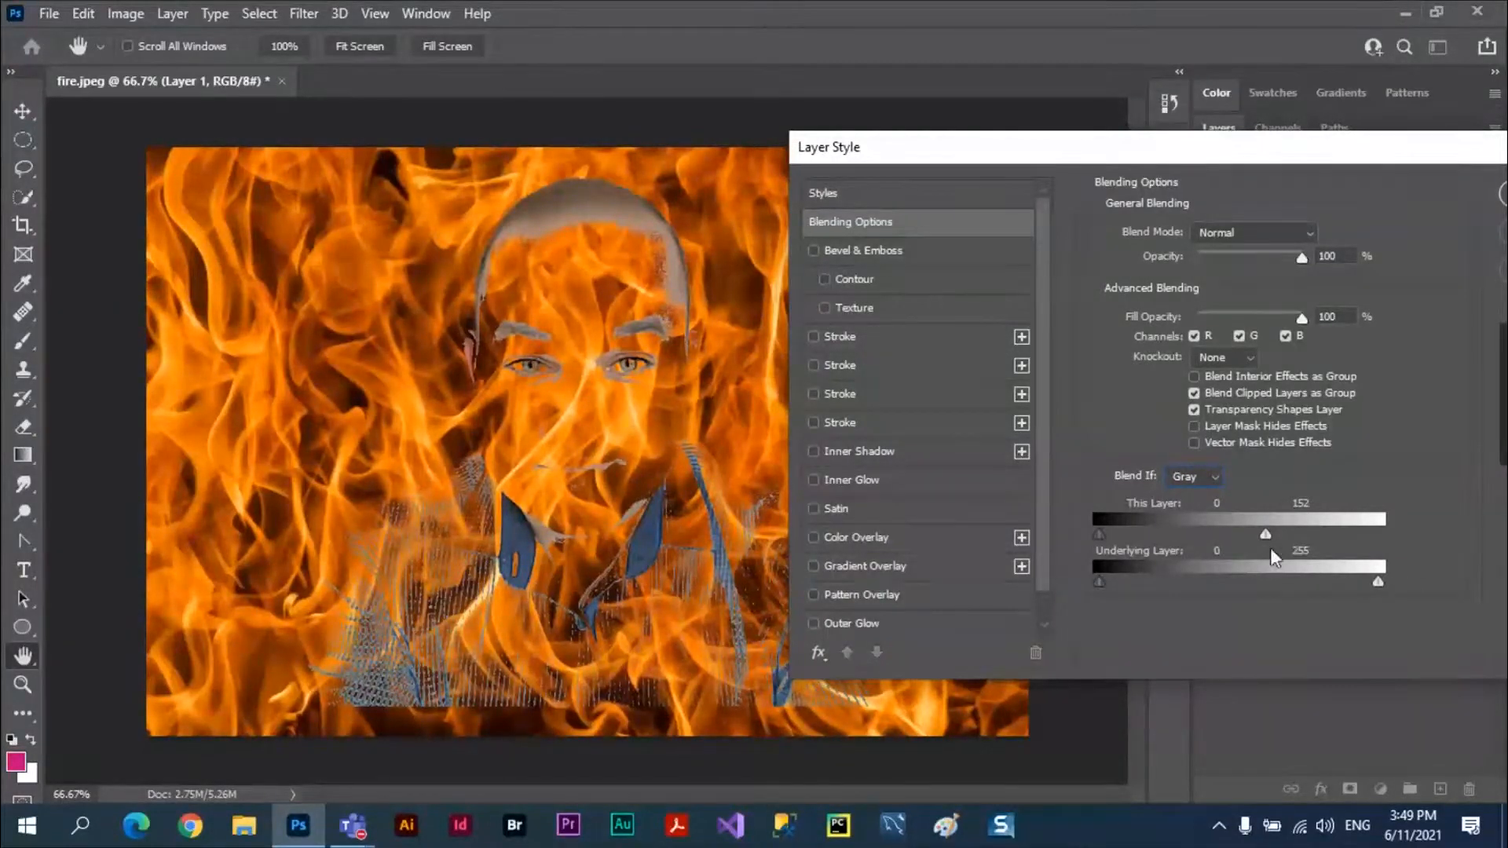
drag(1269, 536, 1385, 536)
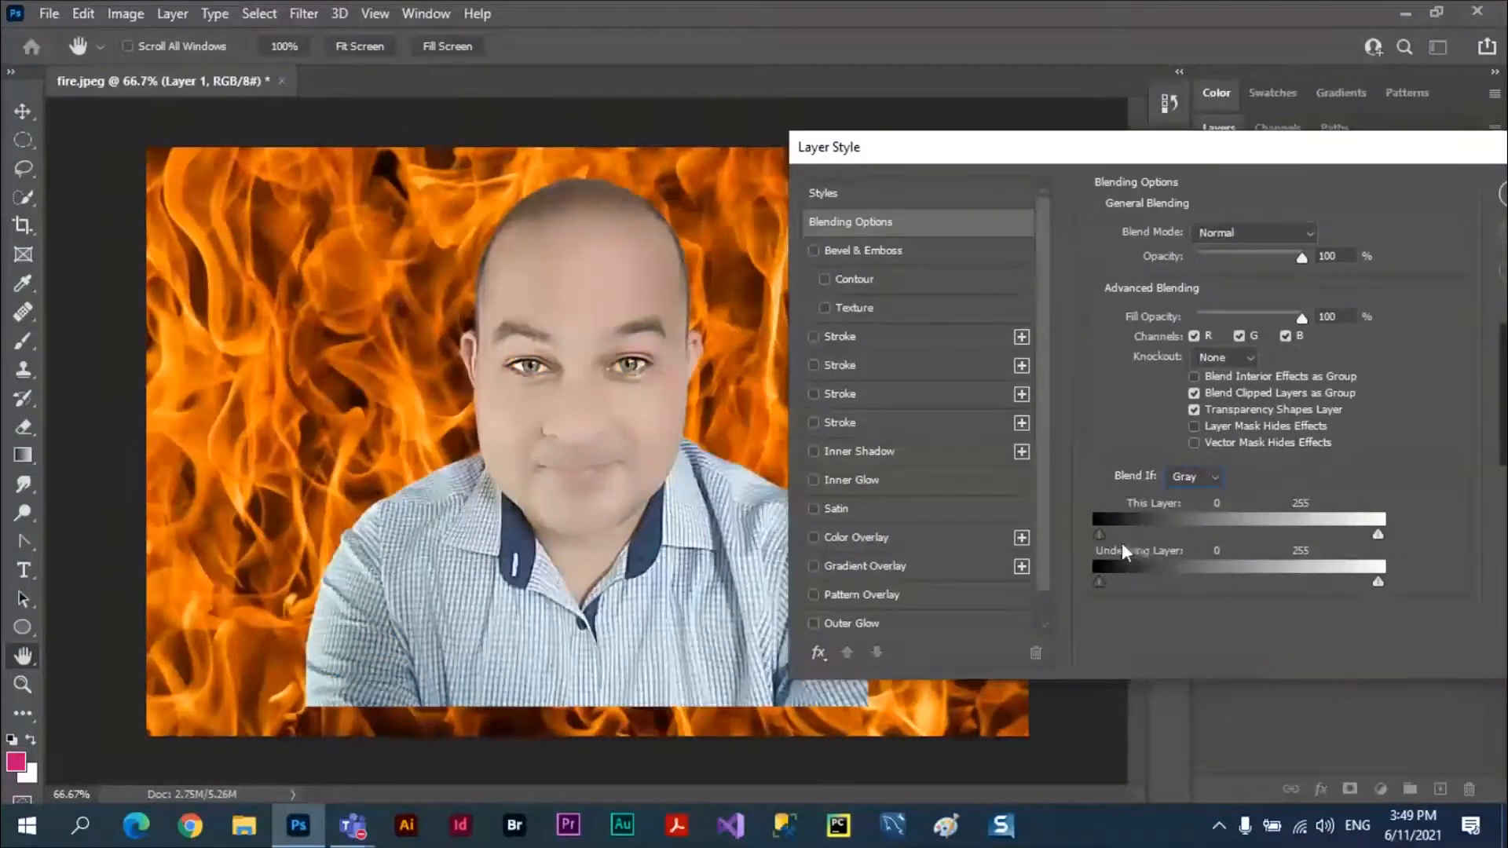
drag(1109, 536, 1076, 531)
Try raising the Underlying Layer's black Blend If slider to 100 so dark flames show through, and return it to 0.
drag(1100, 584, 1205, 585)
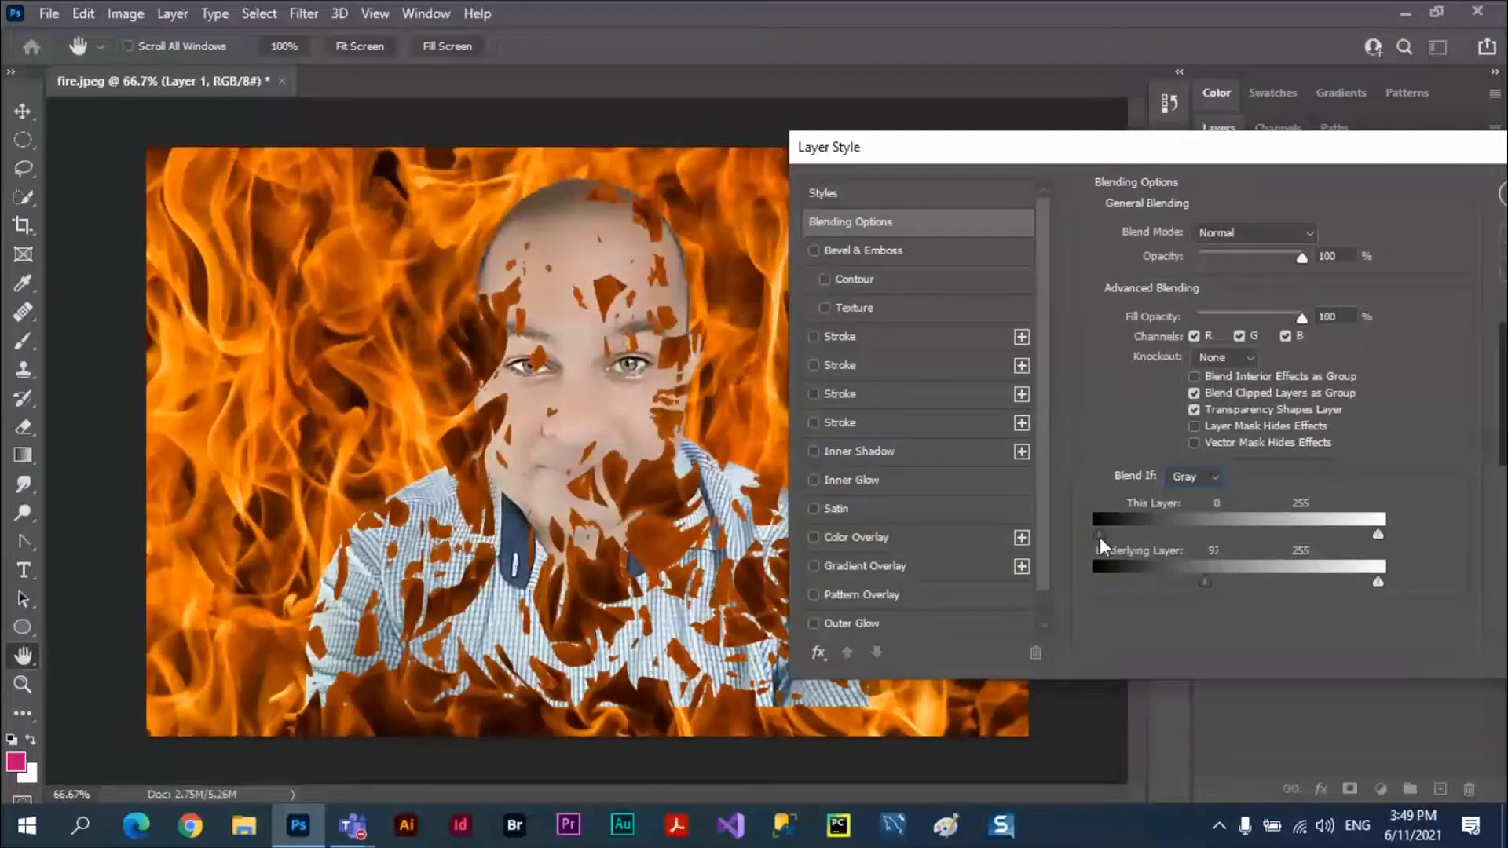
drag(1204, 576, 1210, 579)
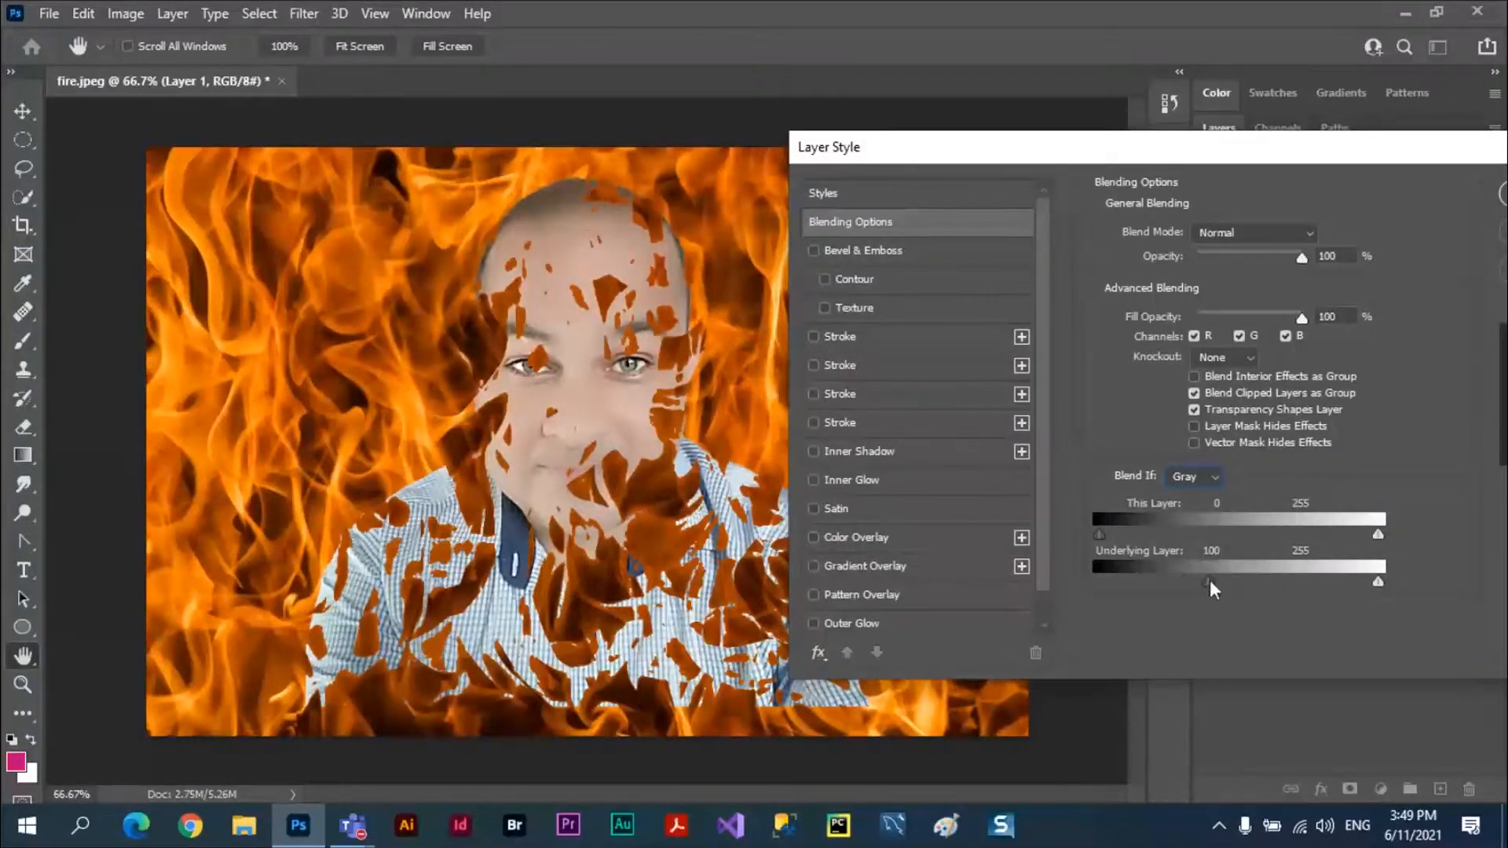
drag(1209, 579, 1087, 584)
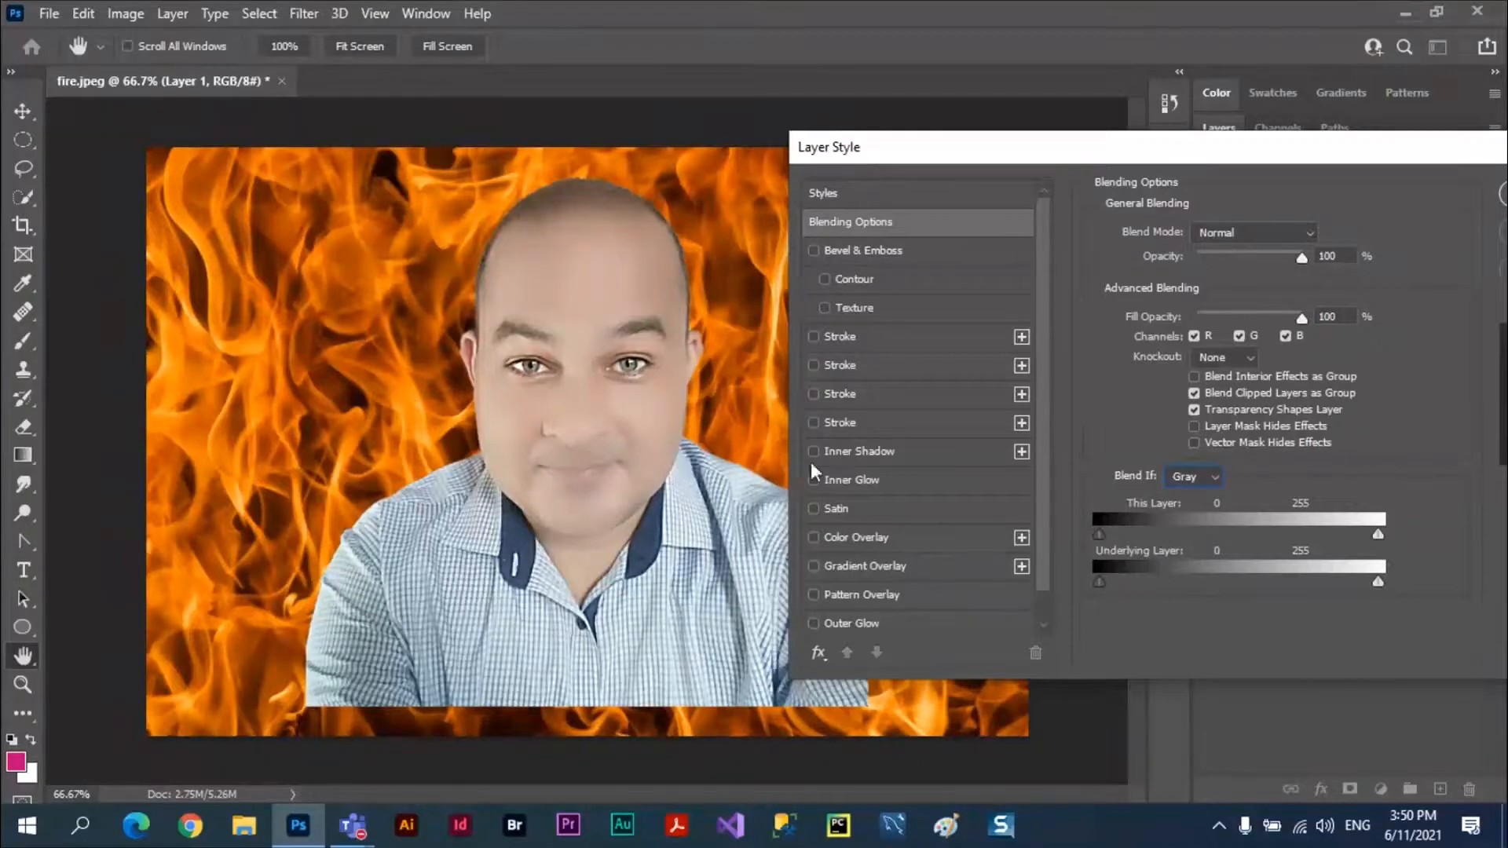
Try the Underlying Layer's white Blend If slider at 121 and split at 95 / 170, and return it to 255.
drag(1350, 586, 1231, 578)
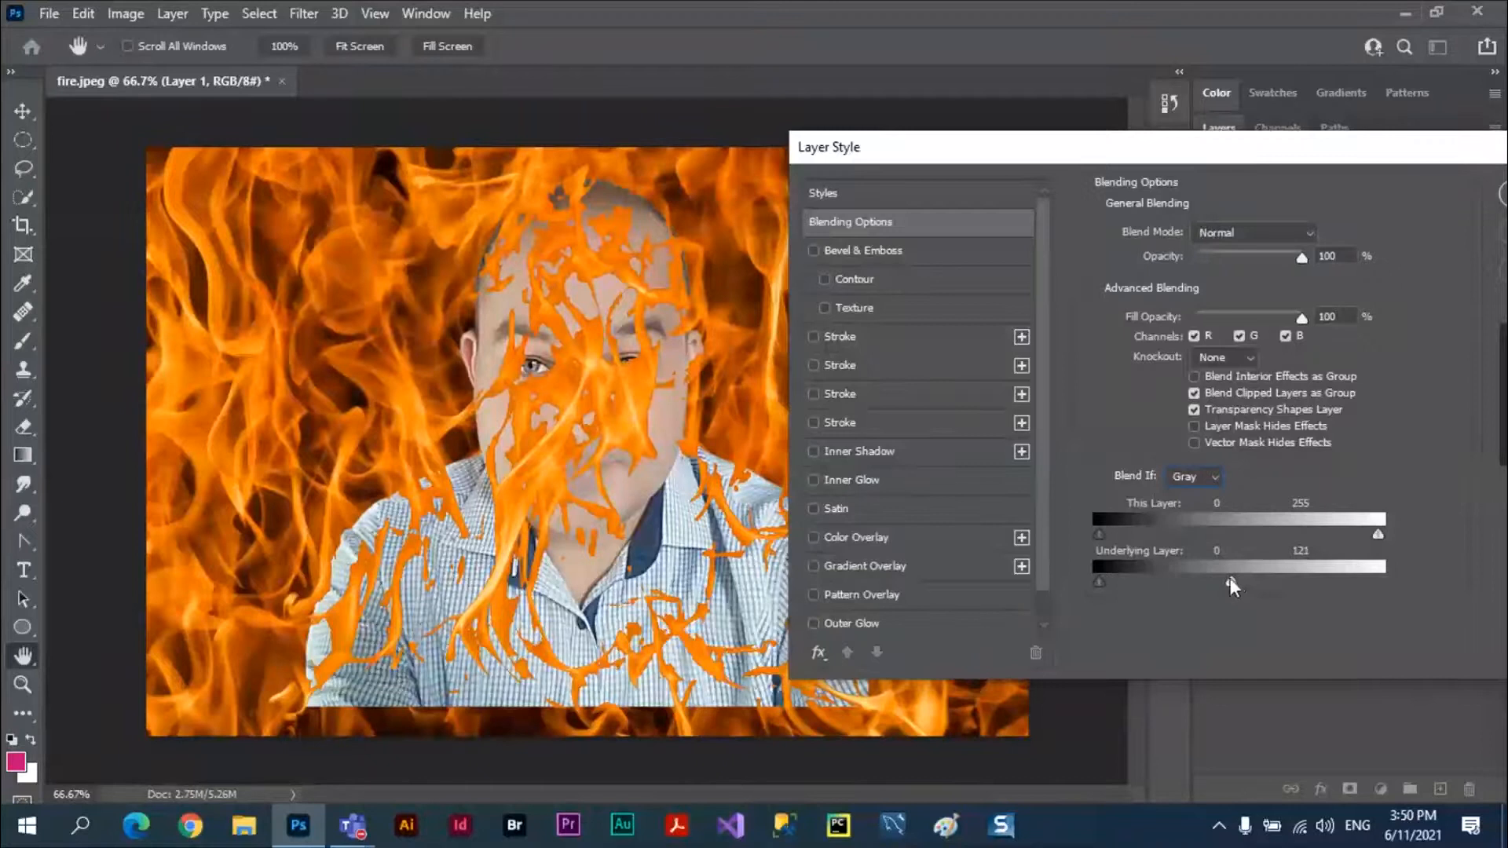
key(alt)
mouse_move(1233, 582)
mouse_down()
mouse_move(1290, 582)
mouse_move(1203, 583)
mouse_up()
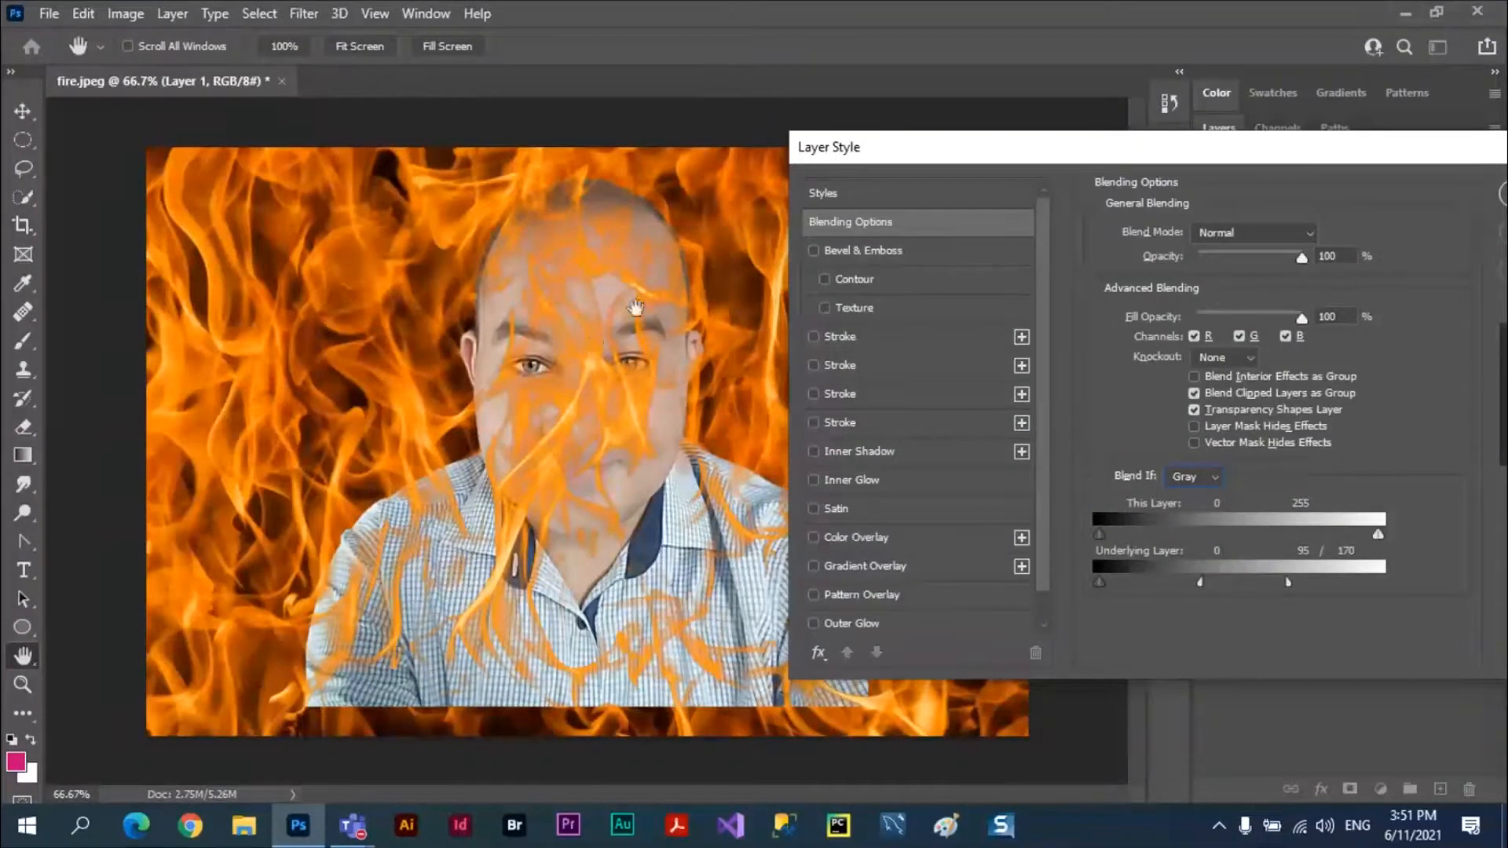
drag(1202, 581, 1410, 583)
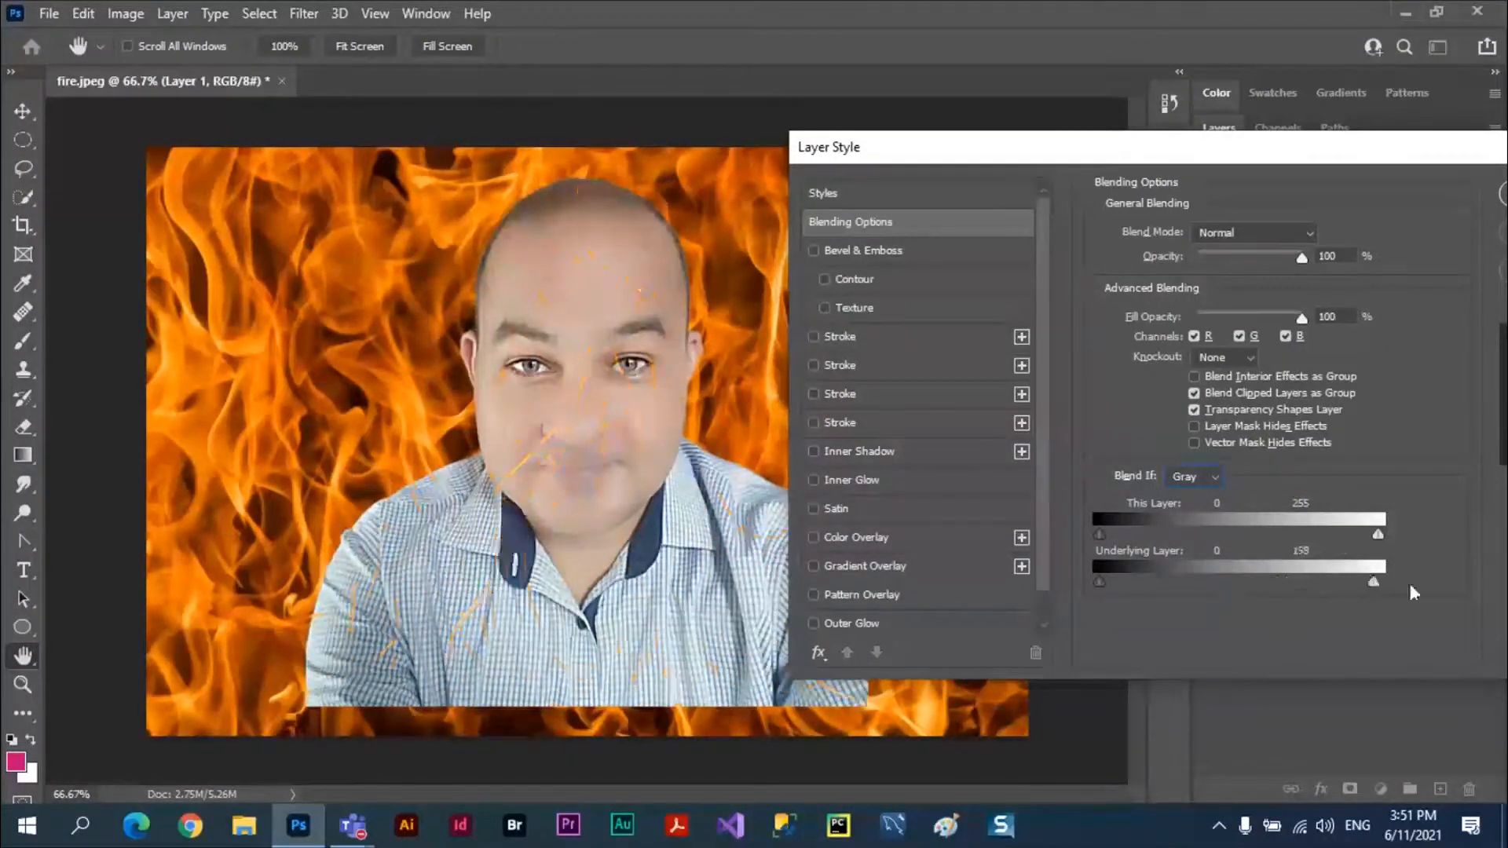
Split the Underlying Layer's black Blend If slider to 76 / 141 for a soft transition and apply the blending options.
drag(1099, 582, 1204, 583)
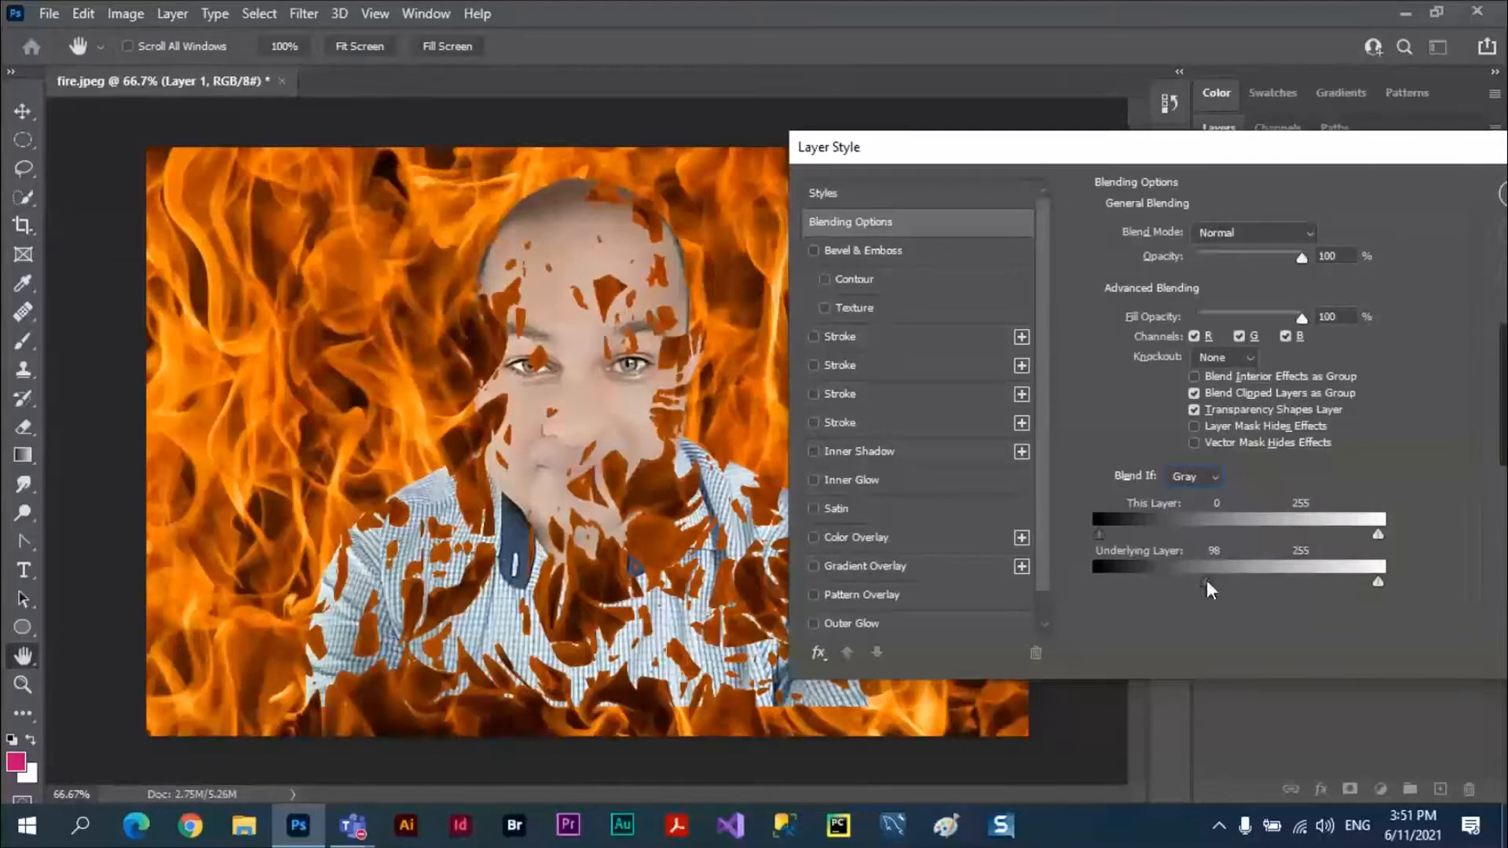
mouse_move(1211, 584)
mouse_down()
mouse_move(1260, 583)
mouse_move(1181, 583)
mouse_up()
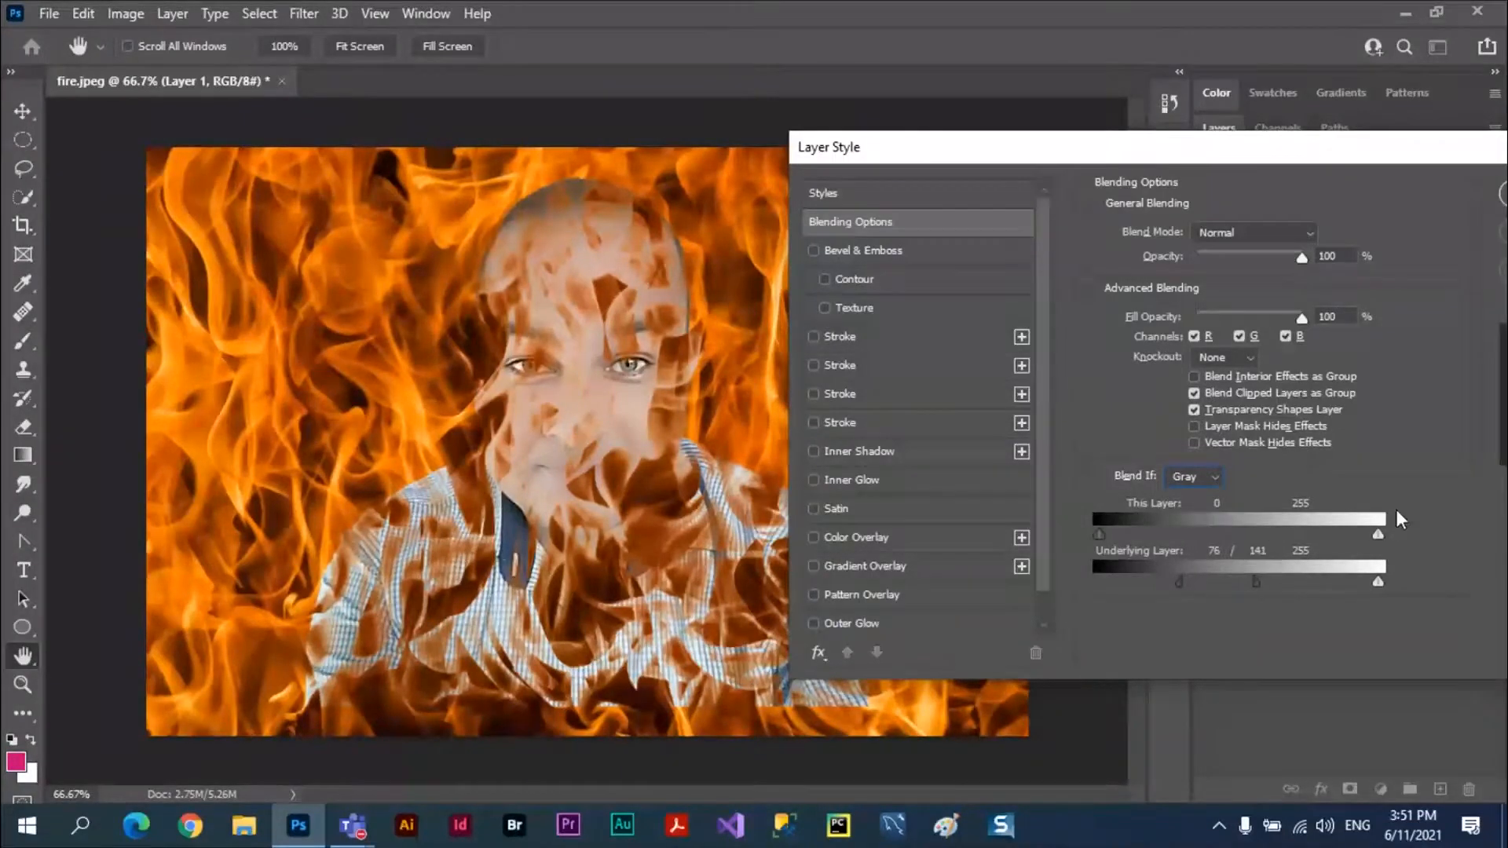
drag(1382, 147, 1172, 159)
click(1354, 203)
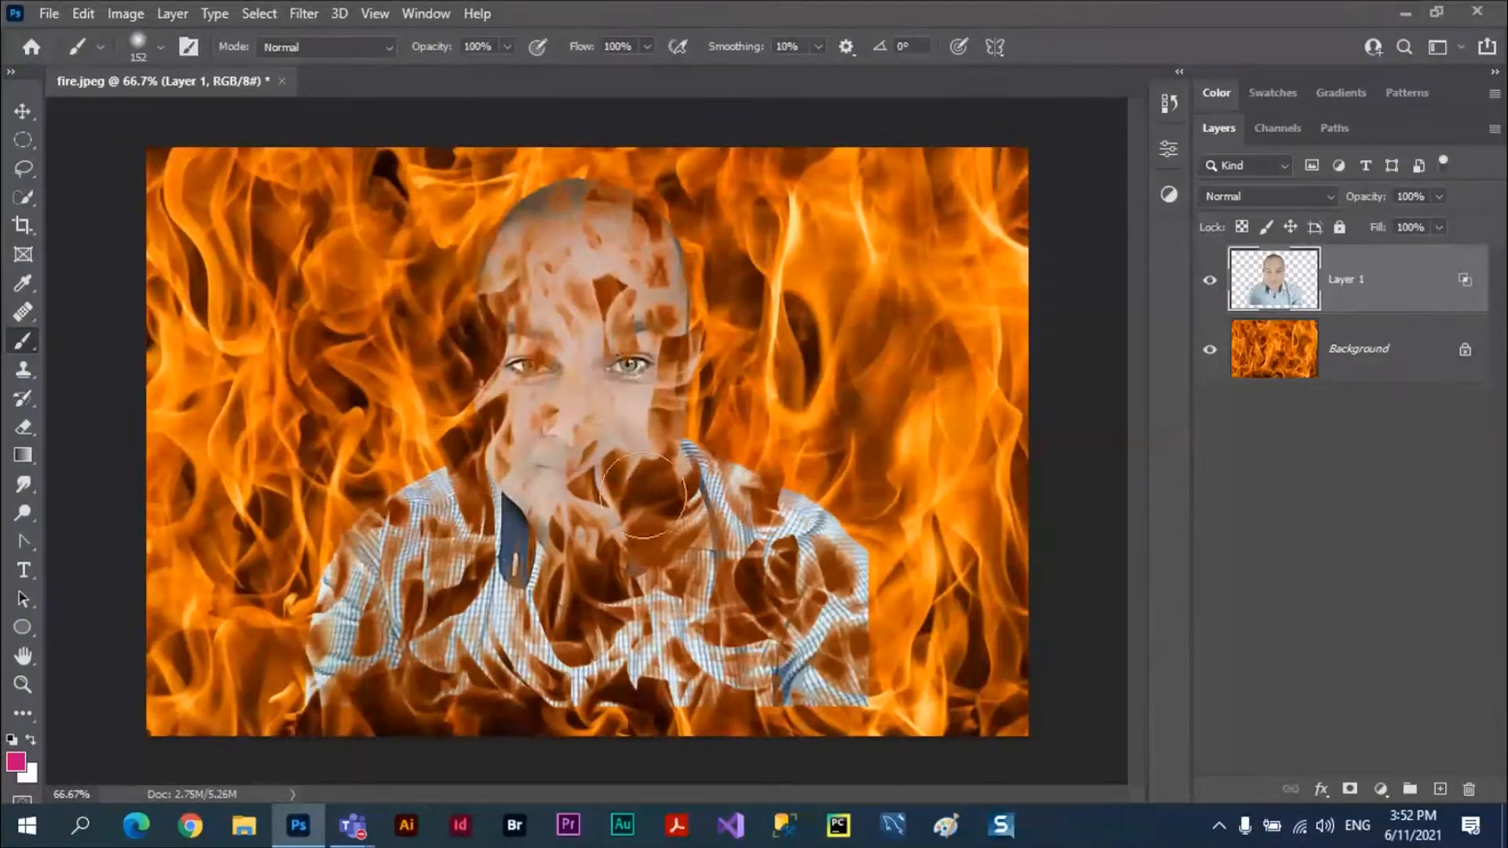
Move the blended portrait around the fire image with the Move tool, leaving it slightly left of the canvas centre.
click(22, 110)
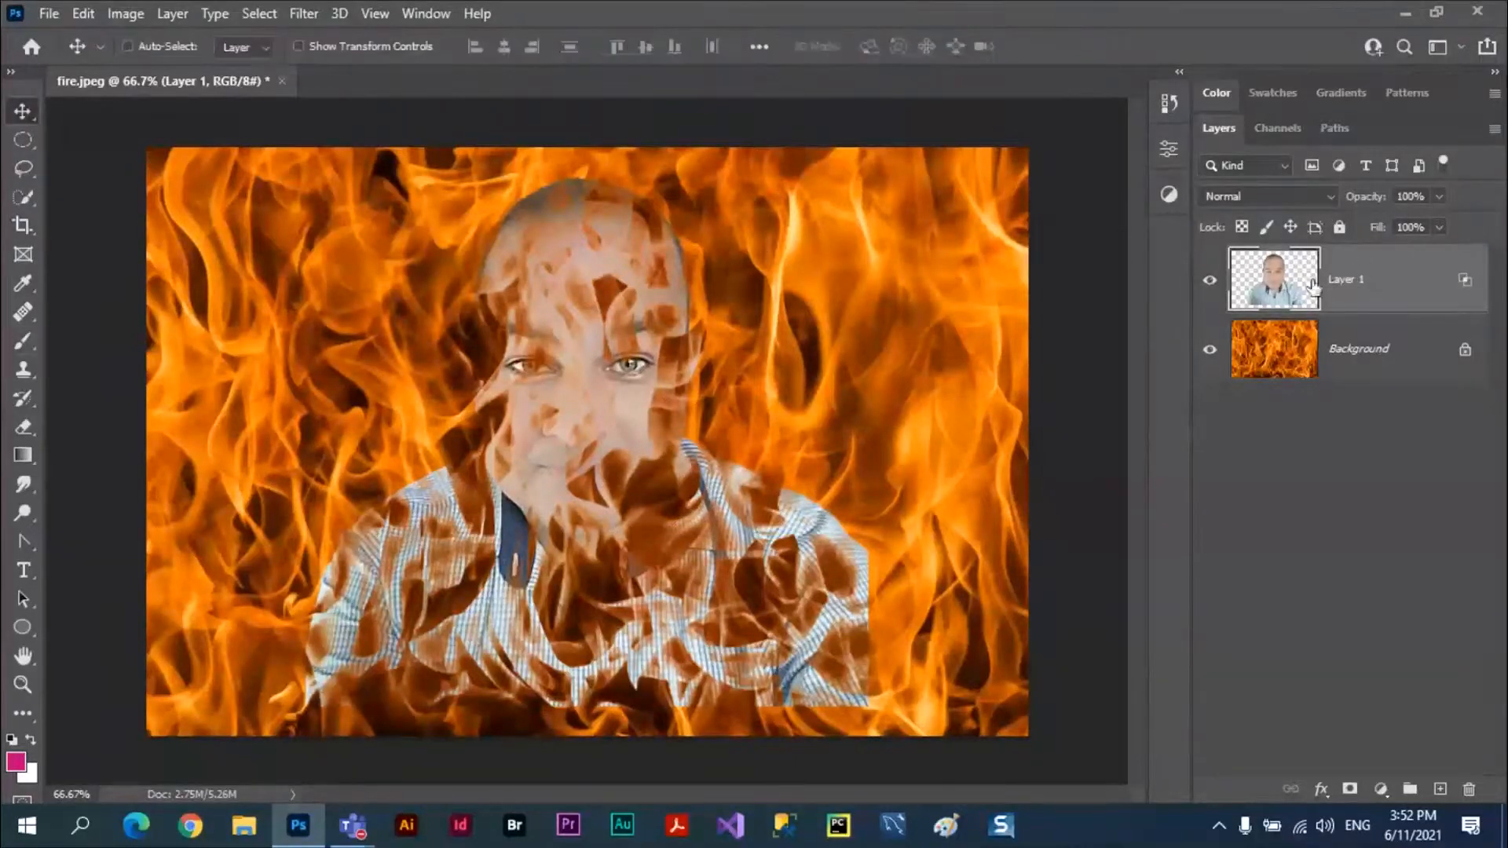
drag(617, 394, 453, 179)
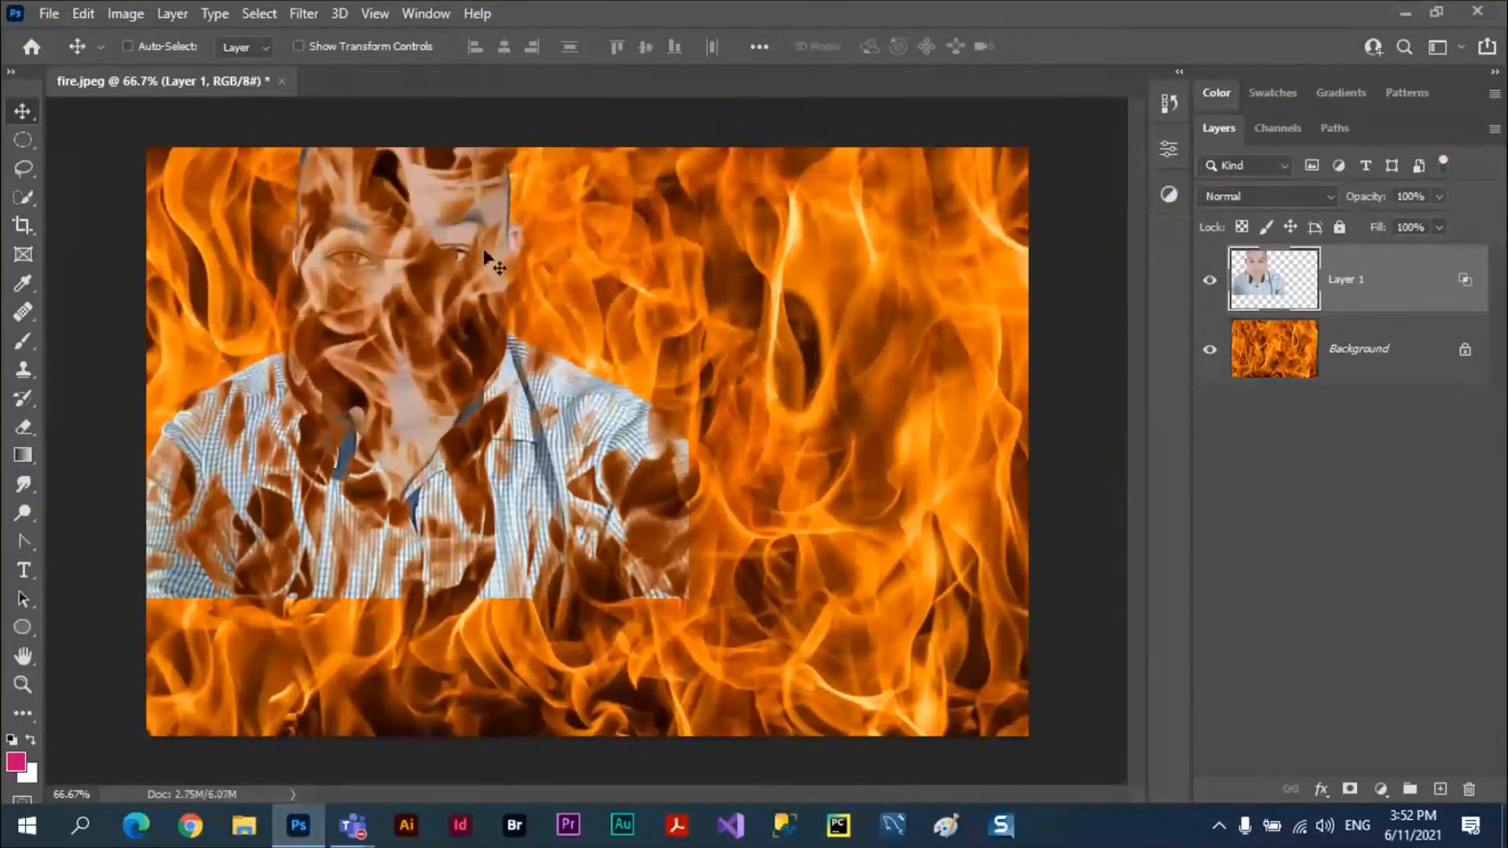
drag(514, 251, 838, 314)
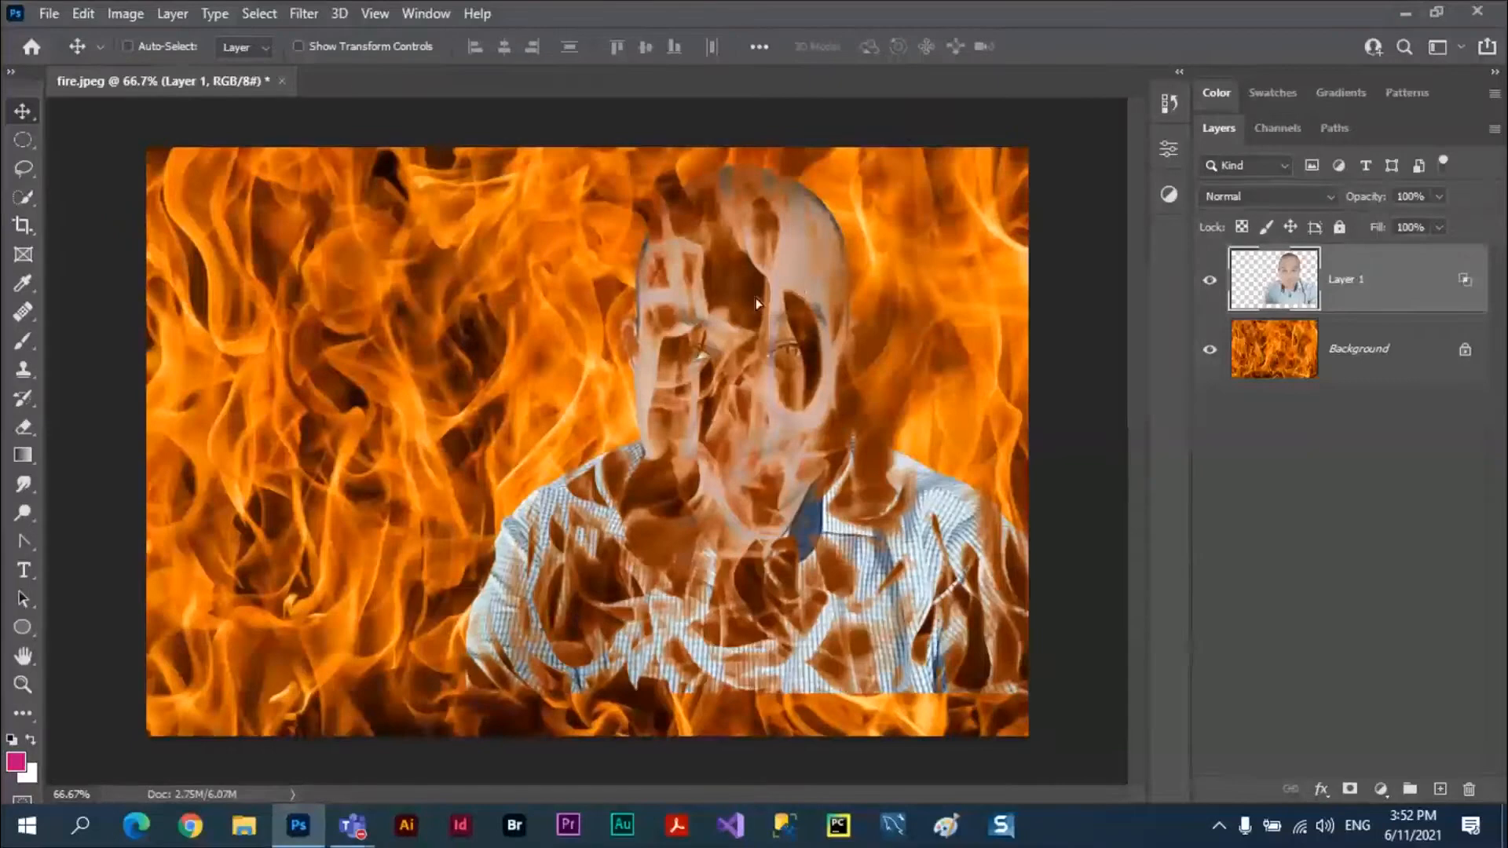
drag(755, 298, 644, 233)
drag(795, 304, 568, 278)
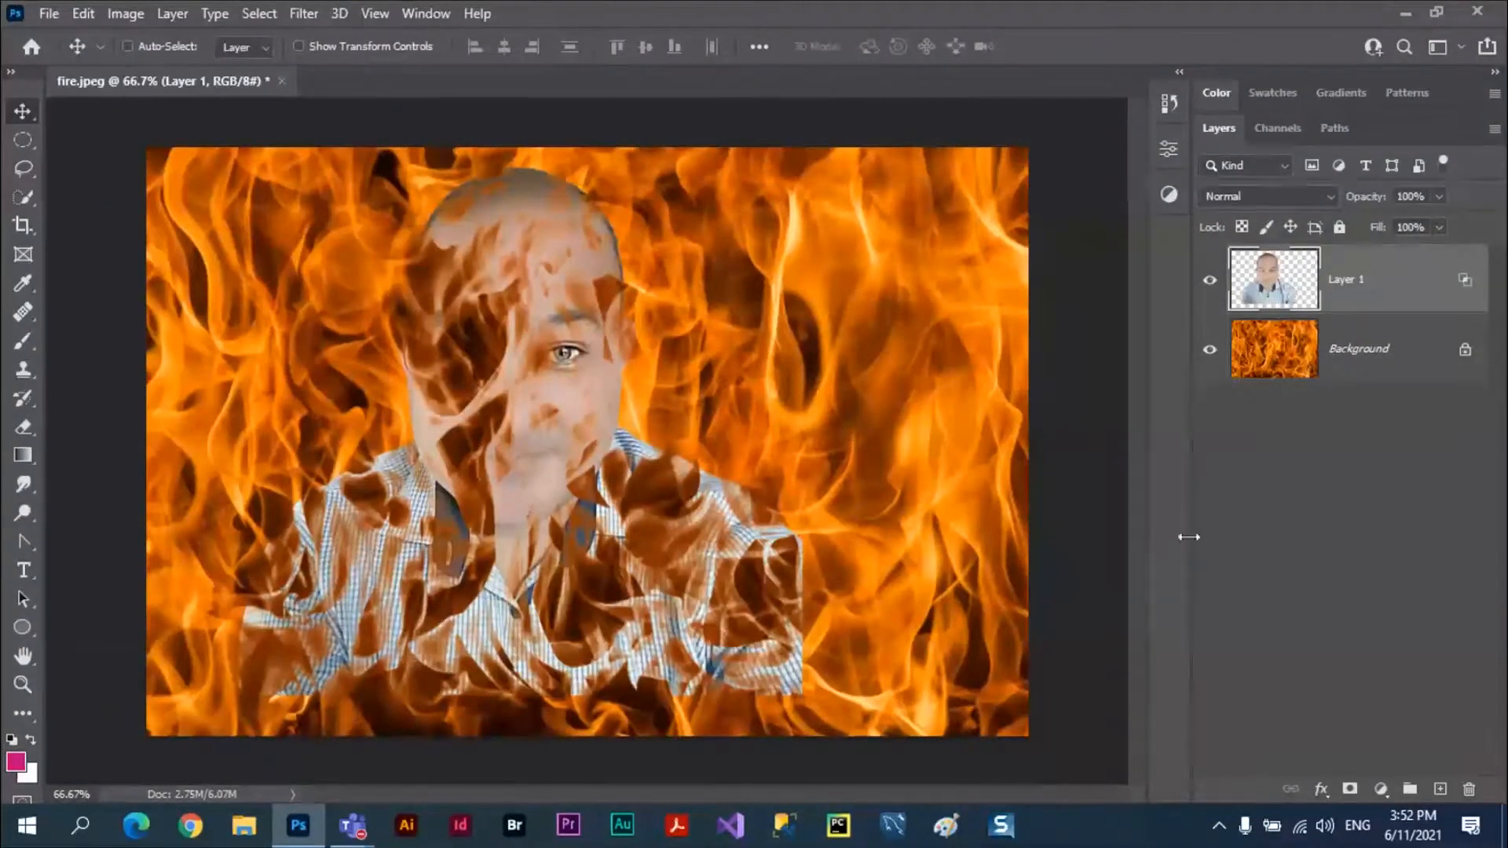
click(1323, 791)
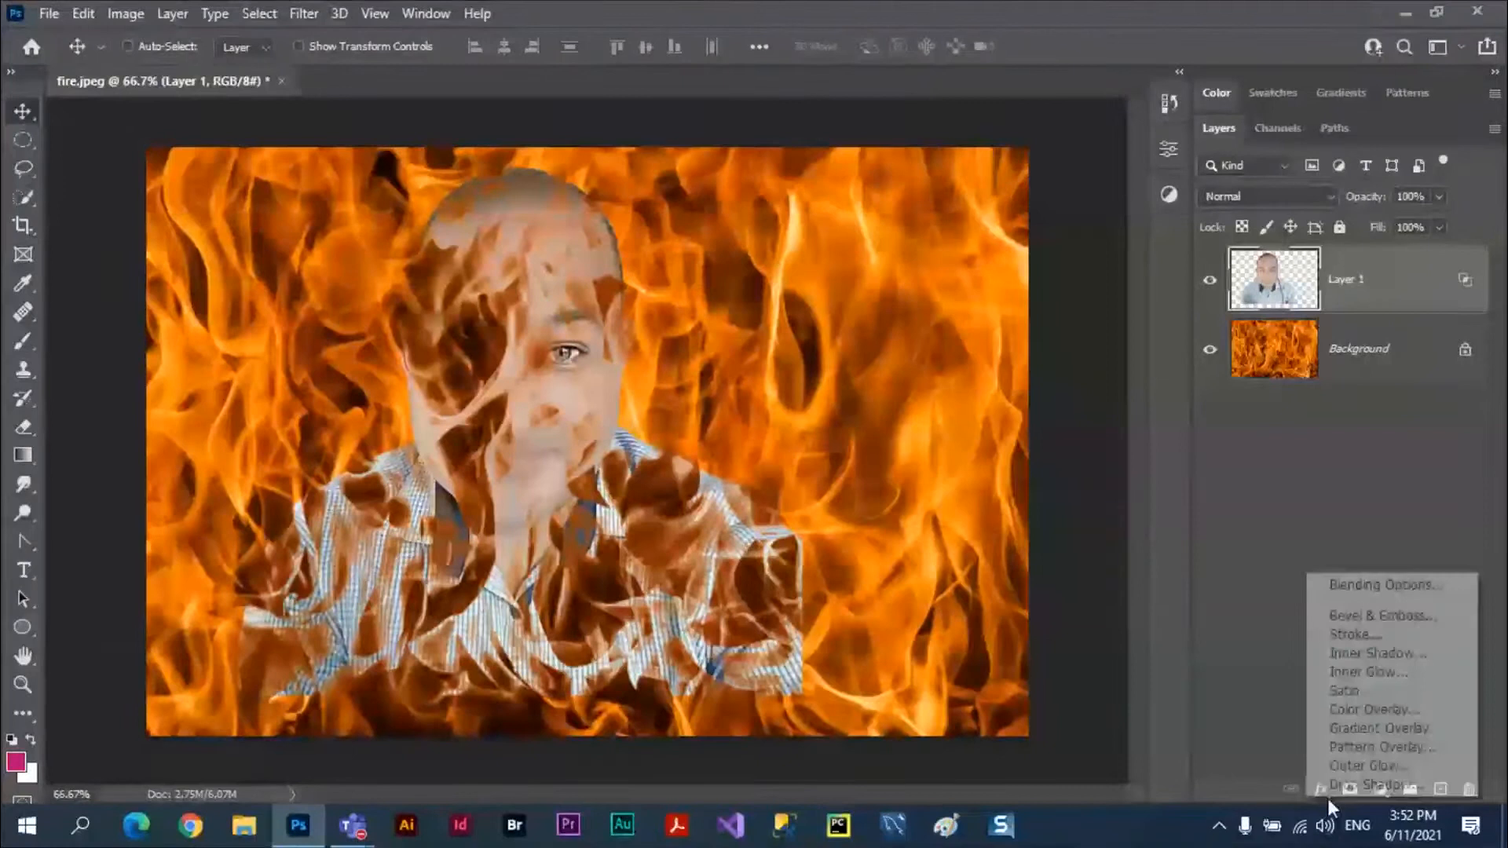
click(1381, 582)
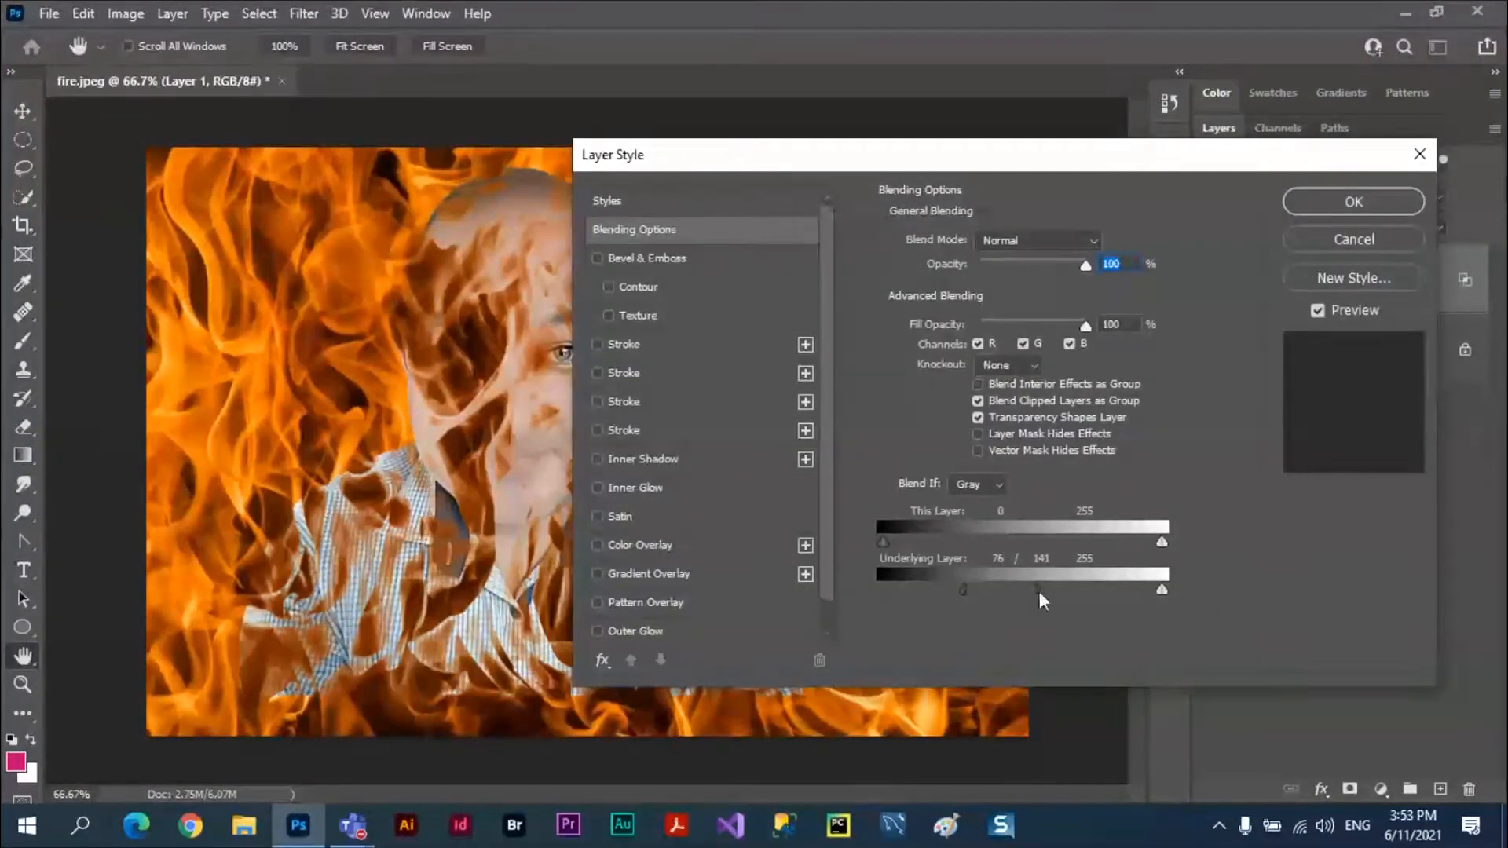
drag(1039, 591, 838, 593)
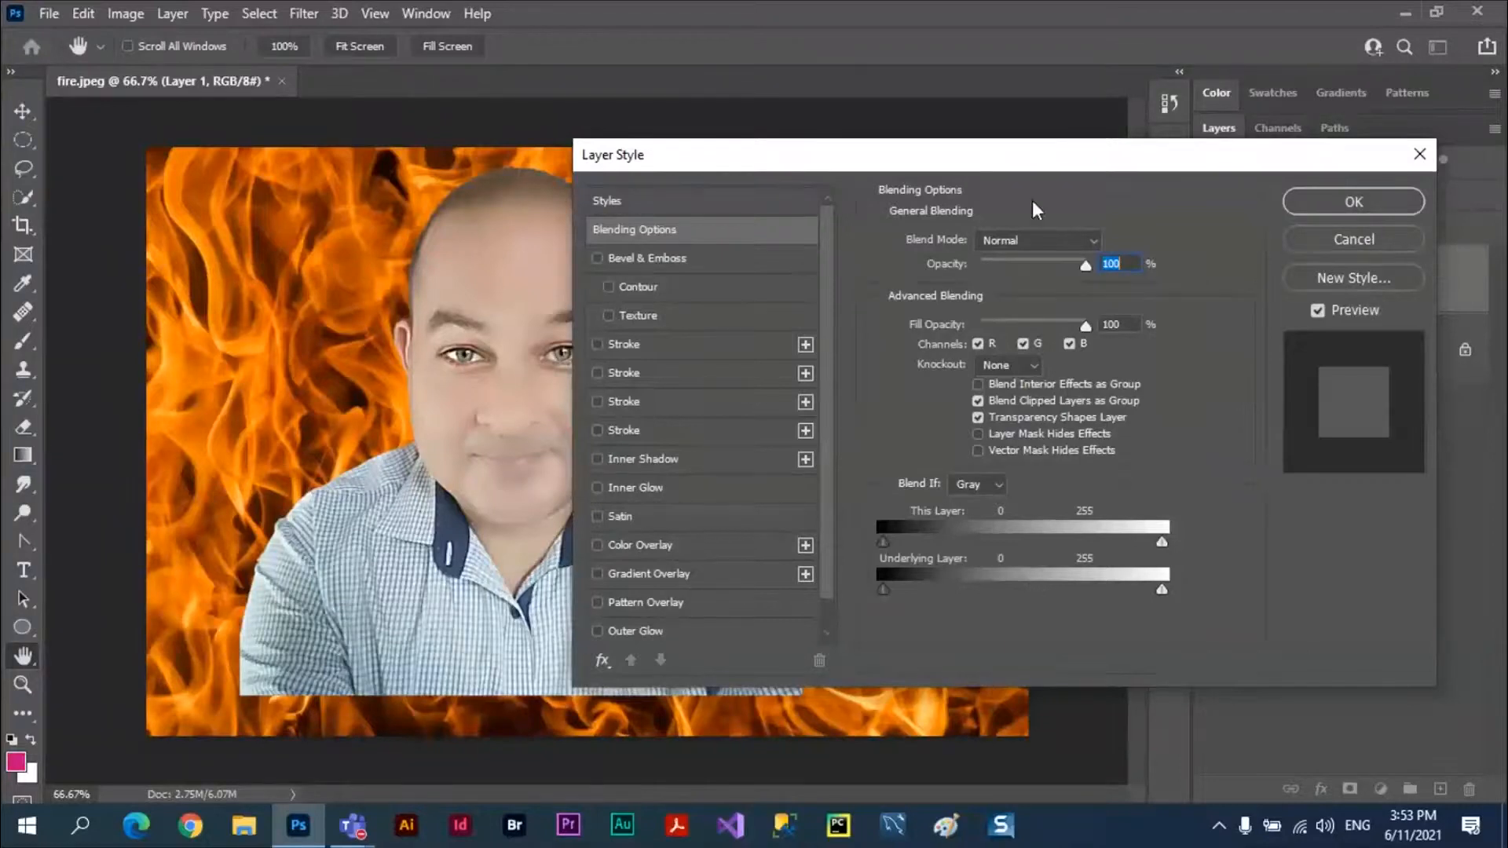
drag(1032, 154, 1136, 272)
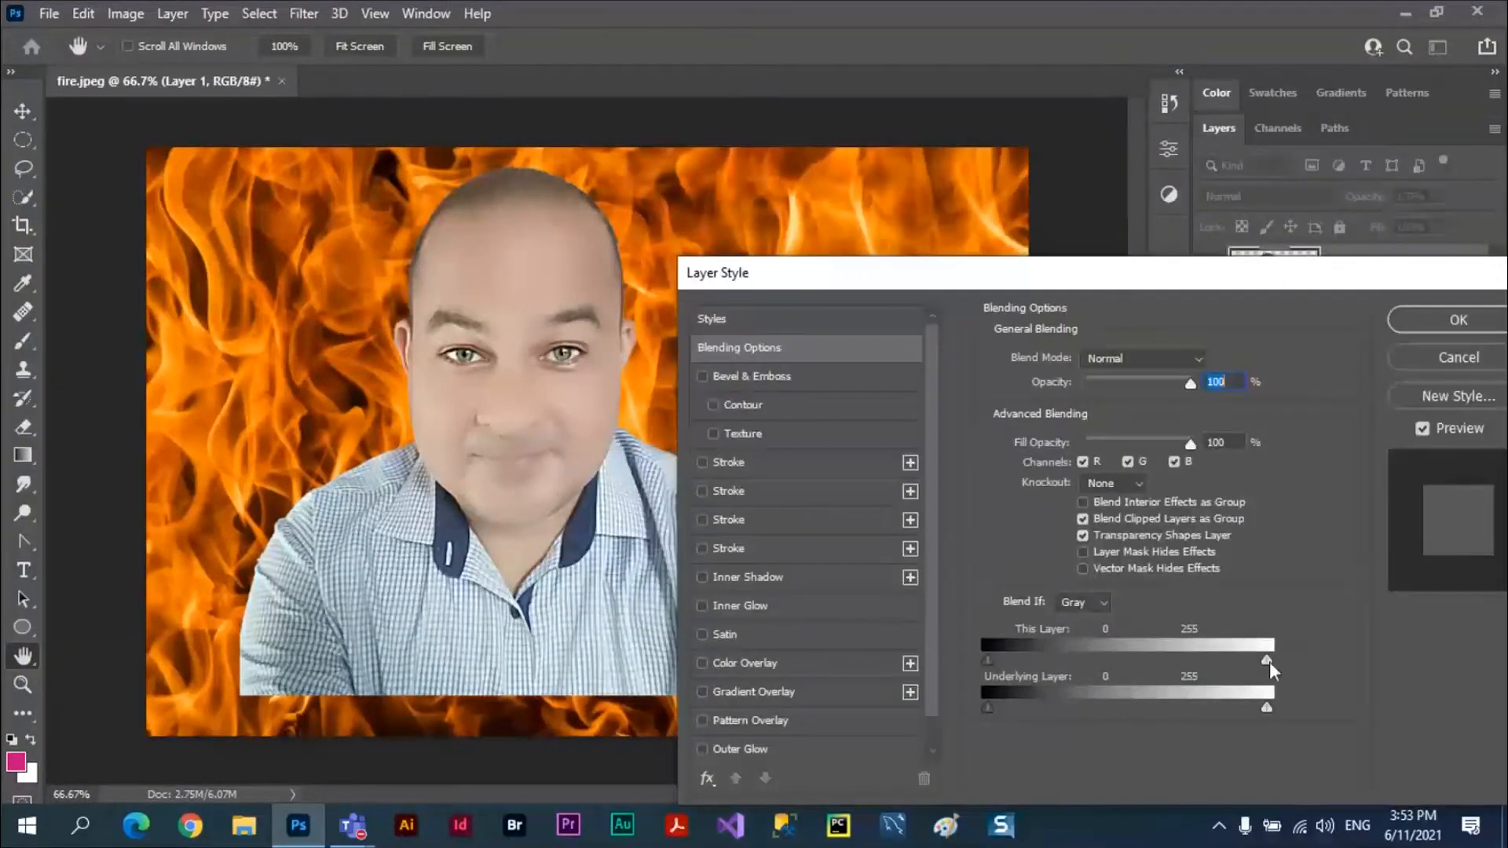
mouse_move(1267, 661)
mouse_down()
mouse_move(1165, 661)
mouse_move(1296, 663)
mouse_up()
drag(1217, 720, 1265, 717)
drag(987, 709, 930, 713)
mouse_move(988, 660)
mouse_down()
mouse_move(1178, 658)
mouse_move(988, 660)
mouse_up()
click(1459, 363)
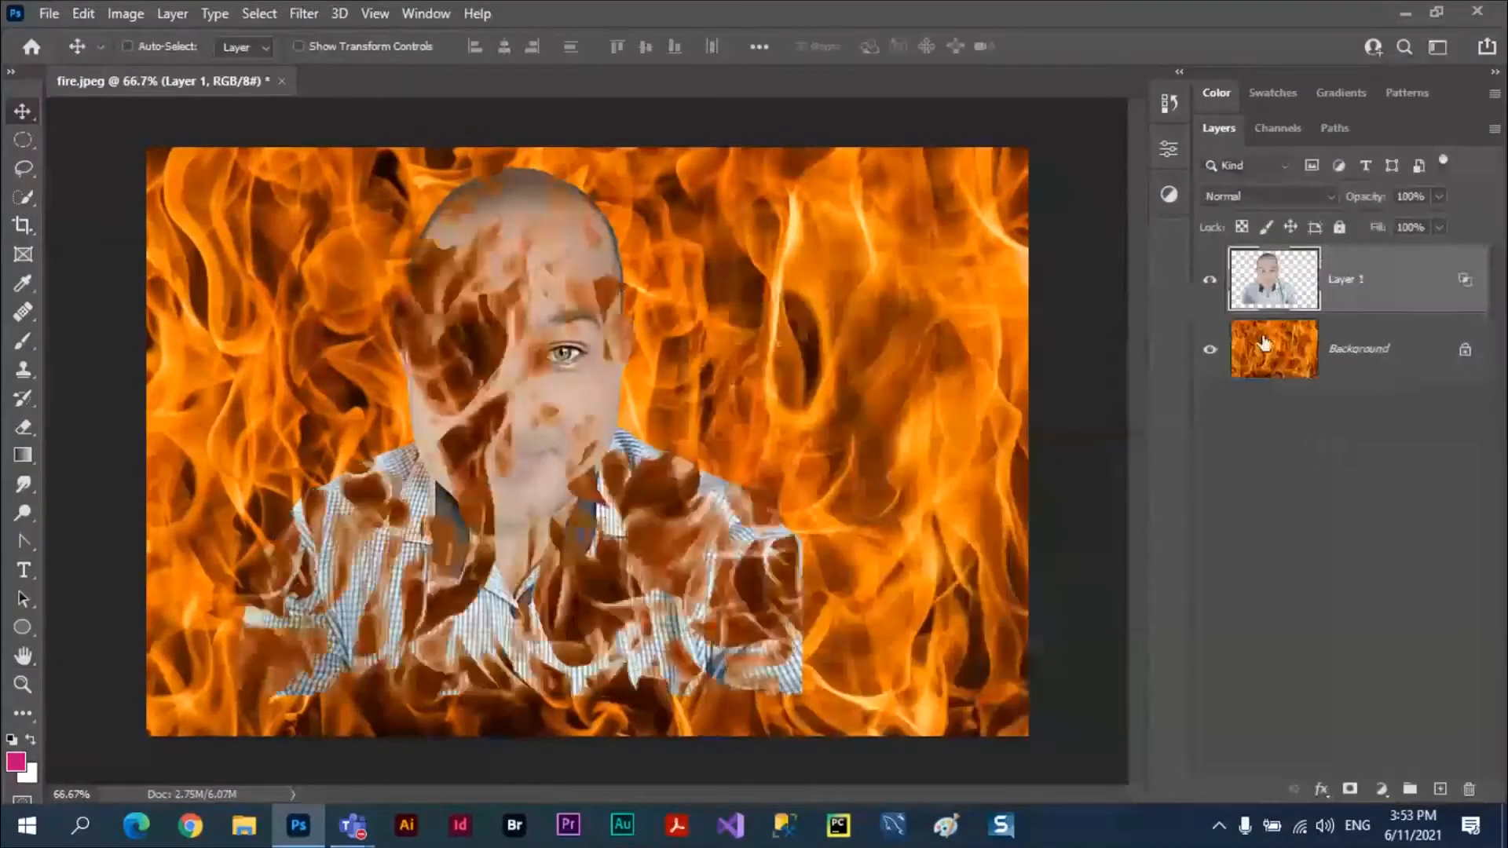
Reset the portrait layer's split Underlying Layer black slider to 0 in the blending options and apply the change.
click(1322, 789)
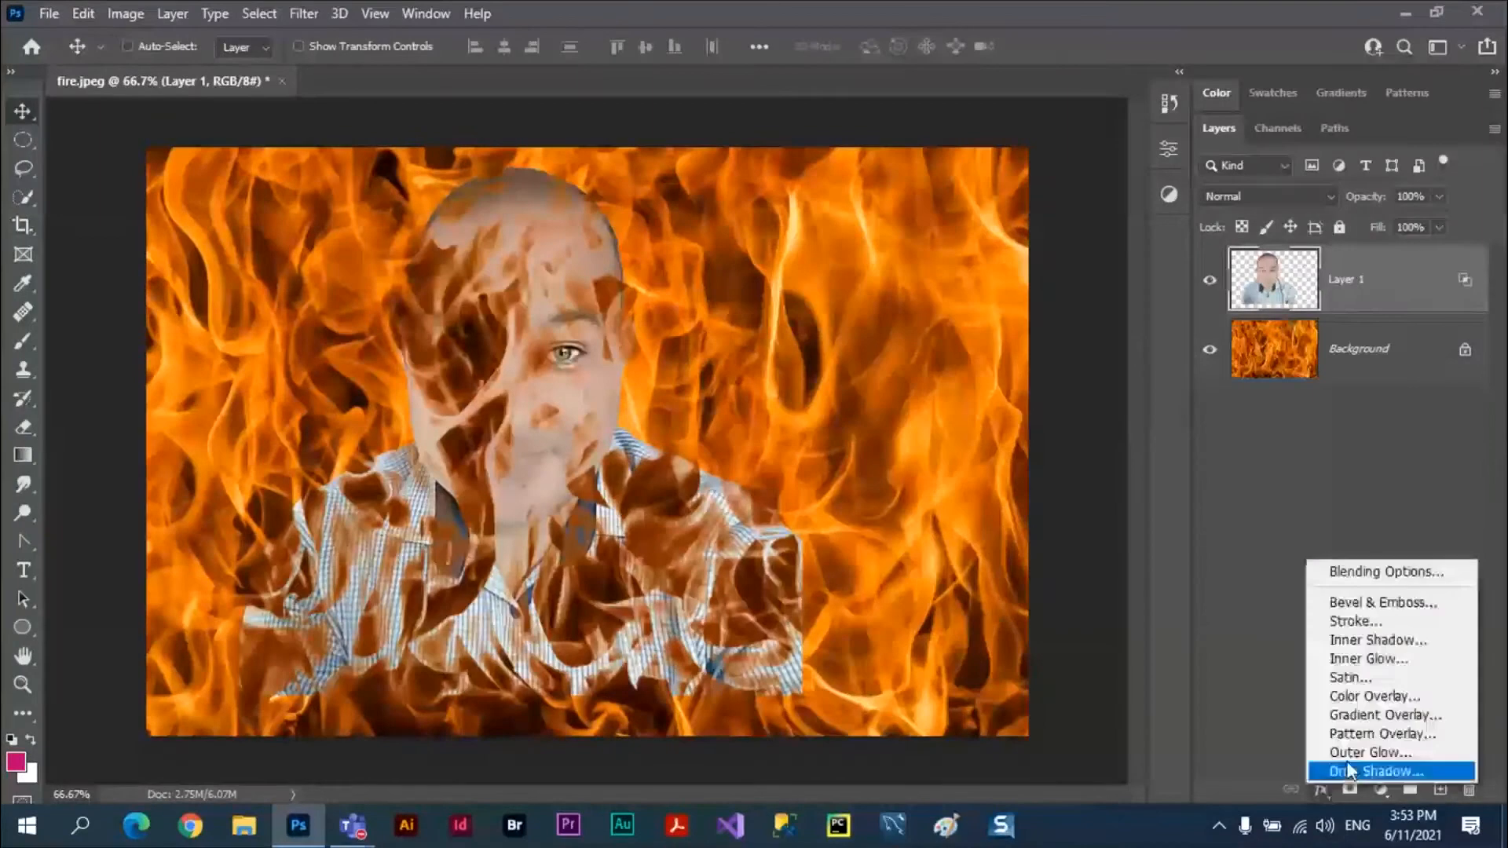
click(1362, 571)
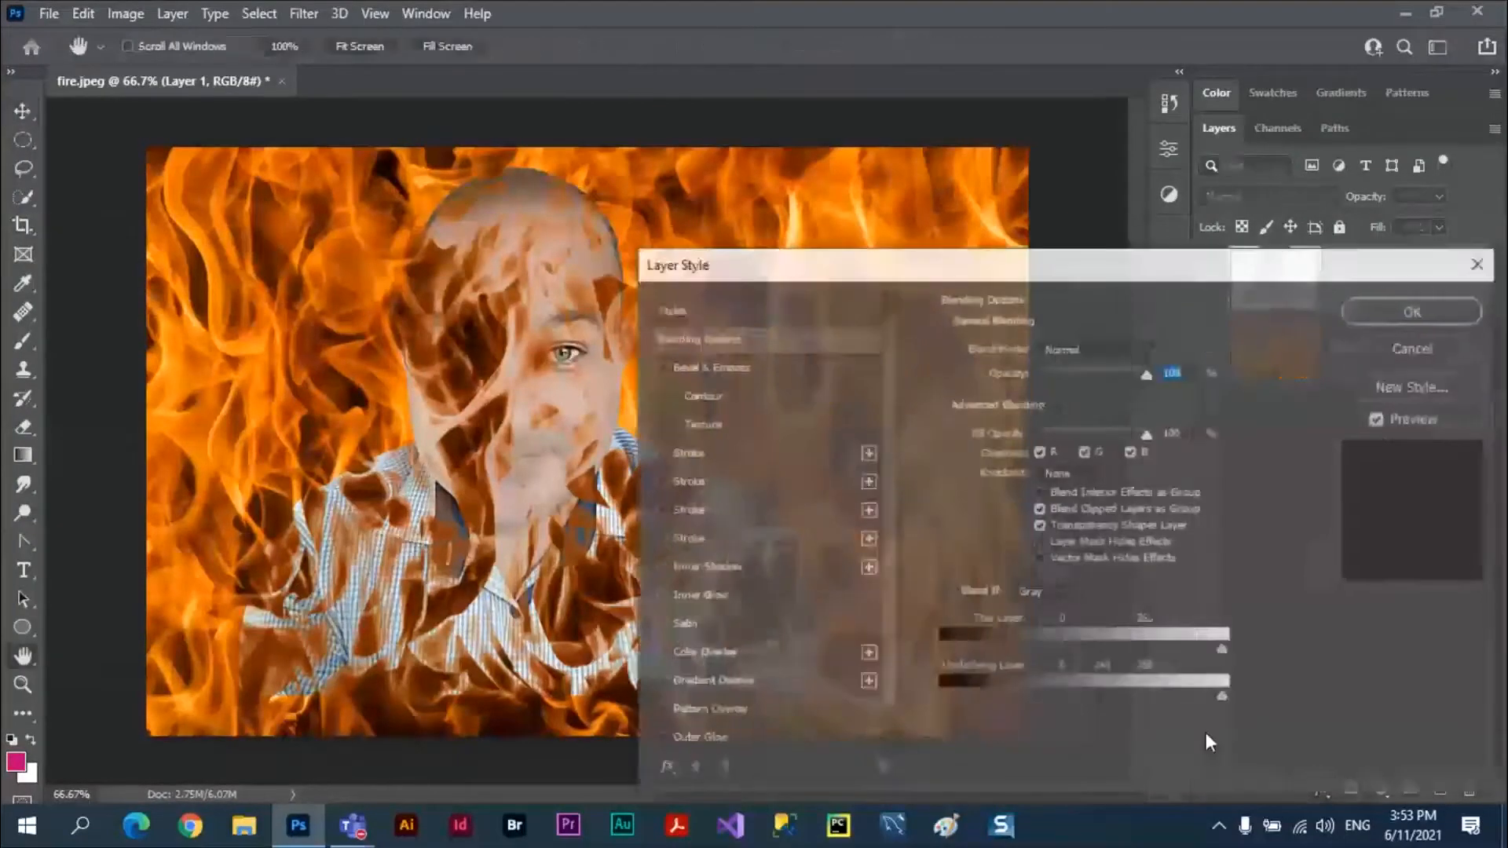
drag(1102, 695, 913, 702)
click(1397, 311)
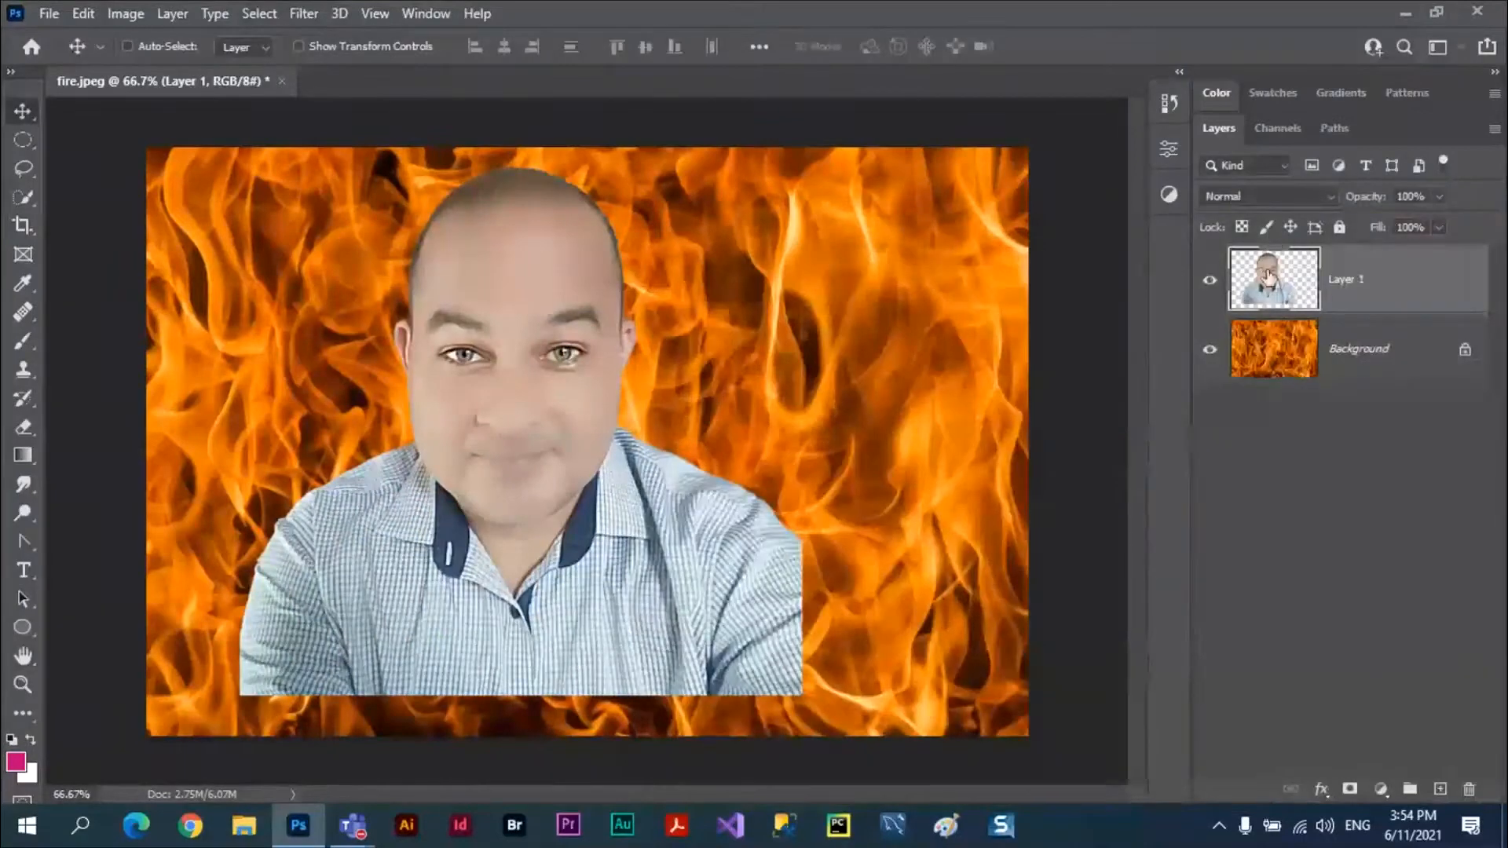
Try an Outer Glow on the portrait layer with Normal blend mode, 25% spread and 49 px size.
click(1319, 790)
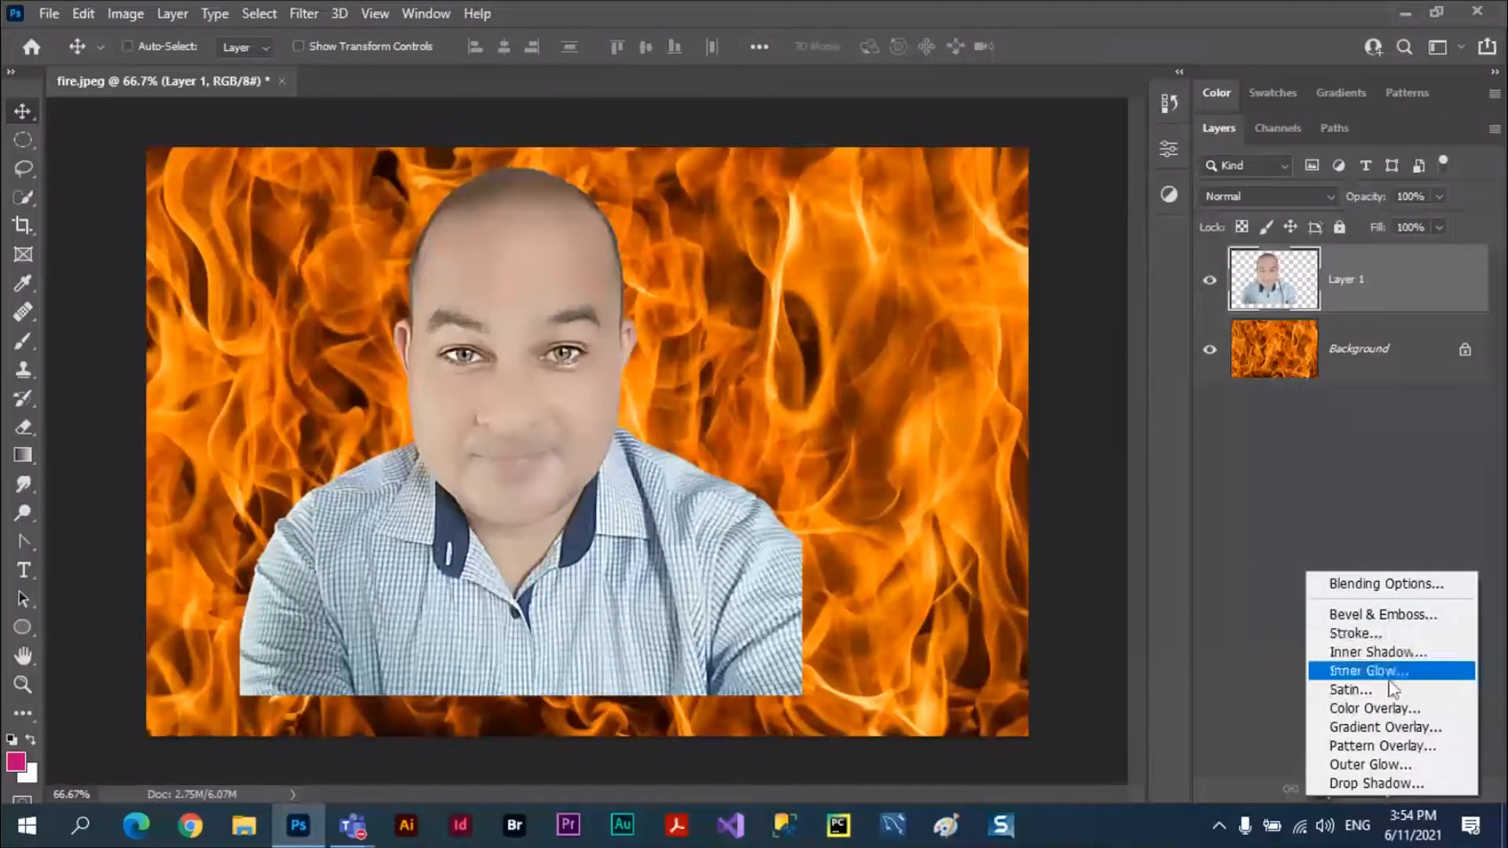
click(1371, 766)
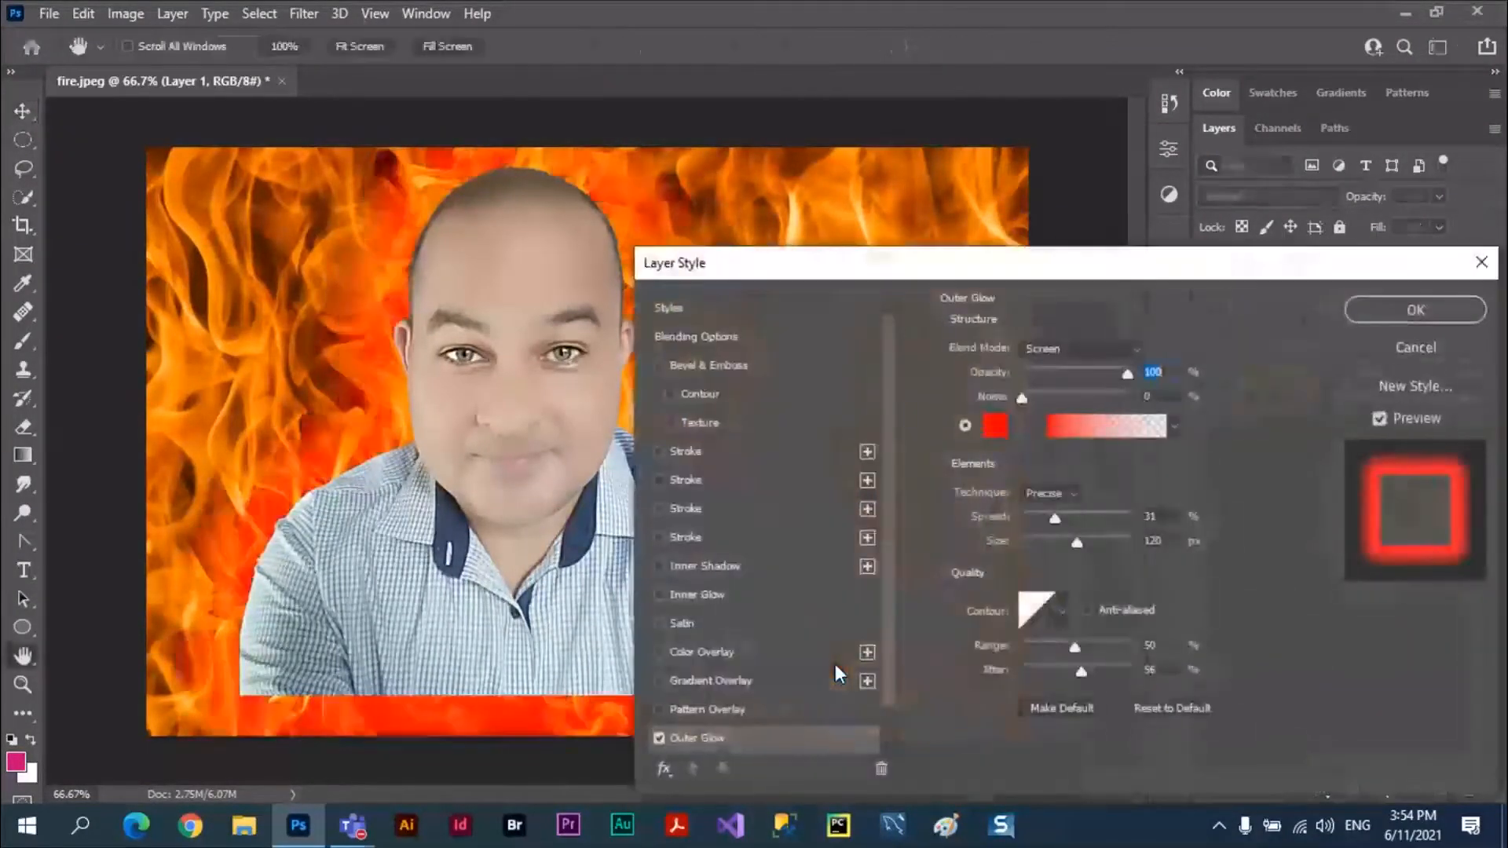
drag(908, 267, 1120, 264)
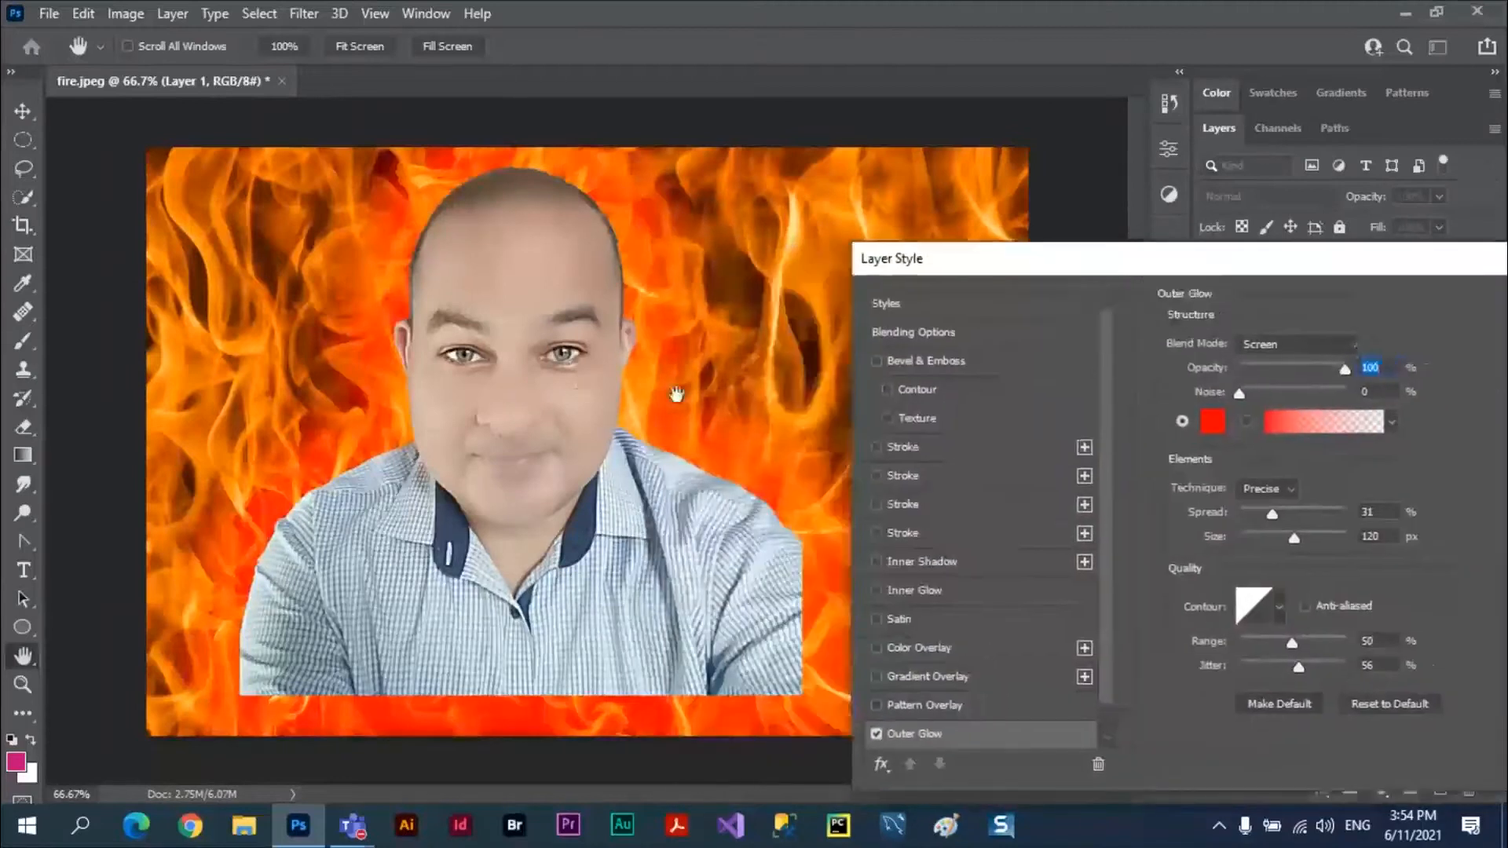
click(1352, 345)
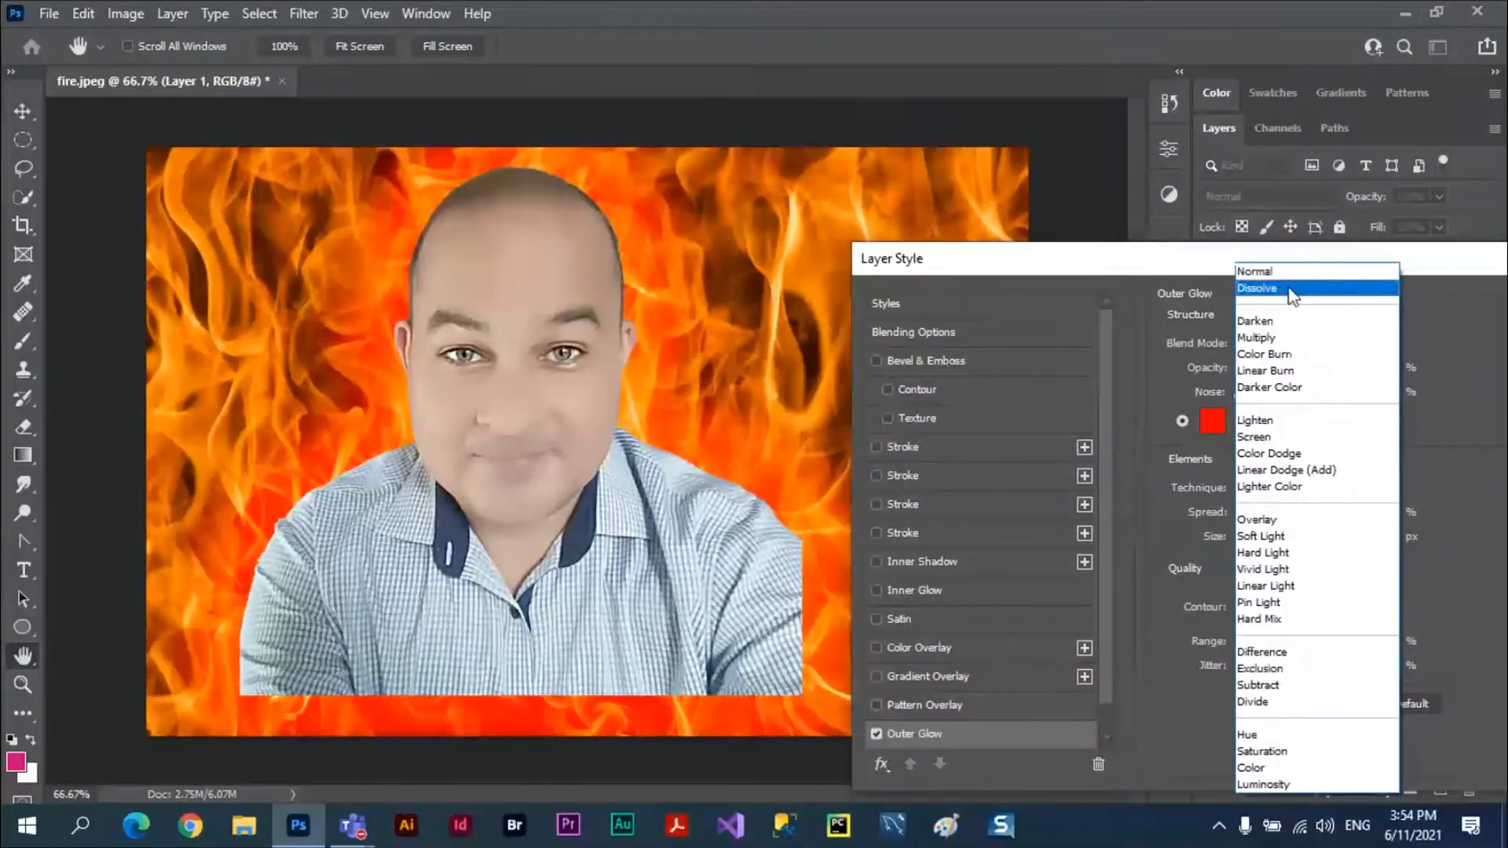
click(1269, 272)
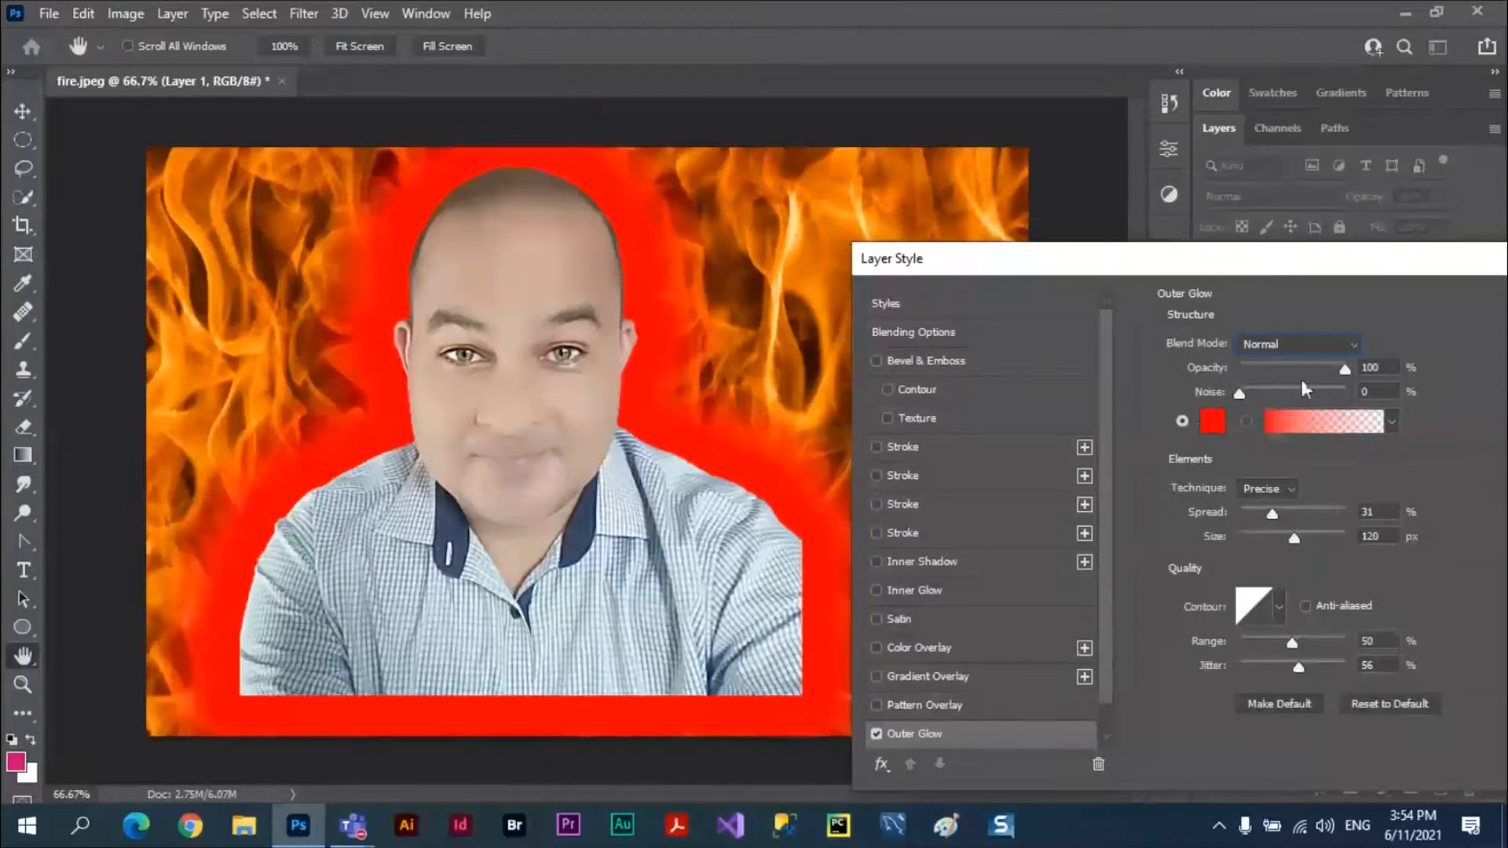
mouse_move(1273, 513)
mouse_down()
mouse_move(1293, 541)
mouse_move(1267, 539)
mouse_up()
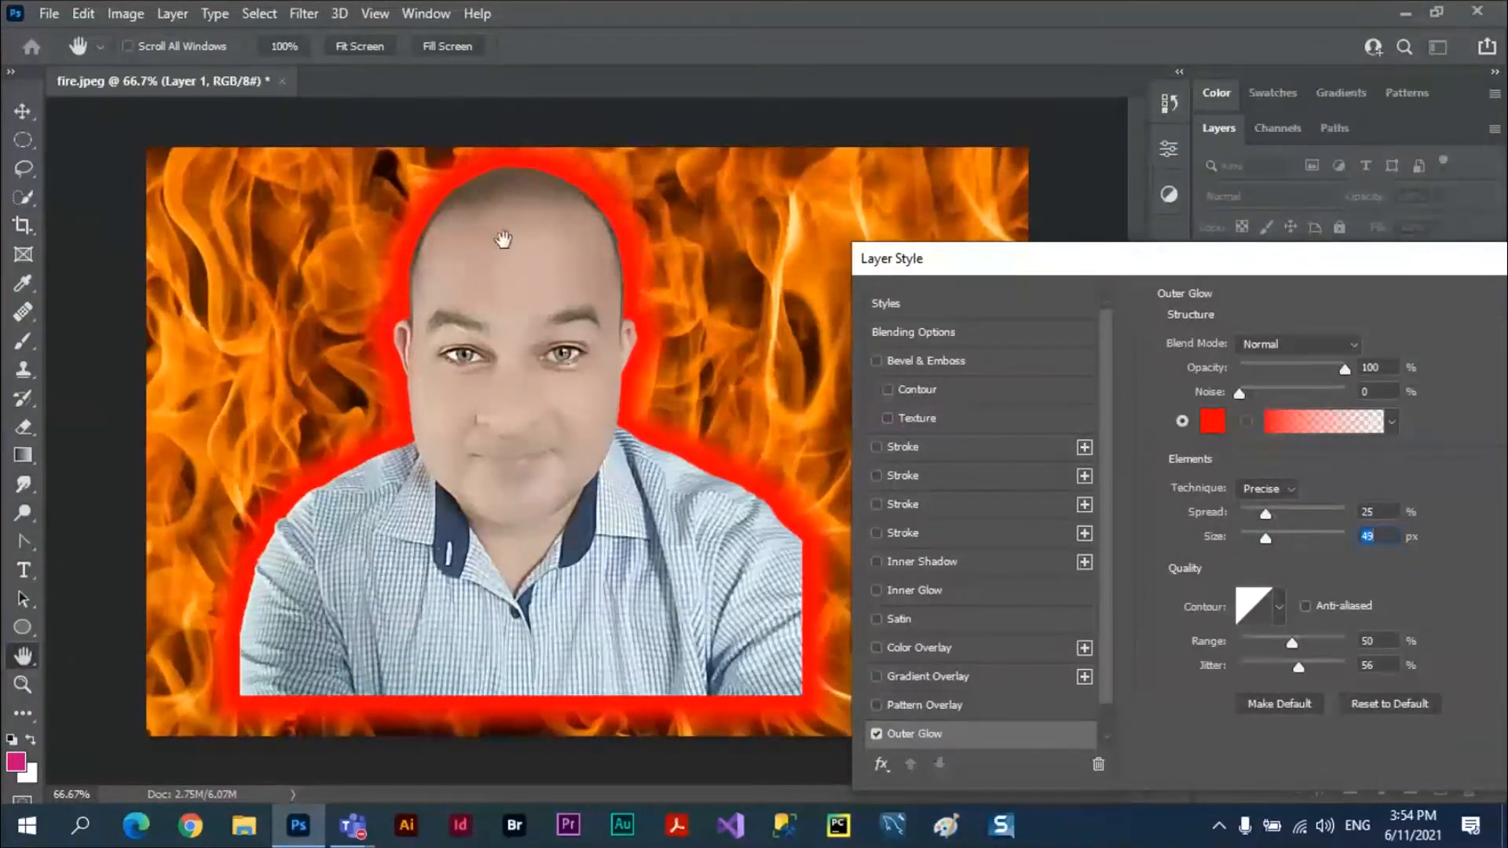
drag(1373, 263, 1150, 570)
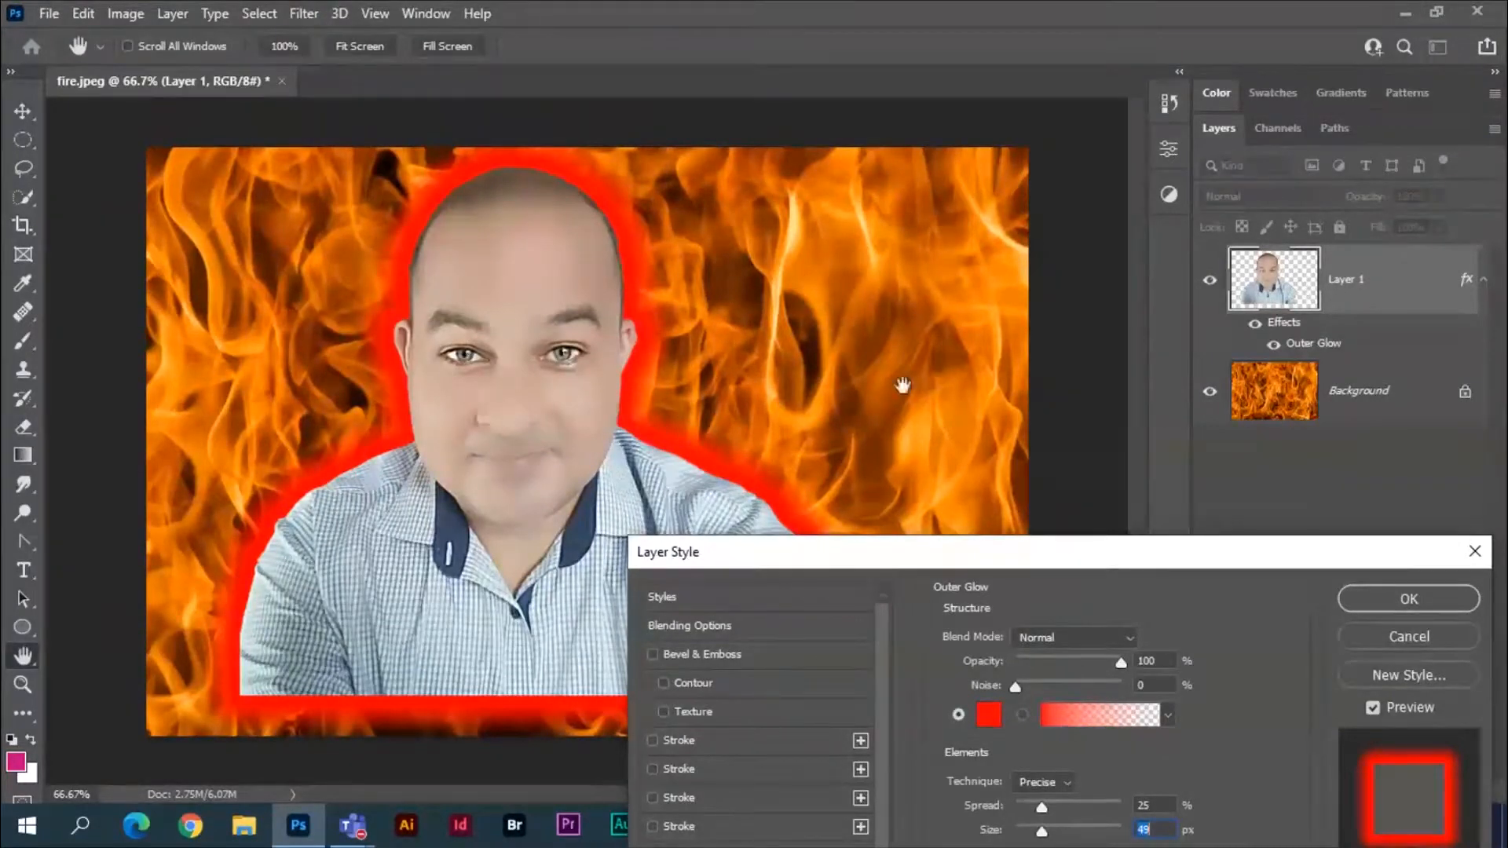
drag(1136, 544, 1224, 237)
Switch Transparency Shapes Layer off and on again in the portrait's blending options, and cancel the layer style changes.
click(800, 318)
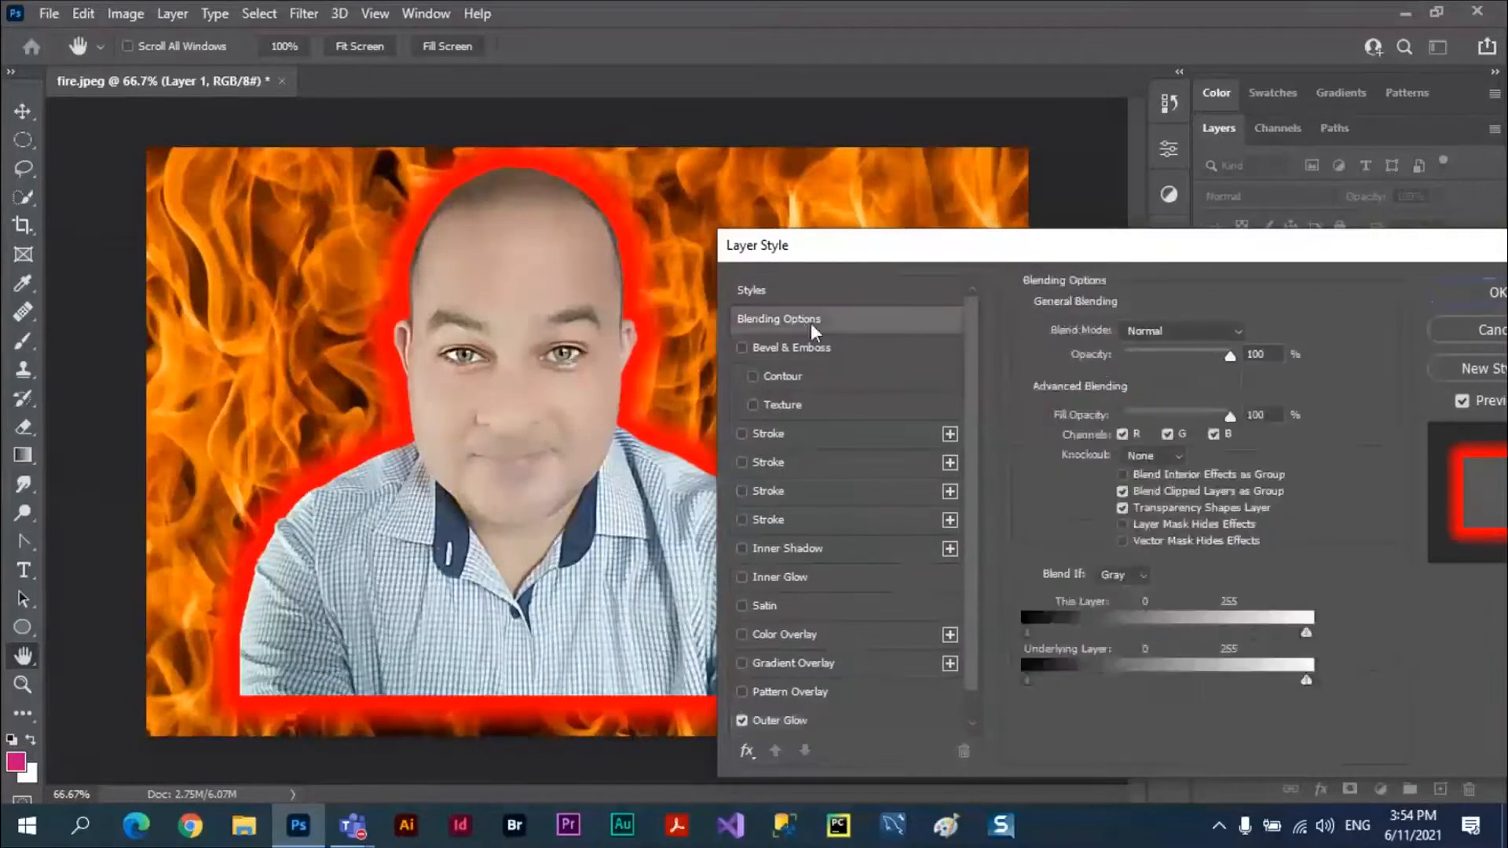
click(1124, 507)
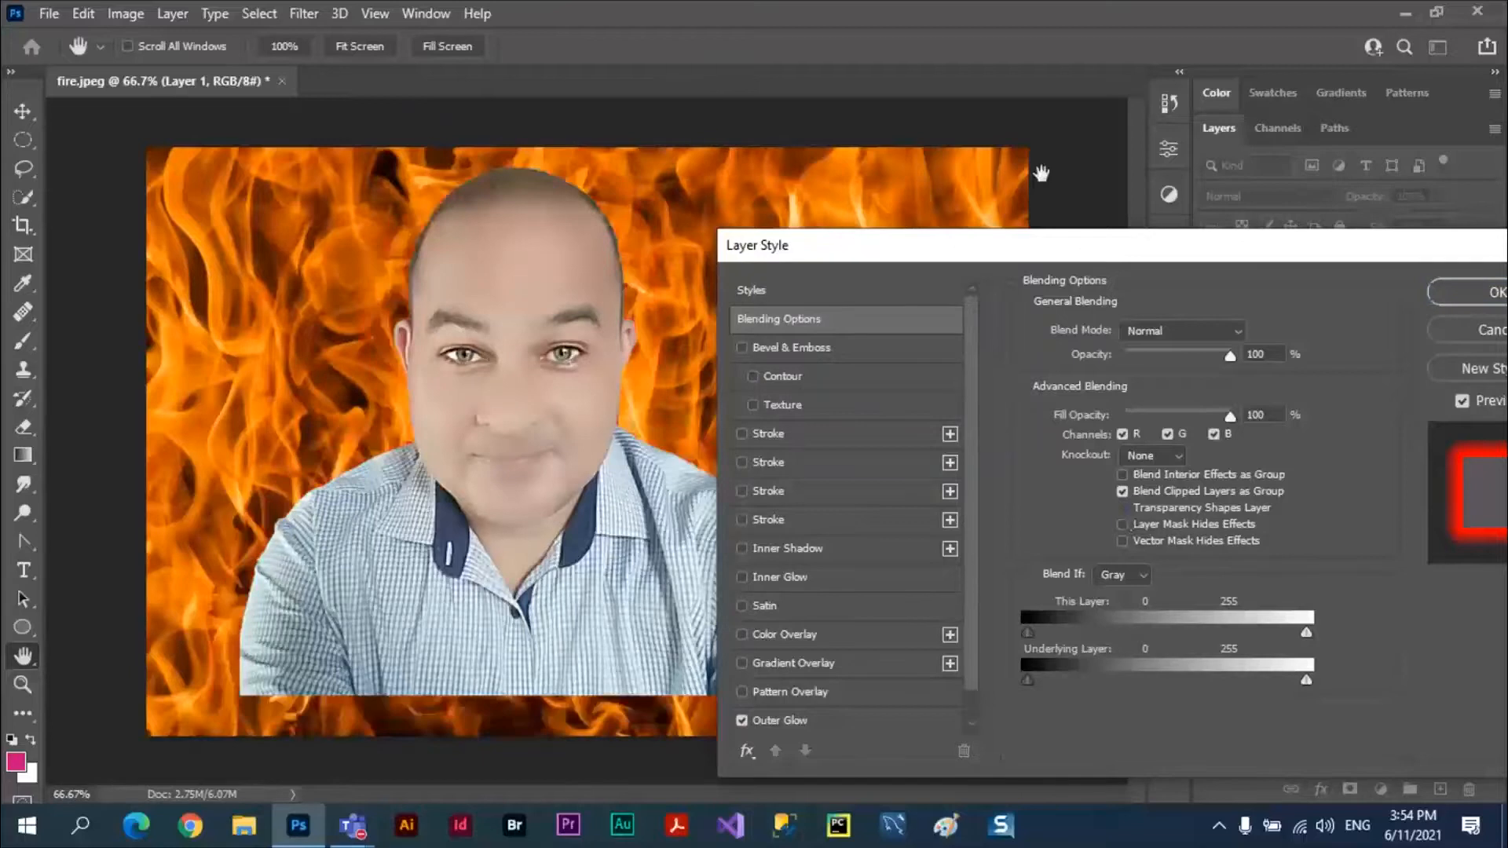
drag(1077, 257, 1168, 225)
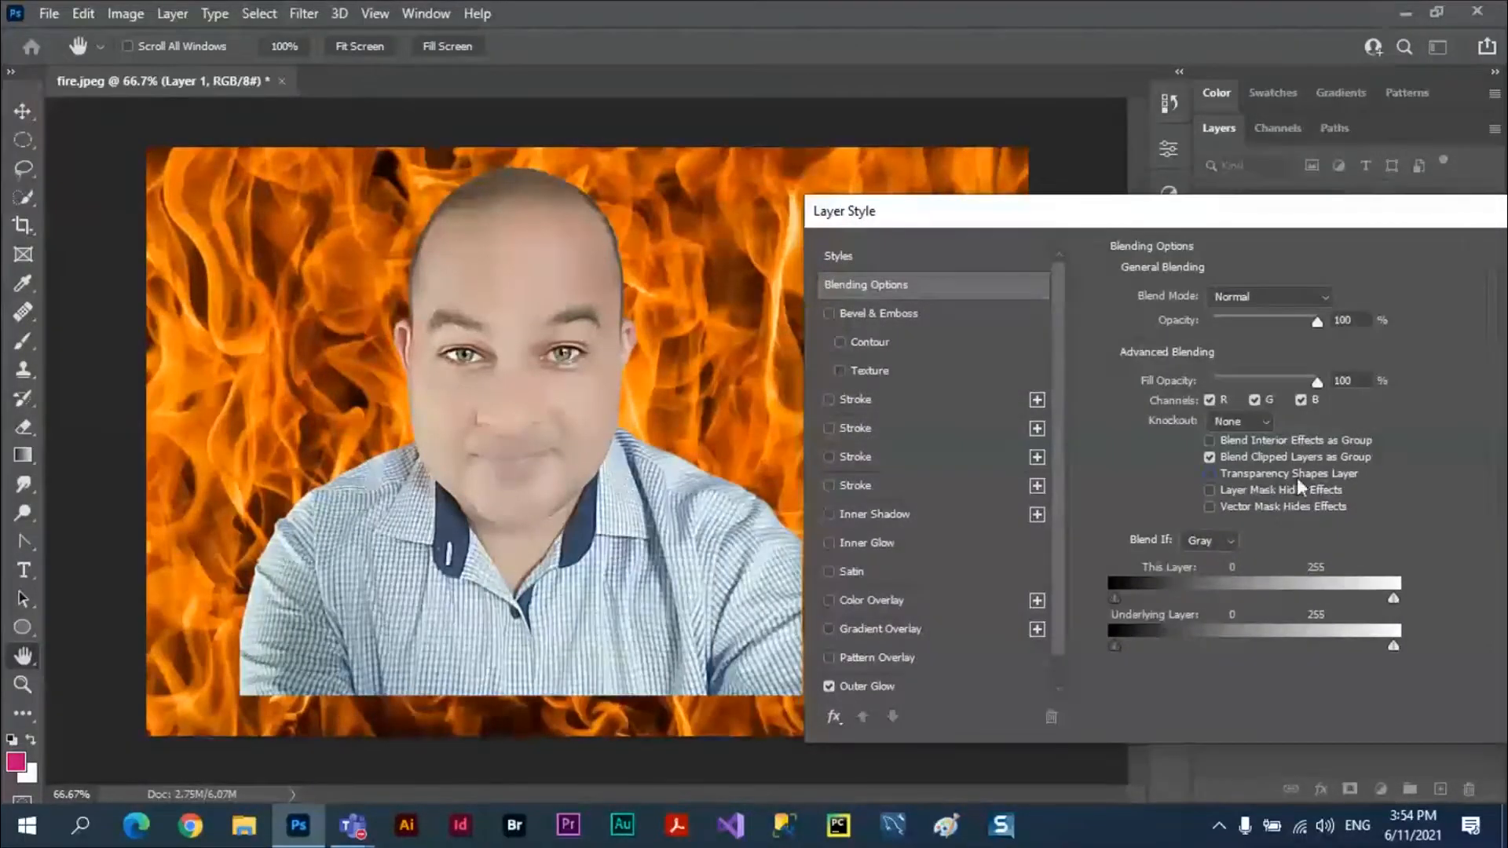
click(1210, 474)
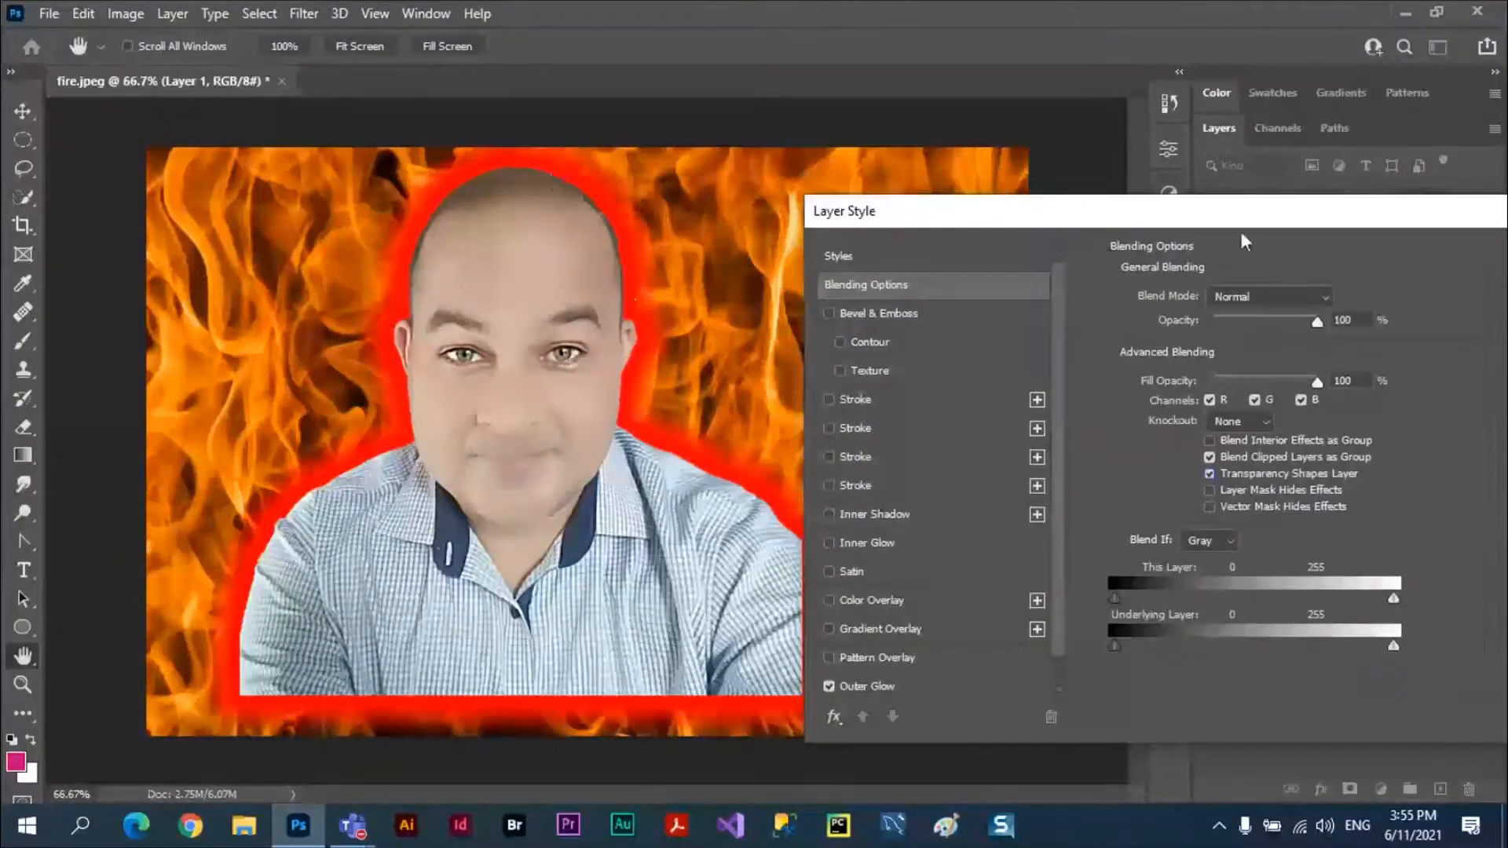
drag(1260, 212, 780, 281)
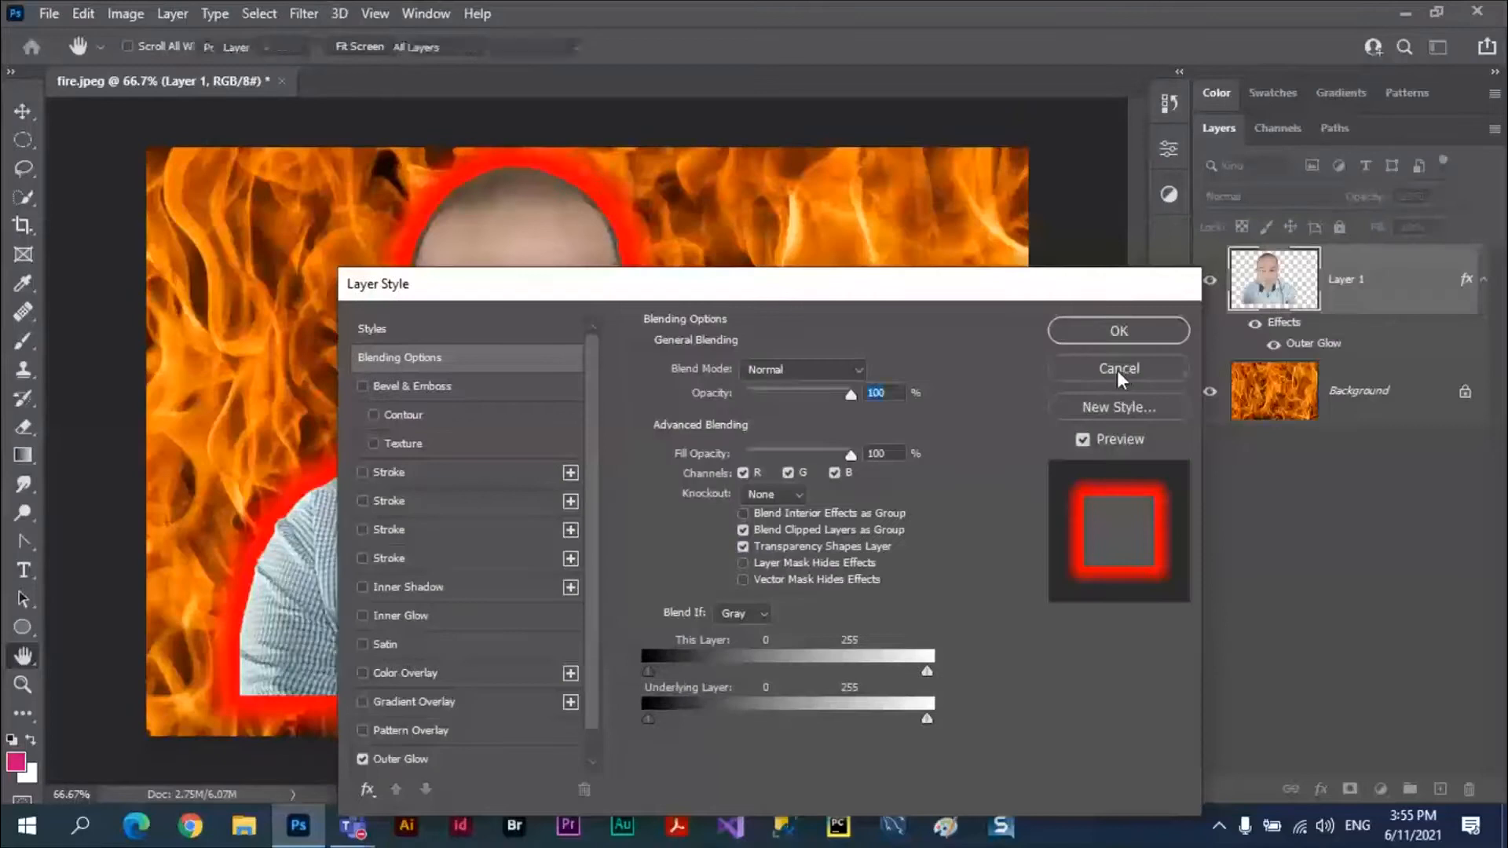
click(1119, 367)
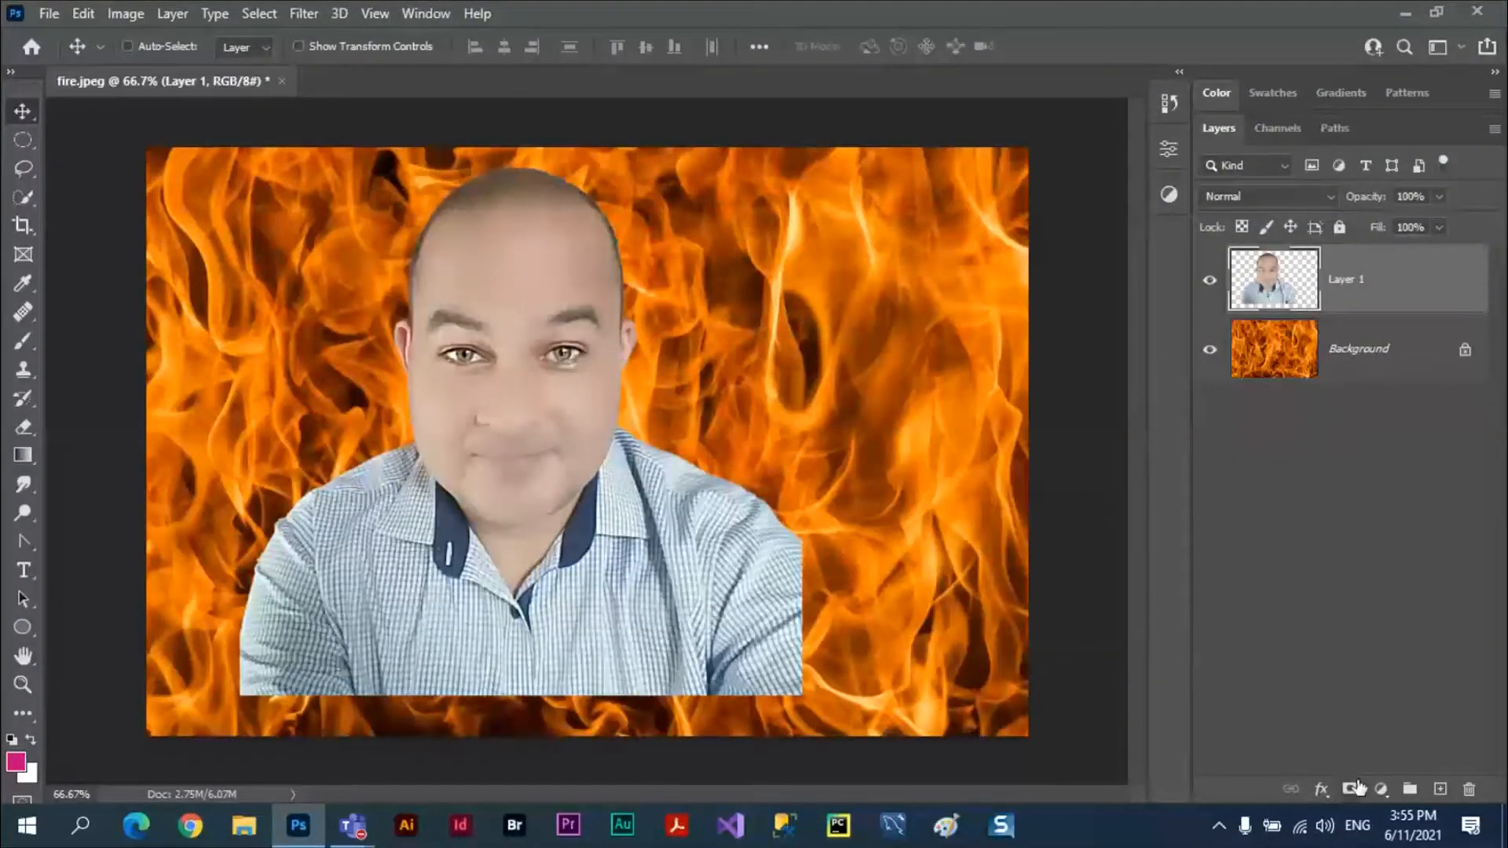
Draw a wide elliptical selection around the portrait's head and shoulders and convert it into a layer mask on Layer 1.
click(23, 141)
drag(279, 193, 887, 580)
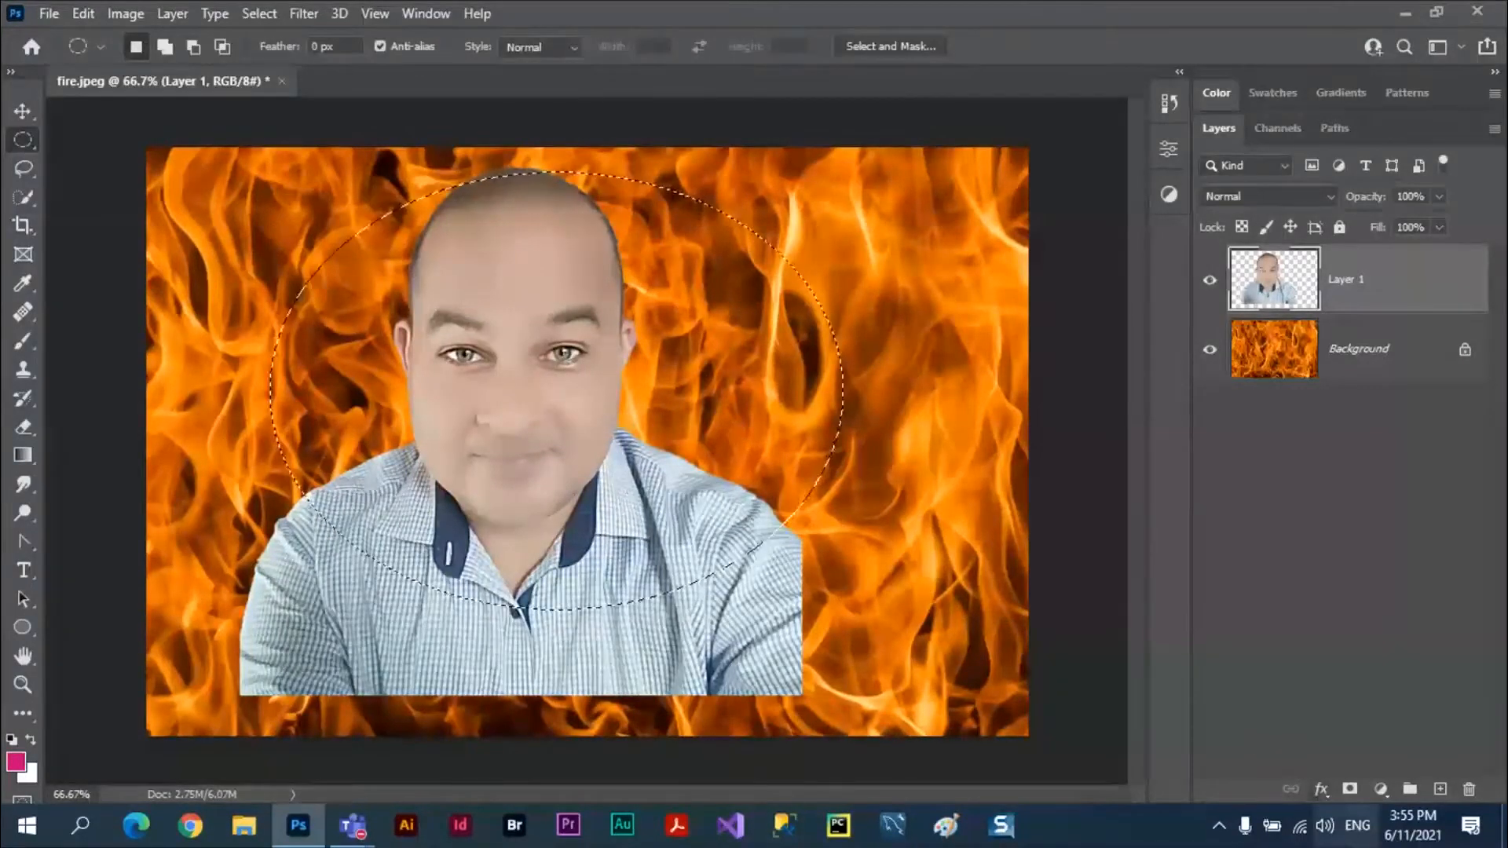
click(1350, 788)
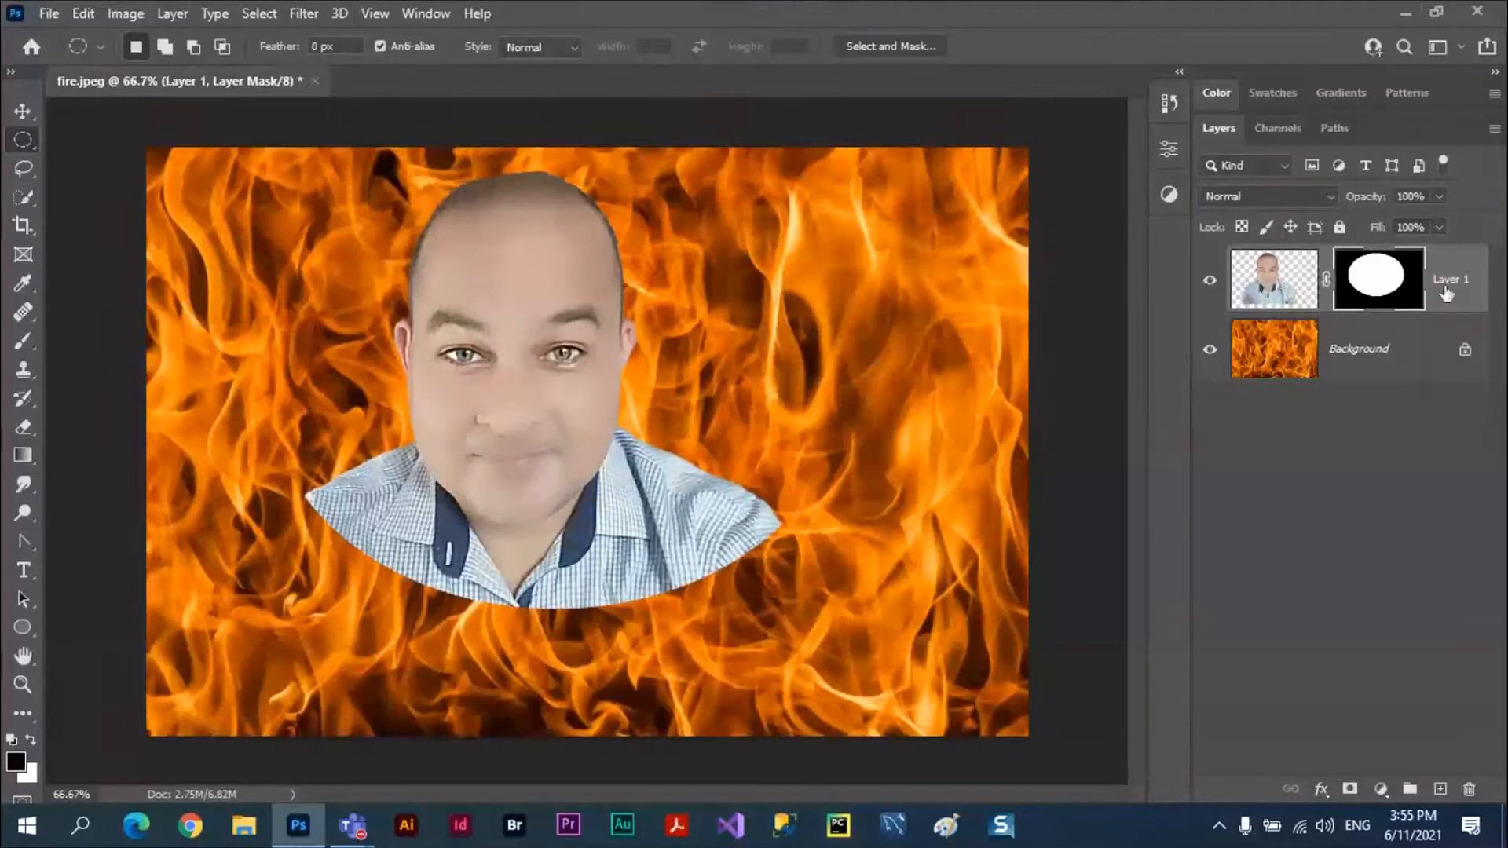
Give the masked portrait layer an Outer Glow with Normal blend mode, 18% spread and 76 px size, and show its blending options.
click(1291, 280)
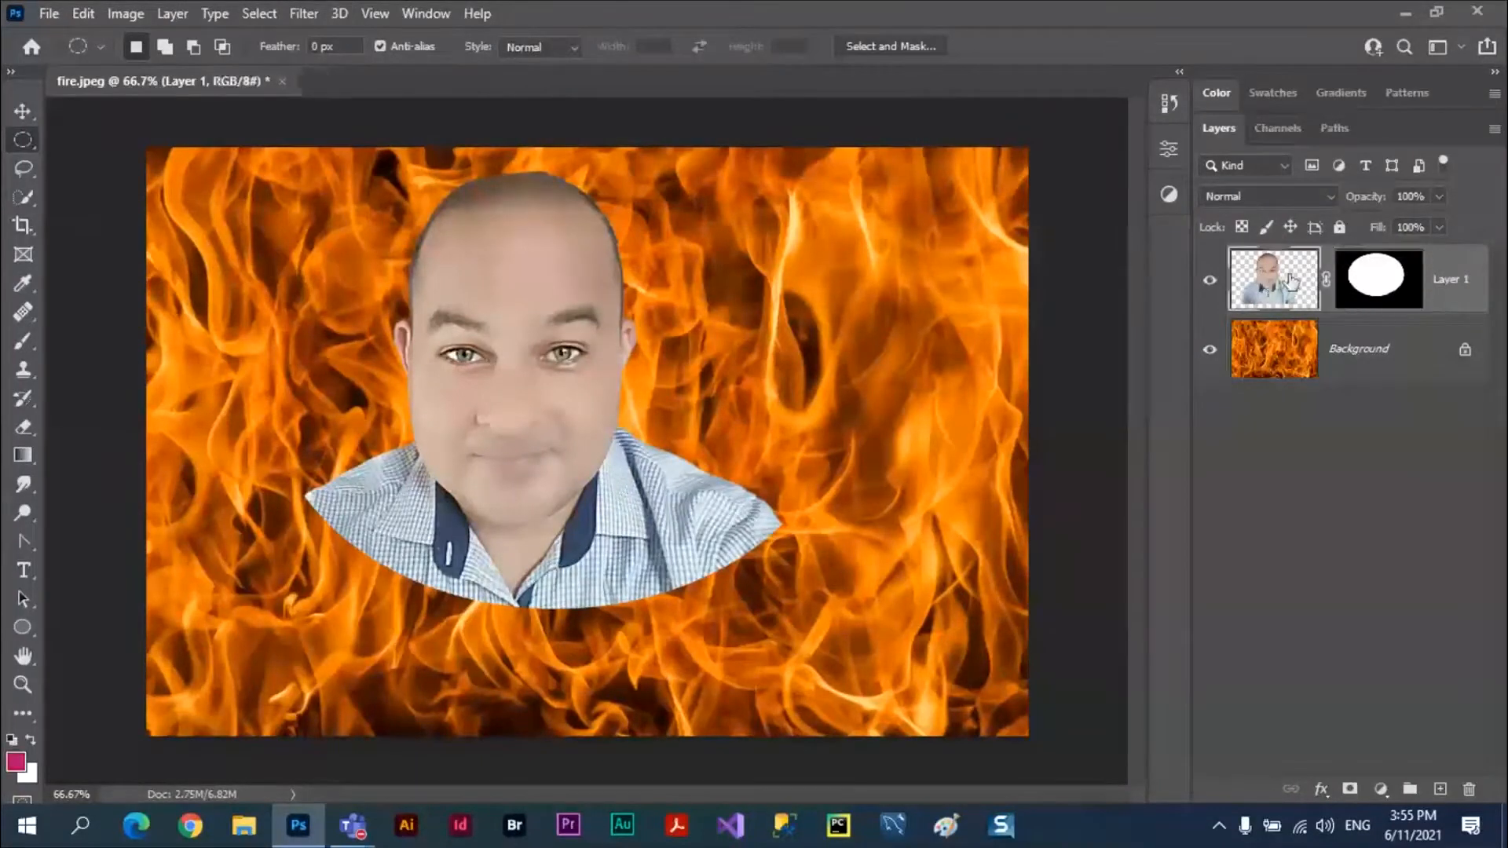
click(1321, 788)
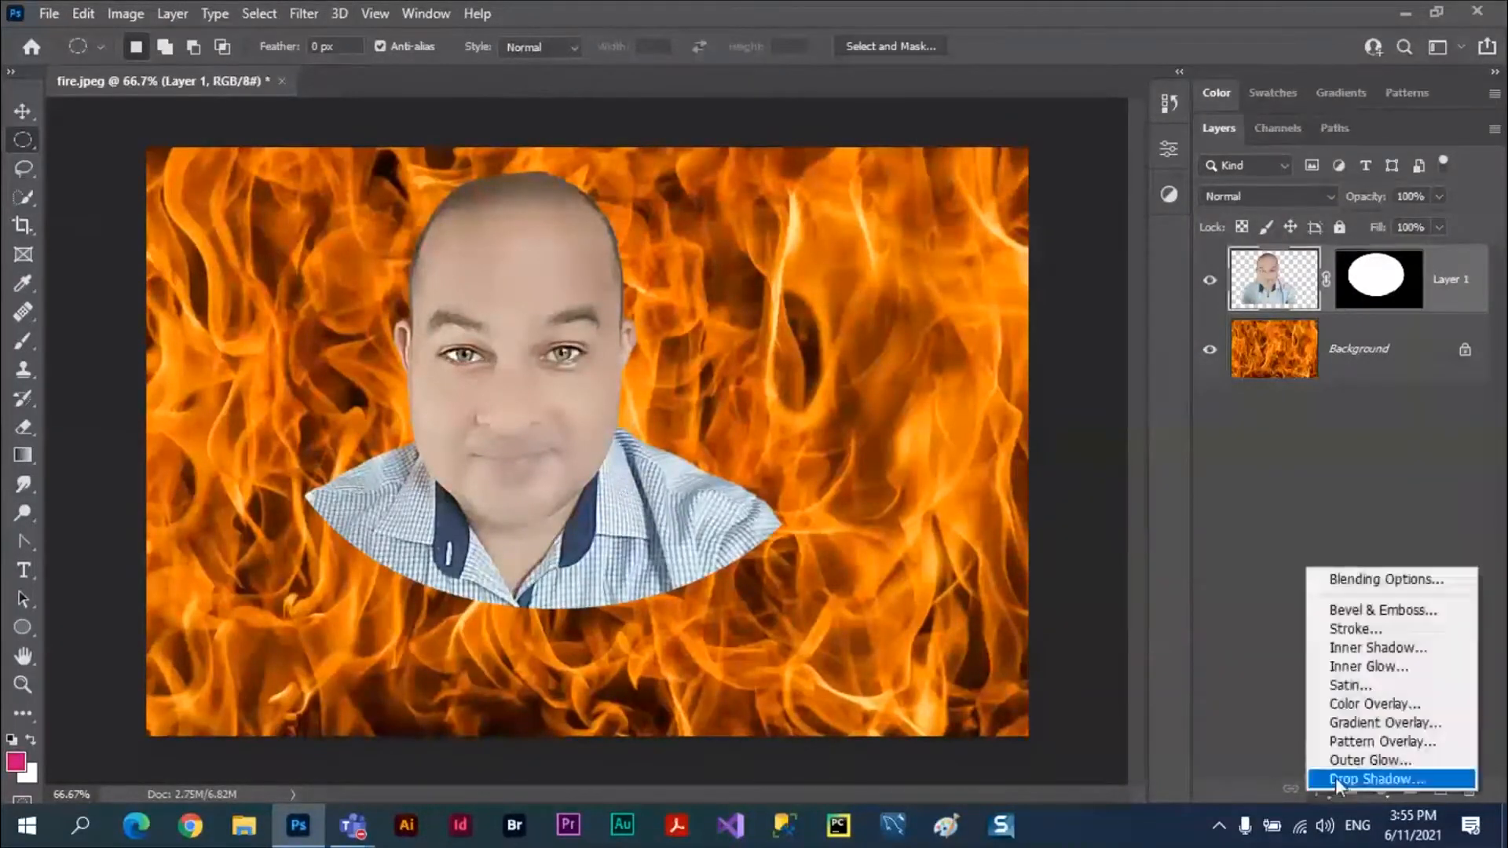
click(1352, 760)
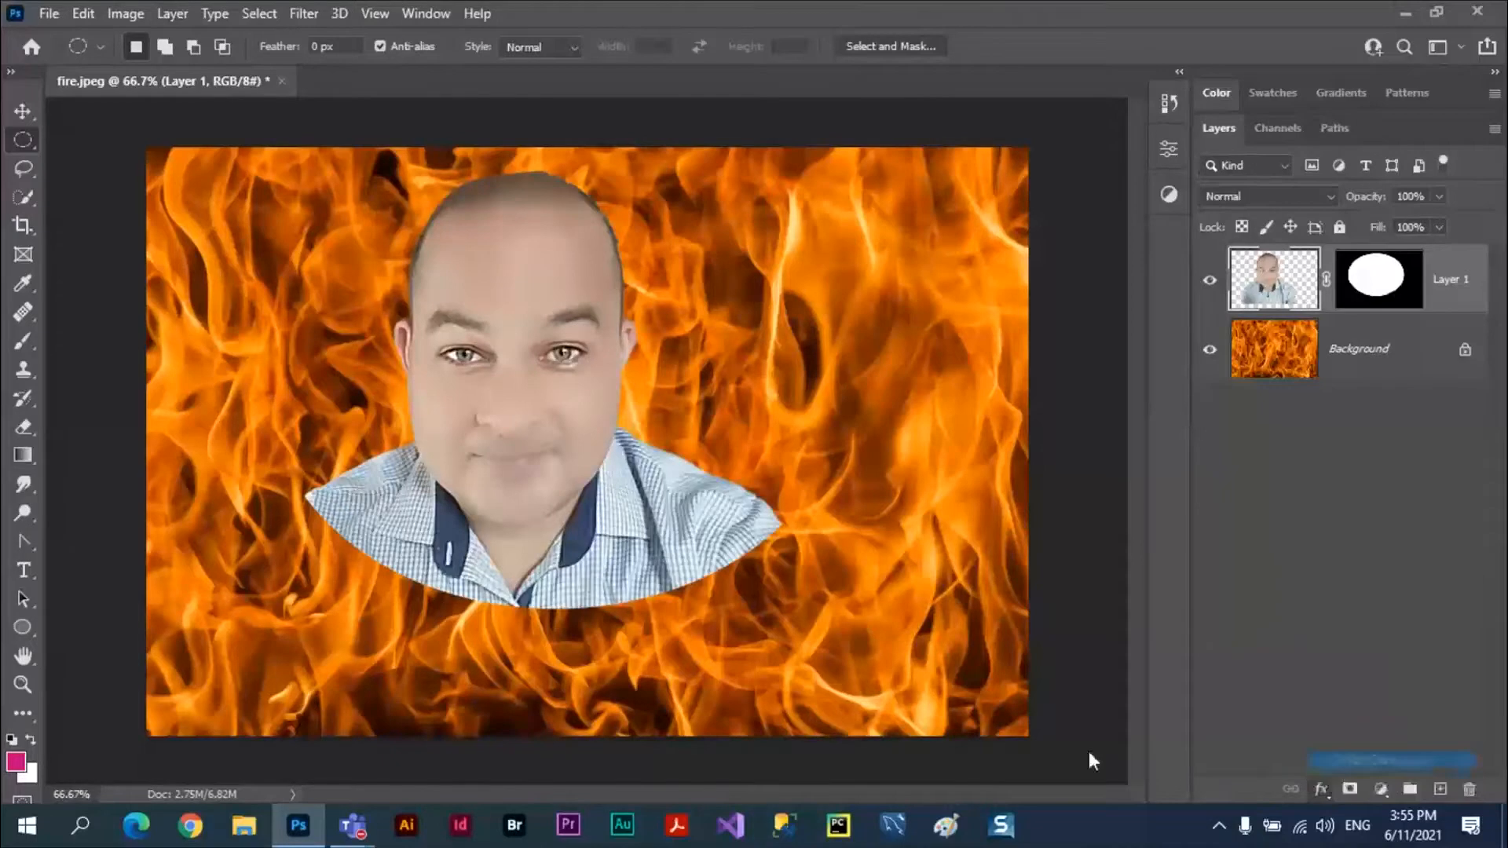
drag(788, 277, 1255, 339)
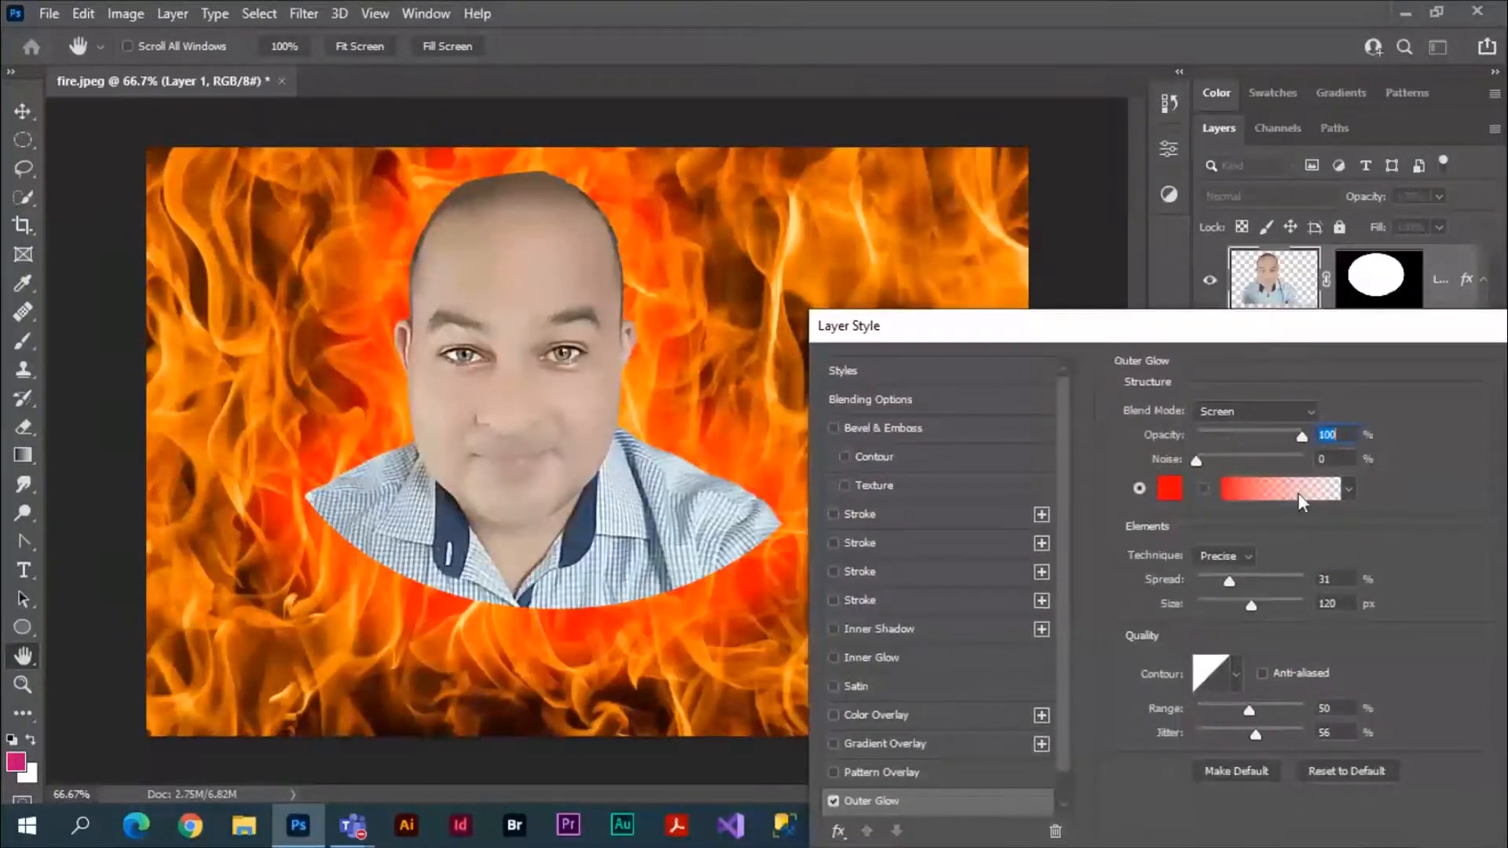
click(1312, 410)
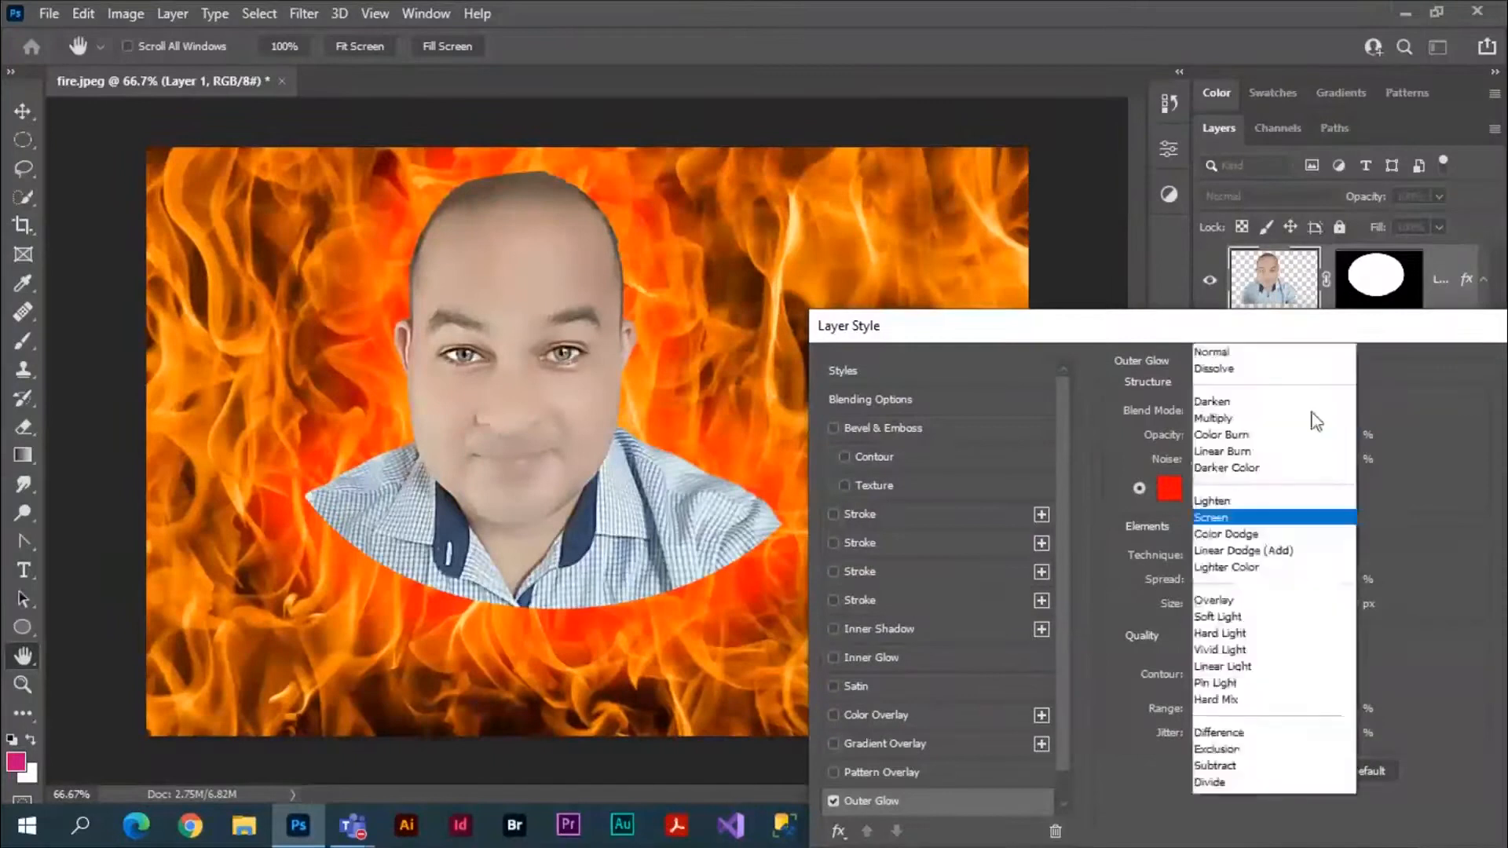
click(1239, 275)
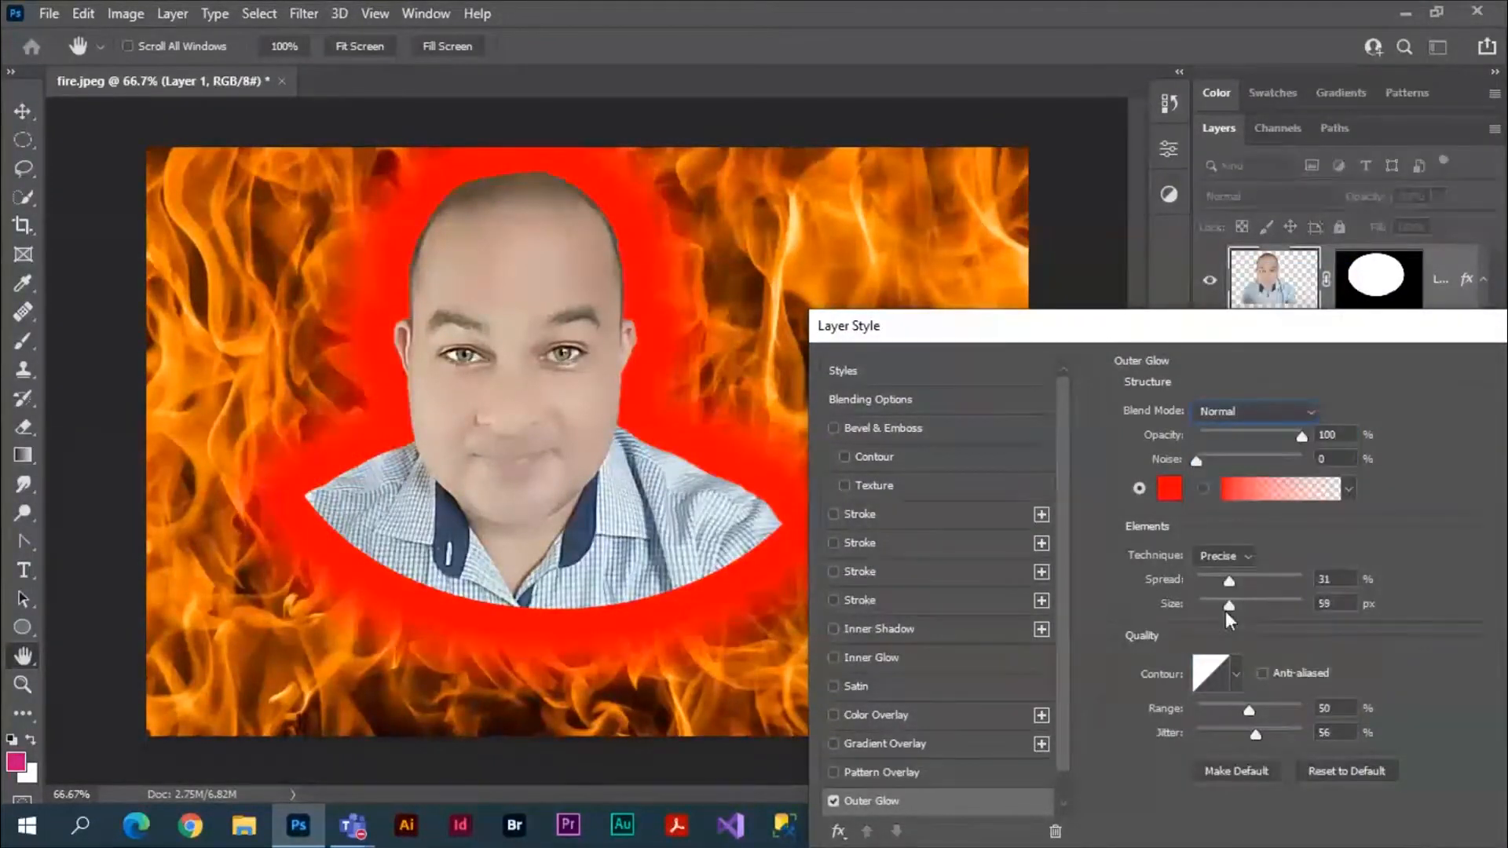
drag(1225, 611, 1228, 581)
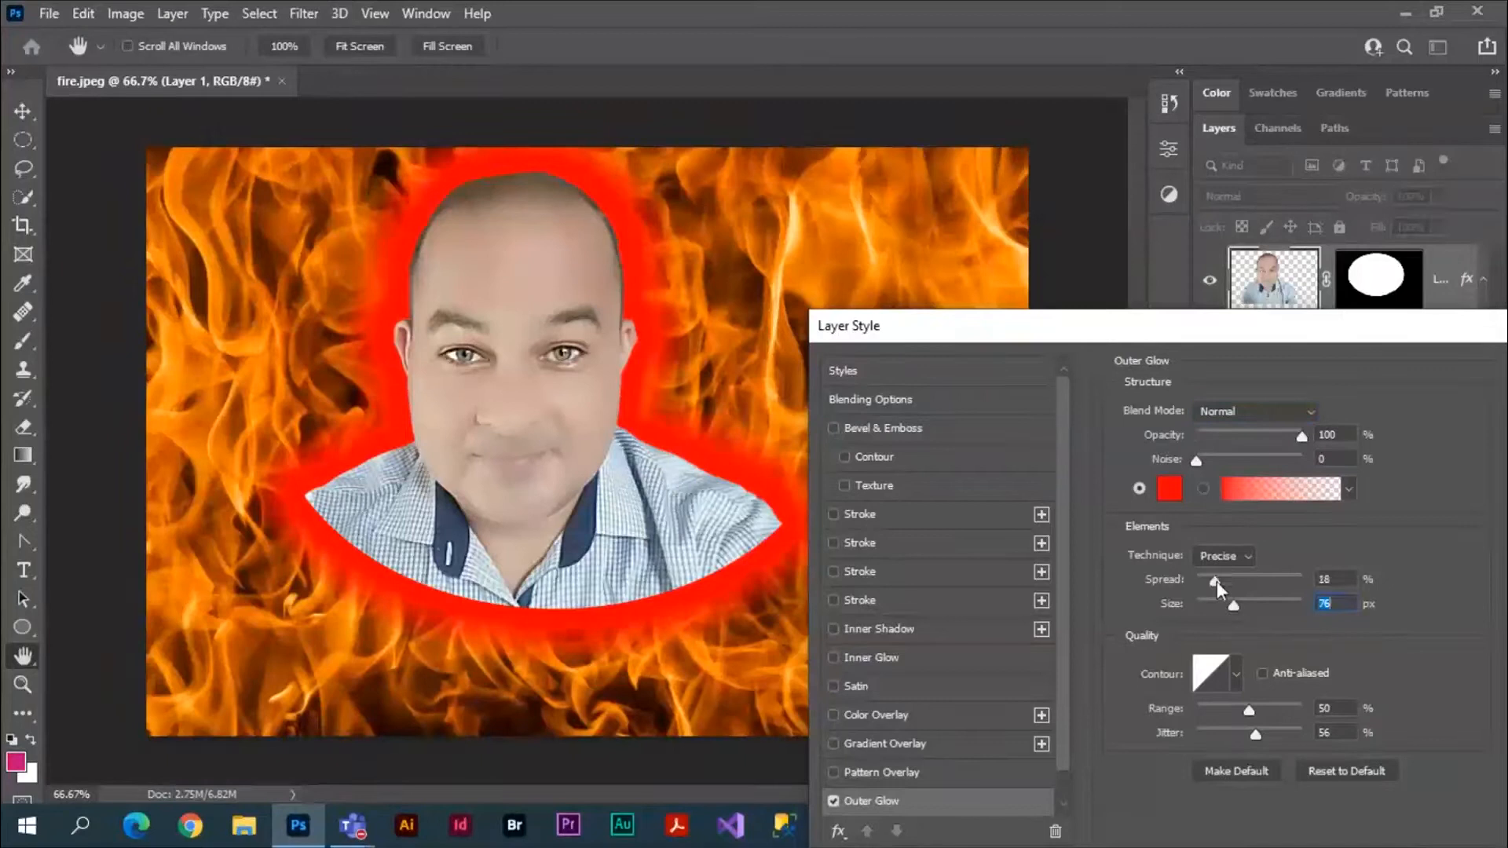
click(845, 400)
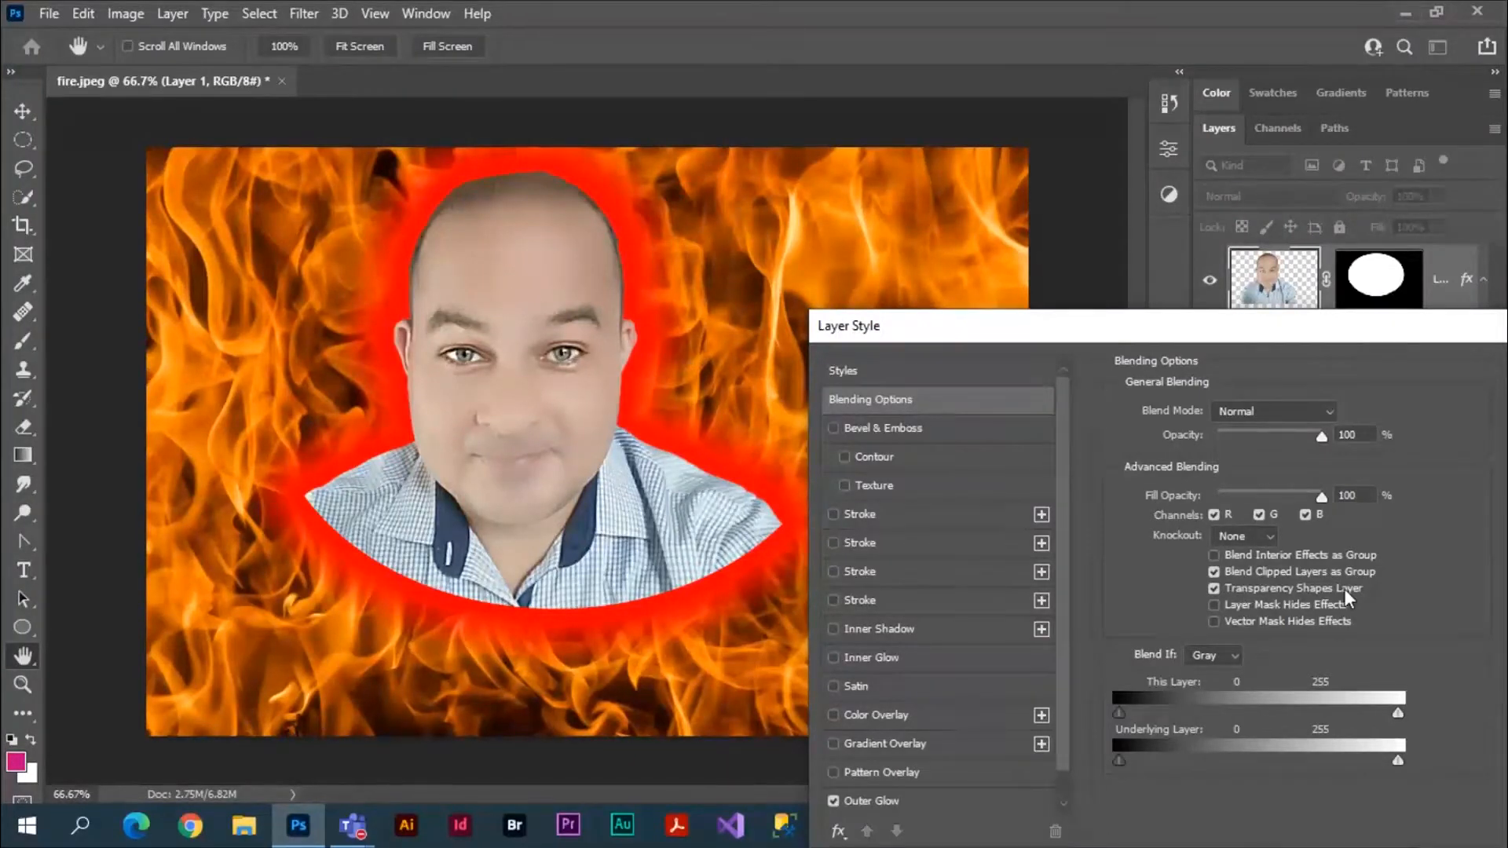
Switch Transparency Shapes Layer off and on twice to compare the Outer Glow around the masked portrait.
click(1214, 587)
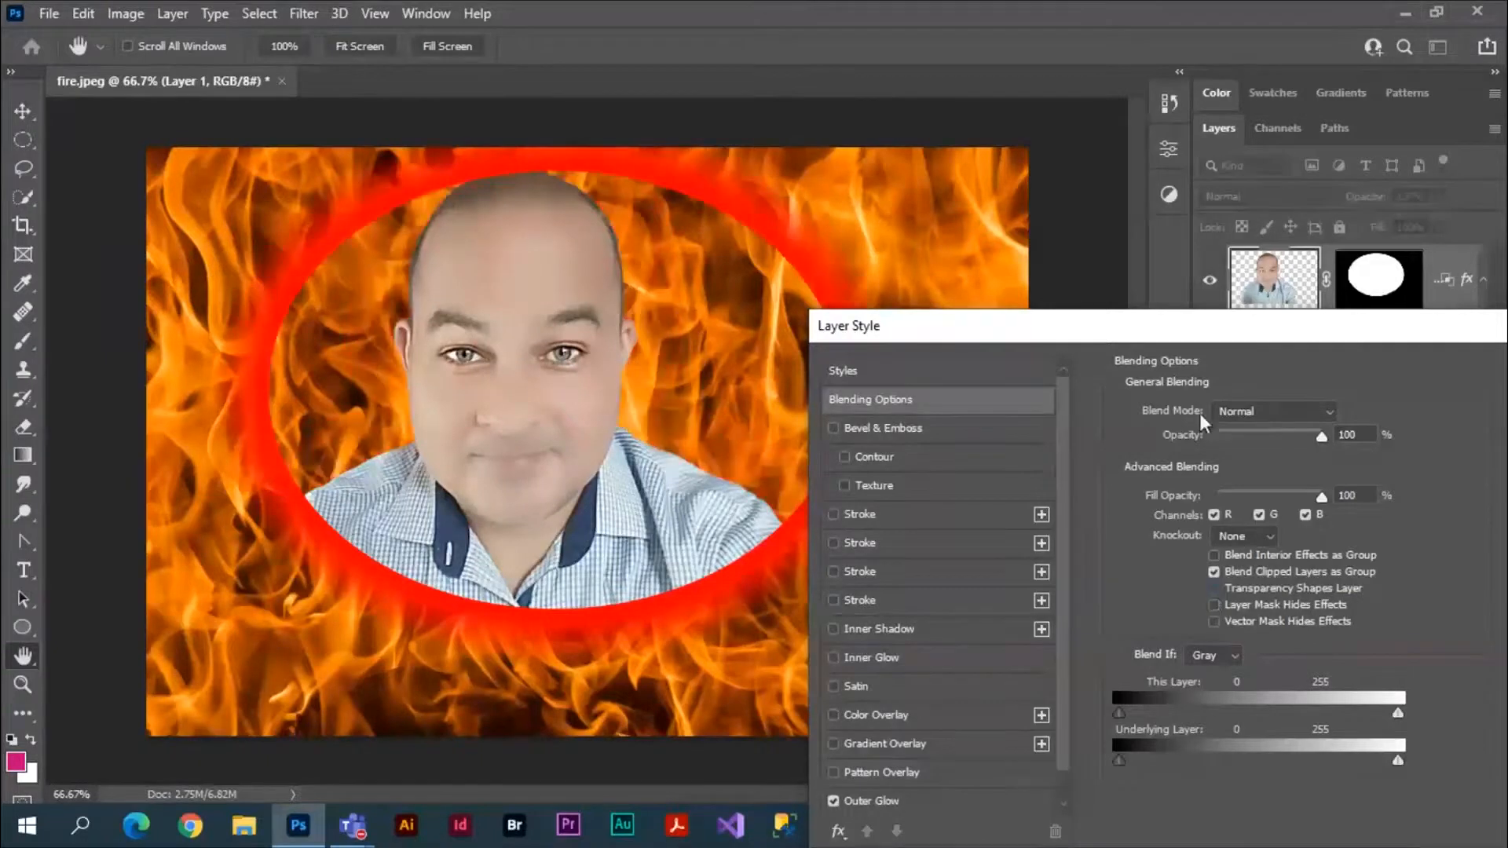
drag(1191, 333, 1250, 393)
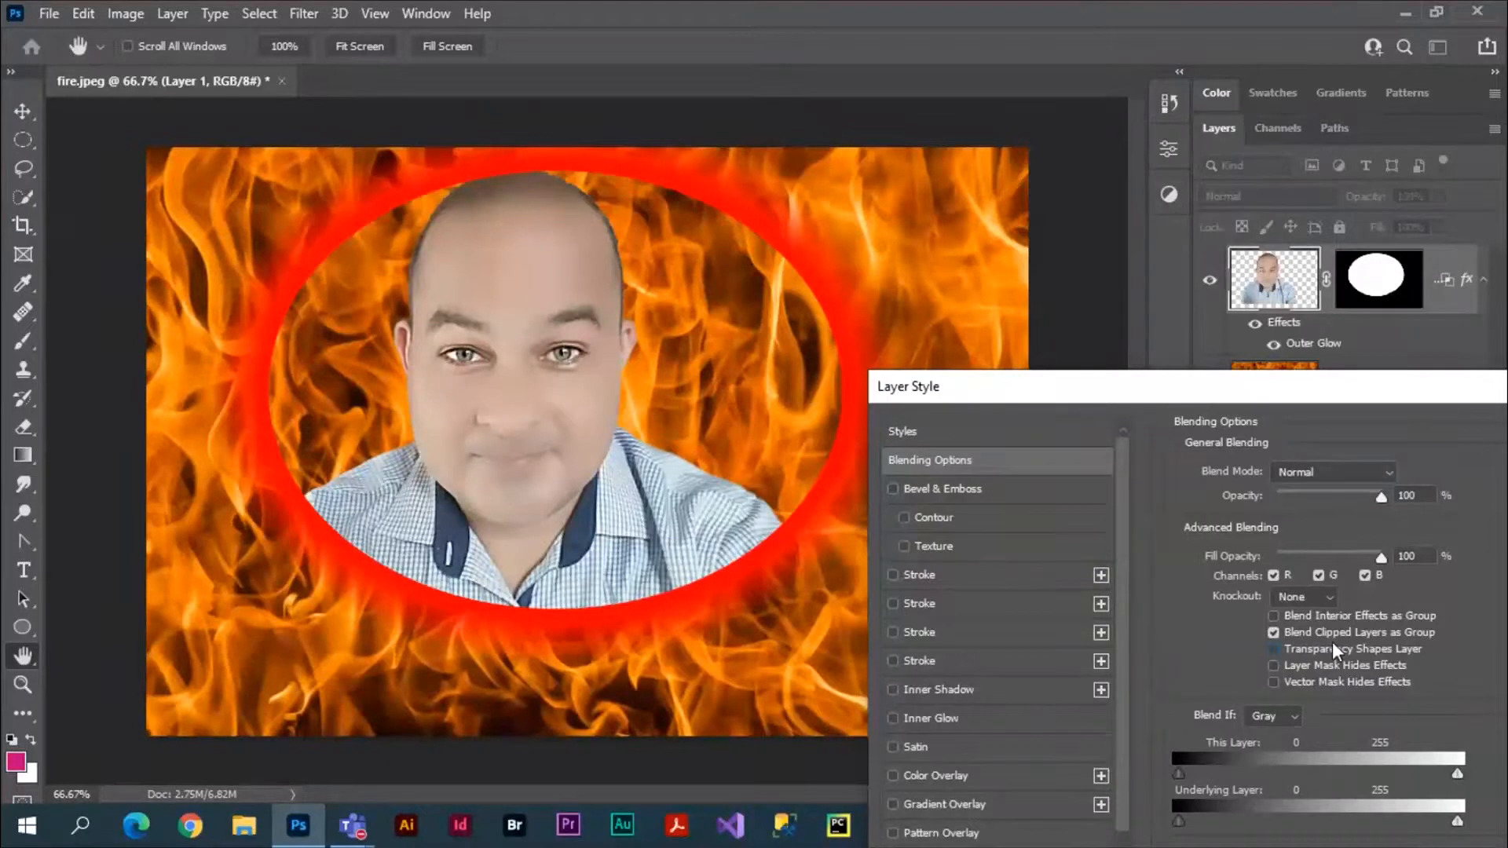
click(1275, 649)
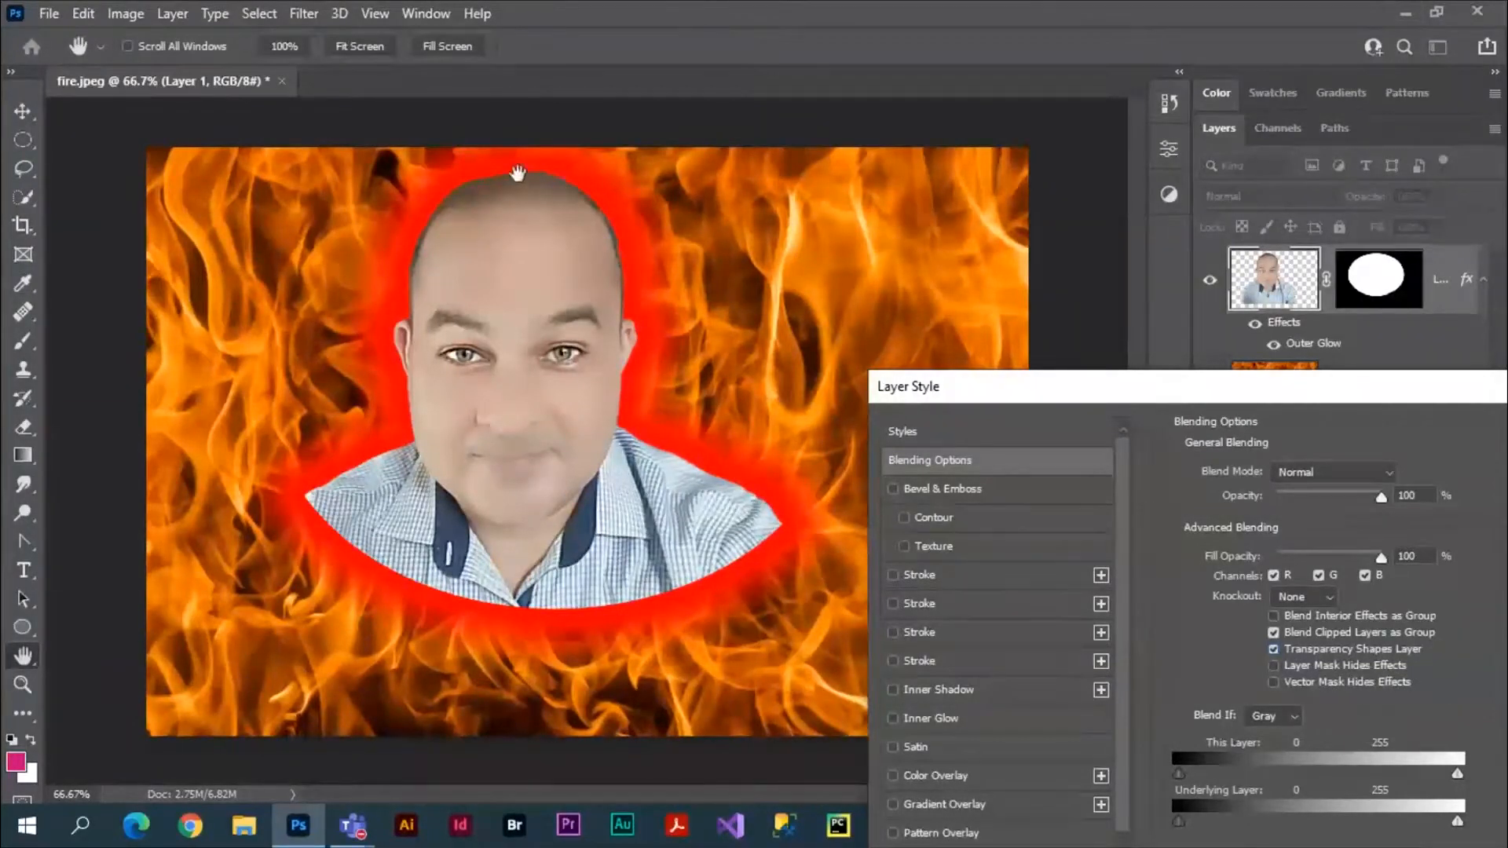
click(1273, 648)
click(1274, 648)
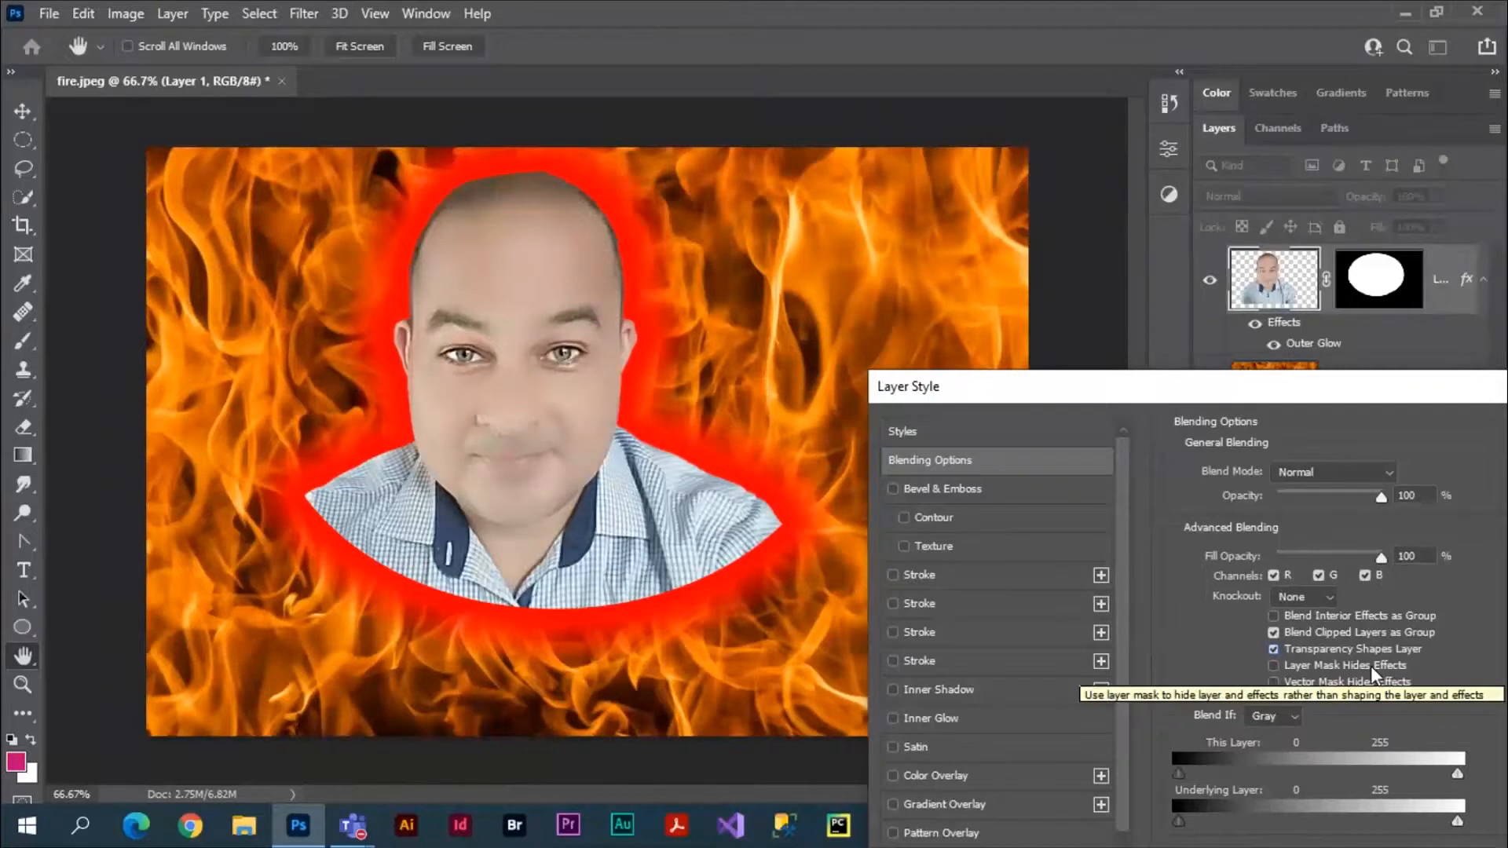
Switch Layer Mask Hides Effects on and off twice to compare how the elliptical mask clips the Outer Glow.
click(1274, 665)
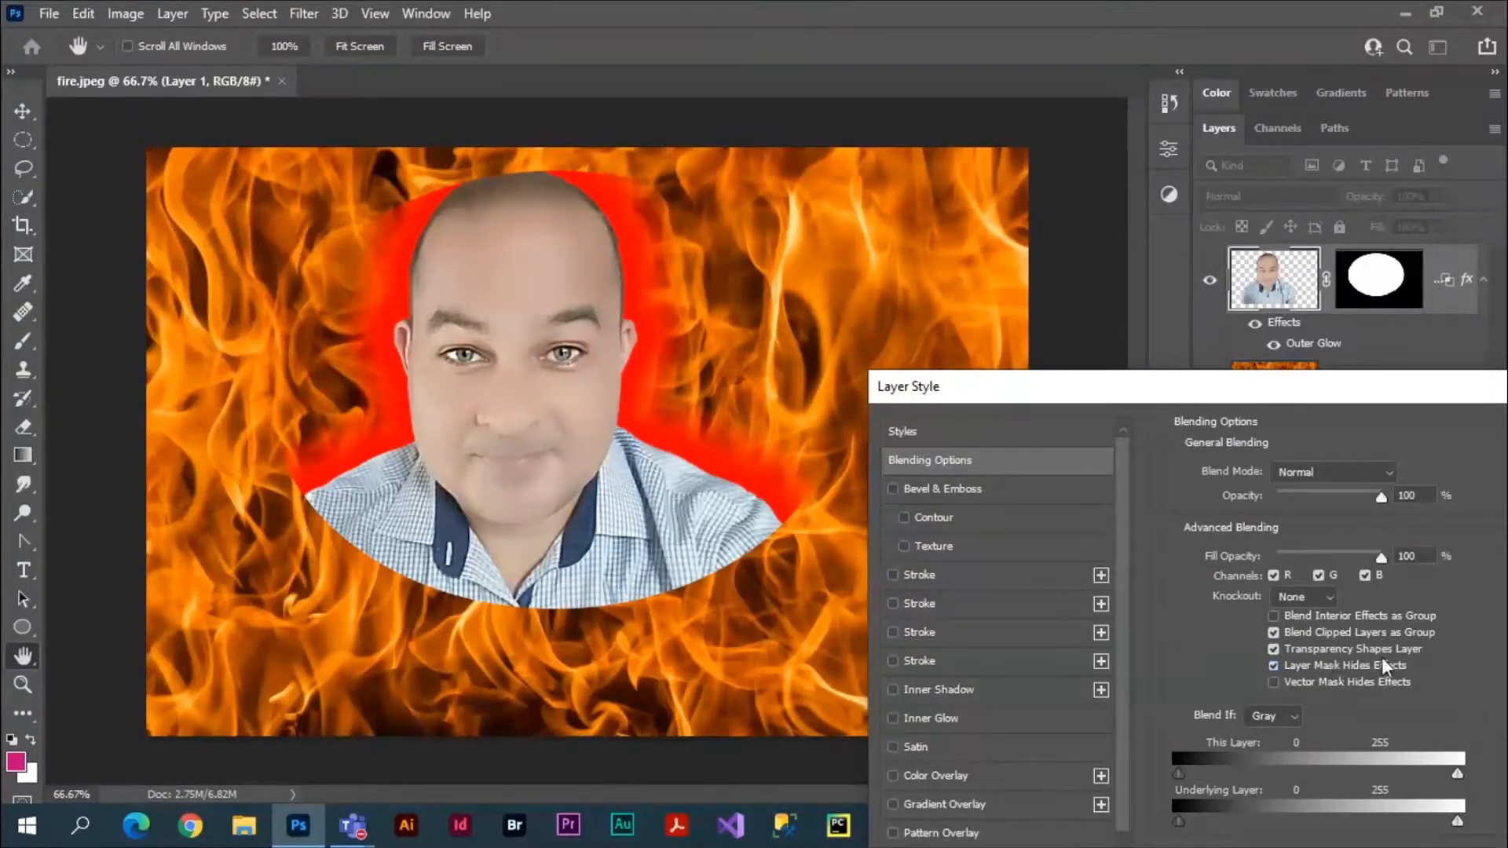
click(1273, 667)
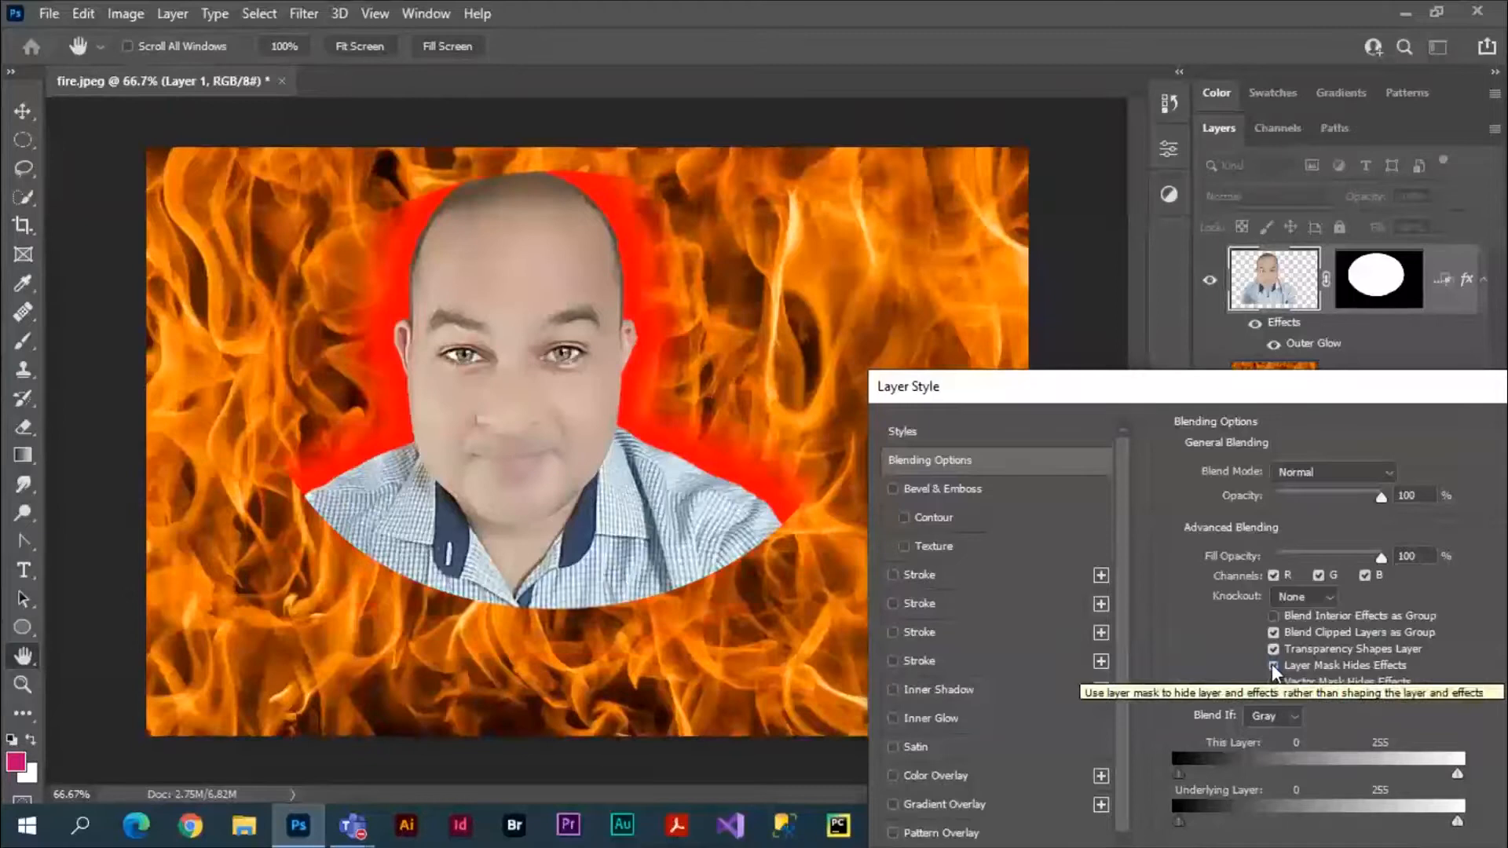
click(1273, 666)
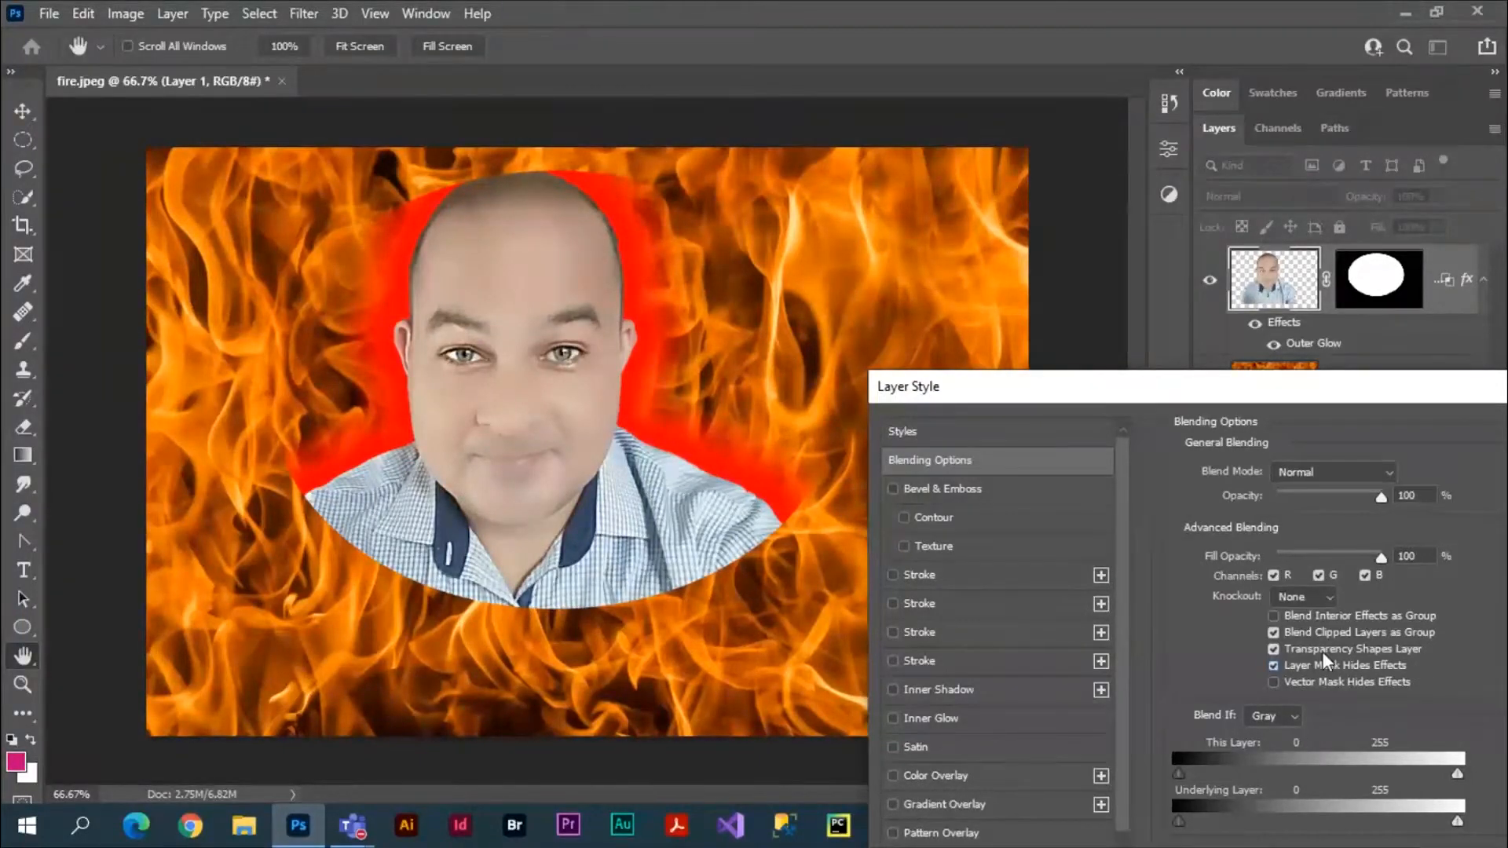
click(1271, 666)
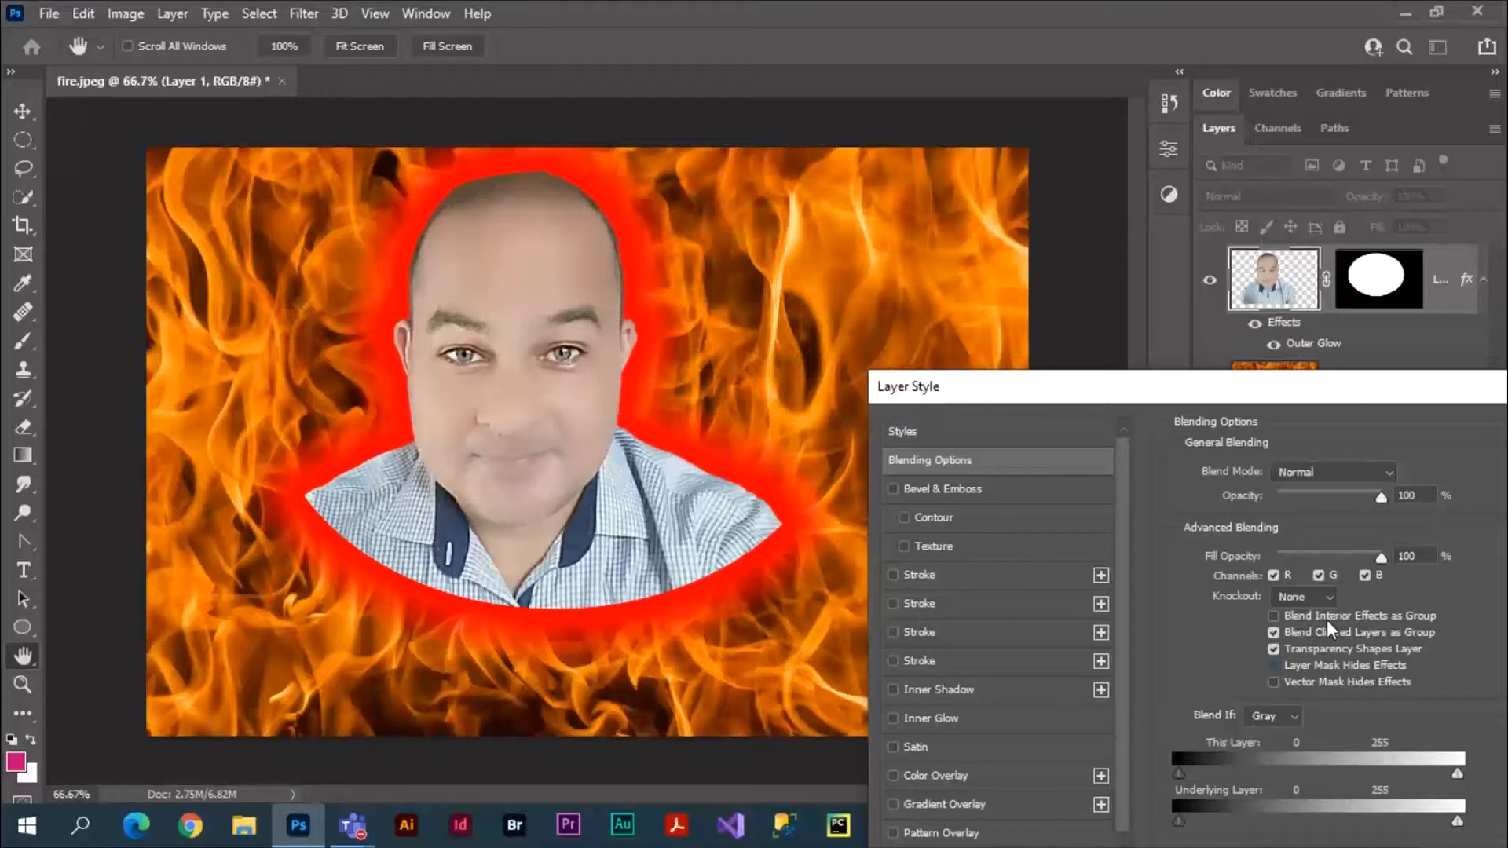
Remove the Outer Glow from Layer 1 and delete its elliptical layer mask.
drag(1293, 392, 1167, 288)
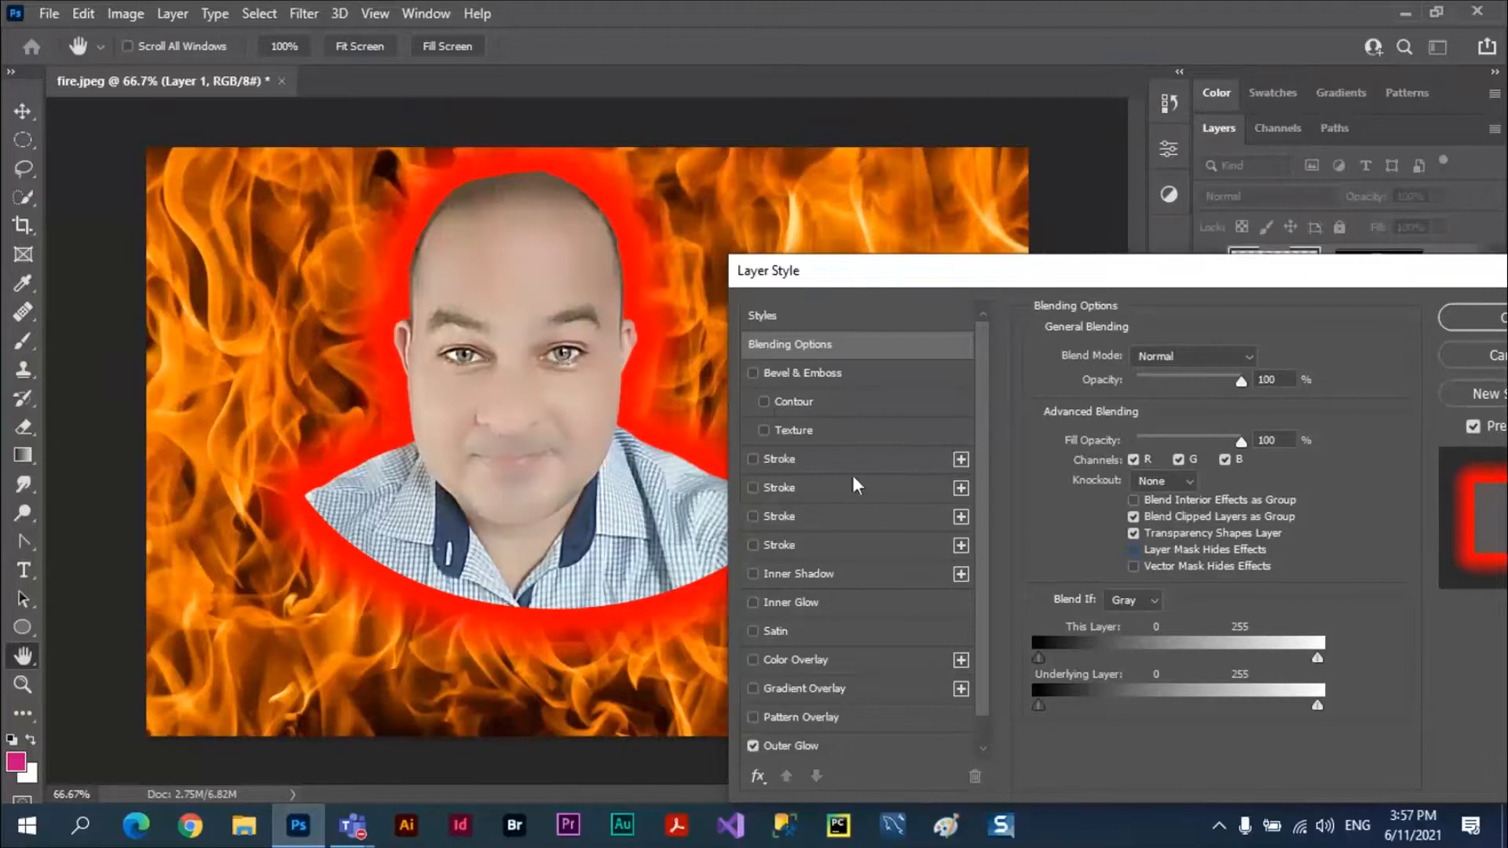
click(752, 745)
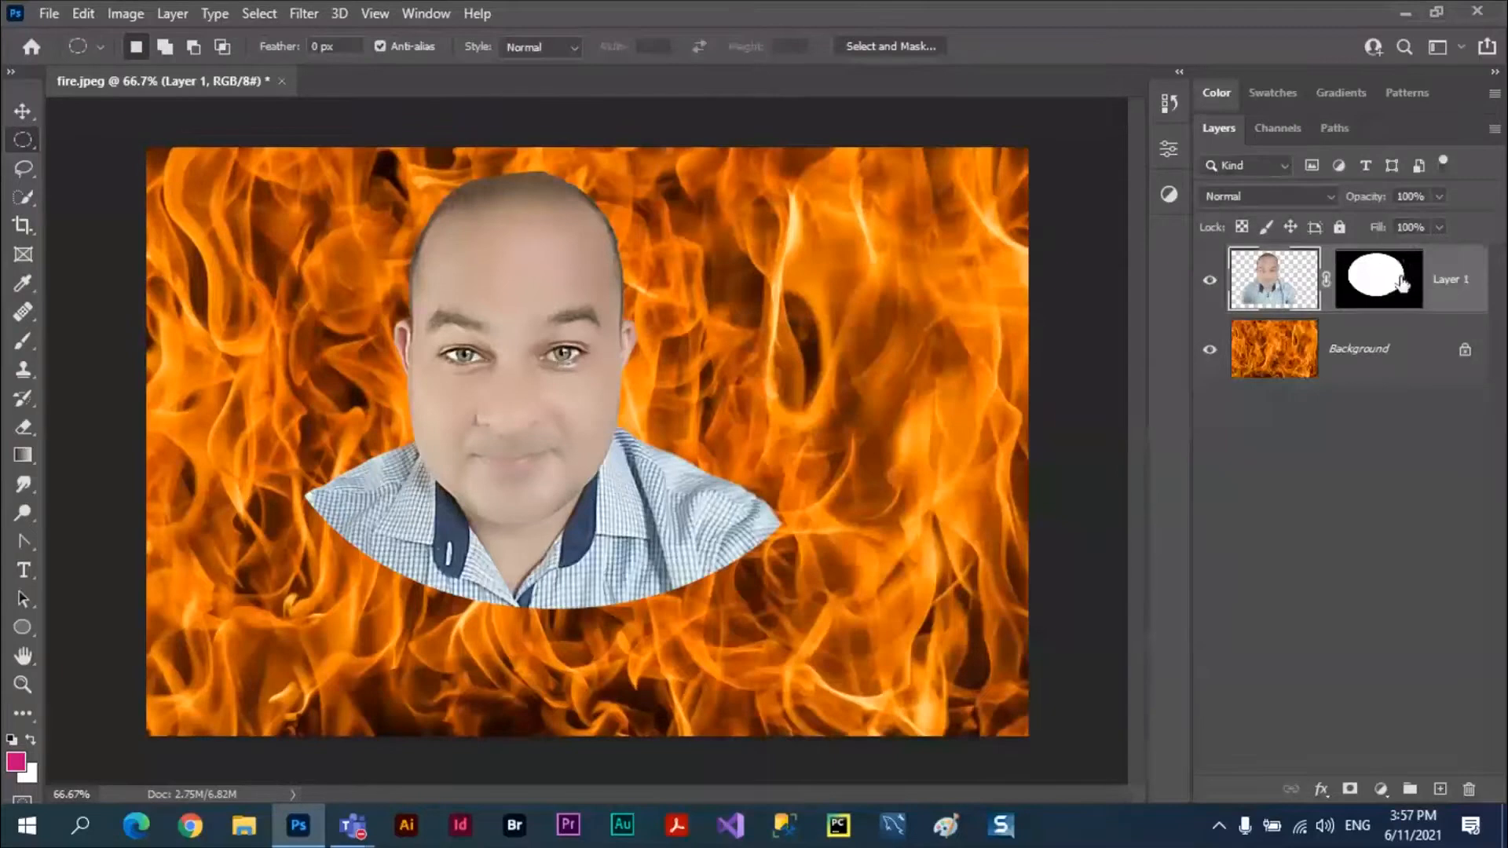
click(1402, 283)
right_click(1401, 276)
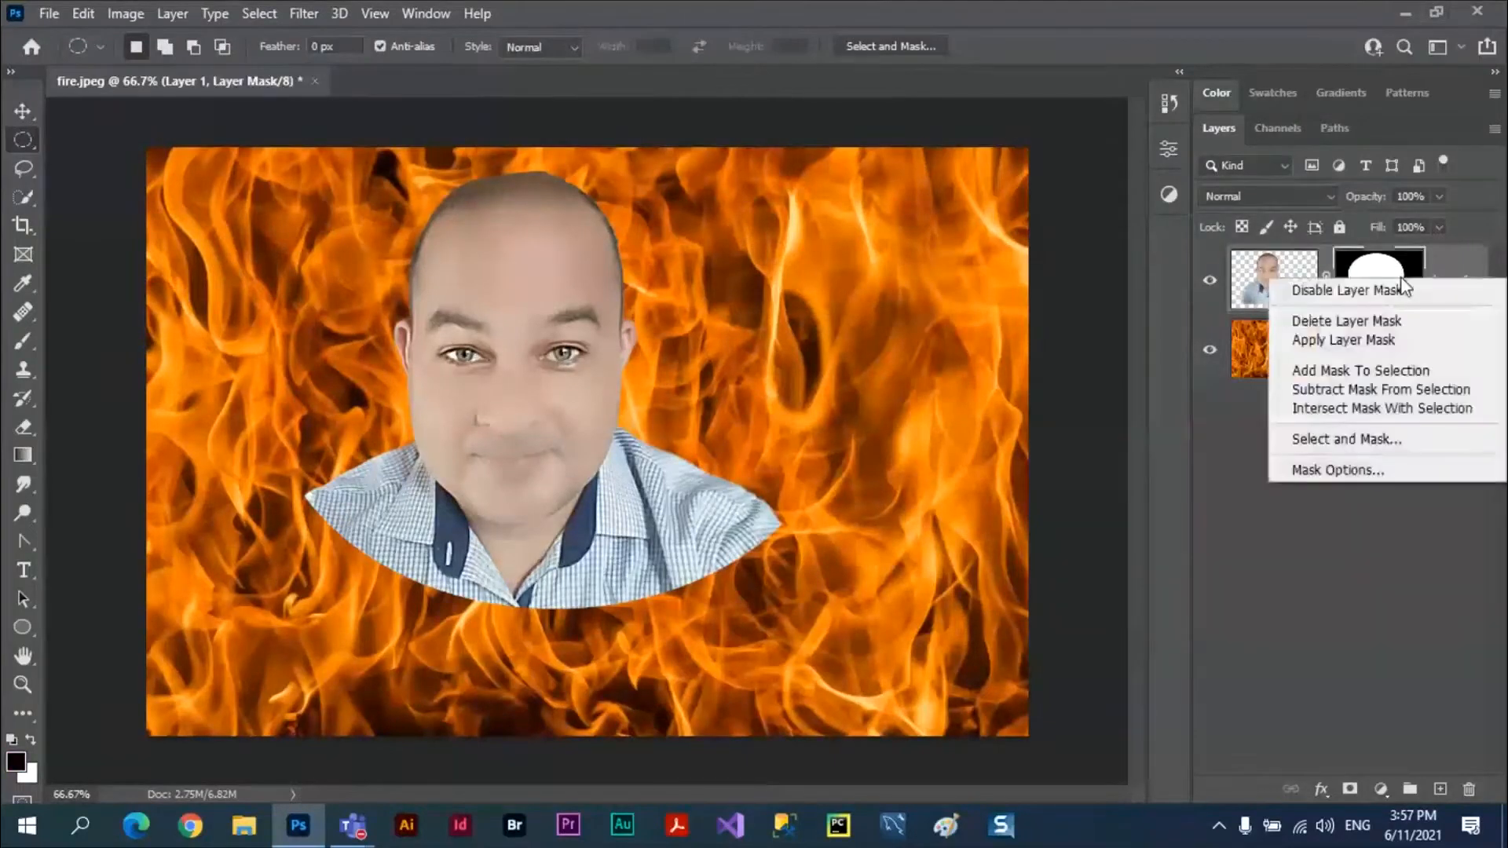
click(1354, 322)
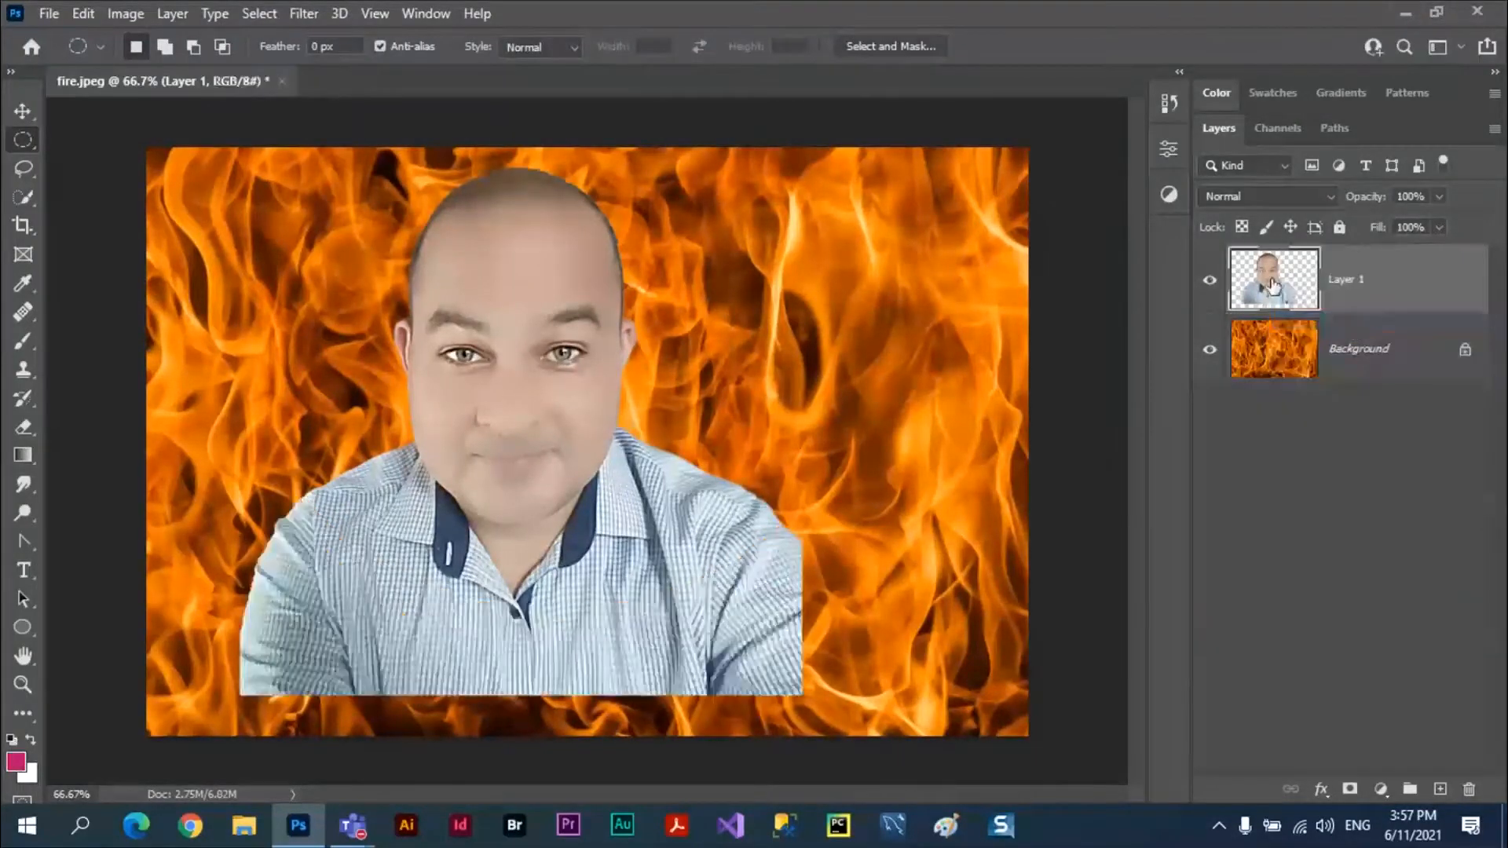
Try Layer 1's blending options with Blend Clipped Layers as Group switched off, and cancel the layer style changes.
click(1322, 790)
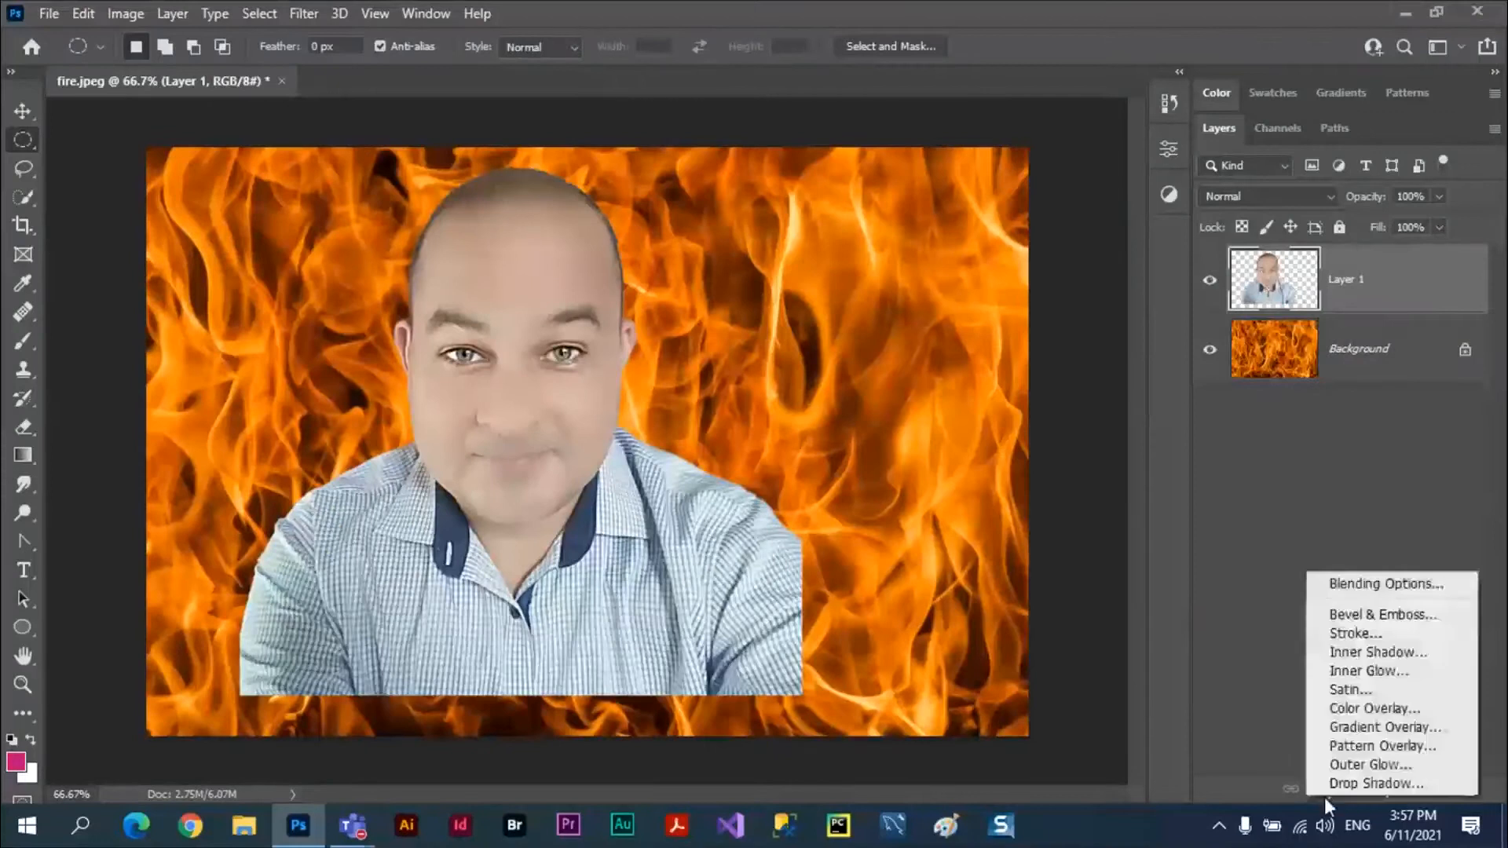
click(1371, 585)
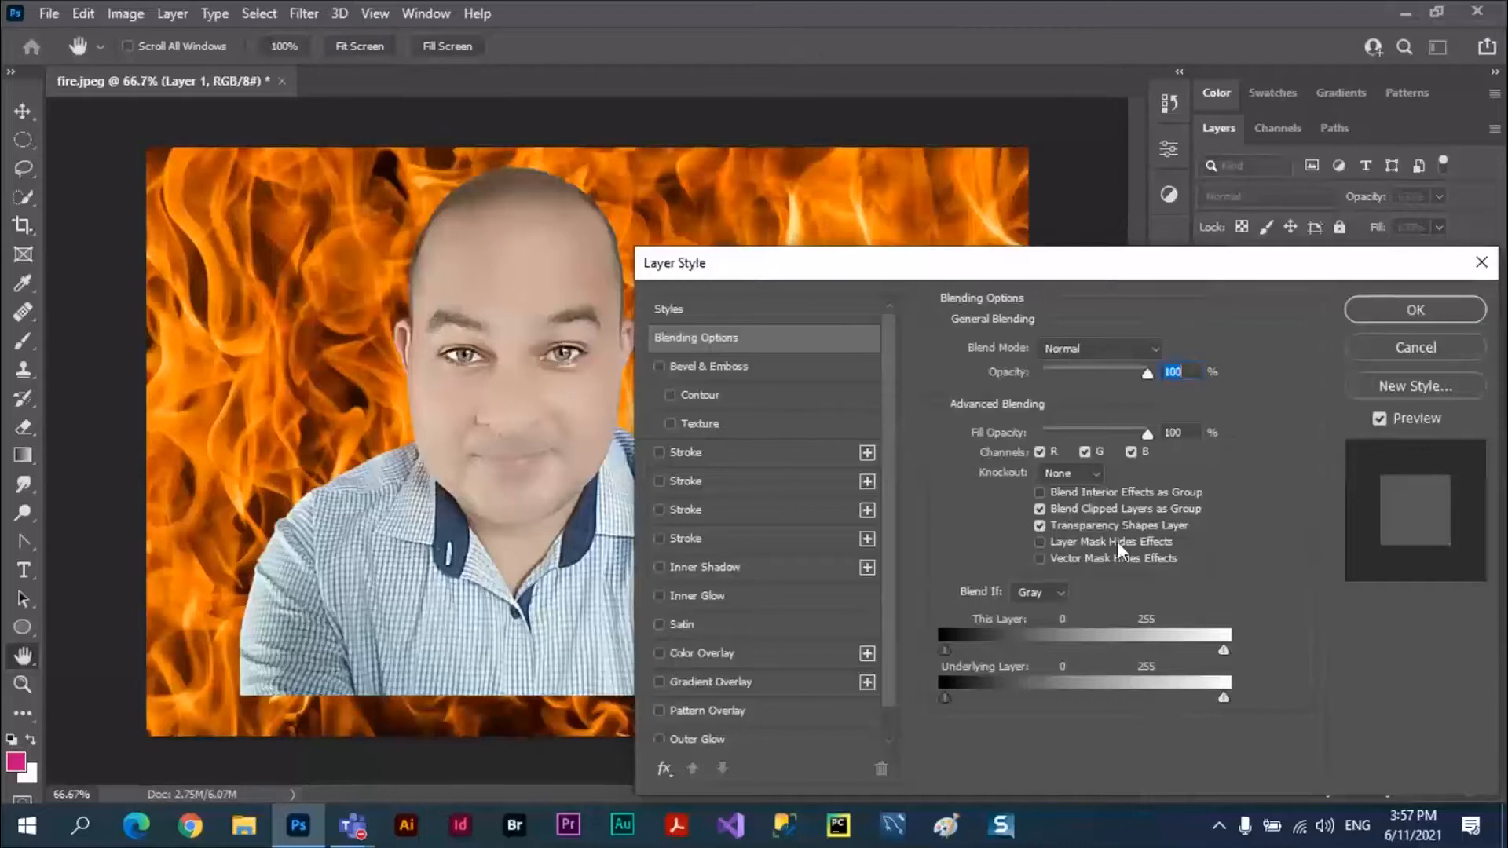
click(1040, 512)
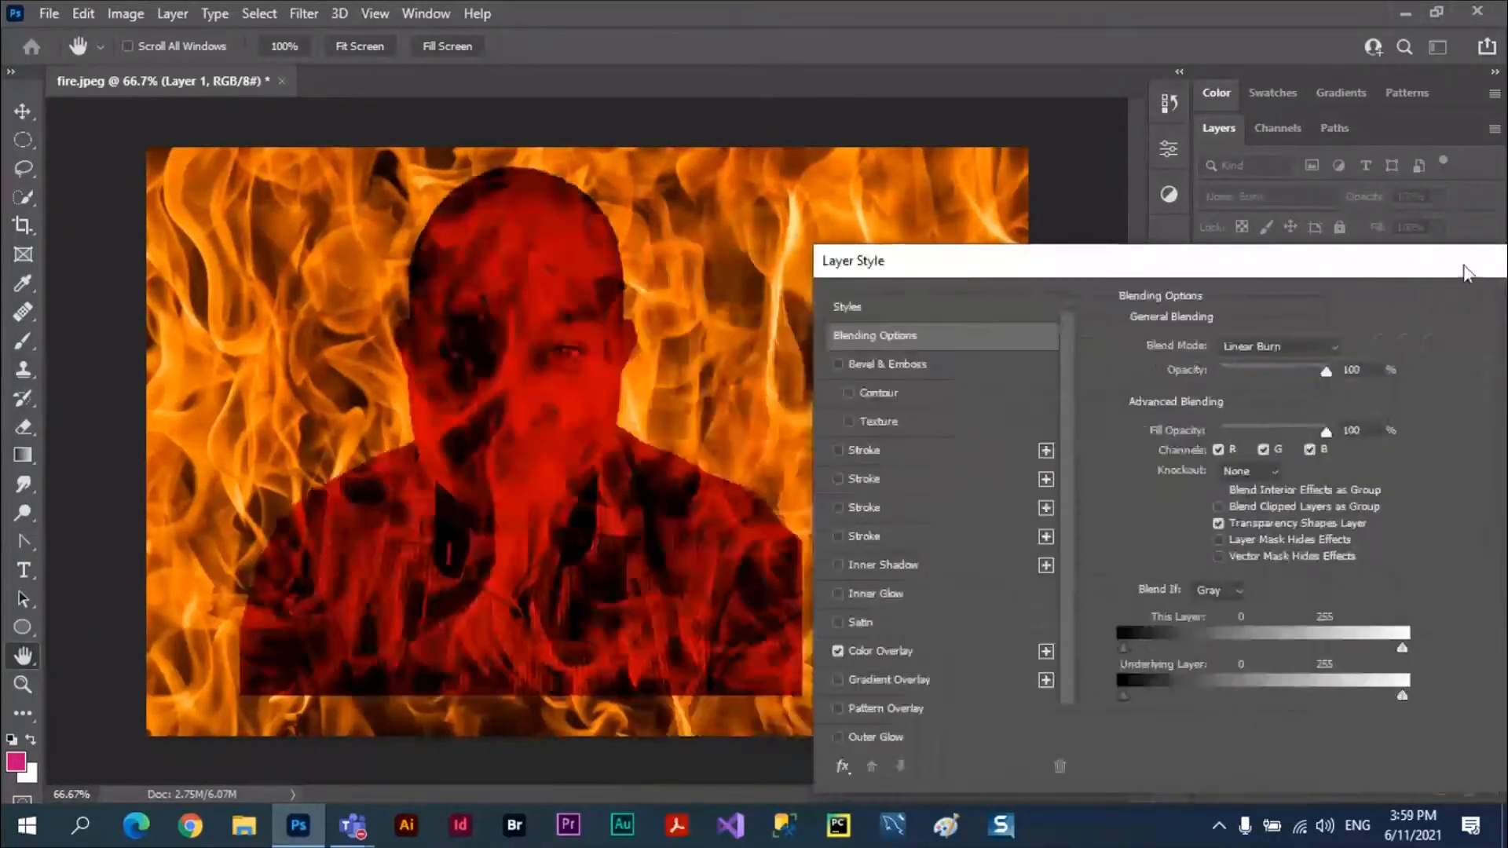
drag(1467, 274, 1307, 272)
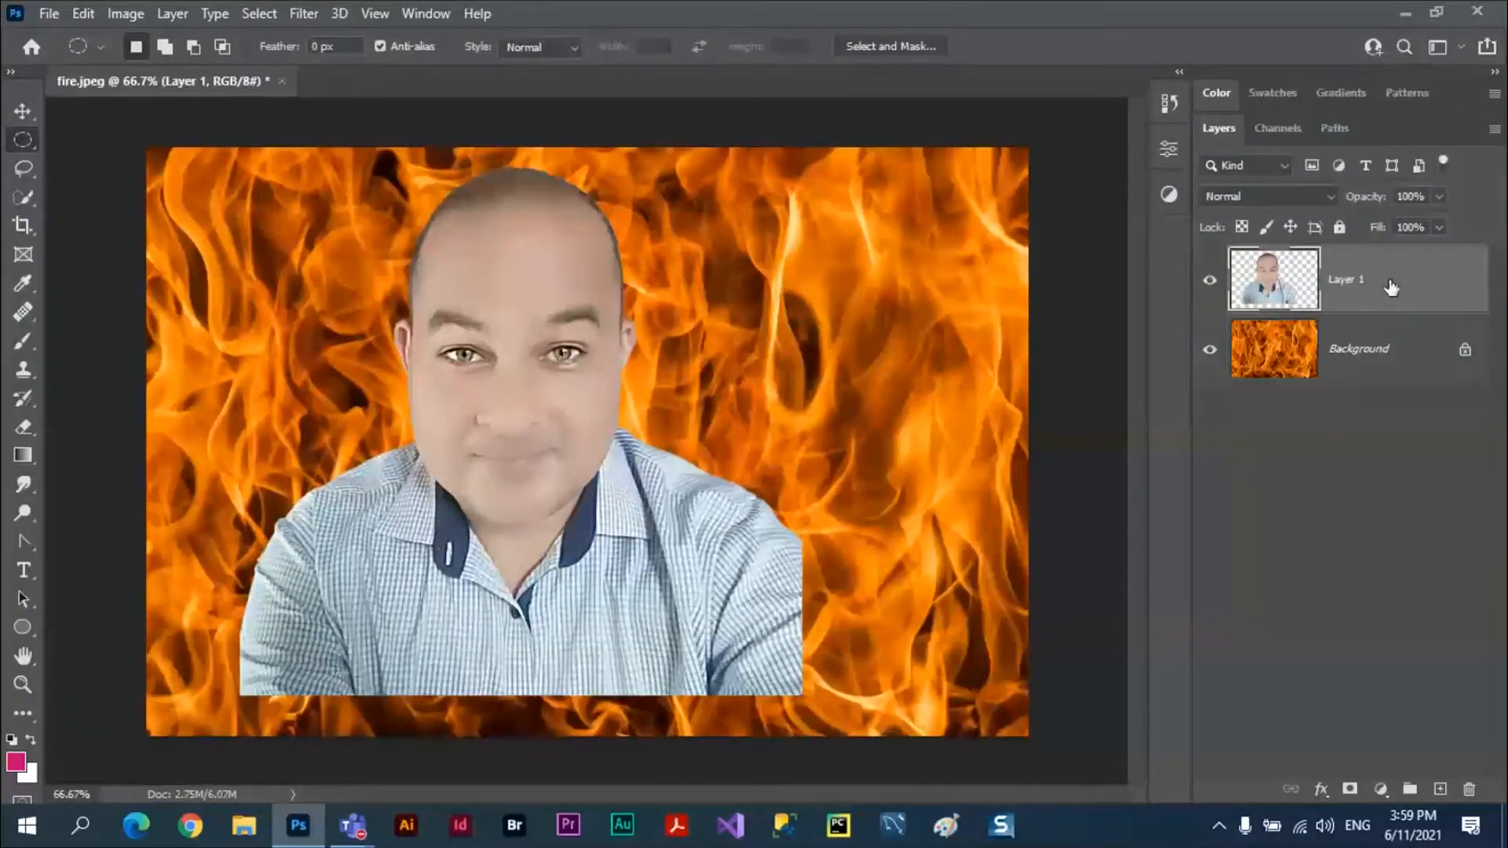
Put Layer 1 into a group and give the layer a red Color Overlay with Multiply blend mode at 100% opacity.
key(ctrl+g)
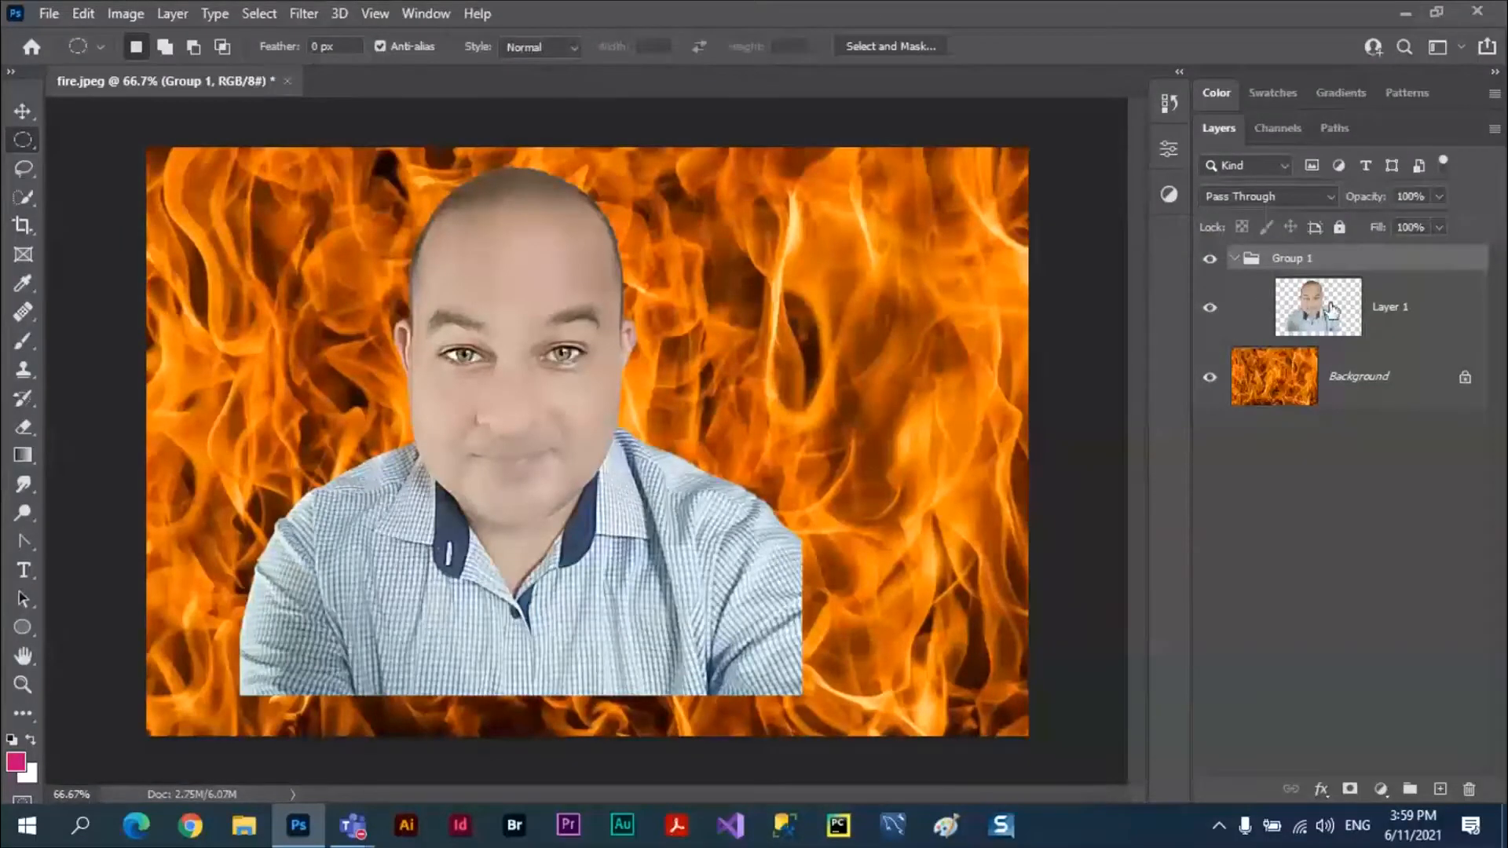
click(1427, 315)
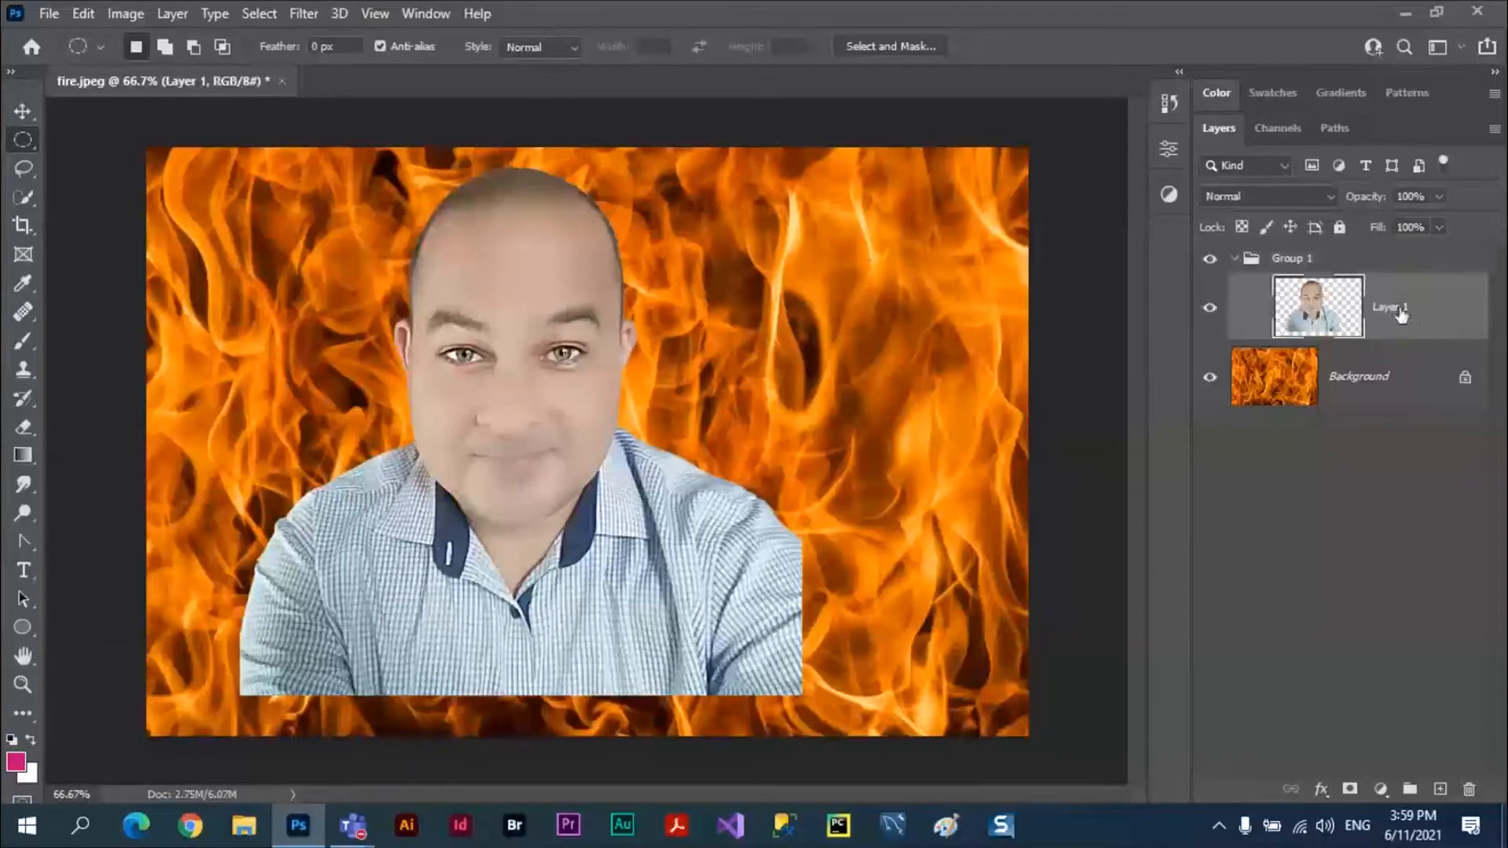
click(1322, 788)
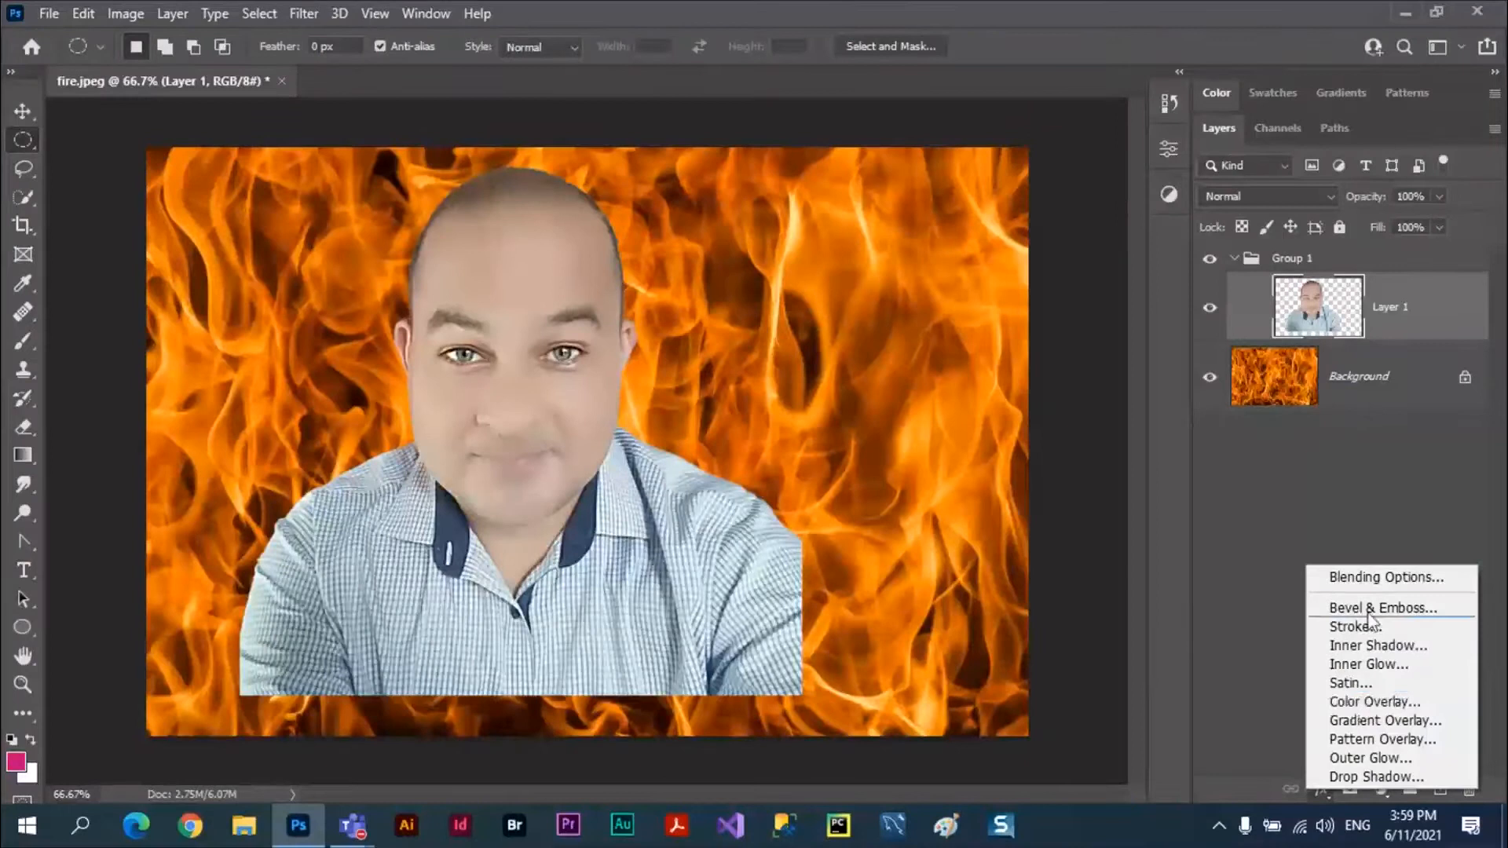
click(1366, 702)
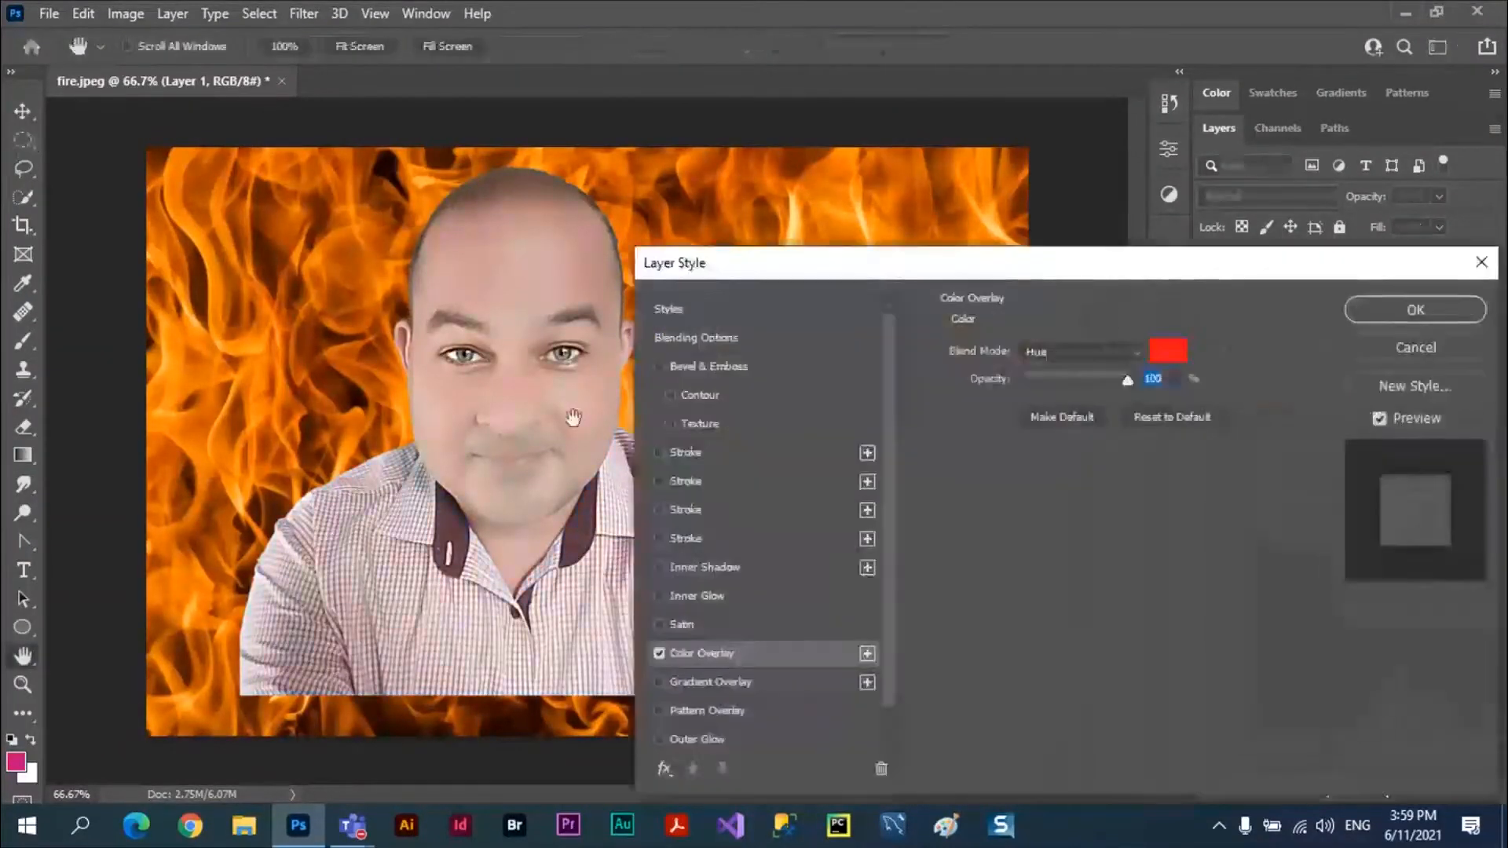
click(1140, 359)
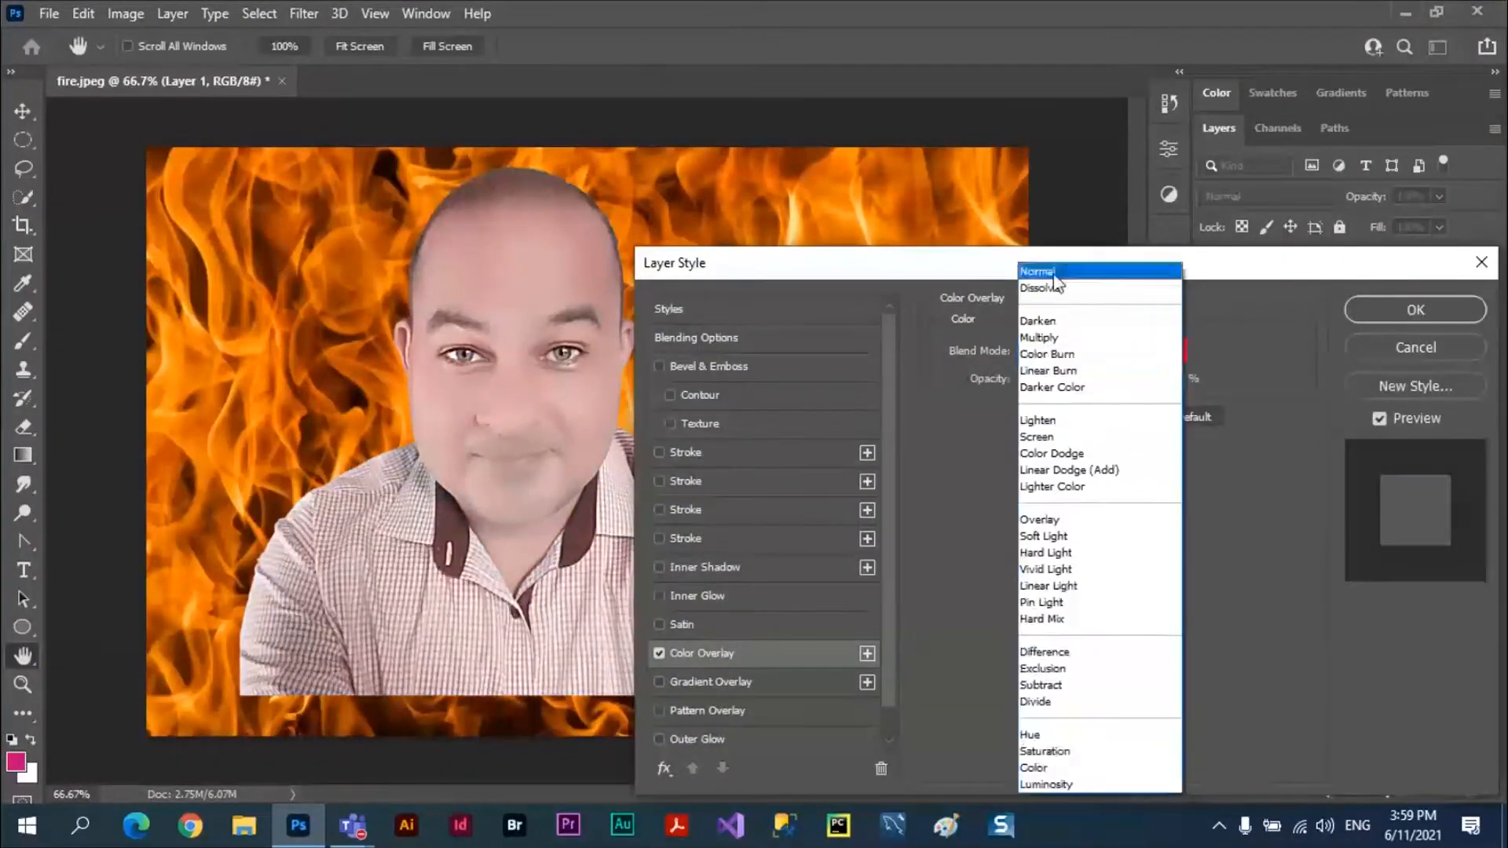
click(1055, 274)
click(1138, 356)
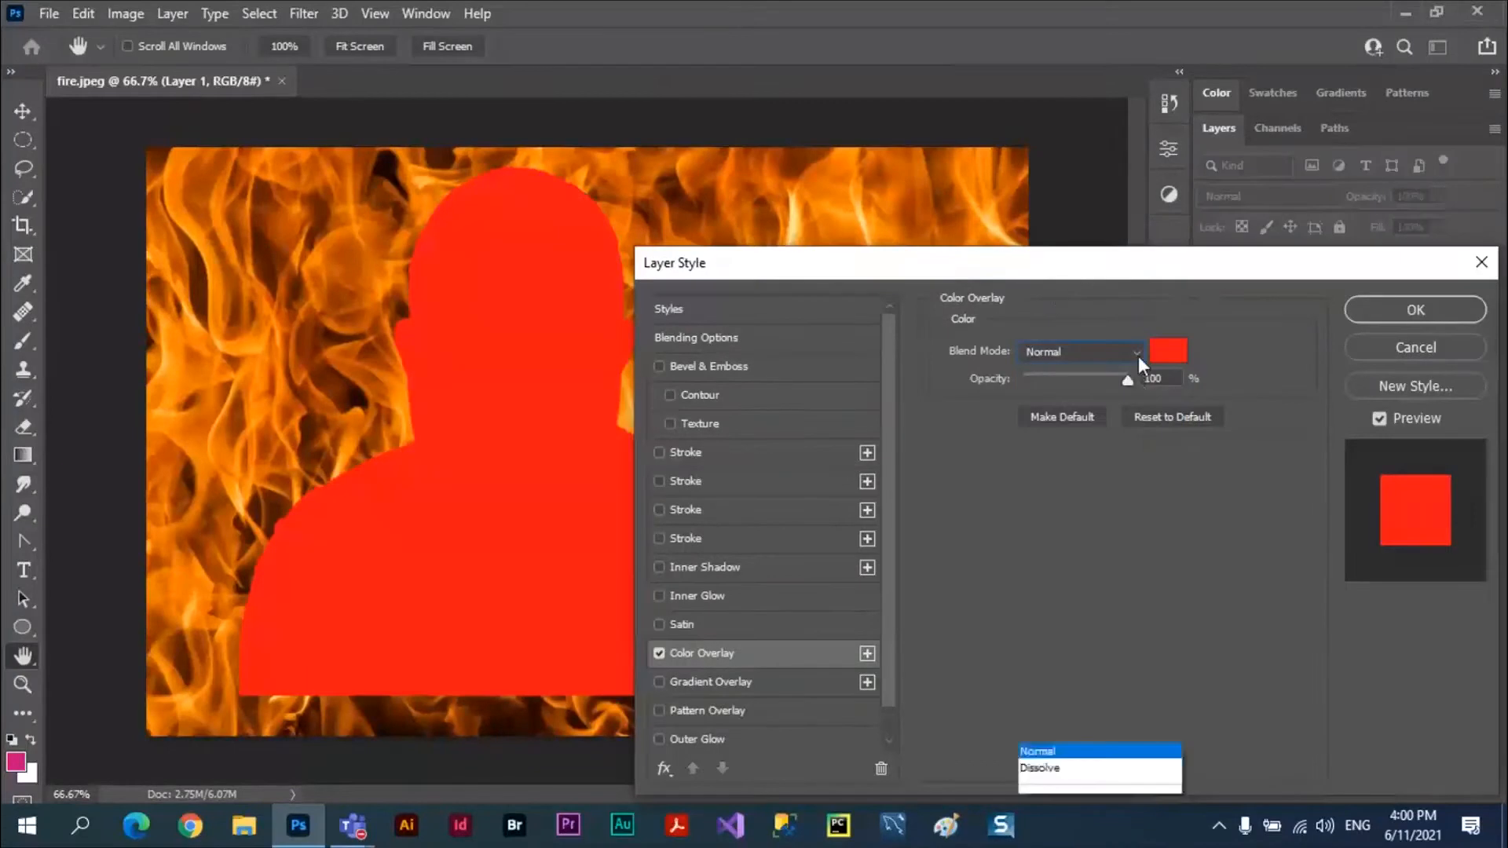
click(1048, 338)
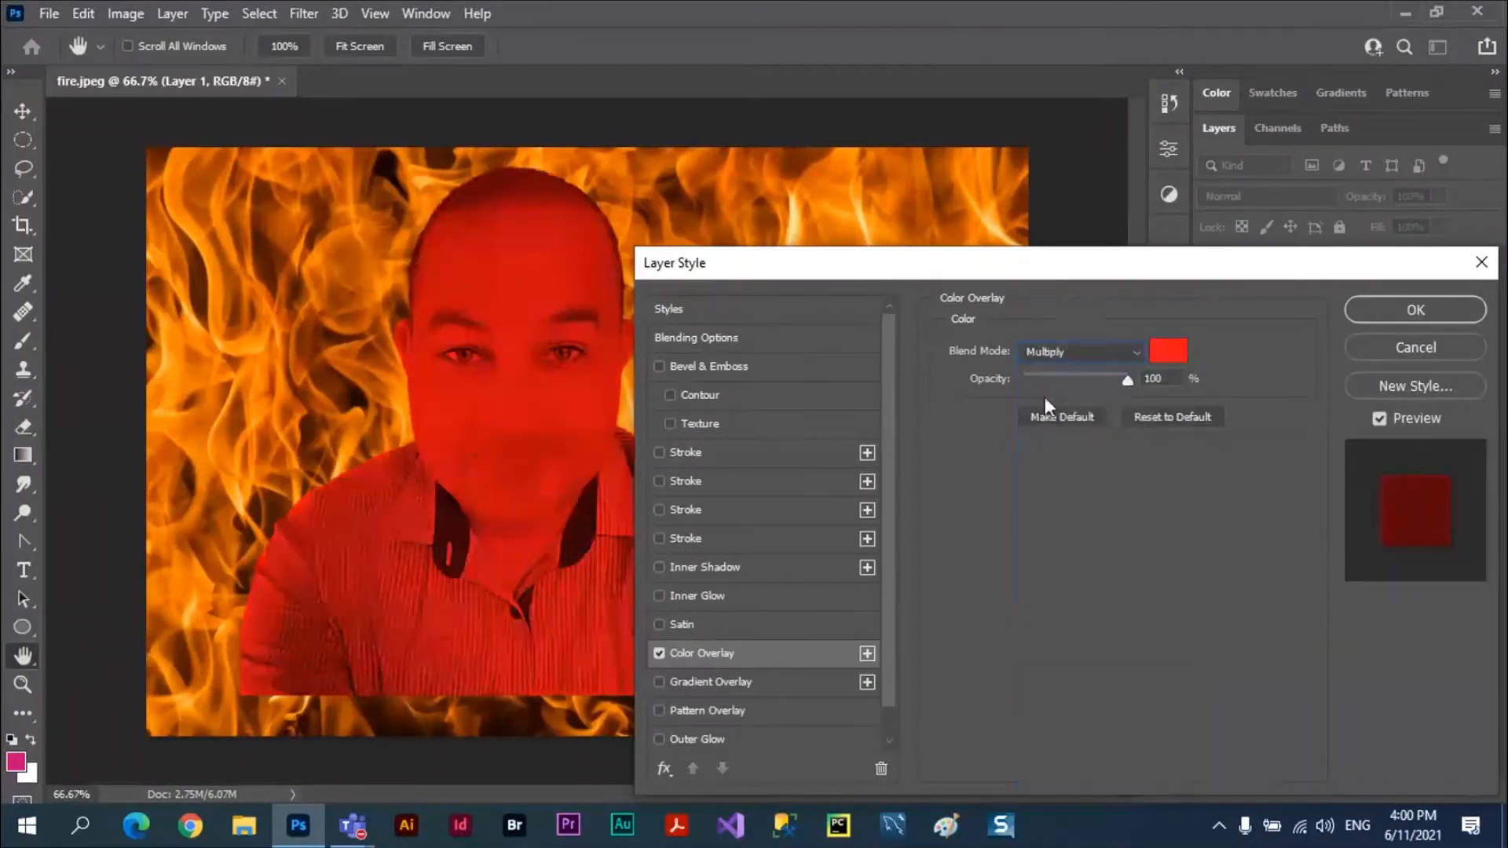
Set Layer 1's blend mode to Color Burn, with Blend Interior Effects as Group on and Blend Clipped Layers as Group off.
click(715, 337)
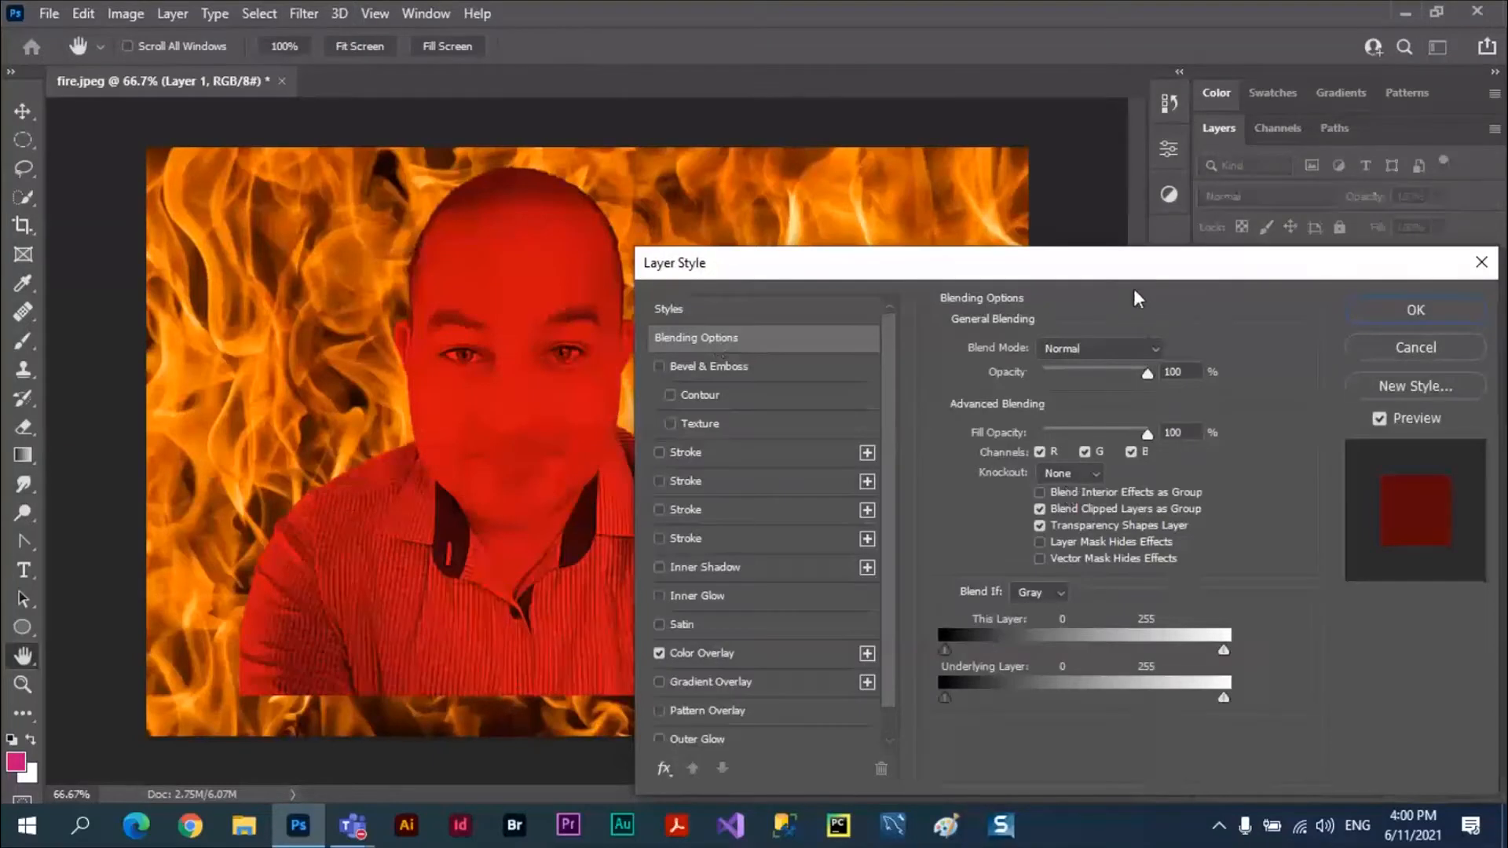
drag(1143, 274, 1224, 395)
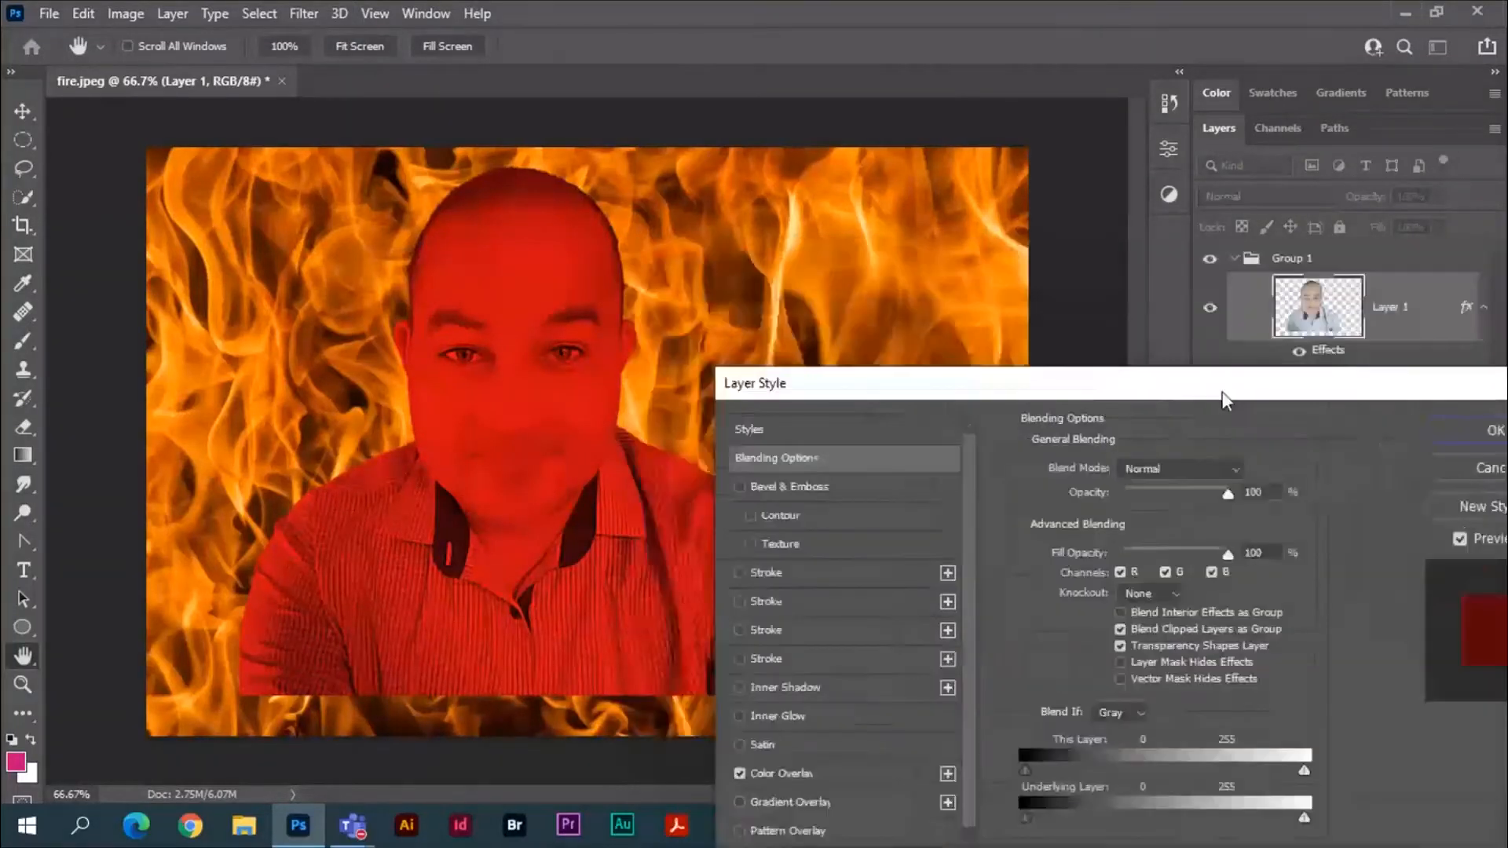
click(1120, 629)
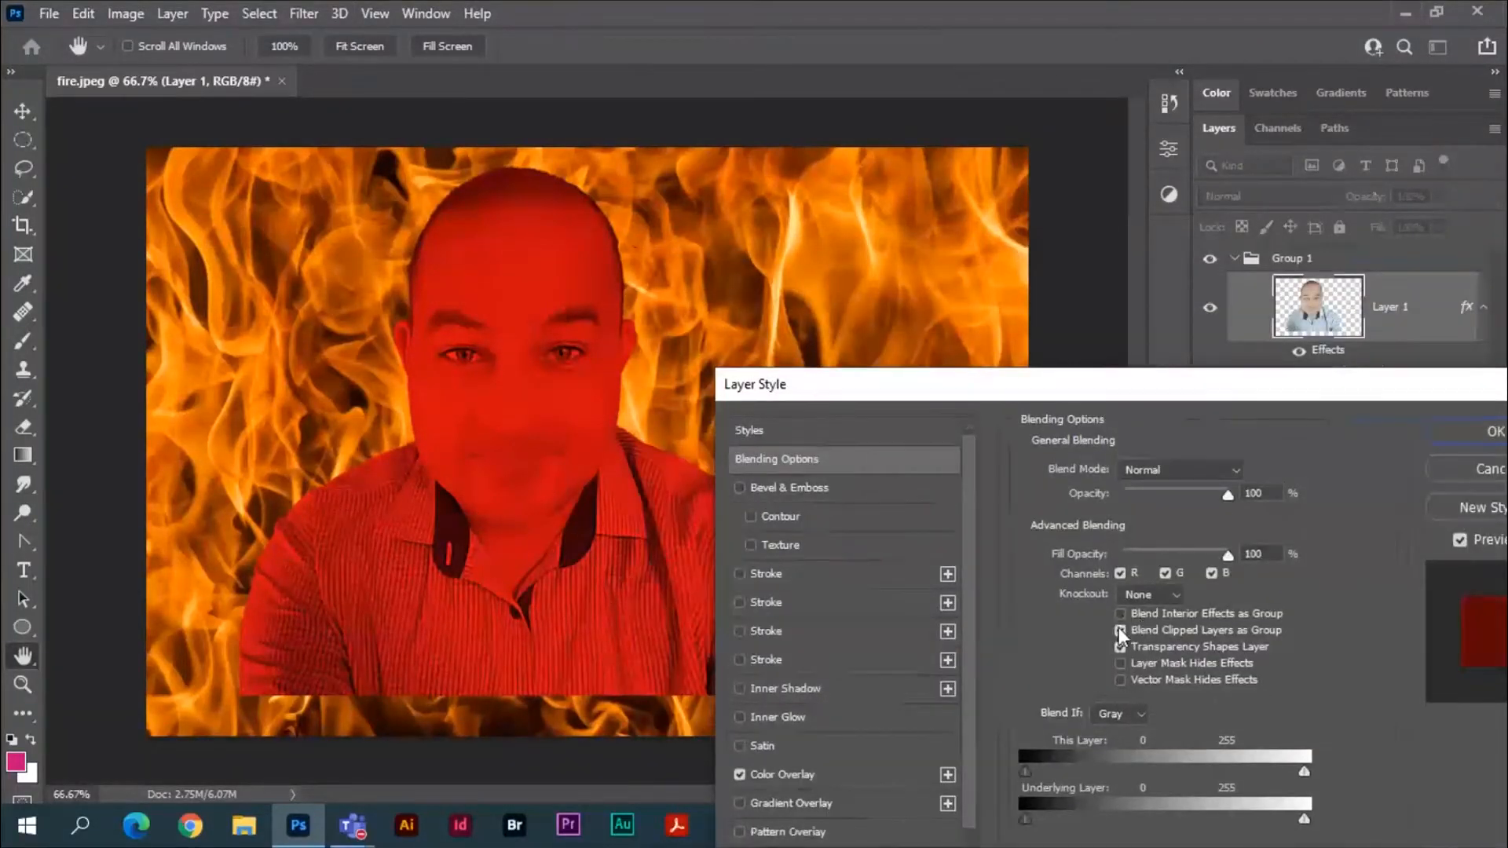
click(1120, 629)
click(1232, 469)
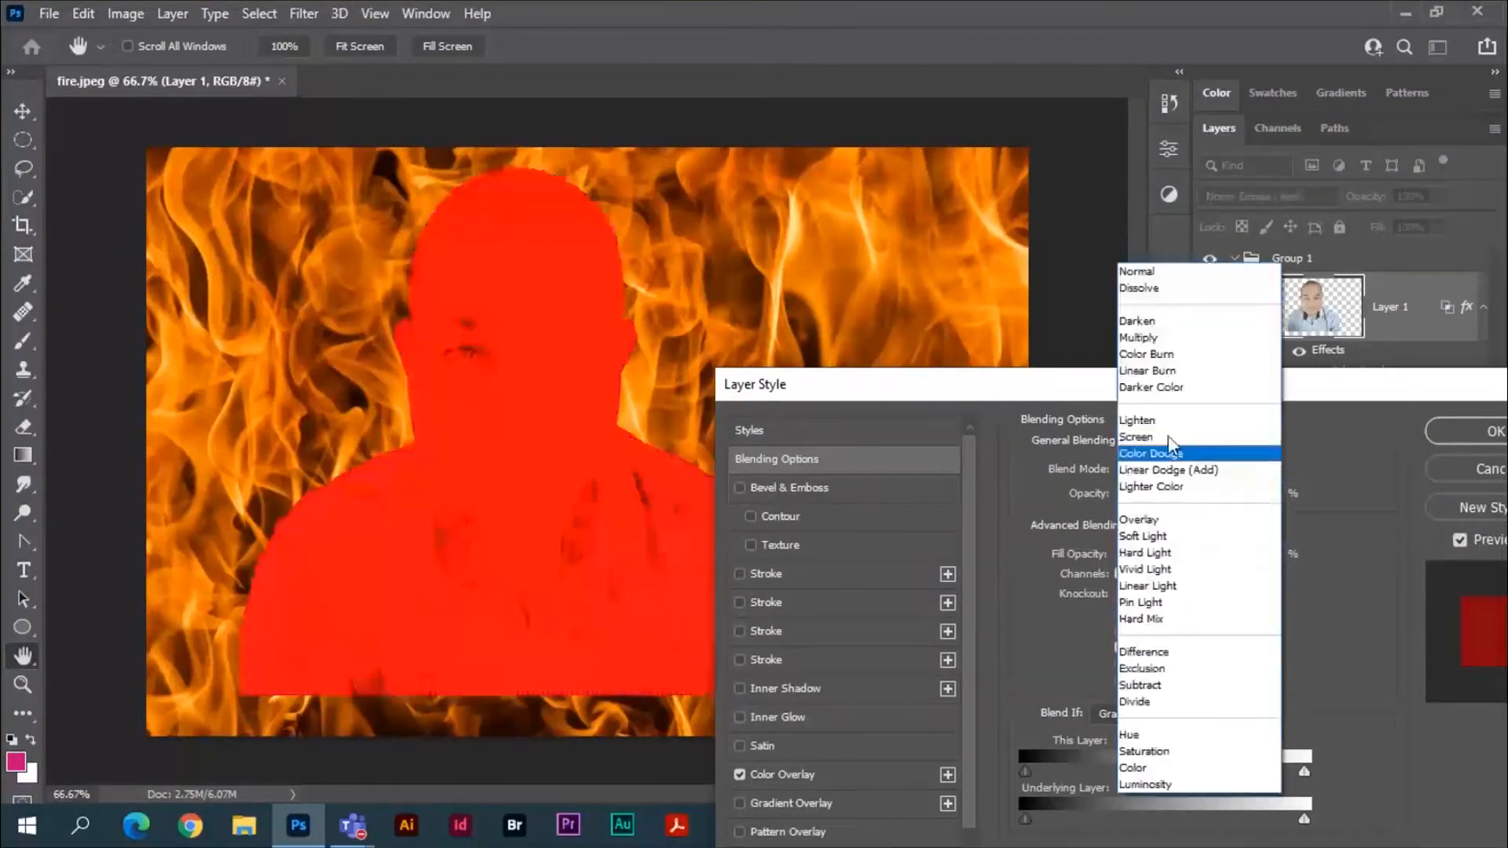
click(1160, 353)
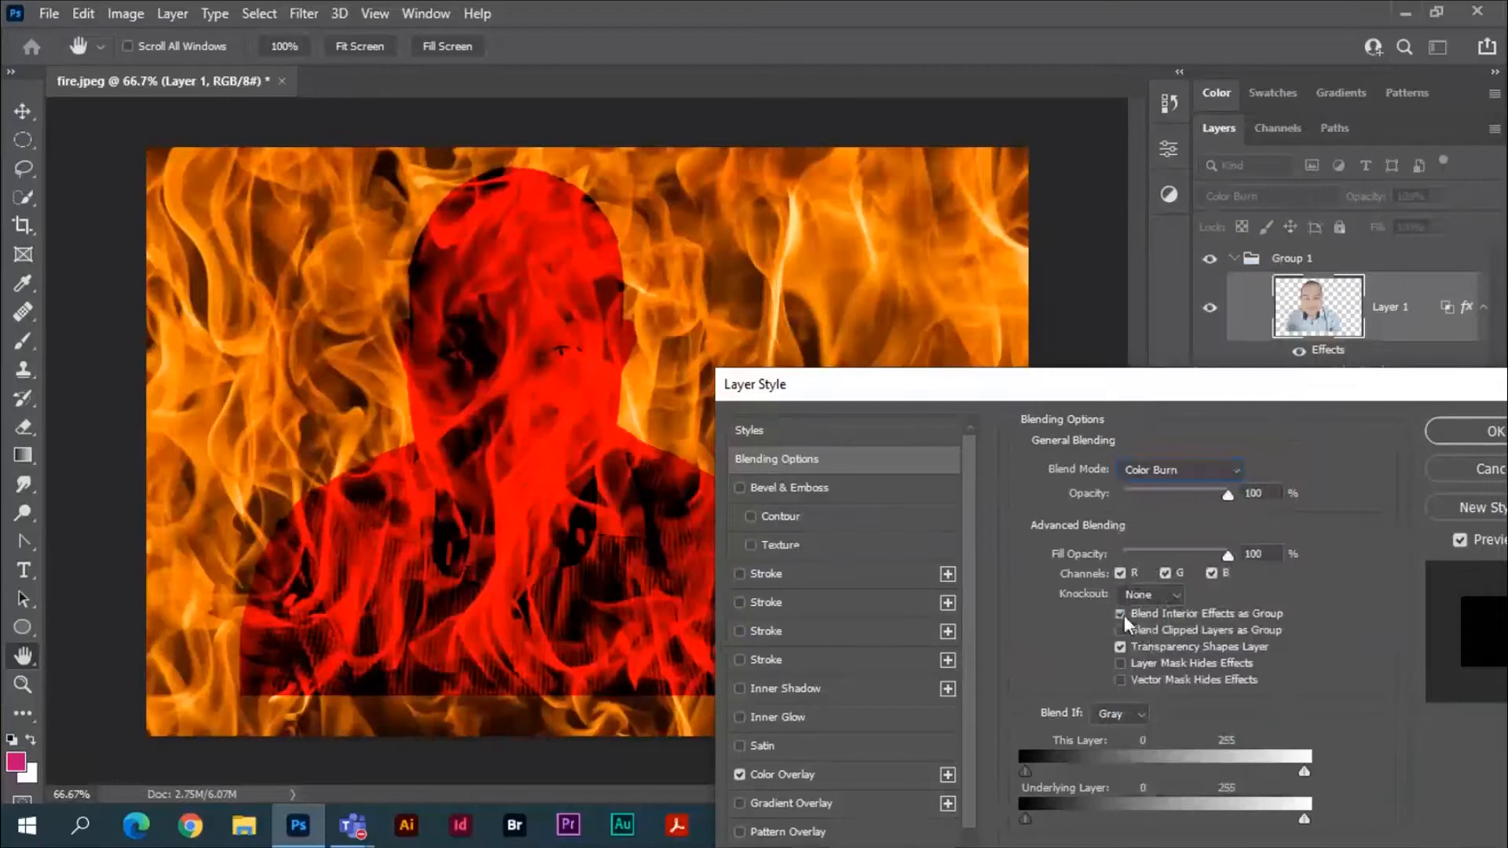
Lower Layer 1's fill opacity to 6% and compare the Color Overlay with Blend Interior Effects as Group on and off.
click(1122, 615)
drag(1227, 556, 1128, 555)
click(1119, 614)
click(1119, 613)
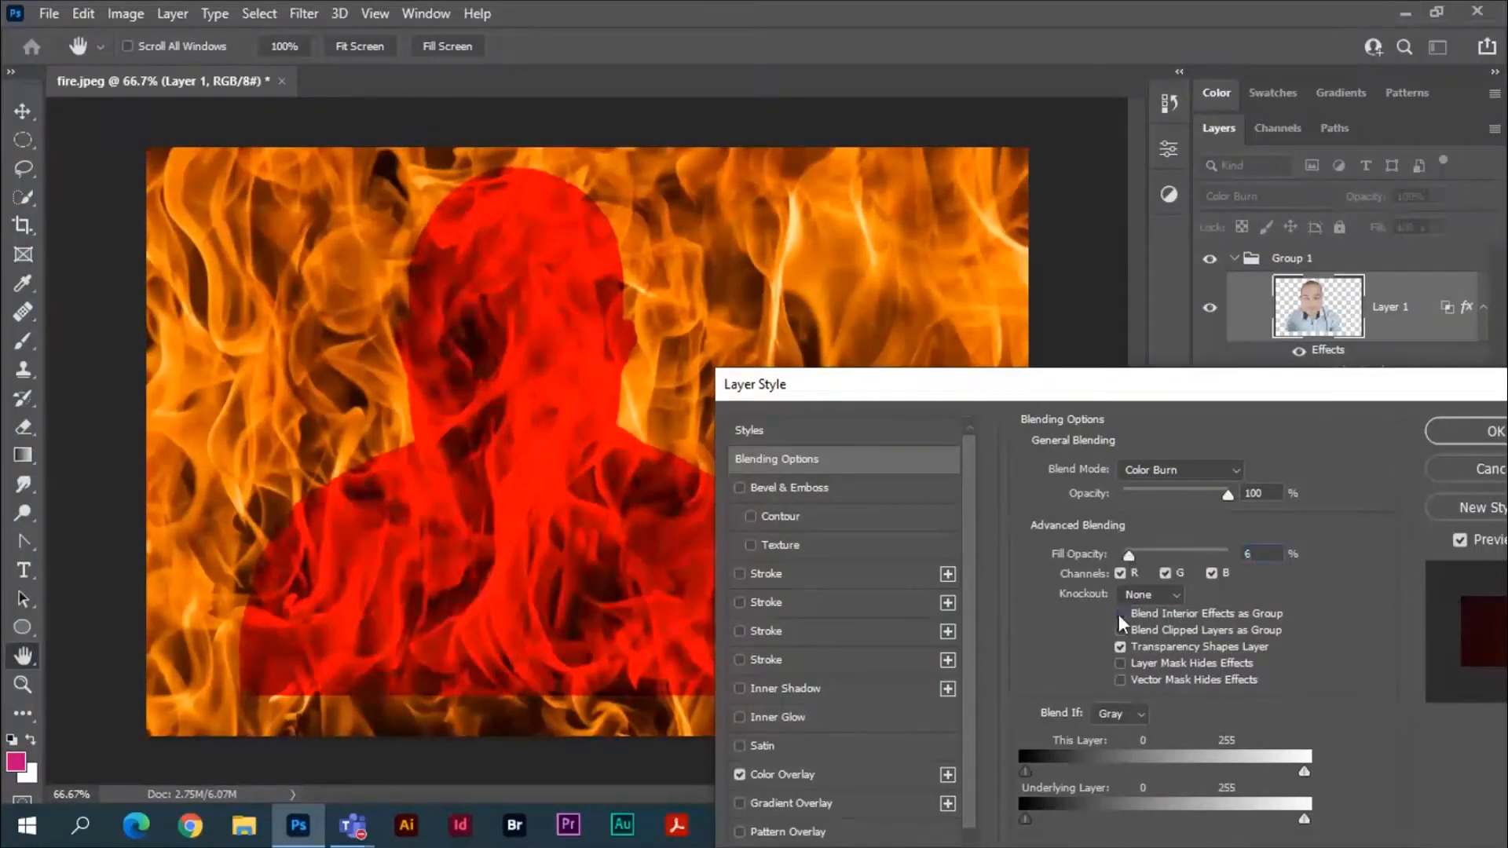
click(1119, 613)
Set the fill opacity to 34%, compare Blend Interior Effects as Group on and off, and check the Color Overlay settings.
drag(1129, 553, 1159, 553)
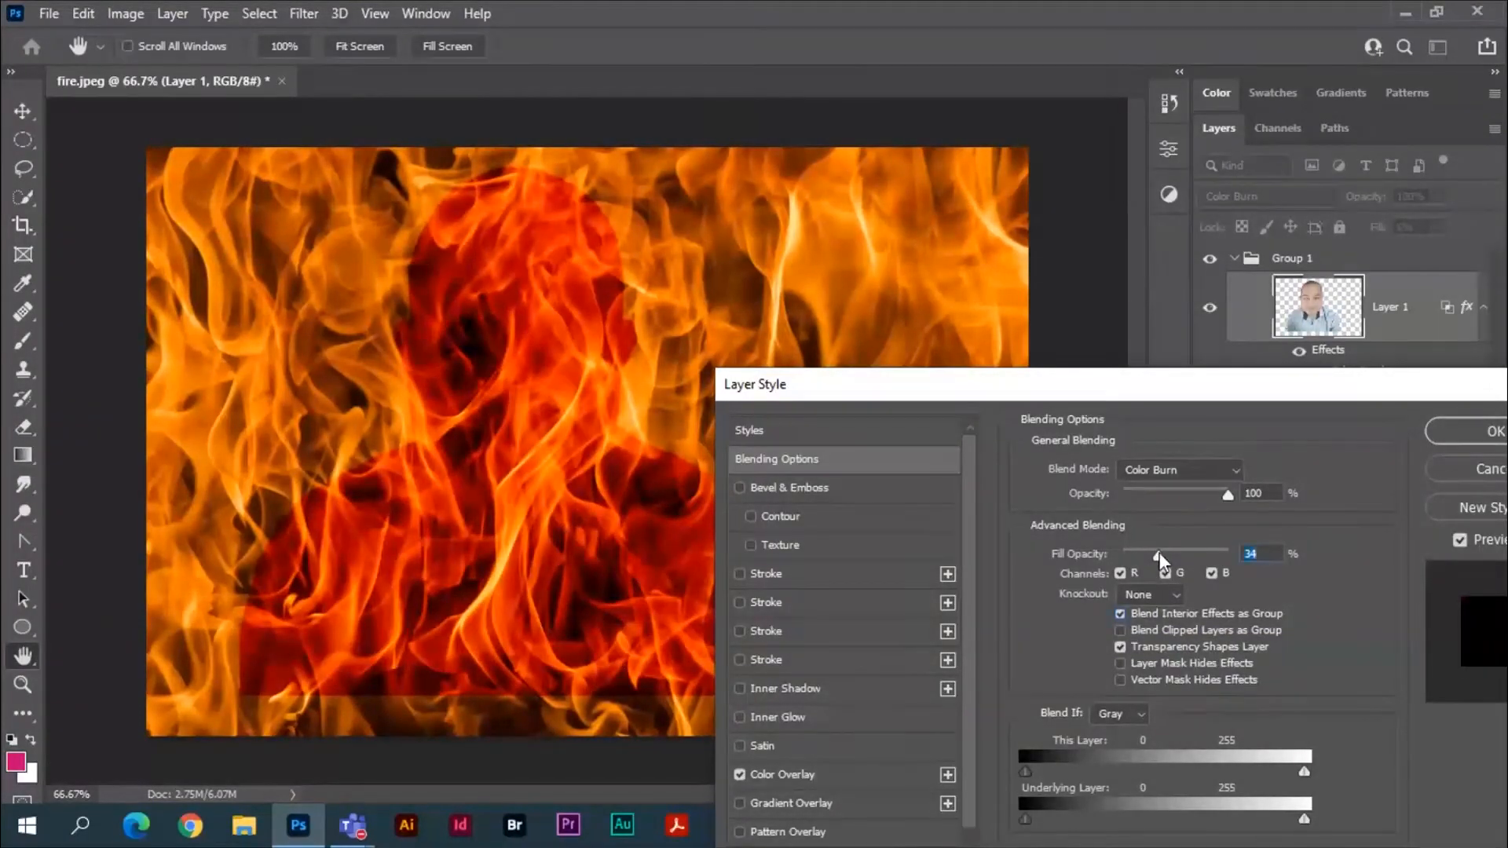
click(1120, 614)
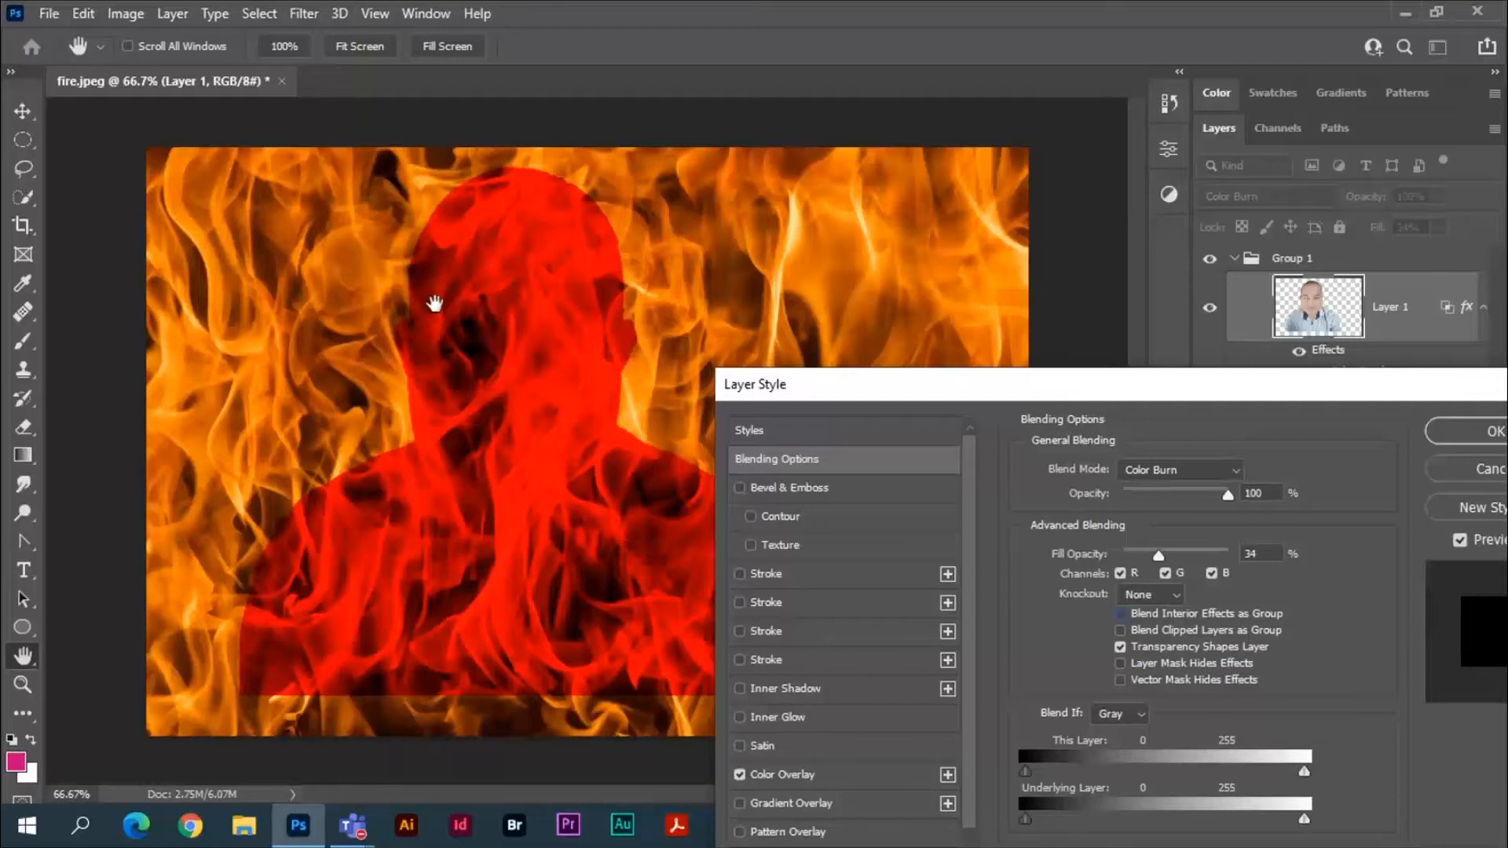
click(1118, 614)
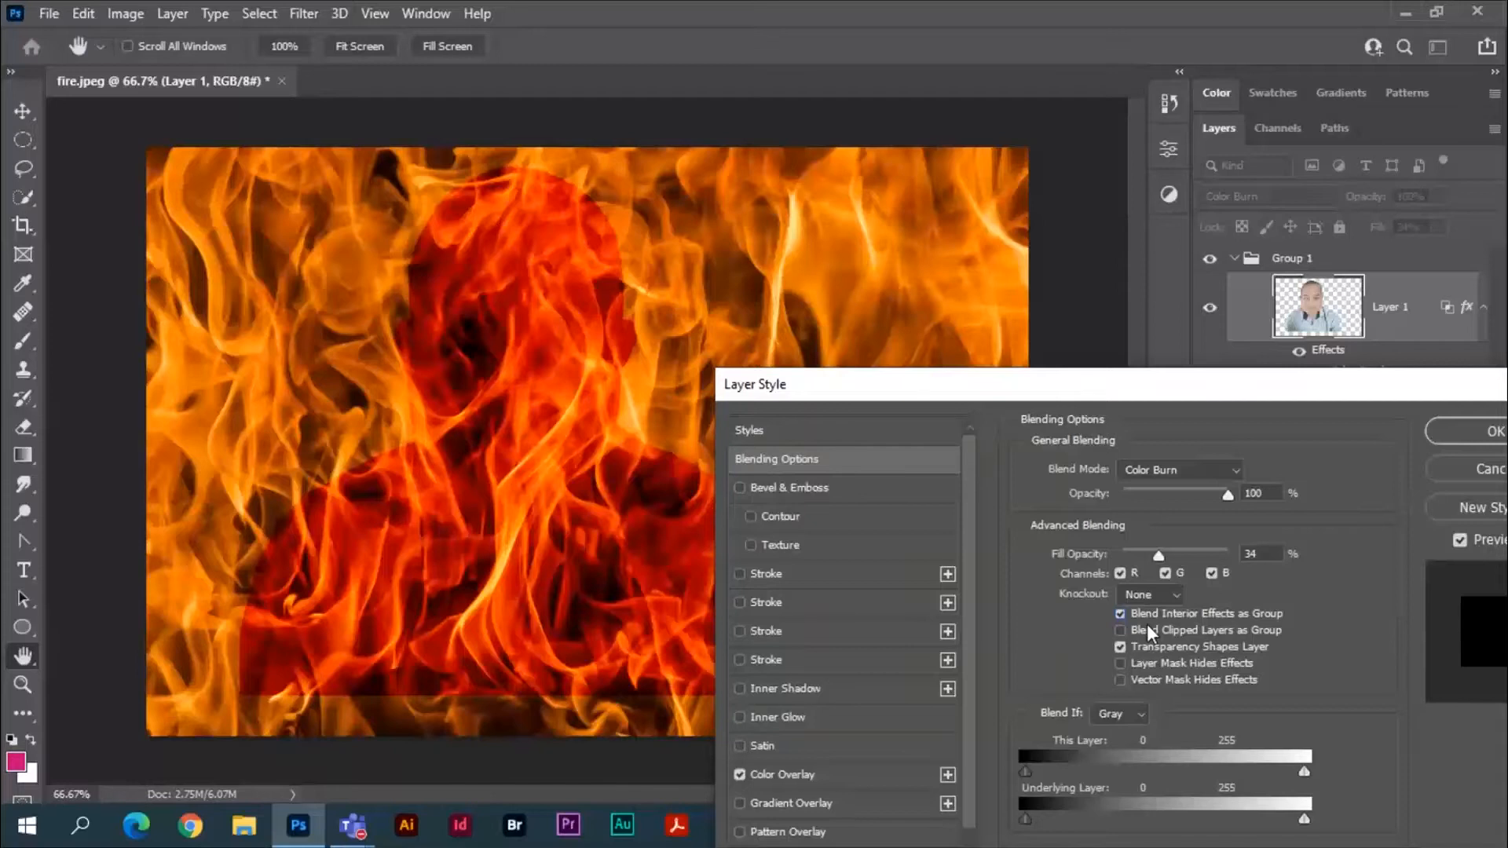
click(1120, 613)
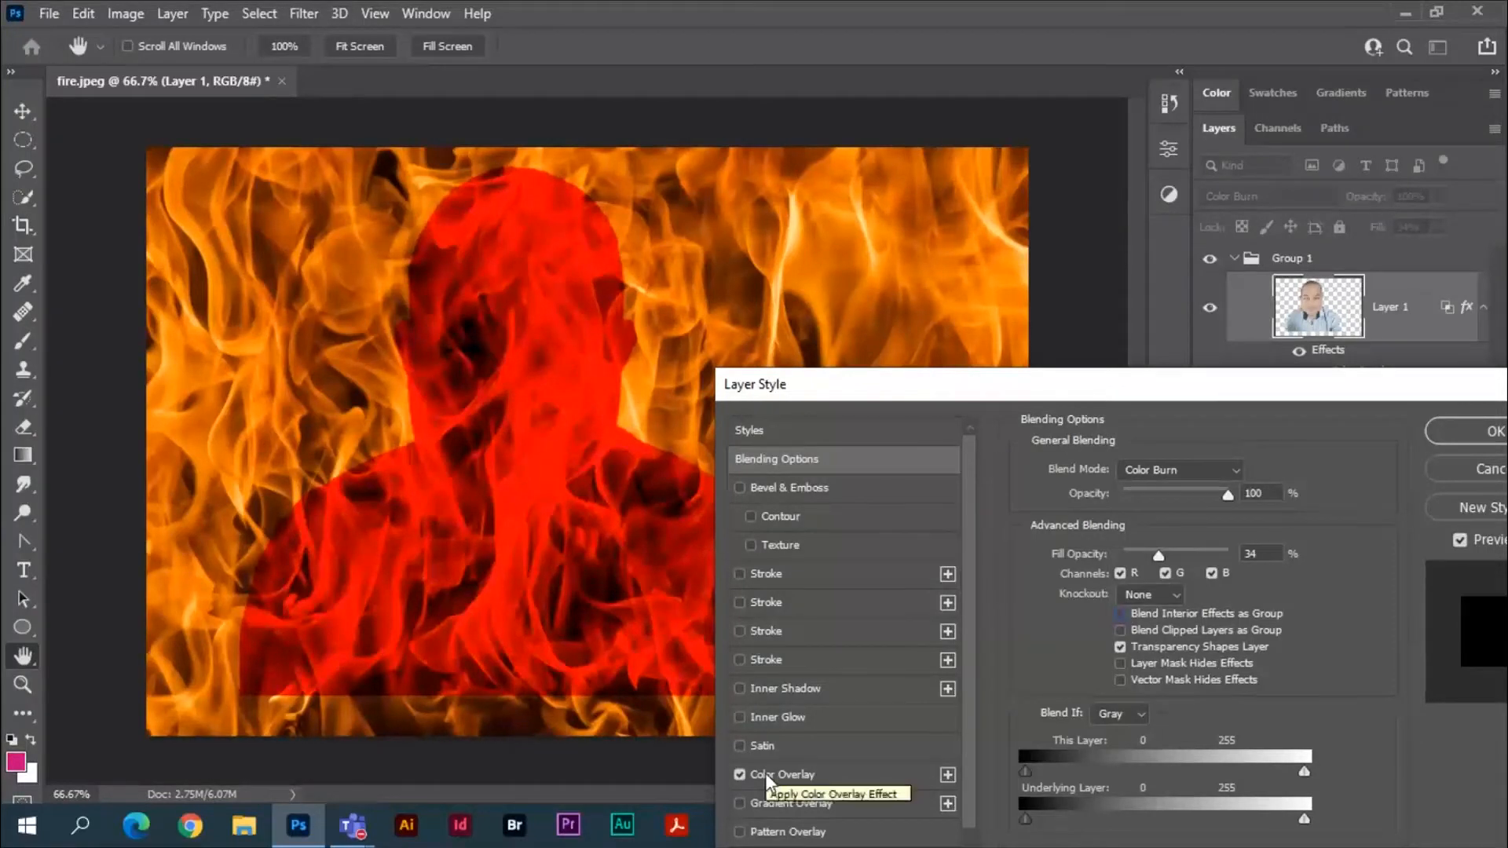
click(765, 773)
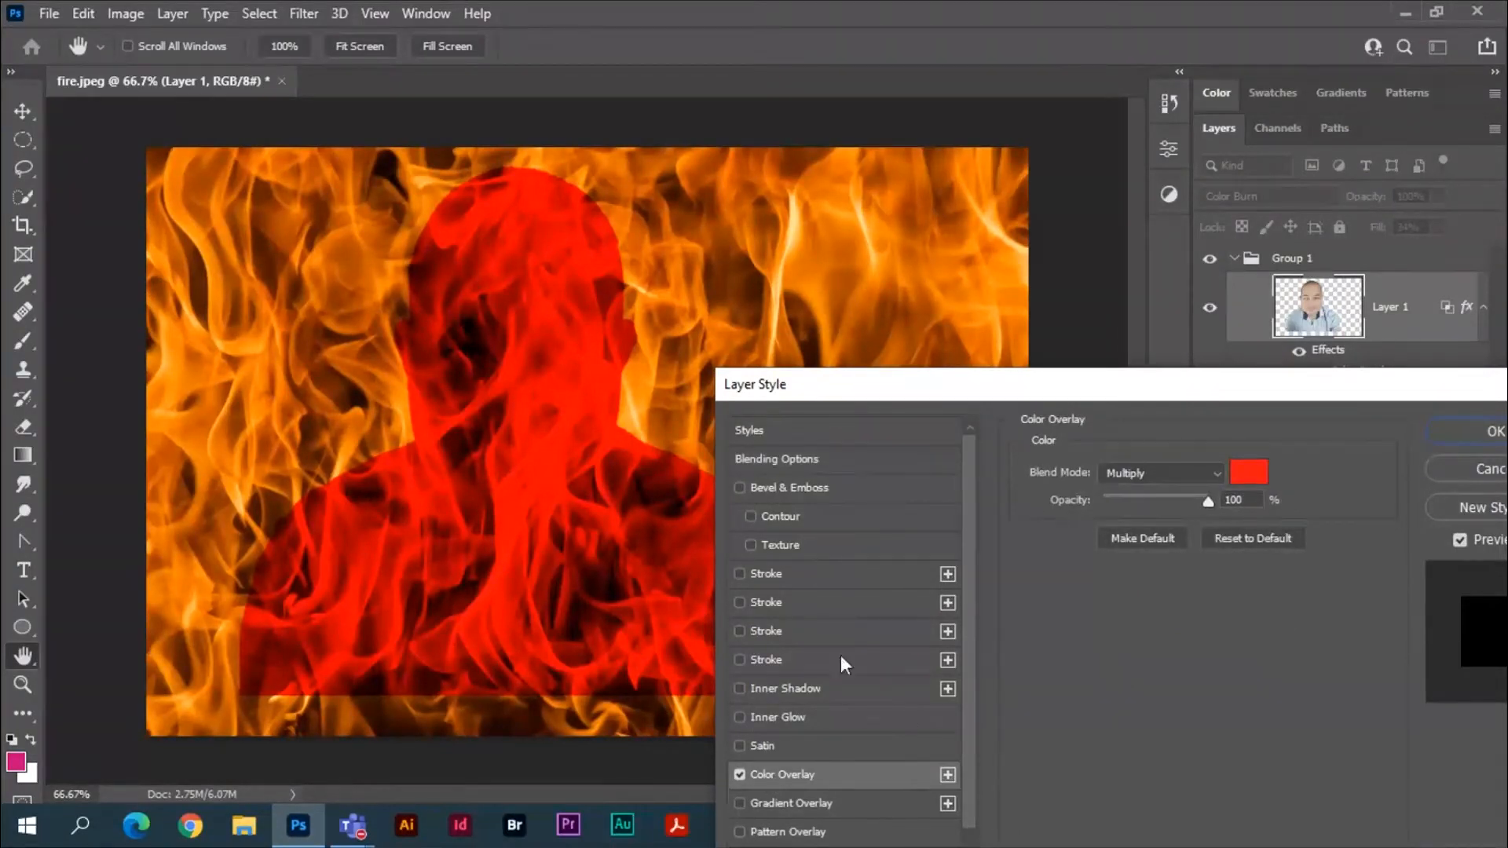
click(794, 460)
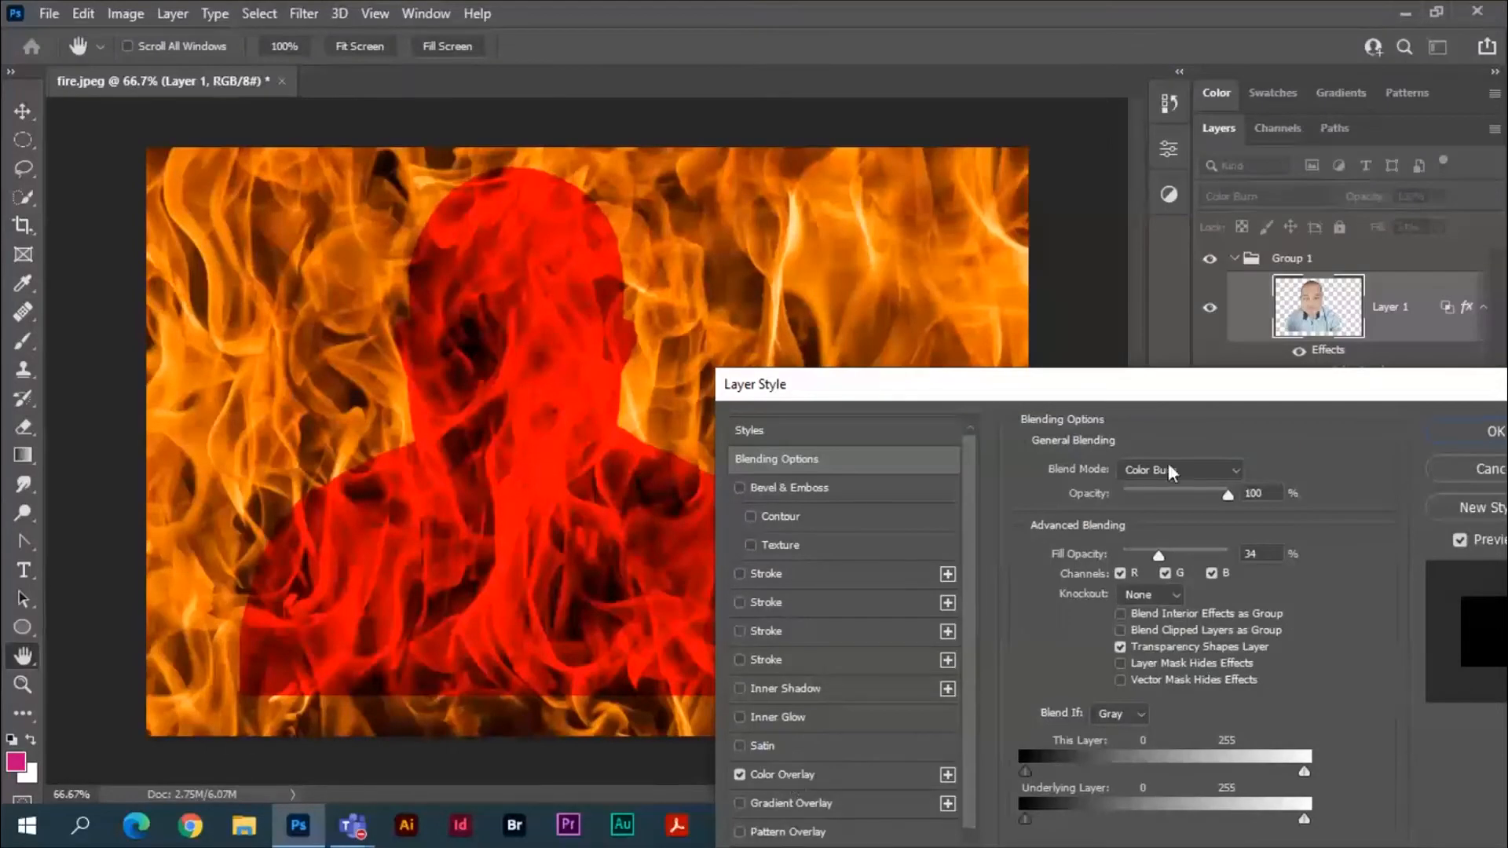
click(1123, 615)
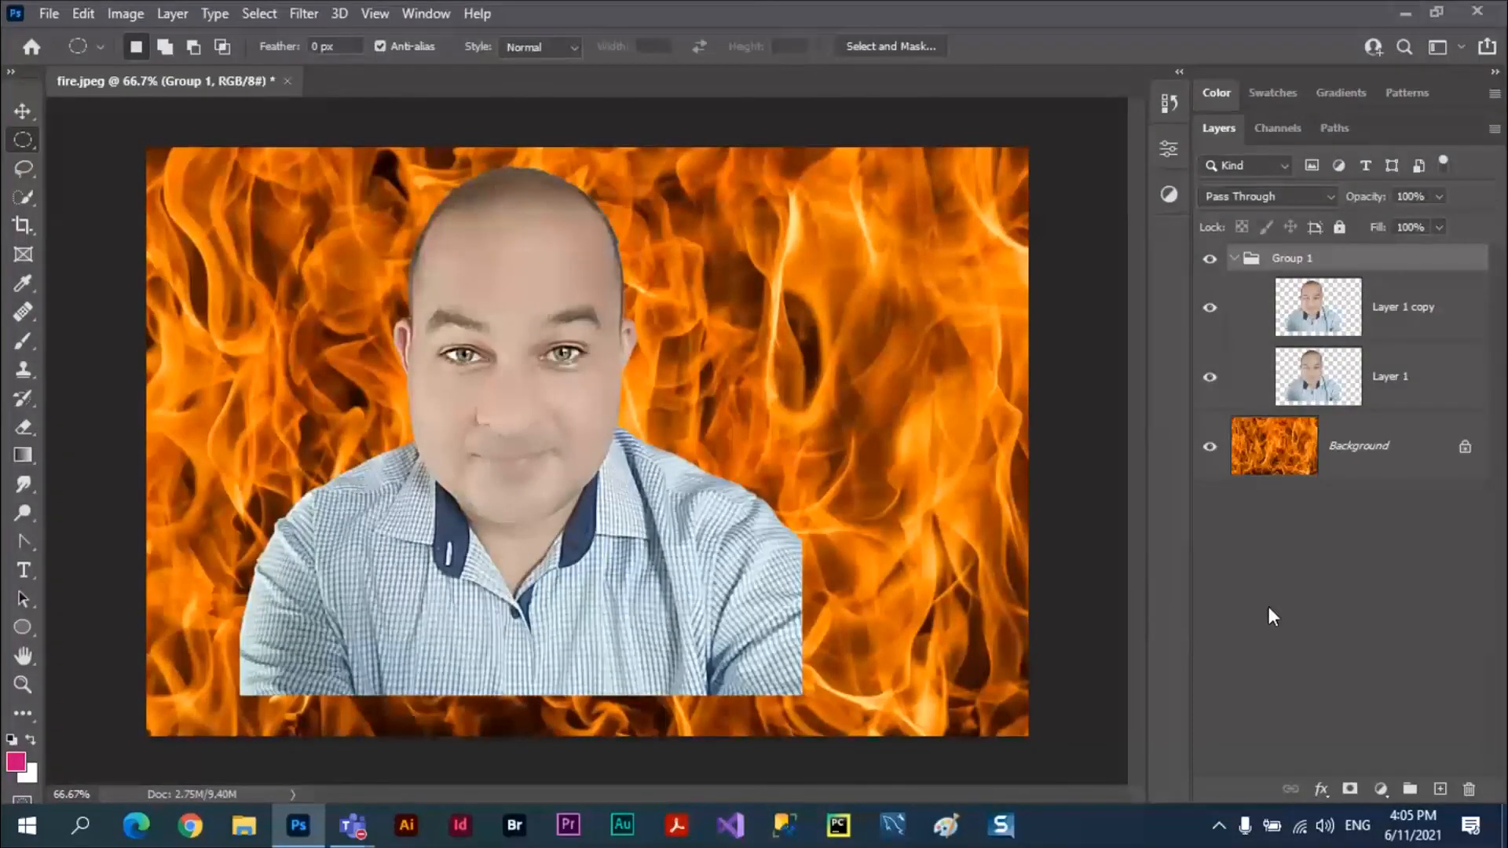
click(1322, 789)
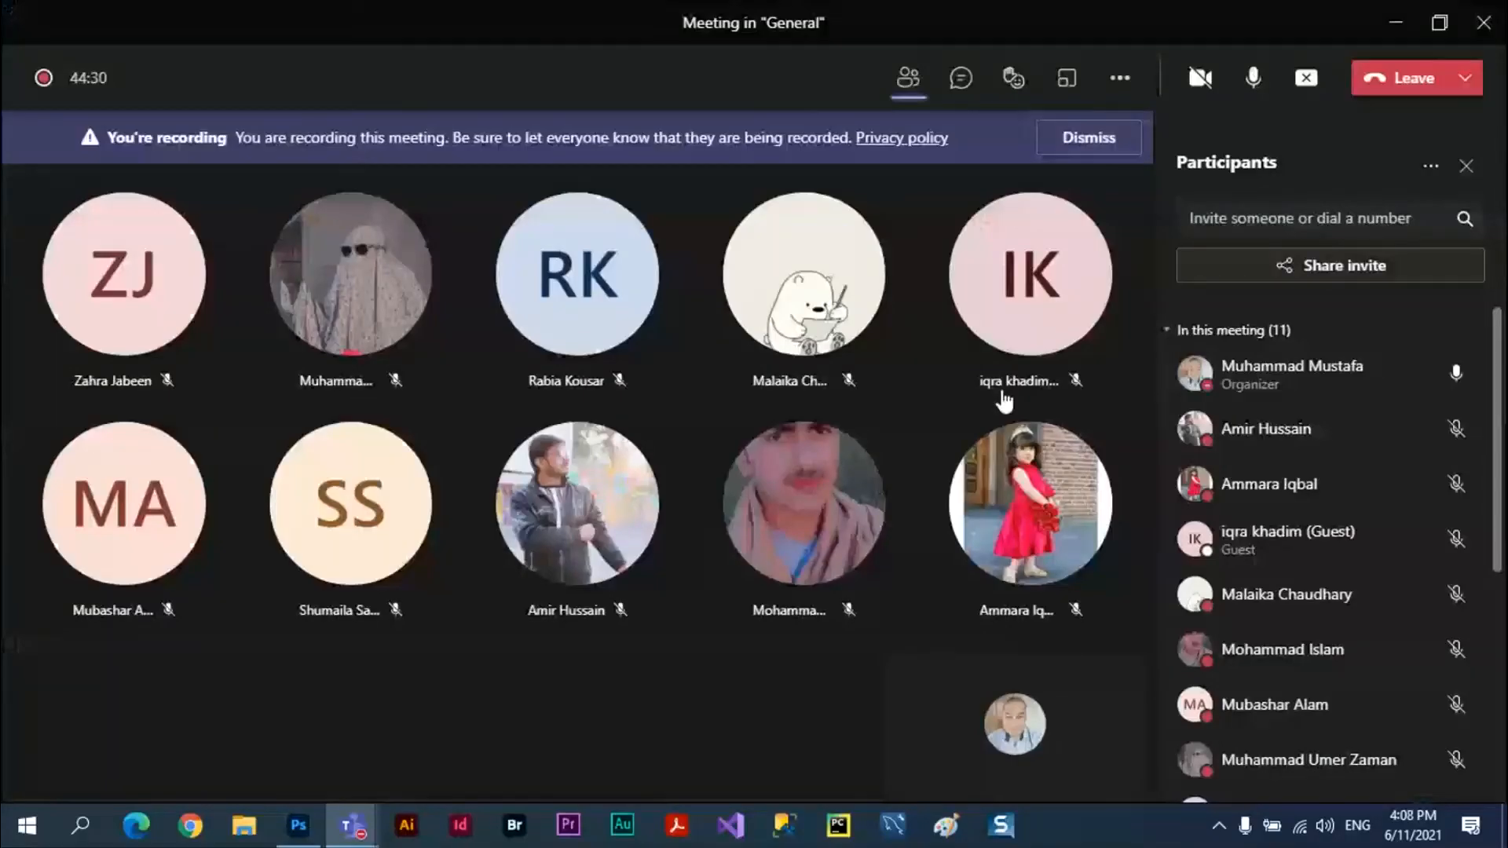
Stop the recording of the running Microsoft Teams meeting.
click(1120, 78)
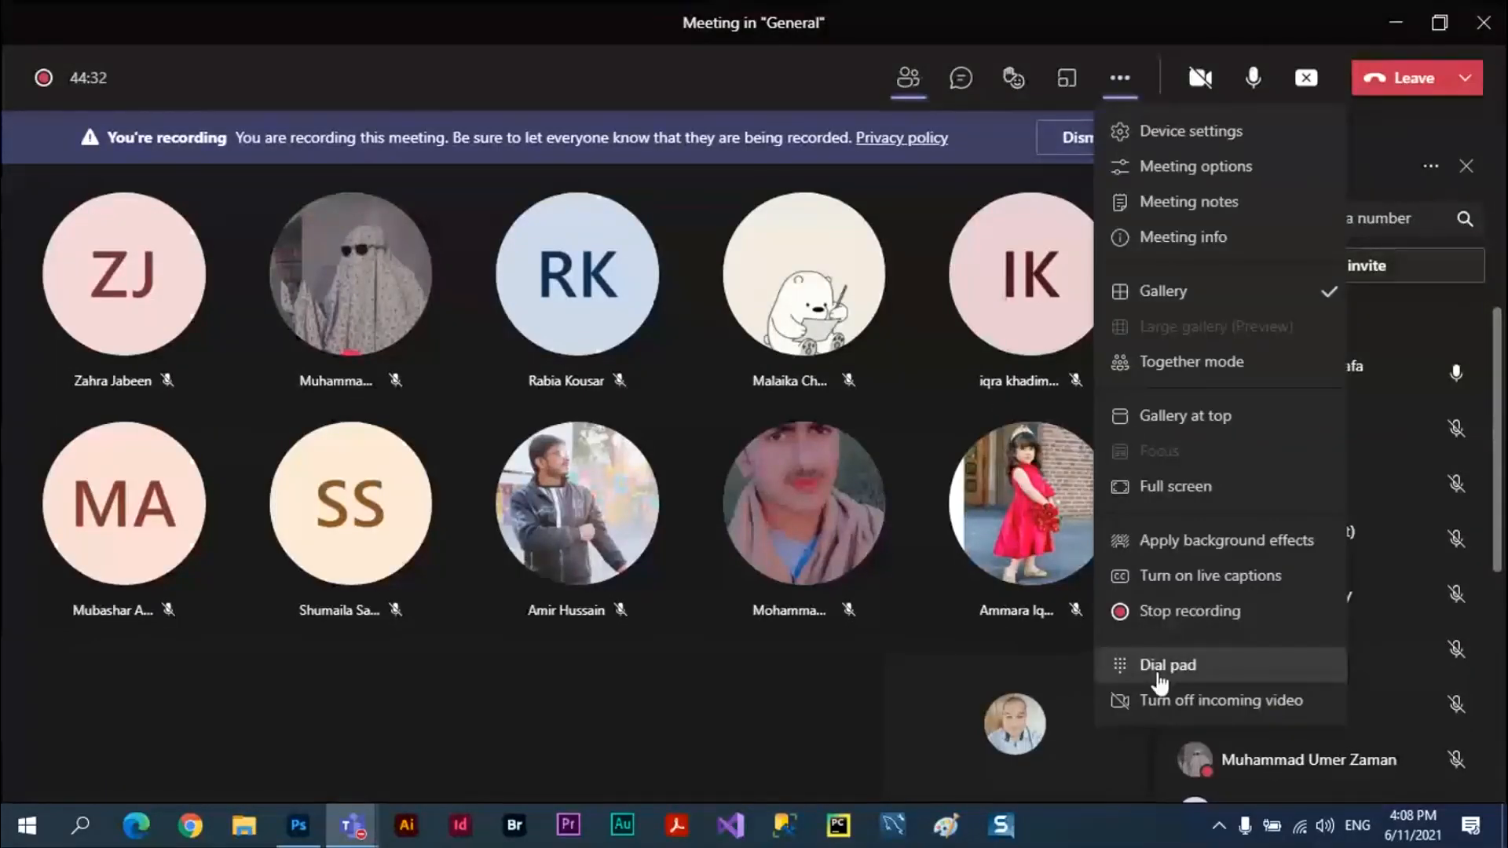
click(1170, 611)
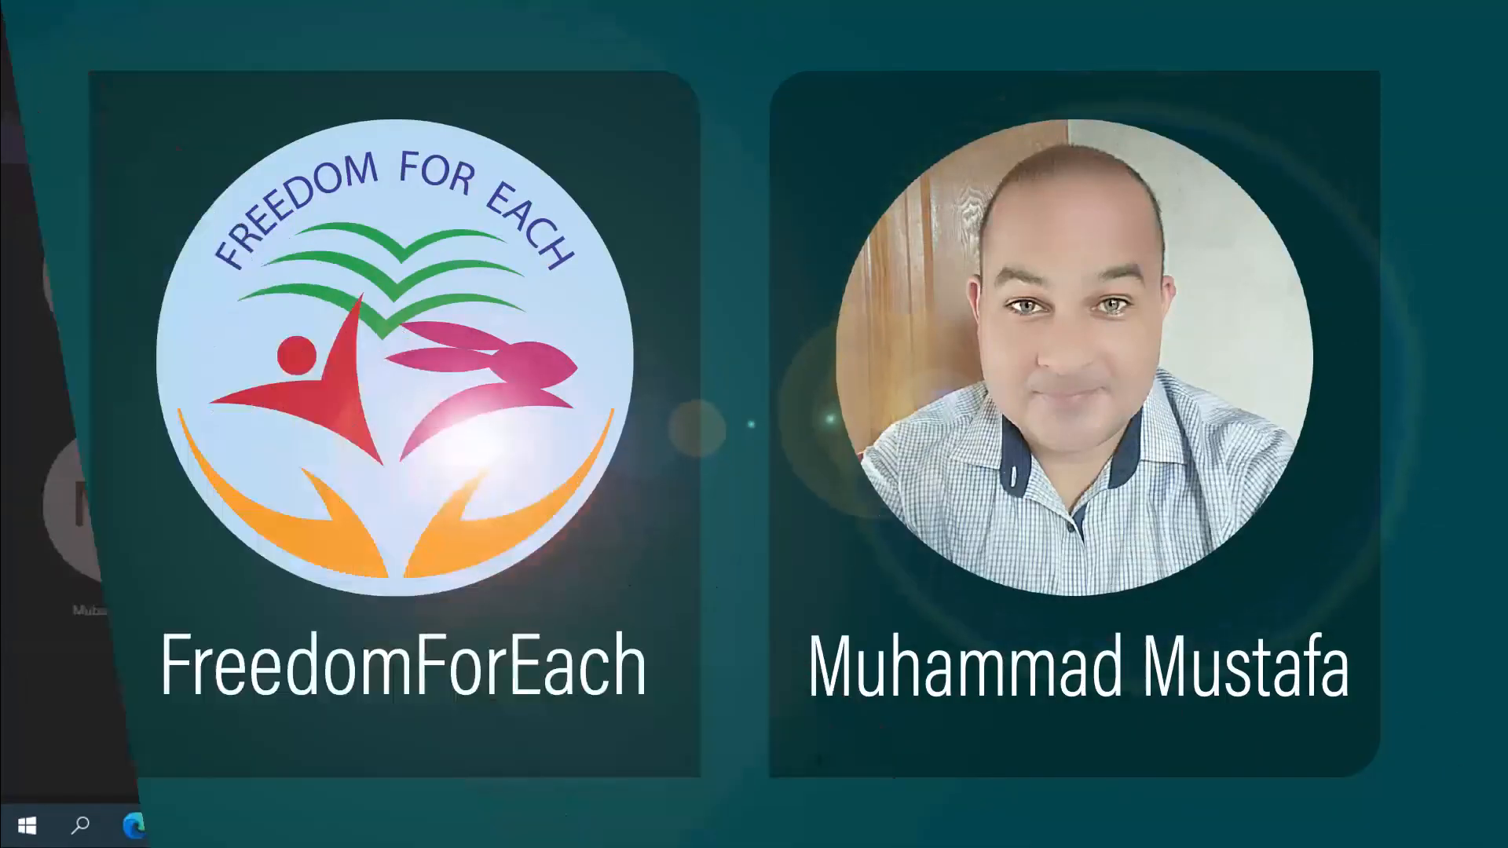